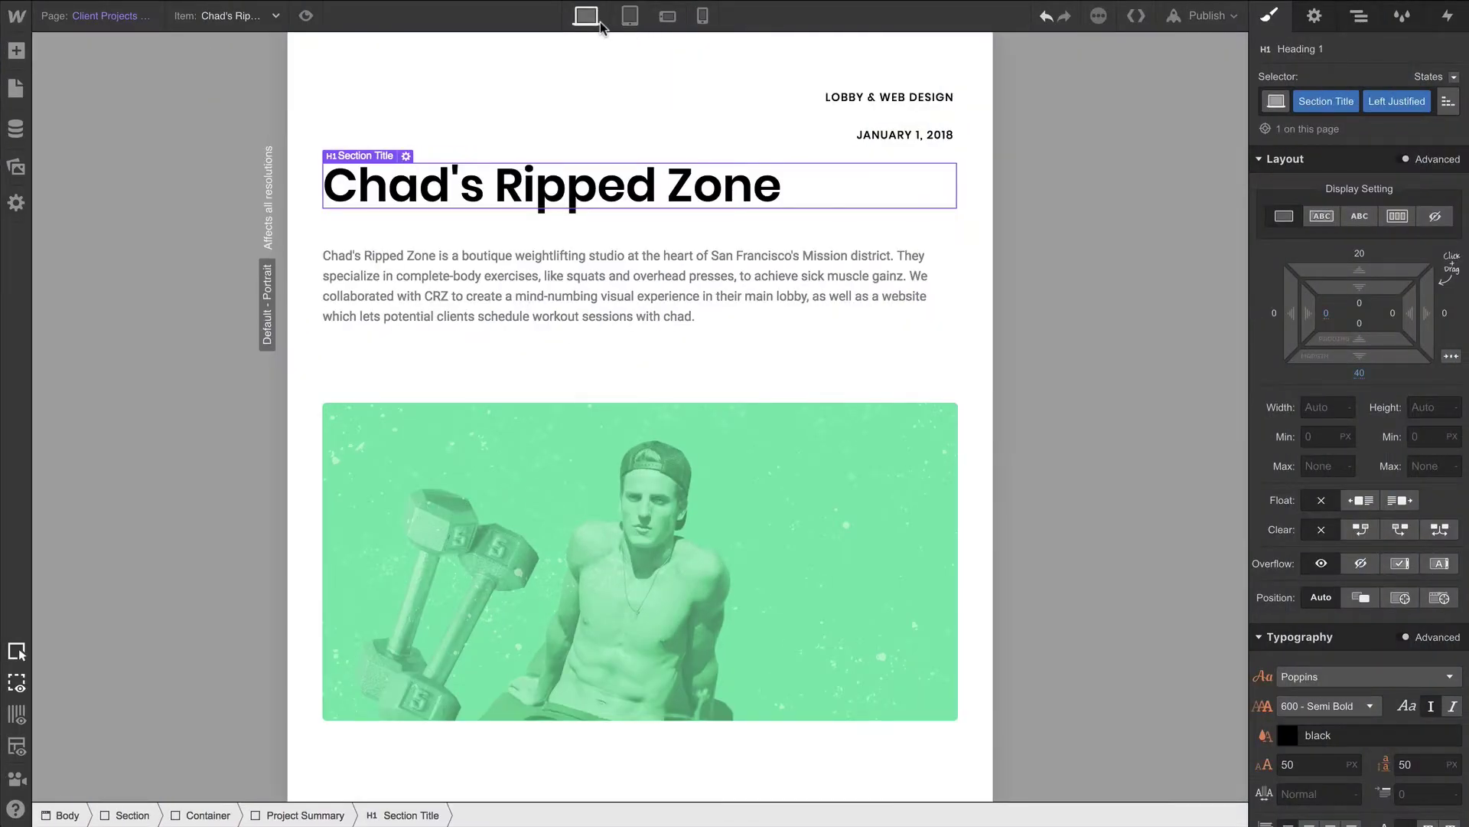
# At phone-landscape width, give the social links a 50% flex basis and 0 left margin
pyautogui.click(600, 21)
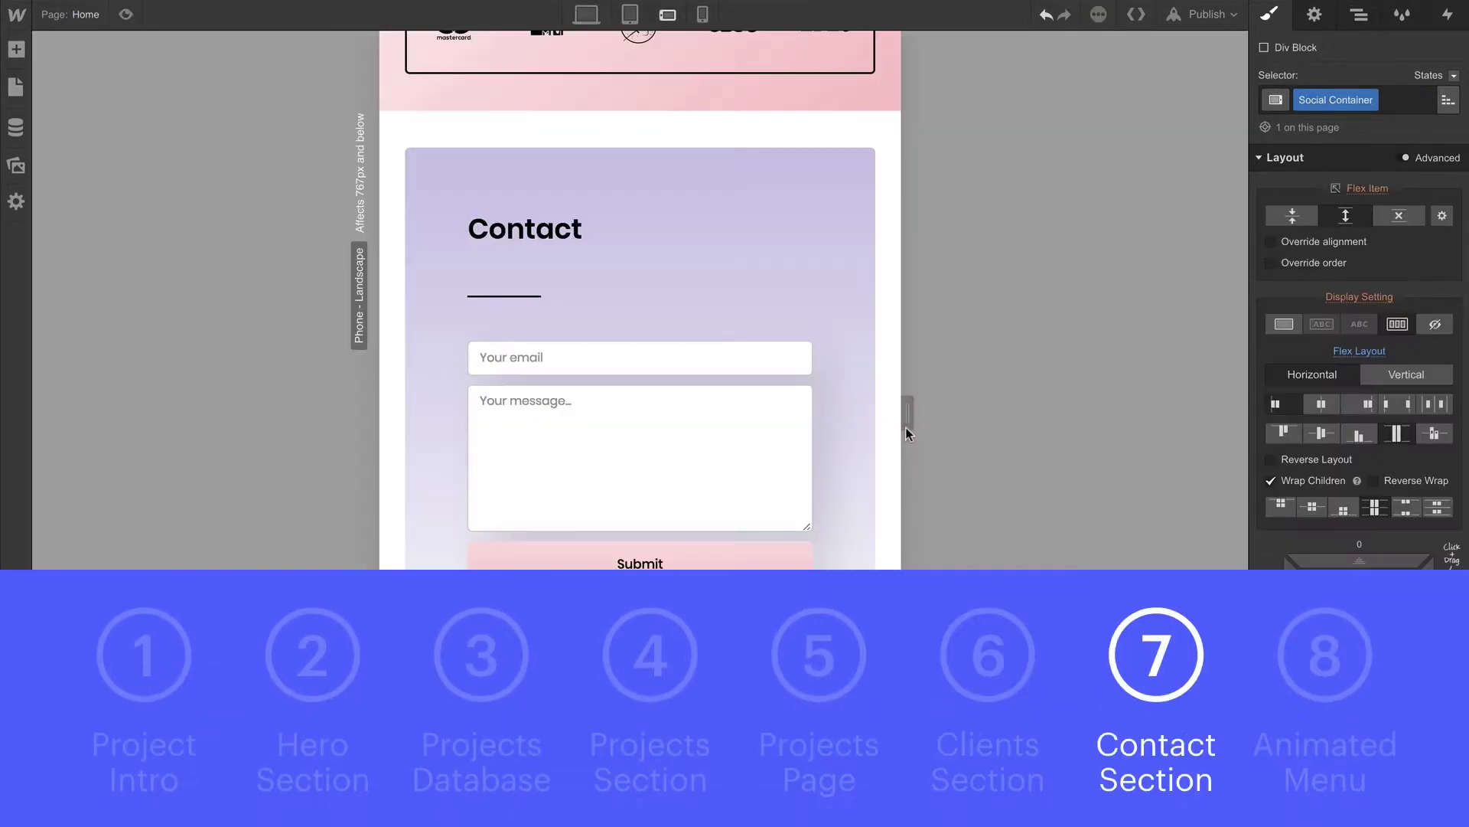
pyautogui.moveTo(906, 427); pyautogui.dragTo(970, 413)
pyautogui.moveTo(971, 294); pyautogui.dragTo(965, 293)
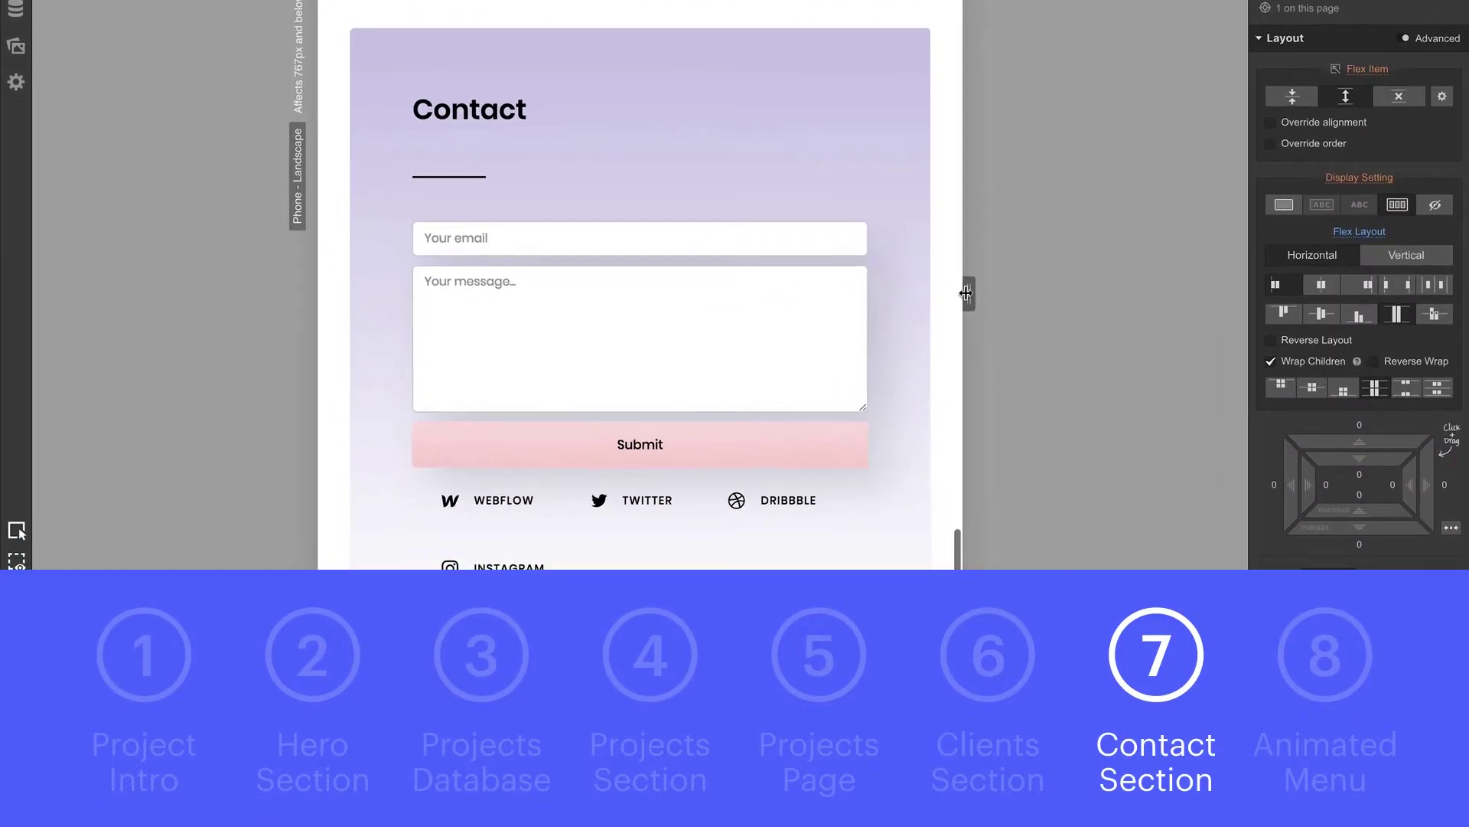
pyautogui.click(501, 511)
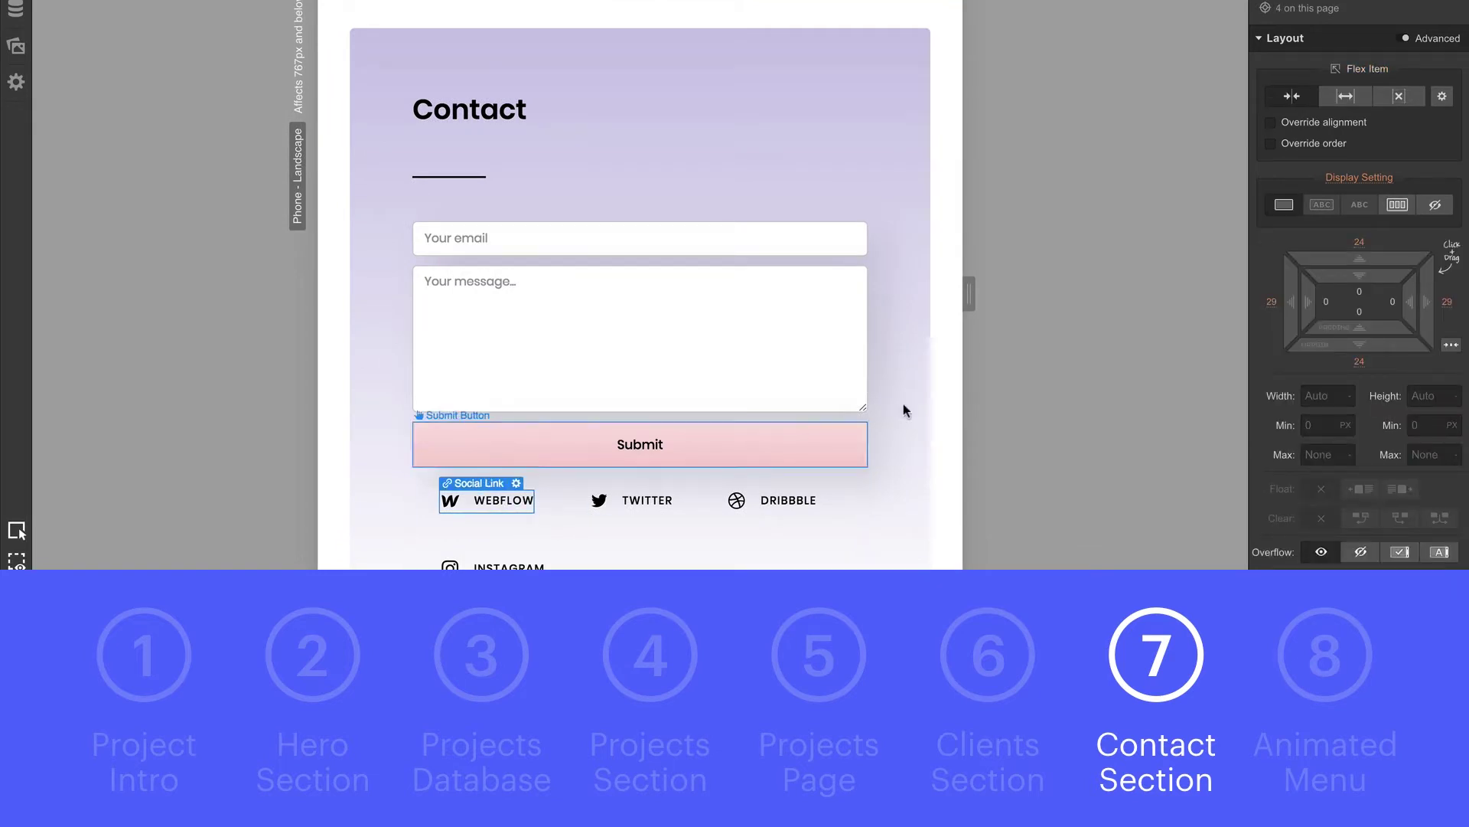
pyautogui.click(1441, 98)
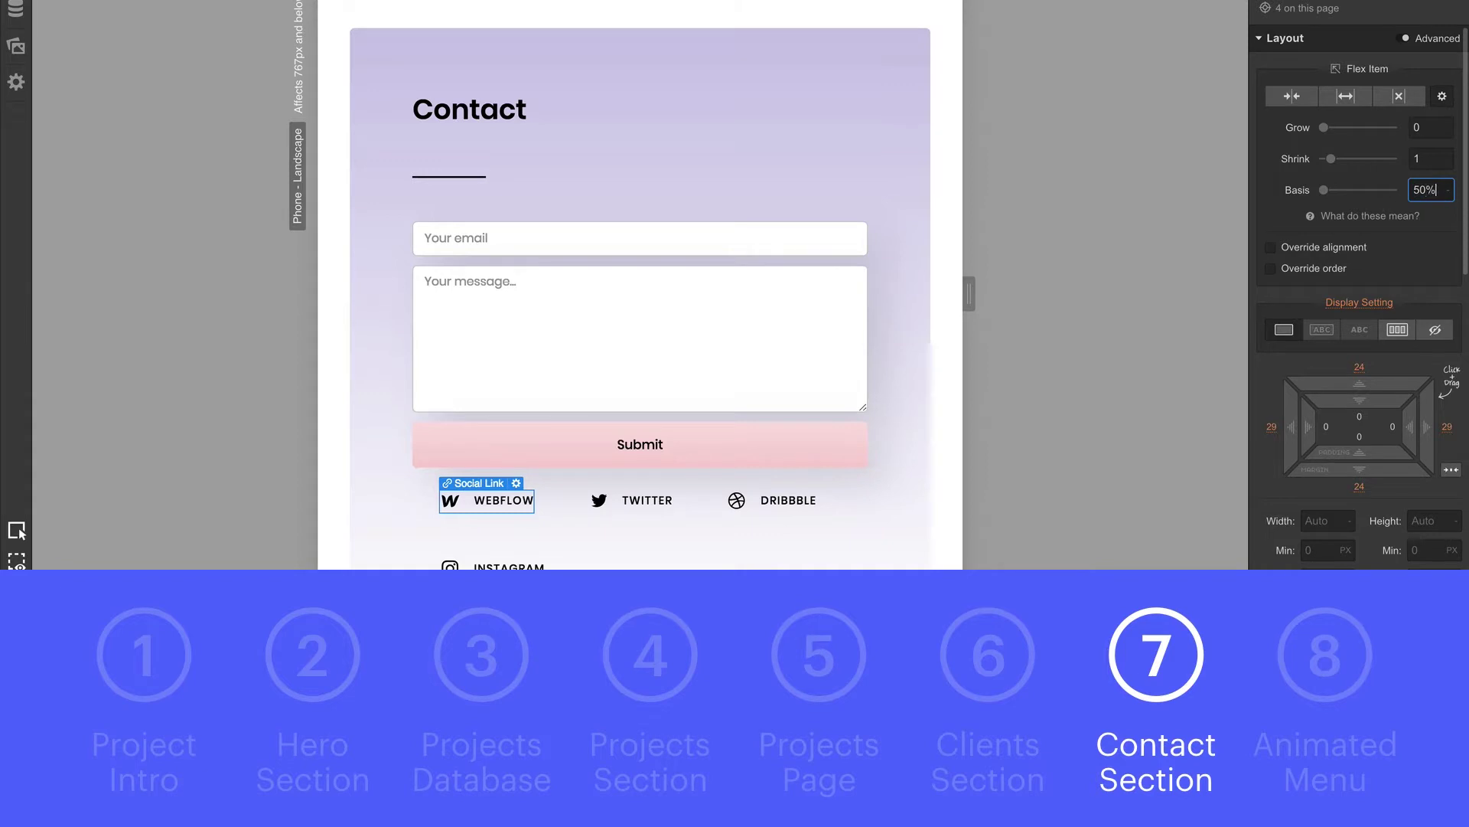
pyautogui.press('Return')
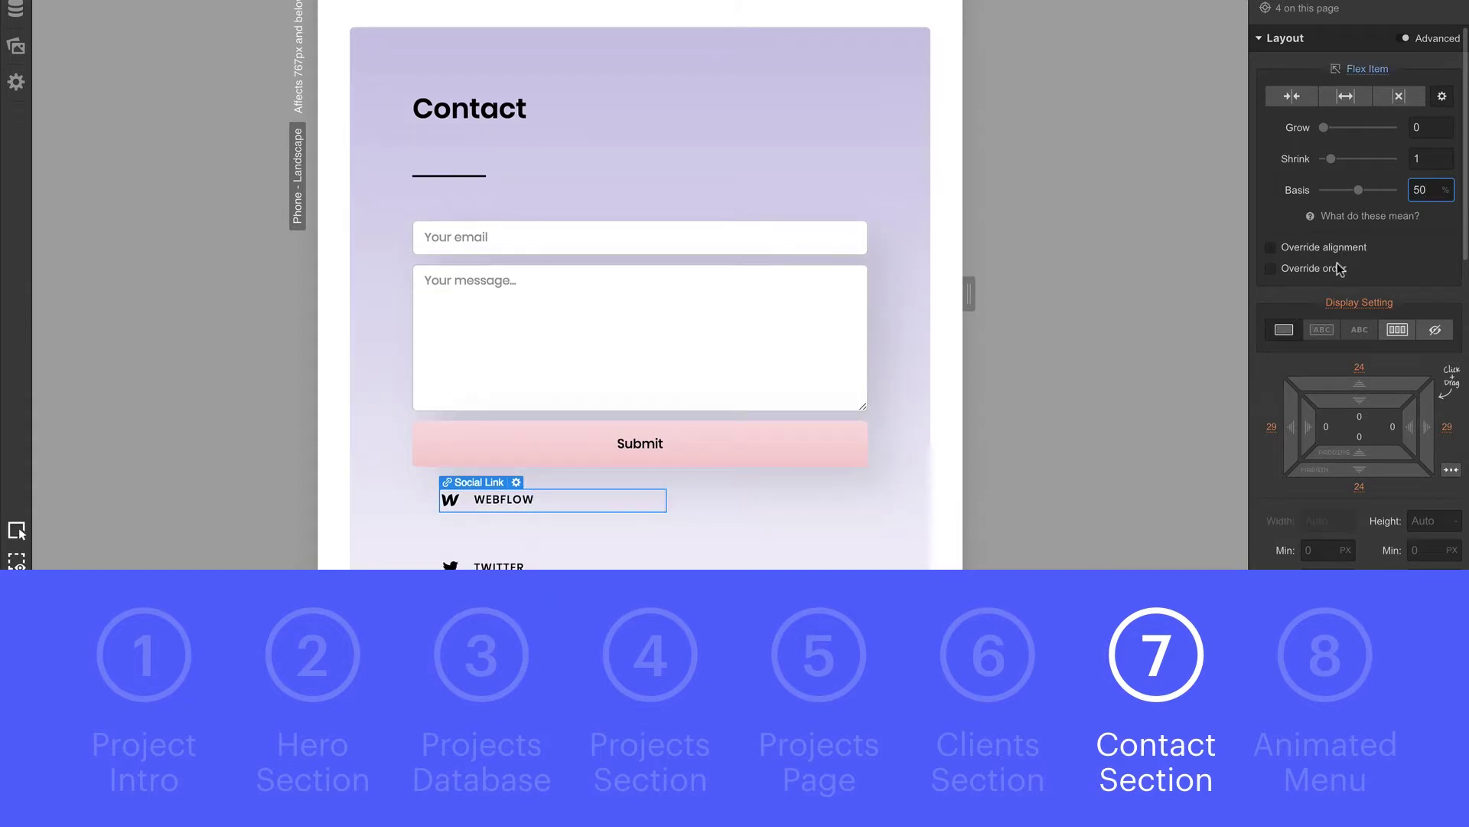
pyautogui.click(1272, 427)
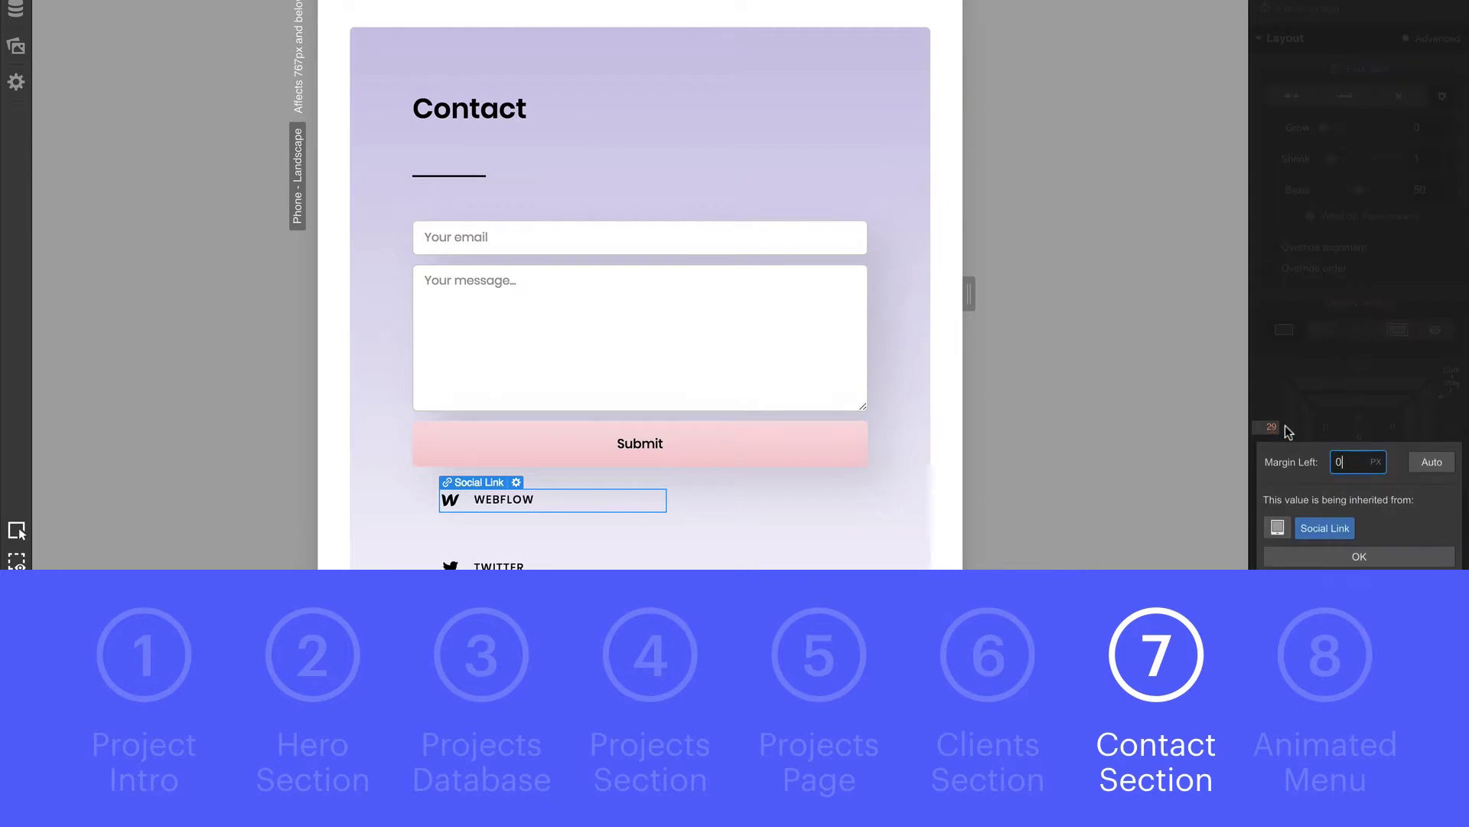
pyautogui.press('Return')
pyautogui.click(1445, 426)
pyautogui.write('0')
pyautogui.press('Return')
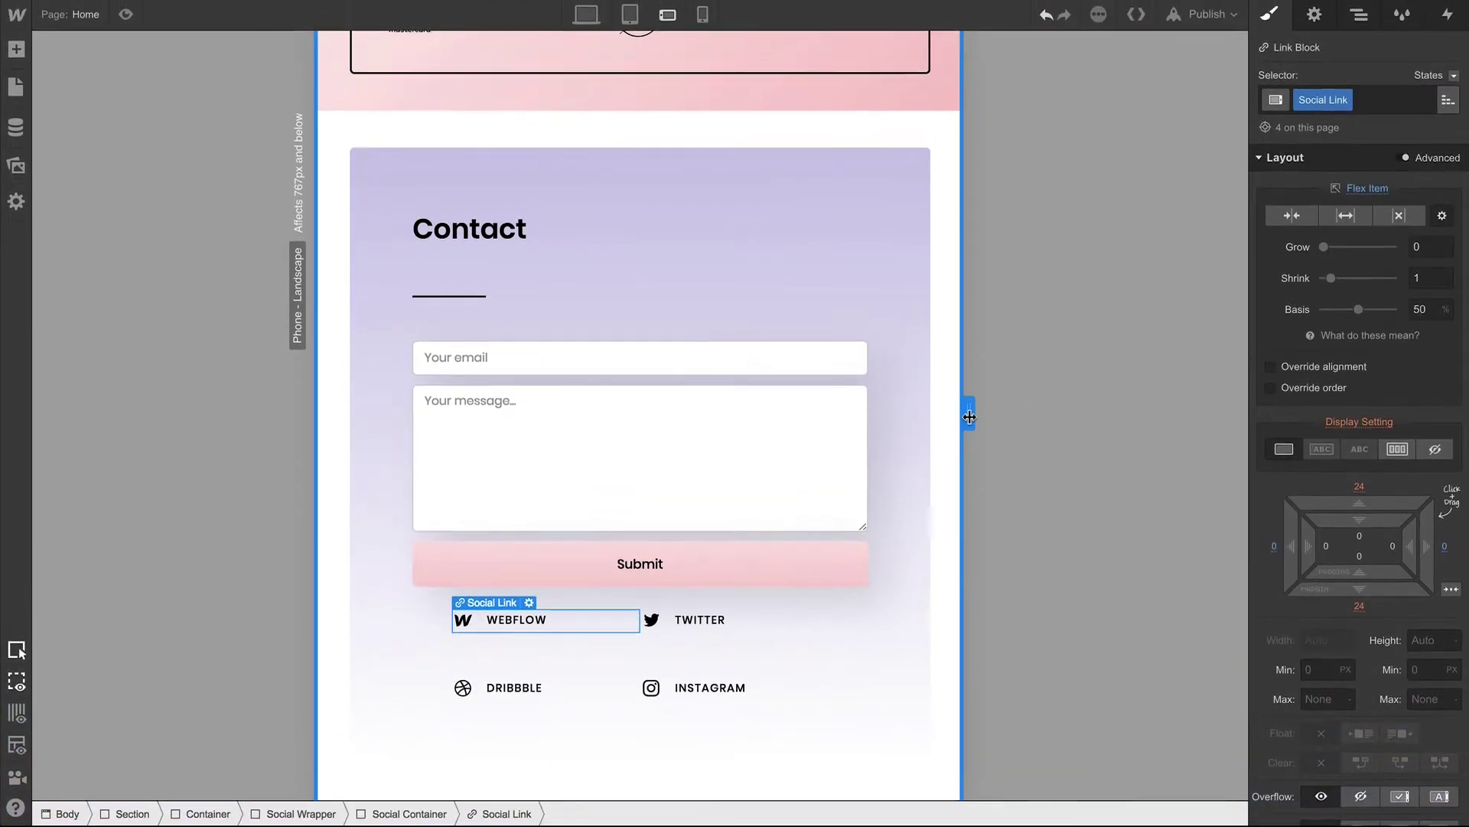
pyautogui.moveTo(969, 417); pyautogui.dragTo(861, 416)
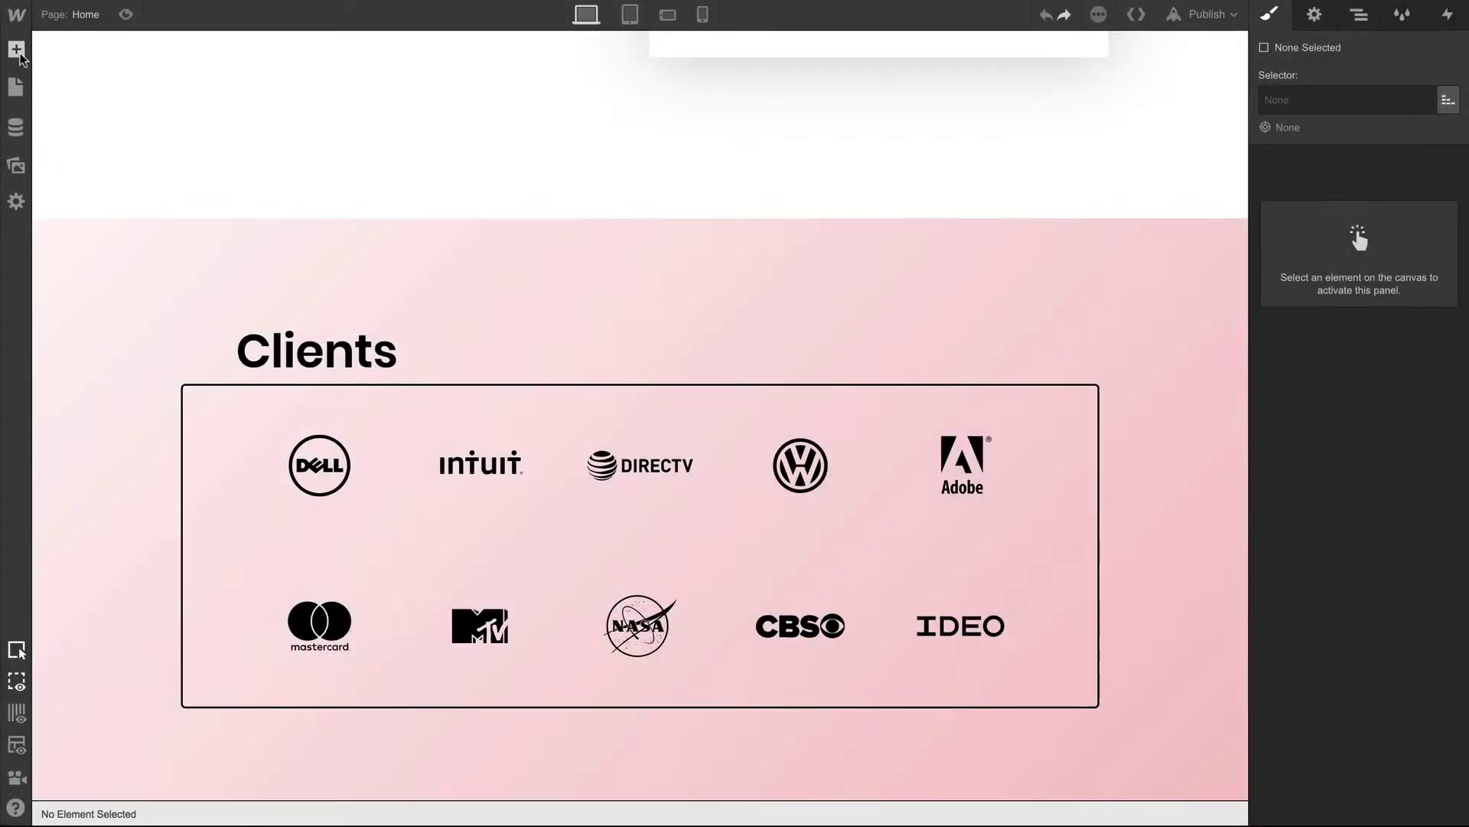
# Add a new section below Clients and apply the existing Section class
pyautogui.click(19, 54)
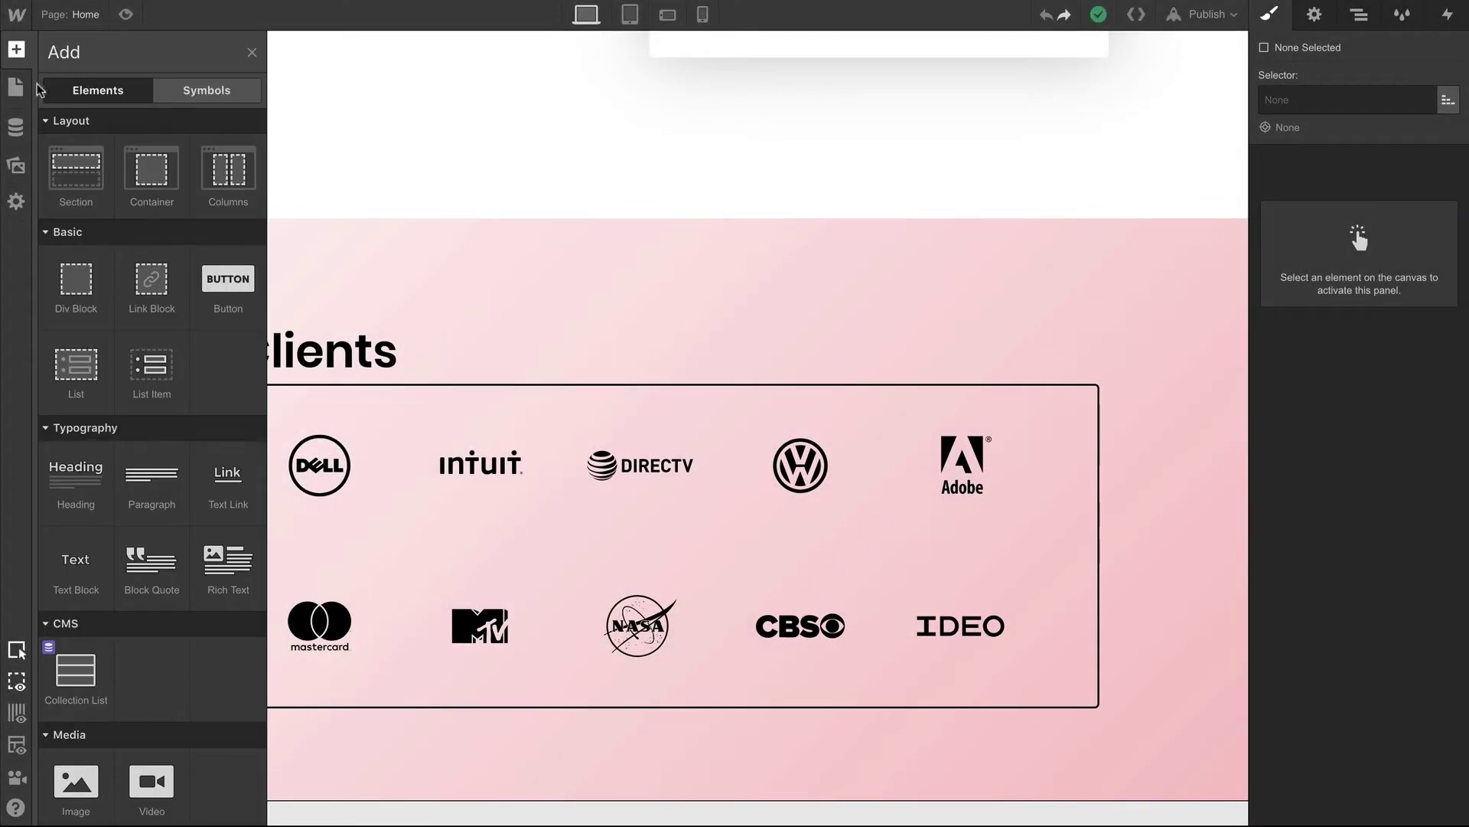
pyautogui.moveTo(75, 169); pyautogui.dragTo(237, 797)
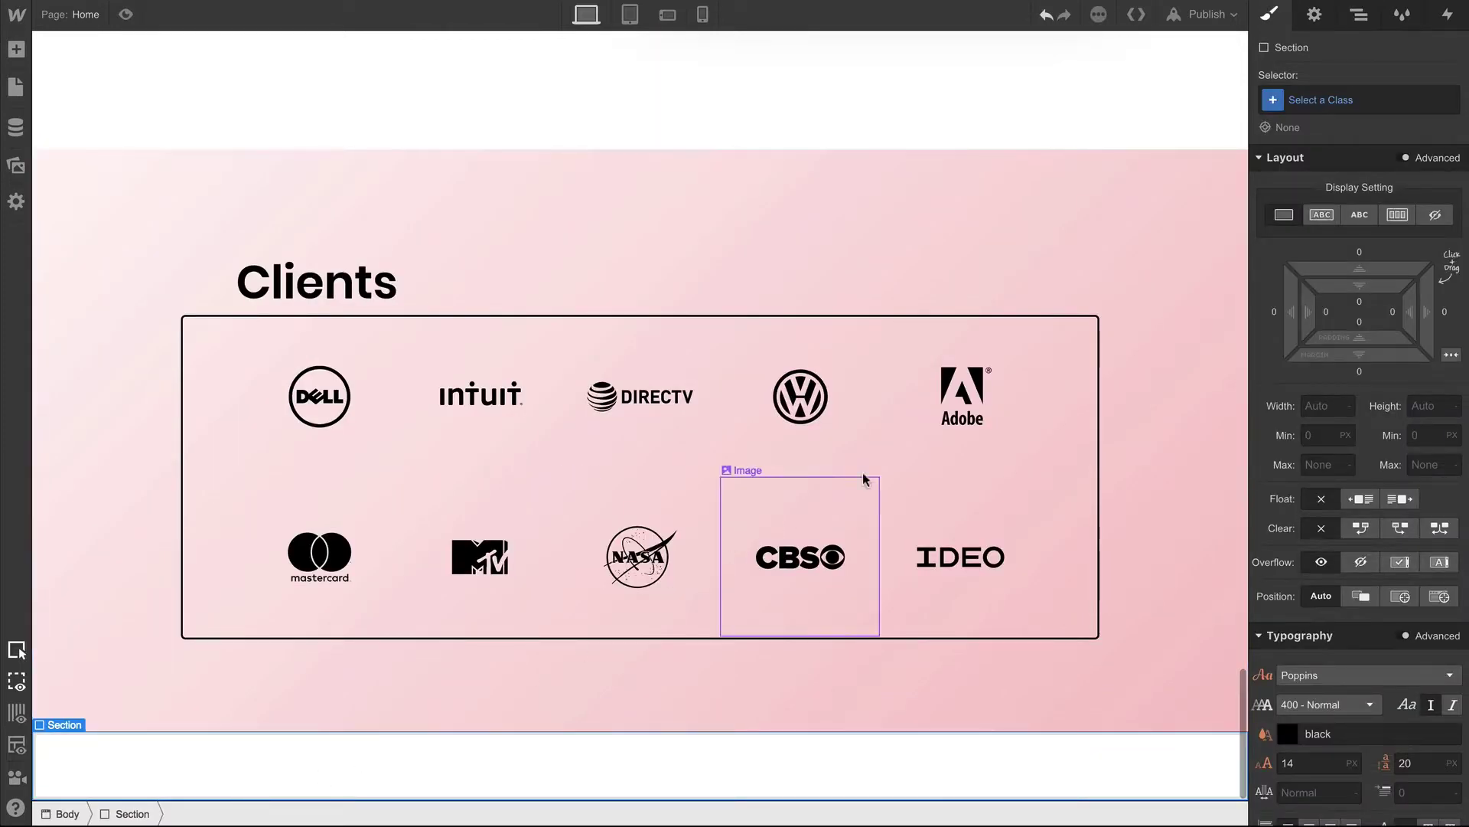
pyautogui.click(1316, 100)
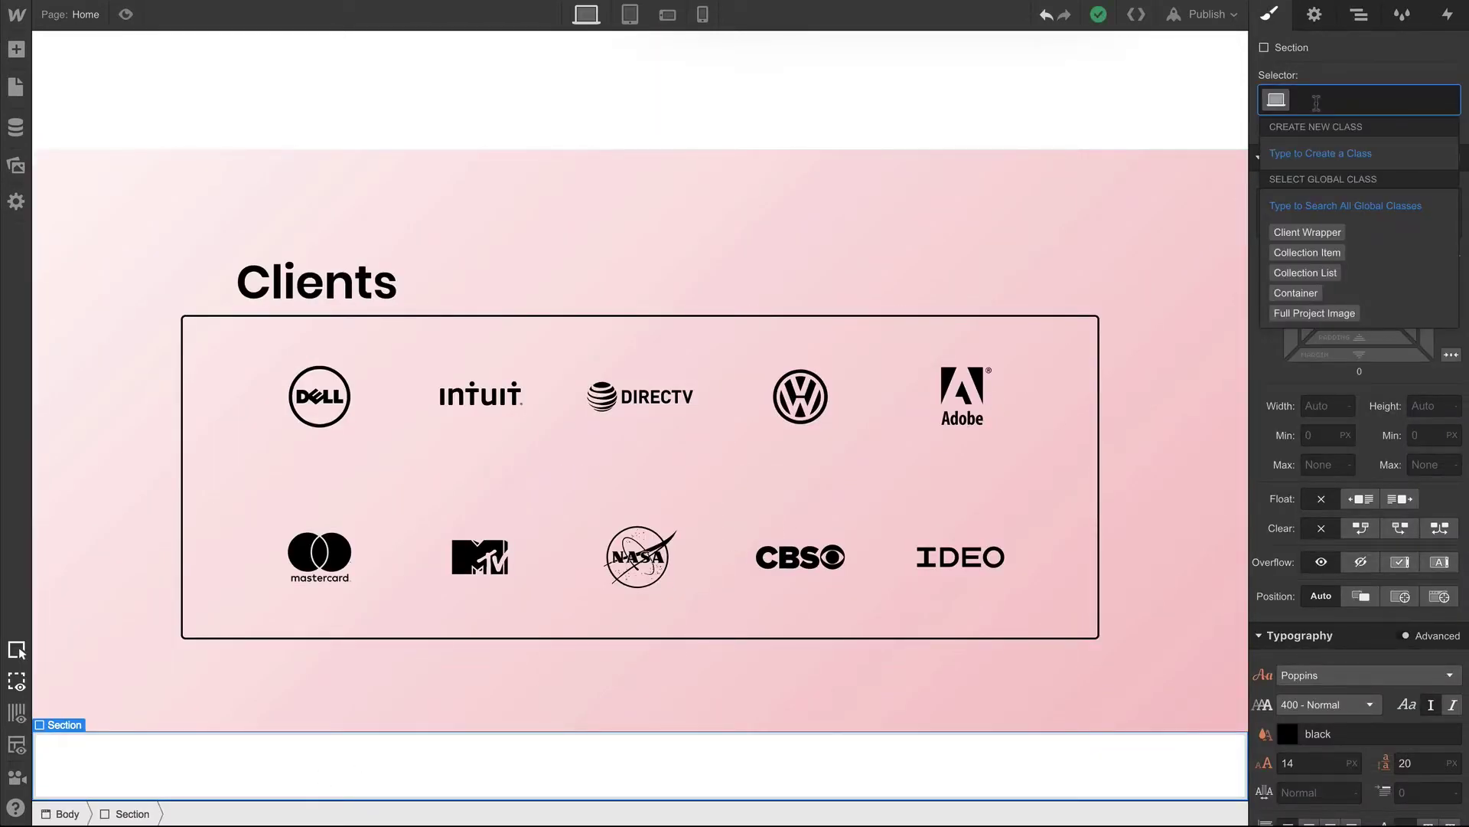
pyautogui.write('sec')
pyautogui.click(1298, 205)
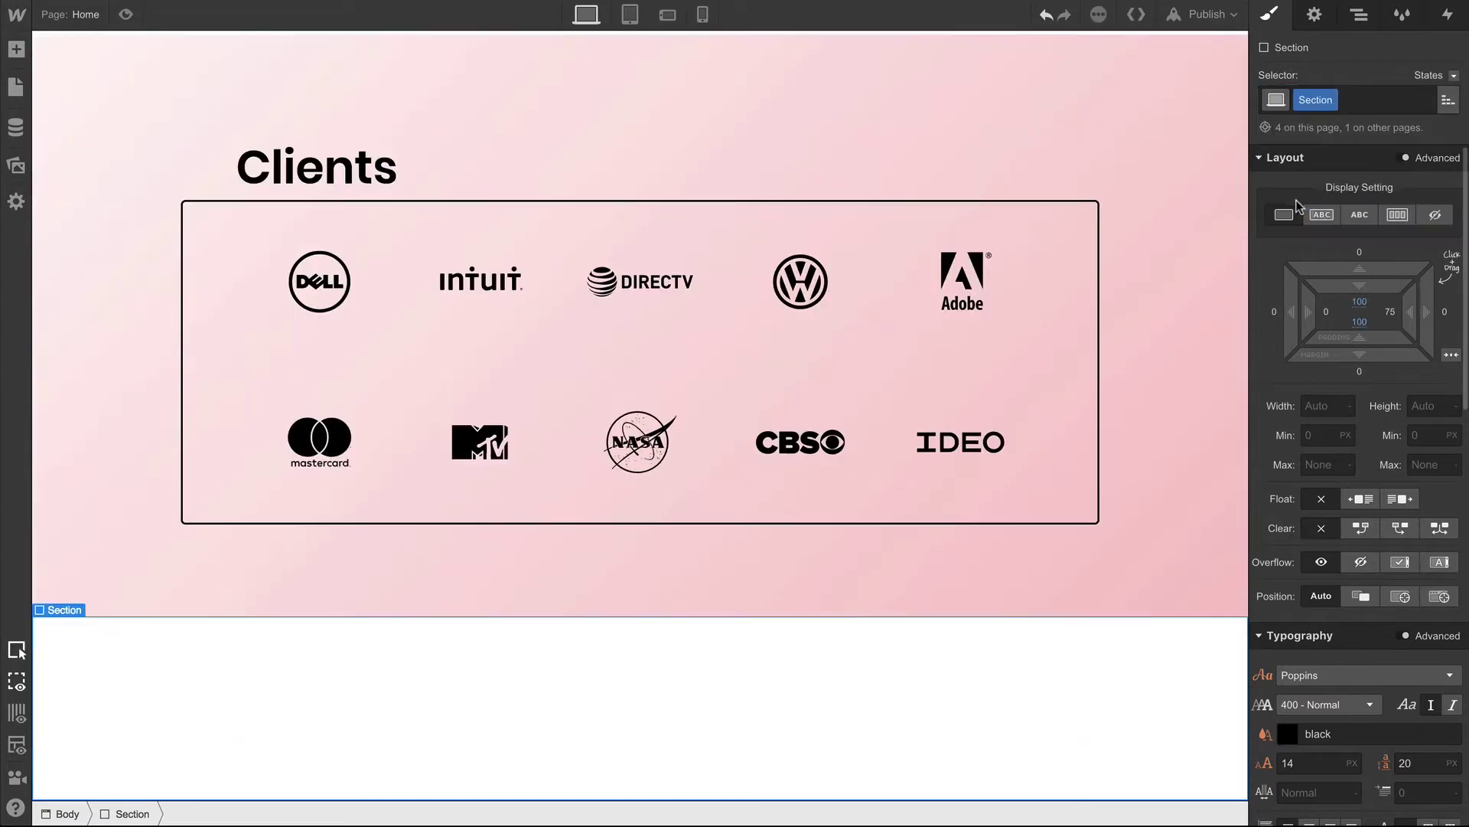
# Place a Div Block inside the section with the Container and Horizontal classes
pyautogui.click(18, 51)
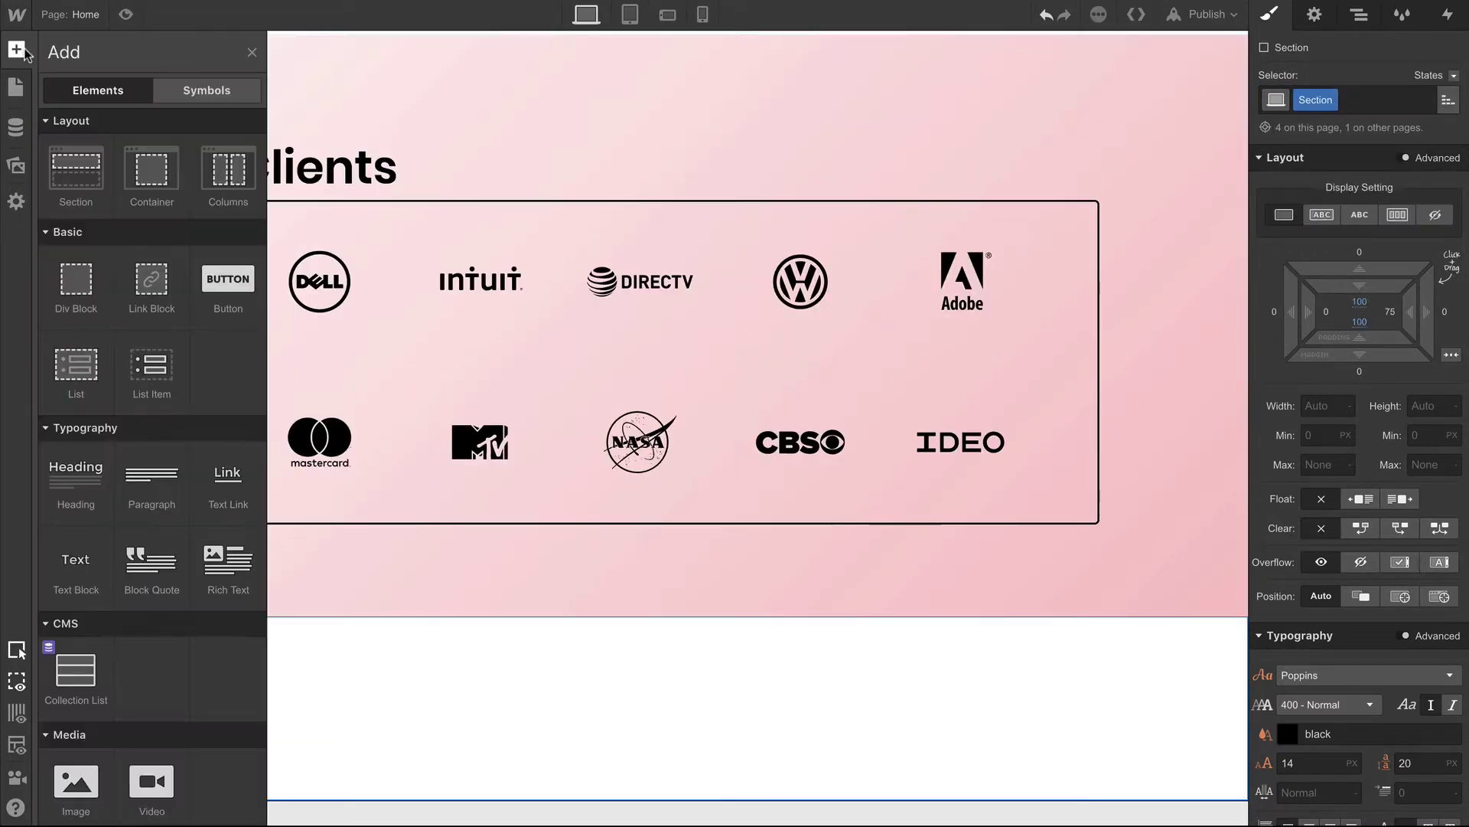
pyautogui.moveTo(76, 279); pyautogui.dragTo(410, 656)
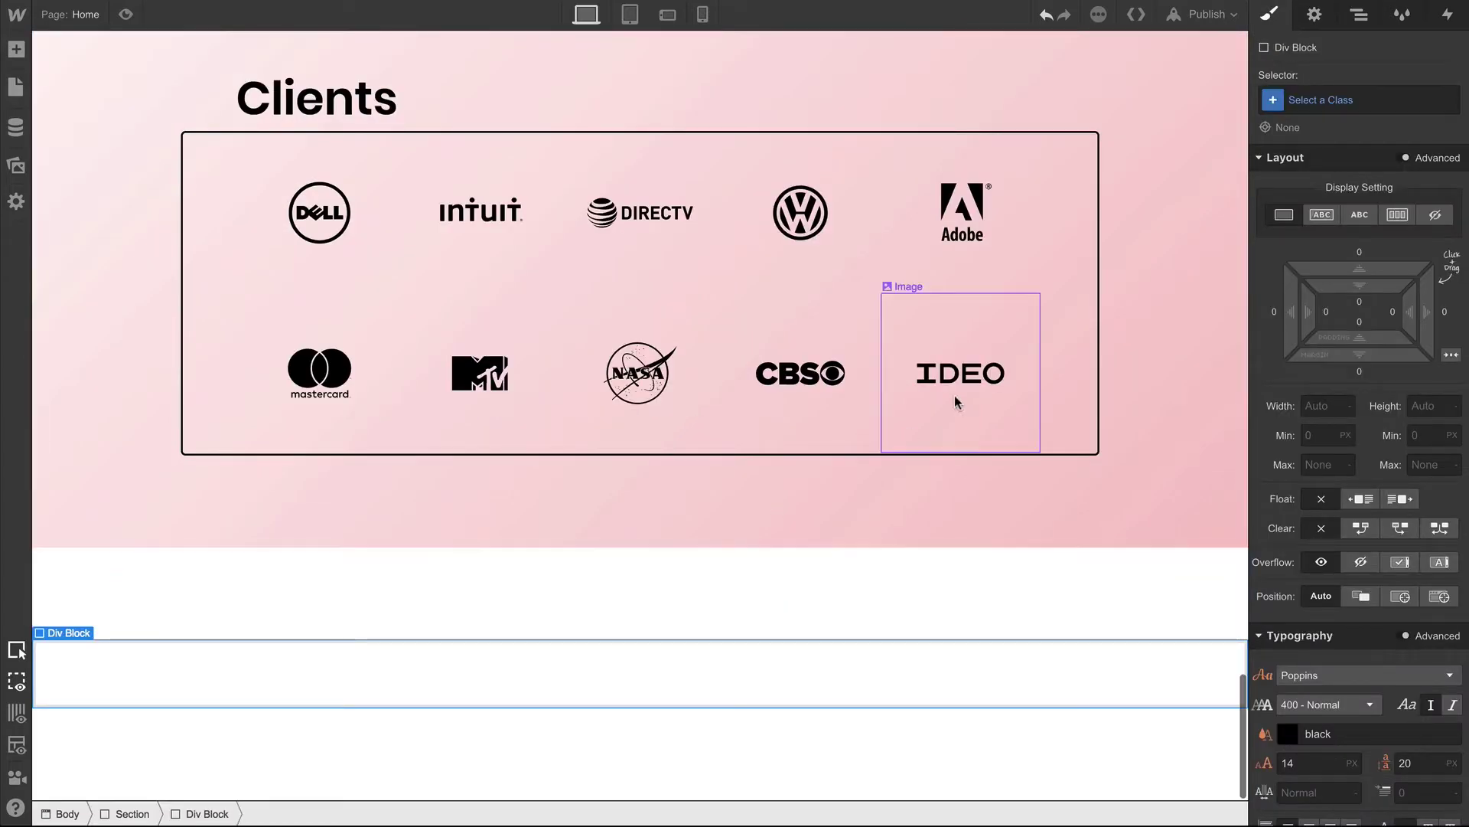
pyautogui.click(1294, 100)
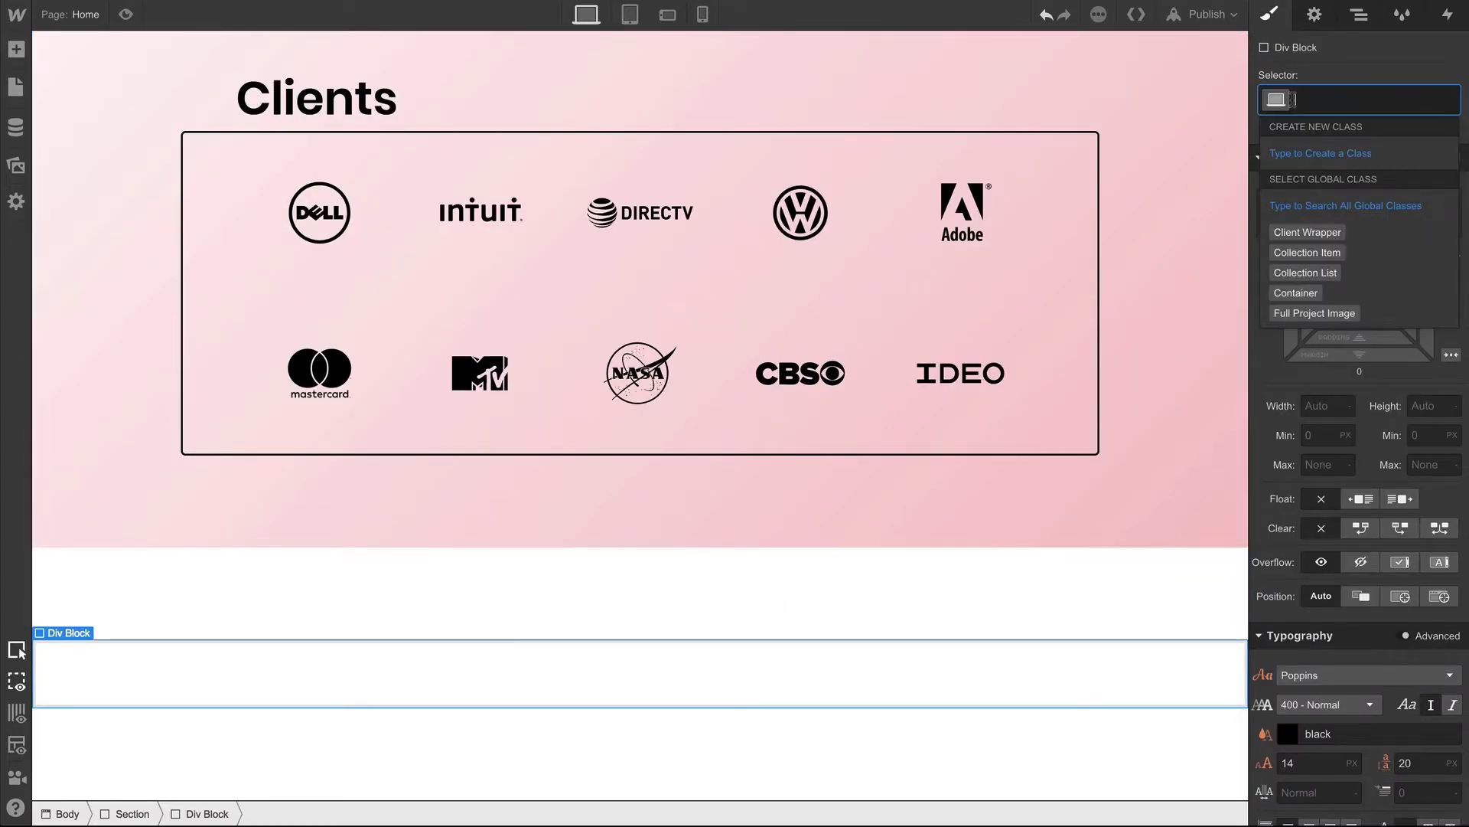
pyautogui.click(1295, 292)
pyautogui.click(1373, 102)
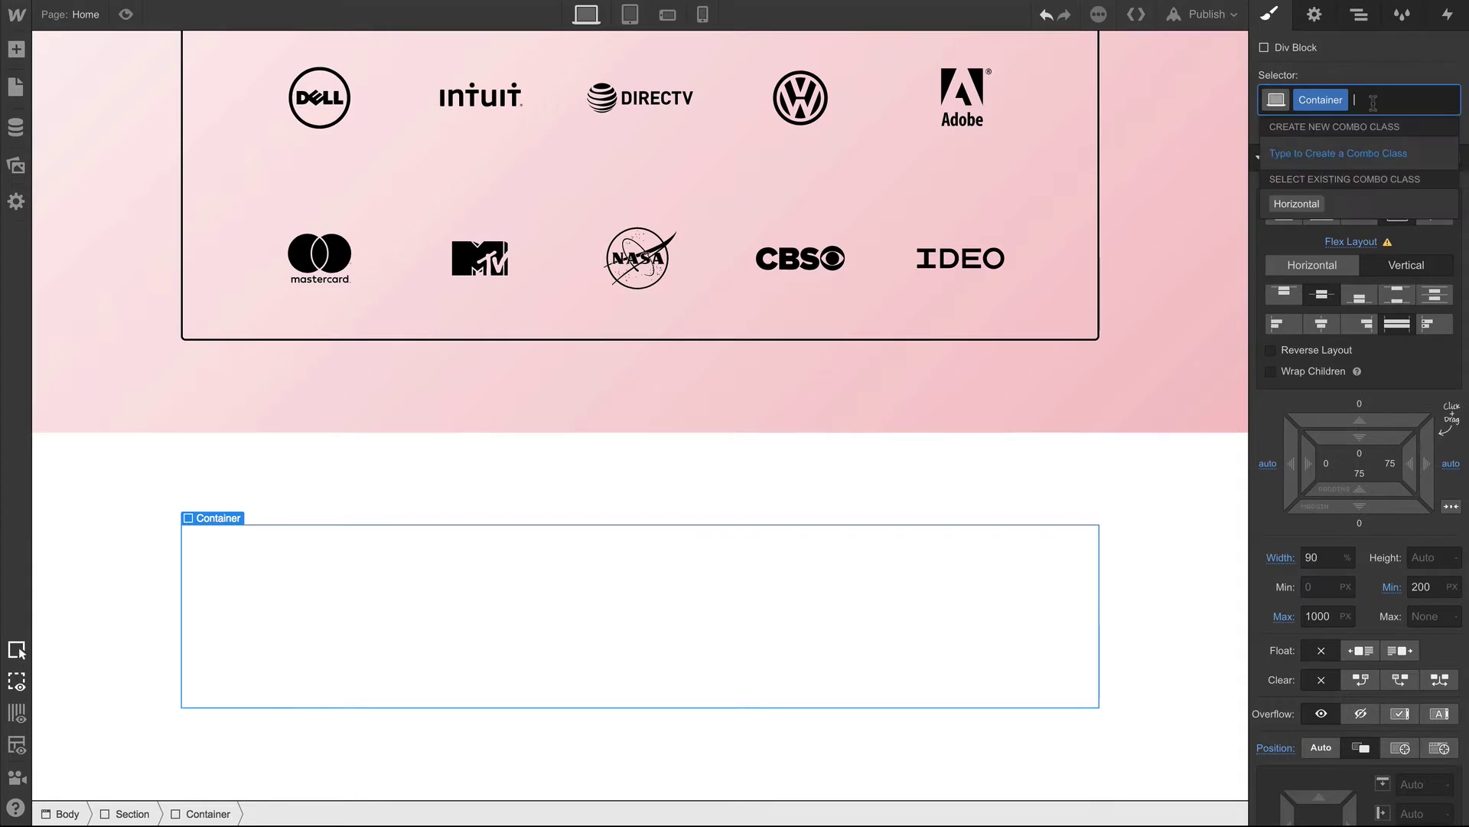
pyautogui.click(1332, 203)
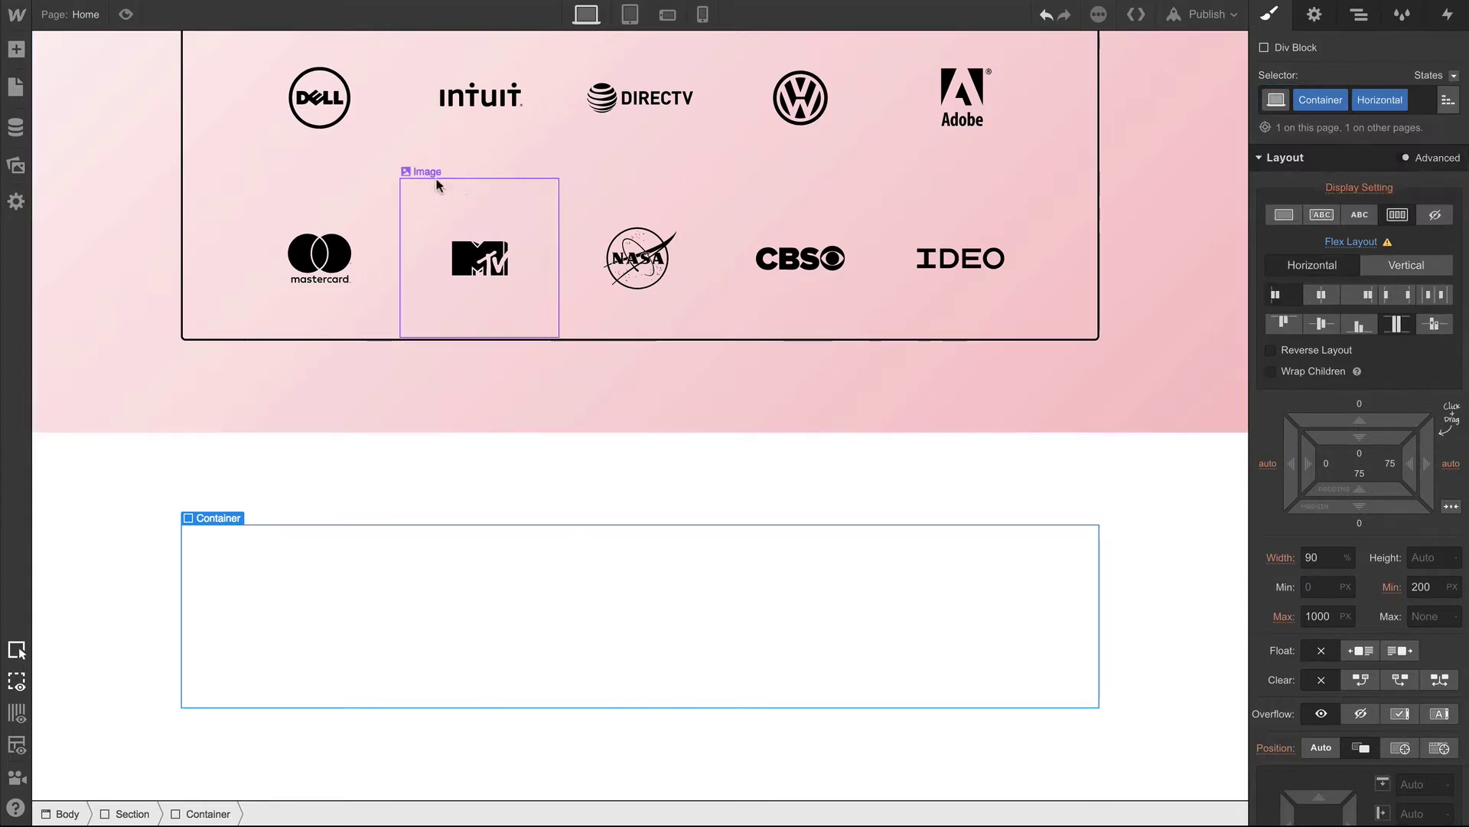
pyautogui.click(16, 49)
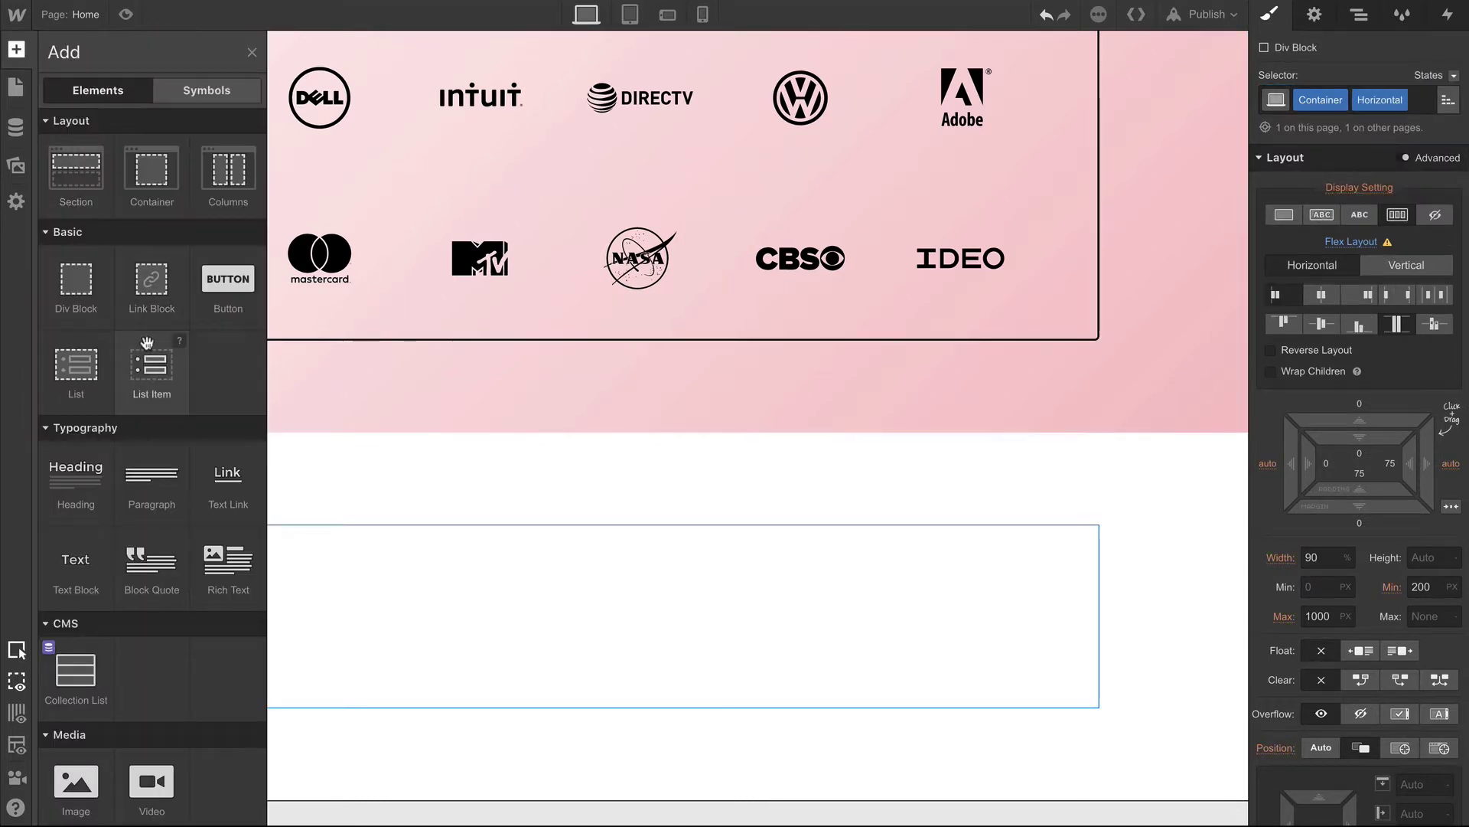
pyautogui.scroll(-3, 143, 351)
pyautogui.scroll(-4, 143, 351)
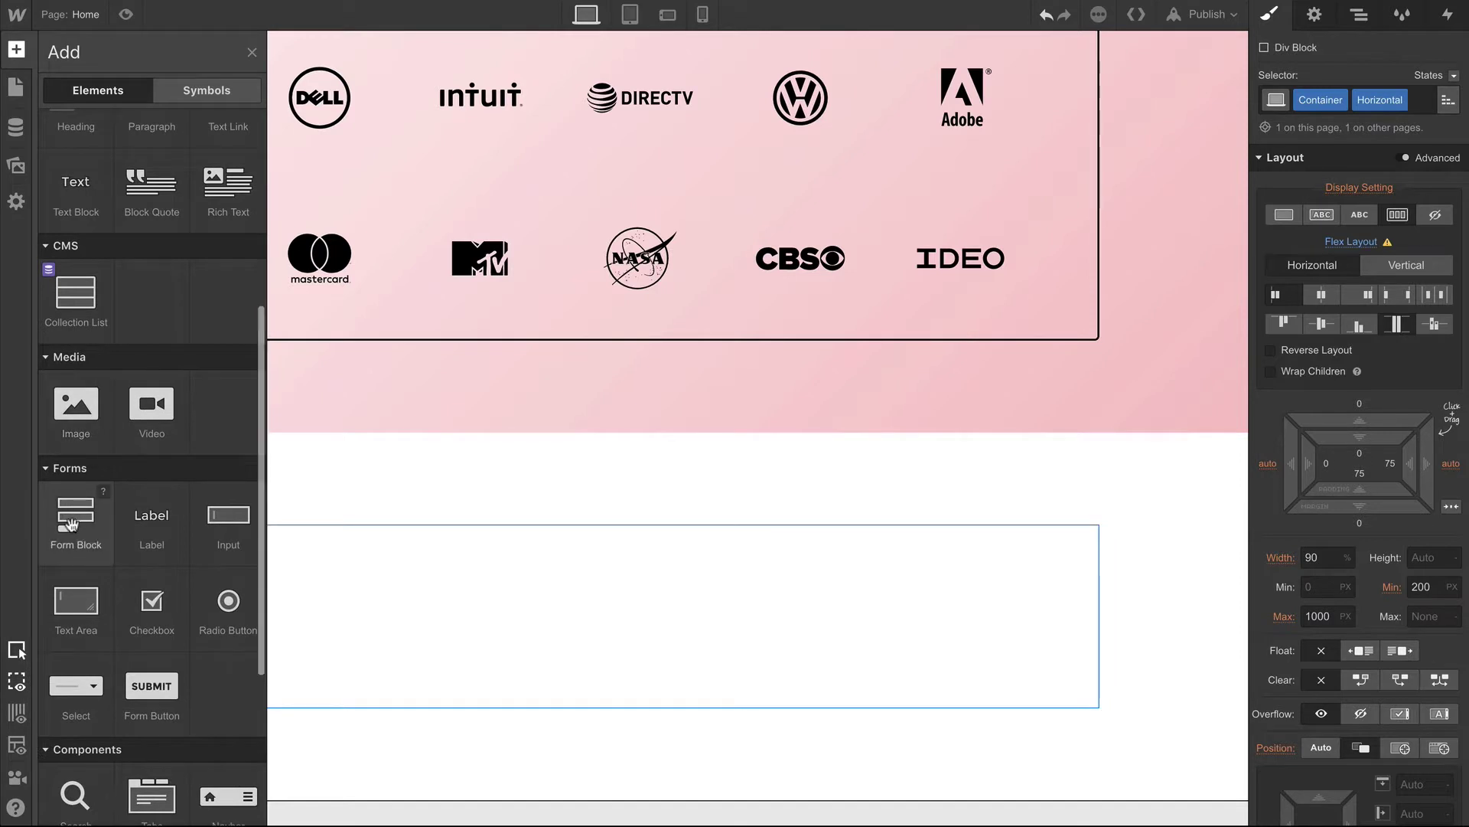
# Drop a Form Block into the container and delete both labels and the name field
pyautogui.moveTo(71, 525); pyautogui.dragTo(260, 571)
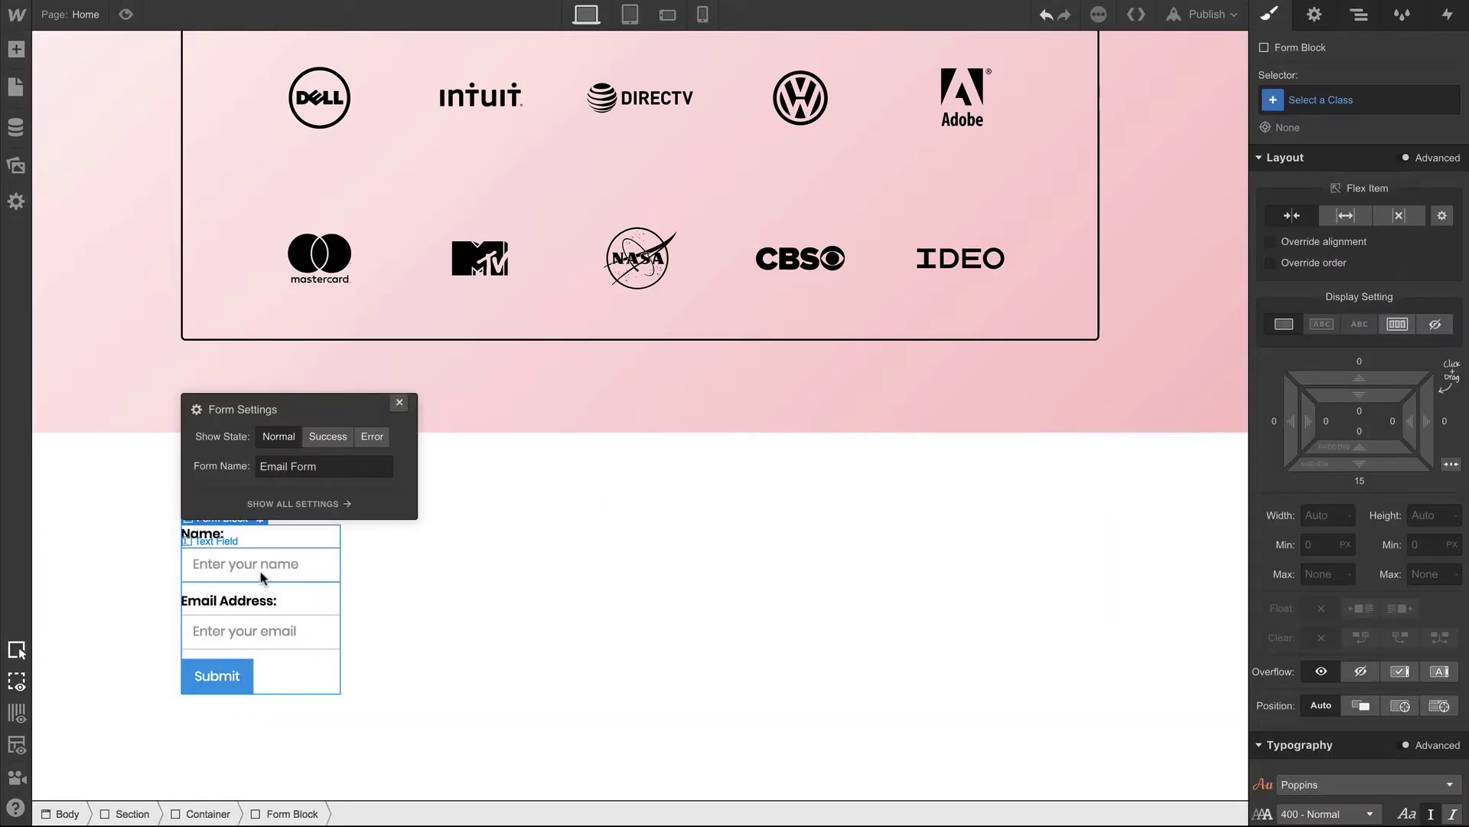
pyautogui.click(399, 405)
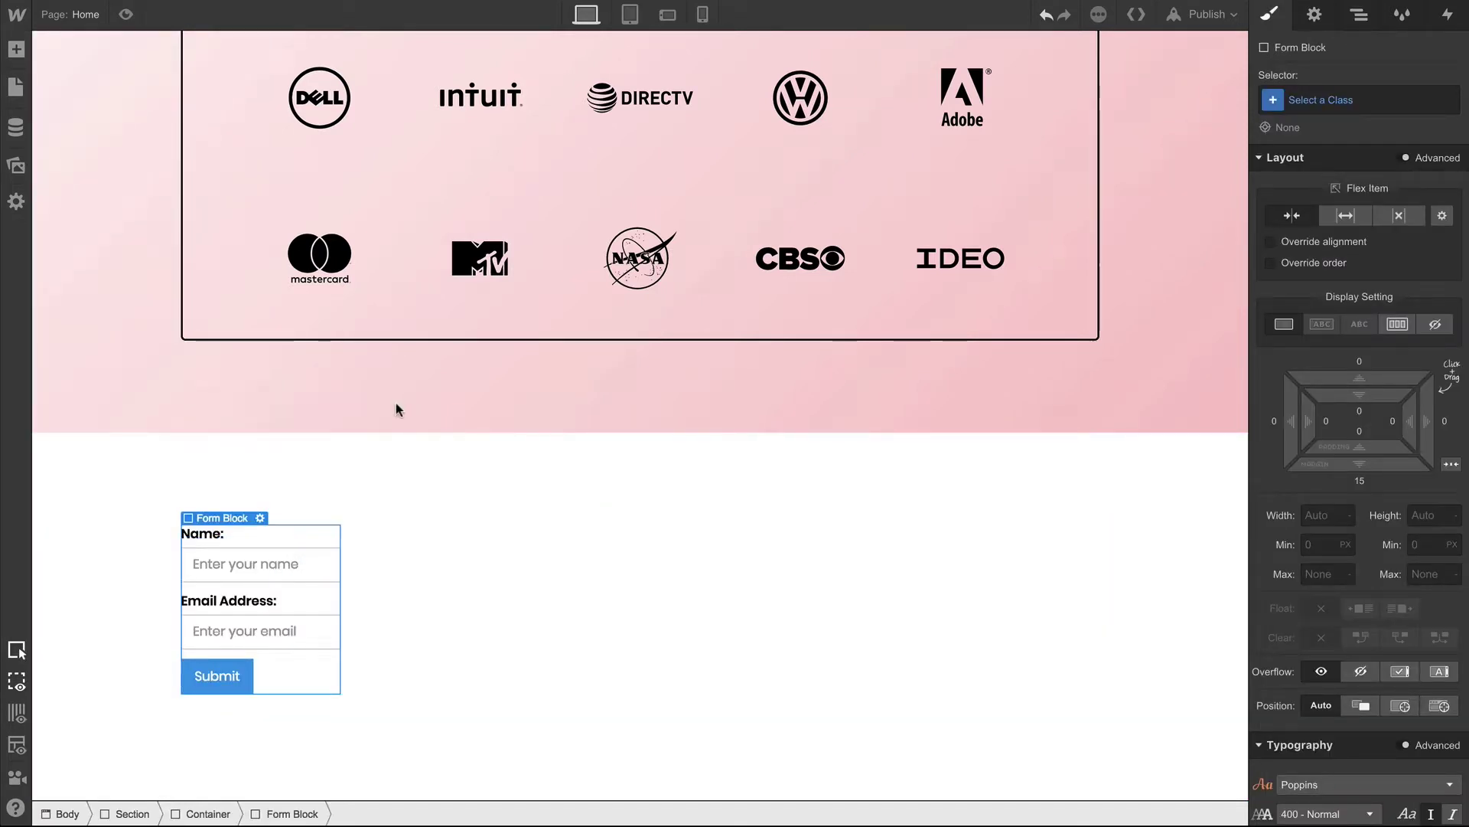
pyautogui.click(218, 535)
pyautogui.press('Delete')
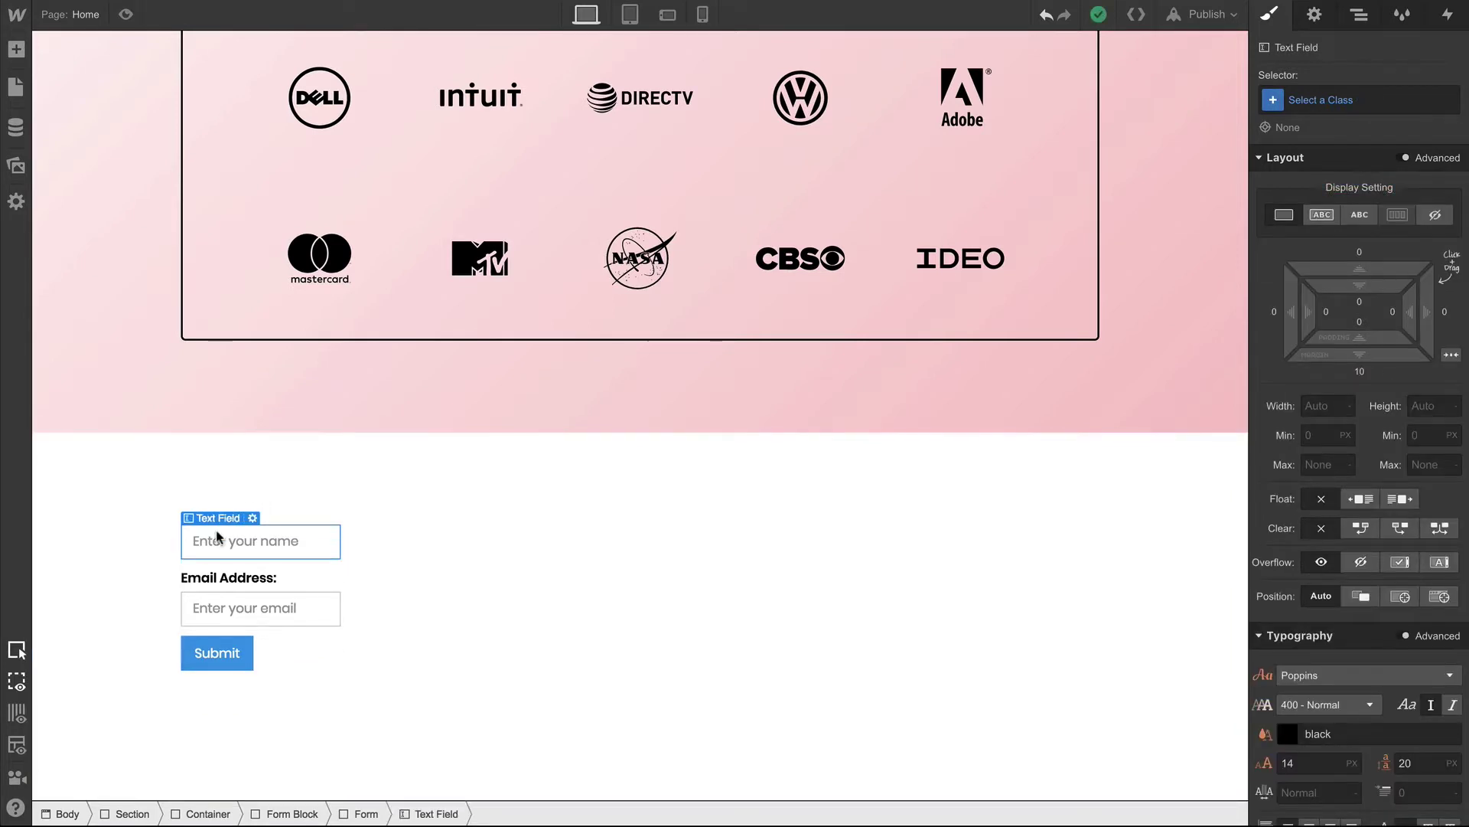
pyautogui.click(220, 577)
pyautogui.press('Delete')
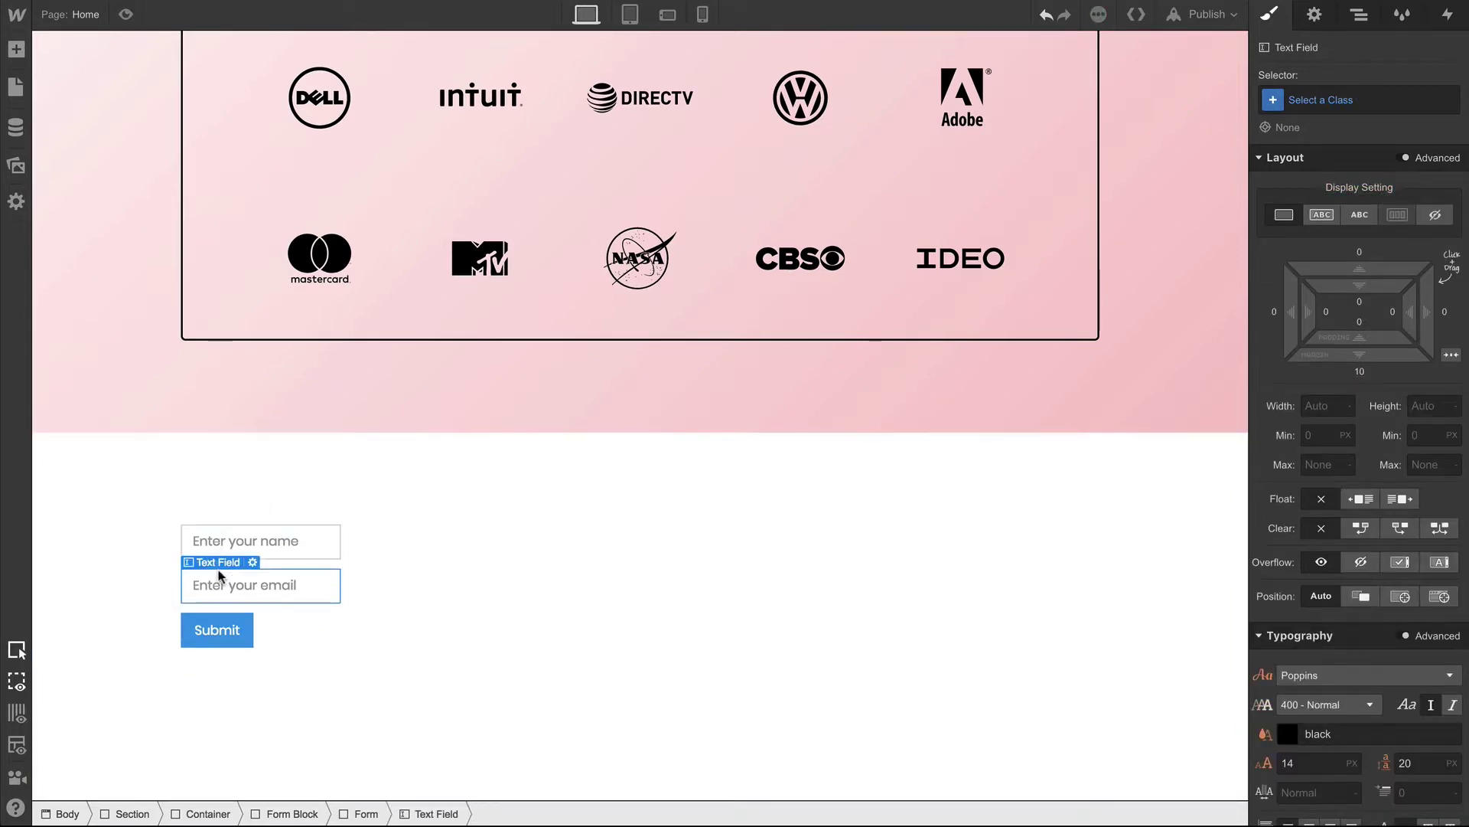
pyautogui.click(248, 541)
pyautogui.press('Delete')
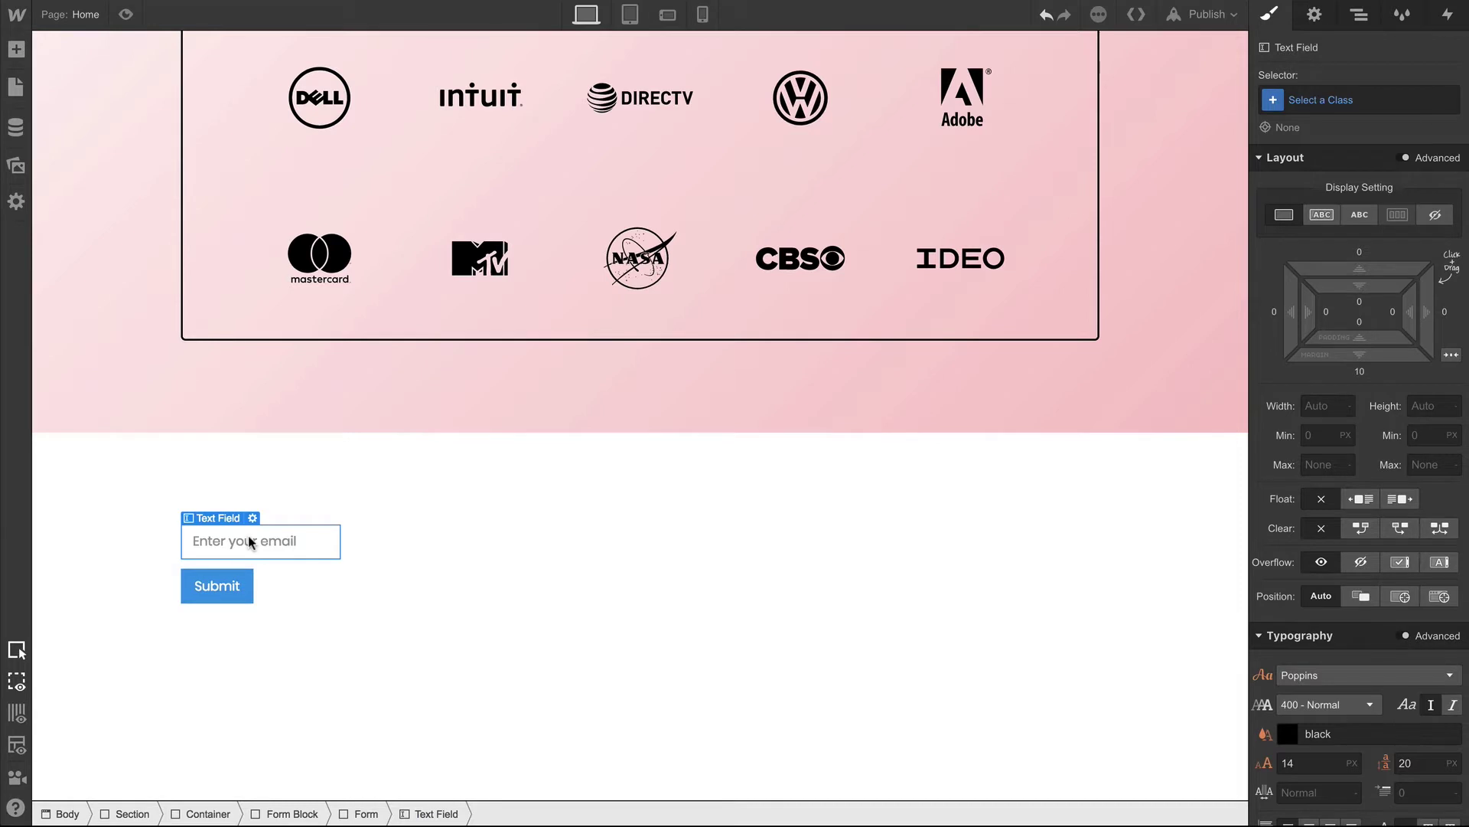
# Set the email field's placeholder to 'Your email'
pyautogui.press('Return')
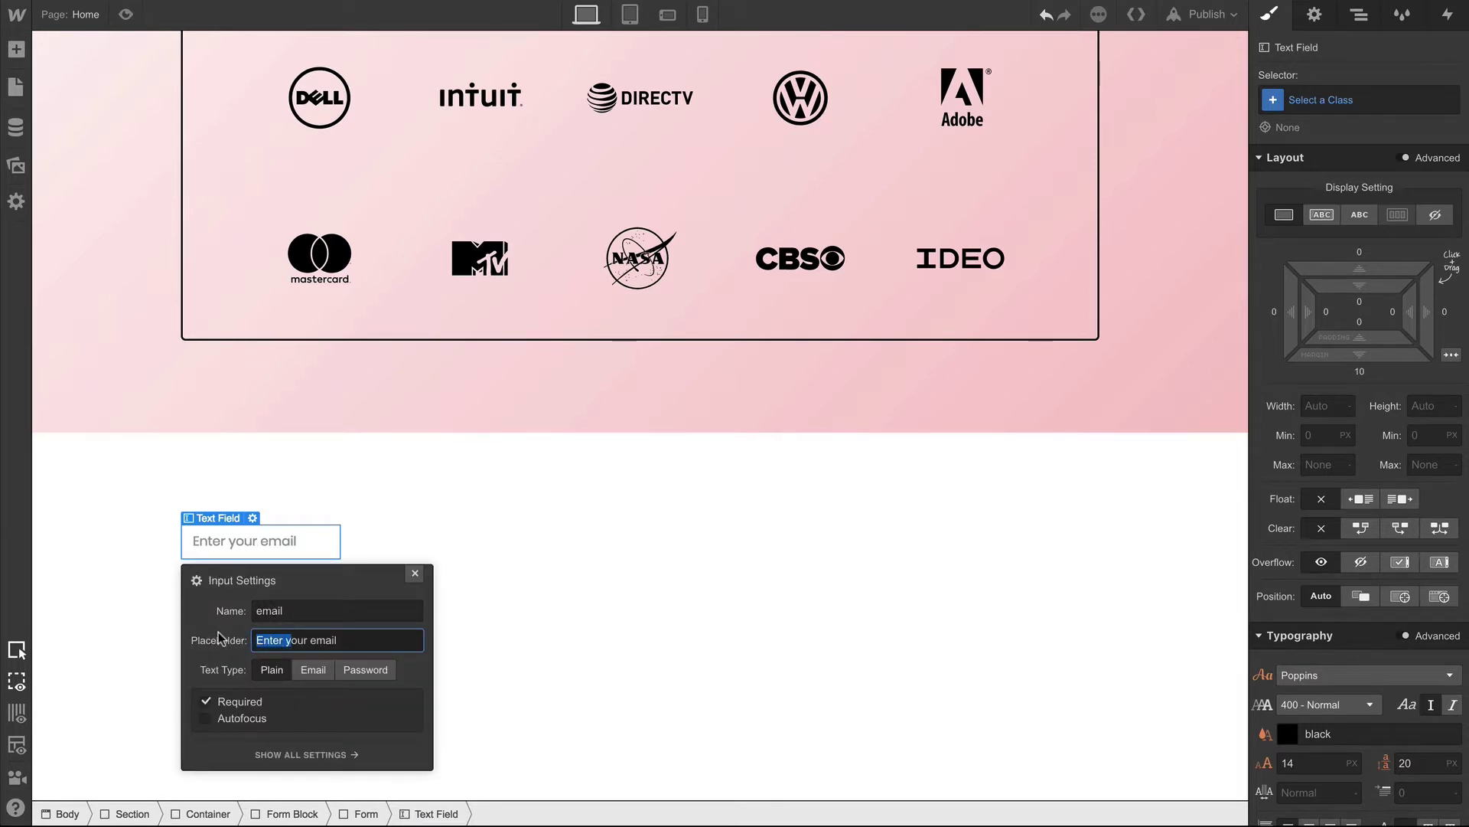
pyautogui.write('Y')
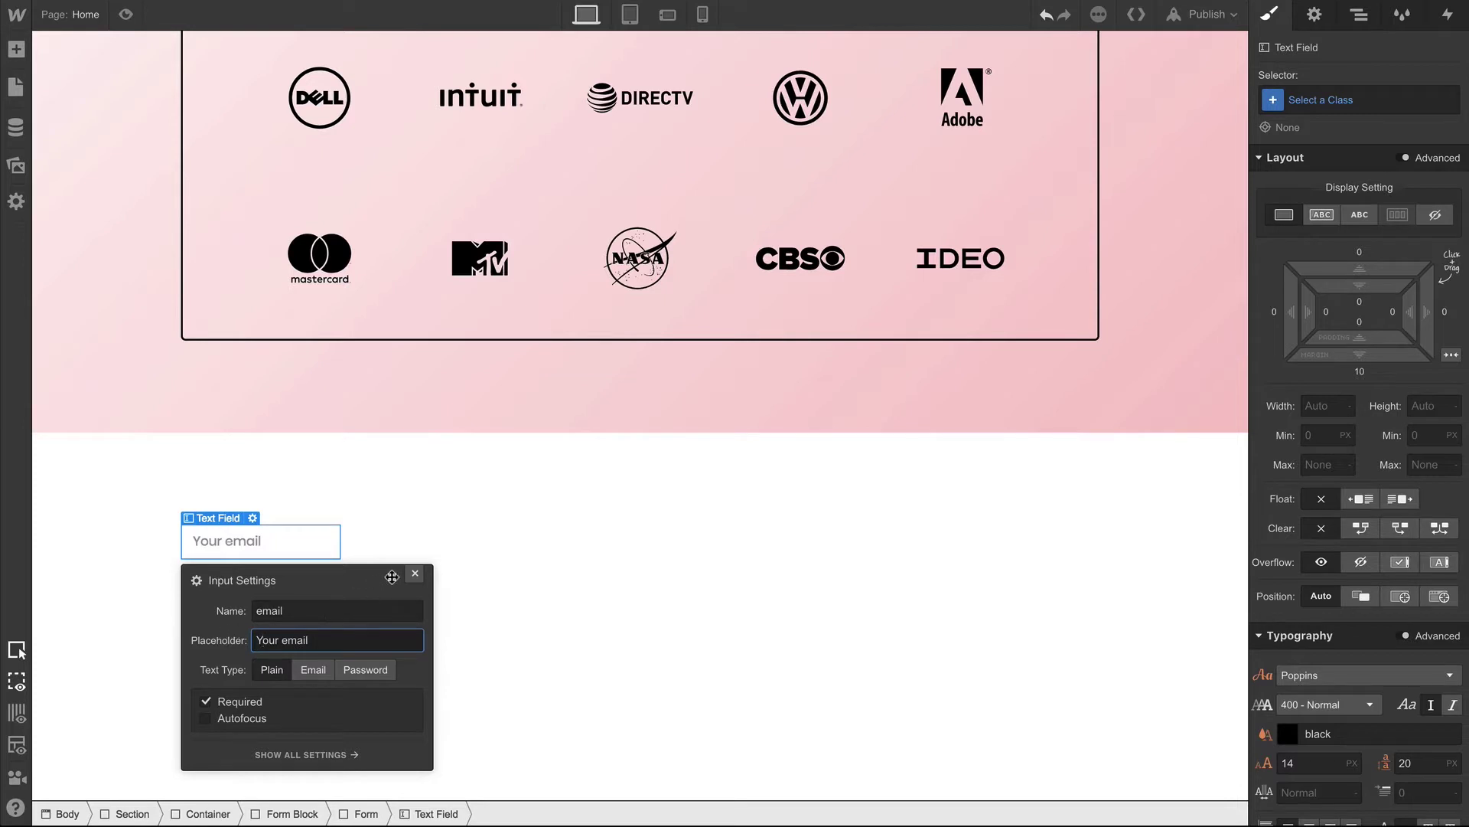
pyautogui.click(414, 576)
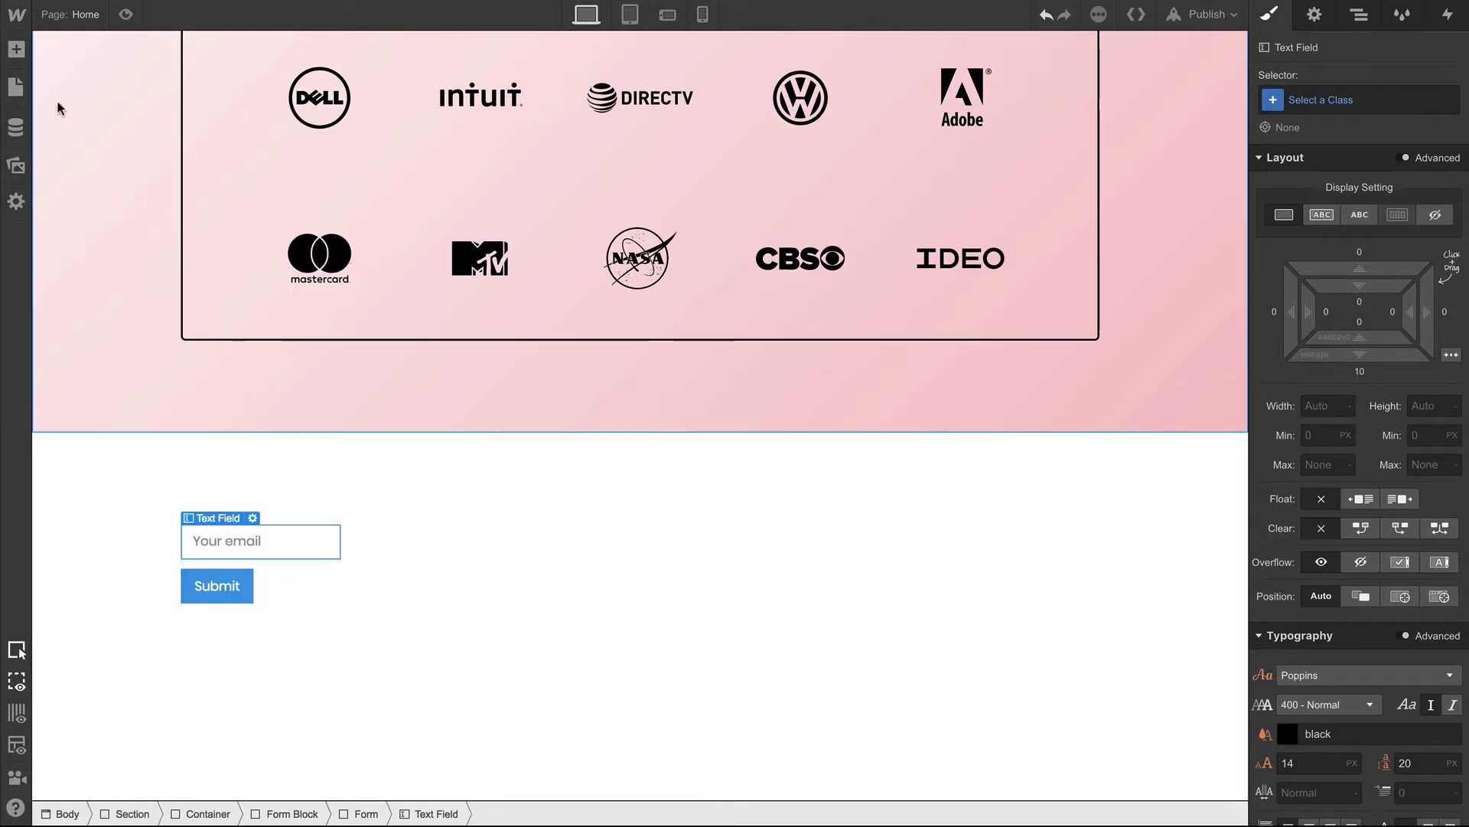
pyautogui.click(17, 51)
# Add a text area named Message with placeholder 'Your message...' below the email field
pyautogui.scroll(-6, 73, 246)
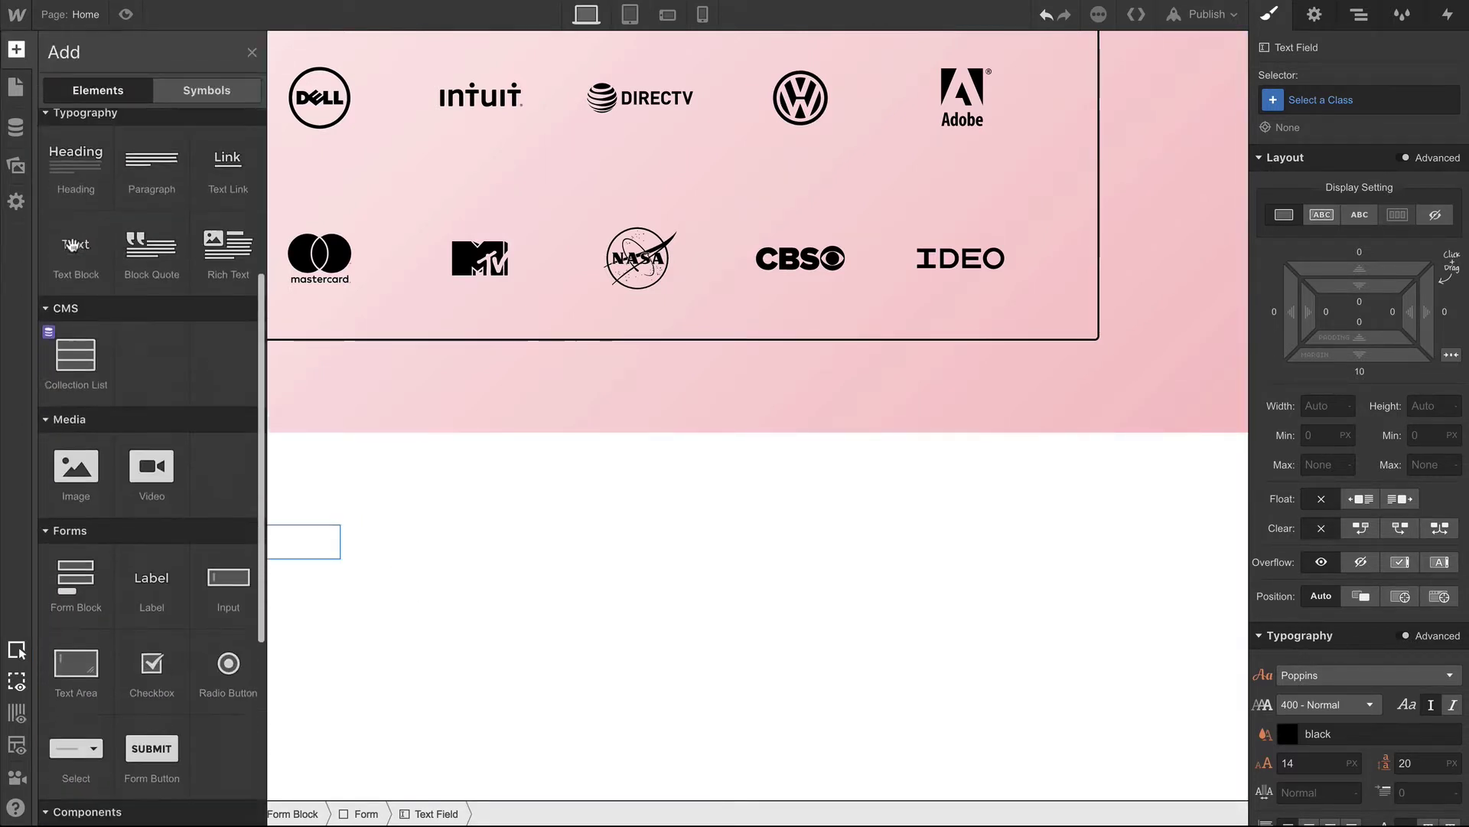
pyautogui.moveTo(74, 499); pyautogui.dragTo(215, 551)
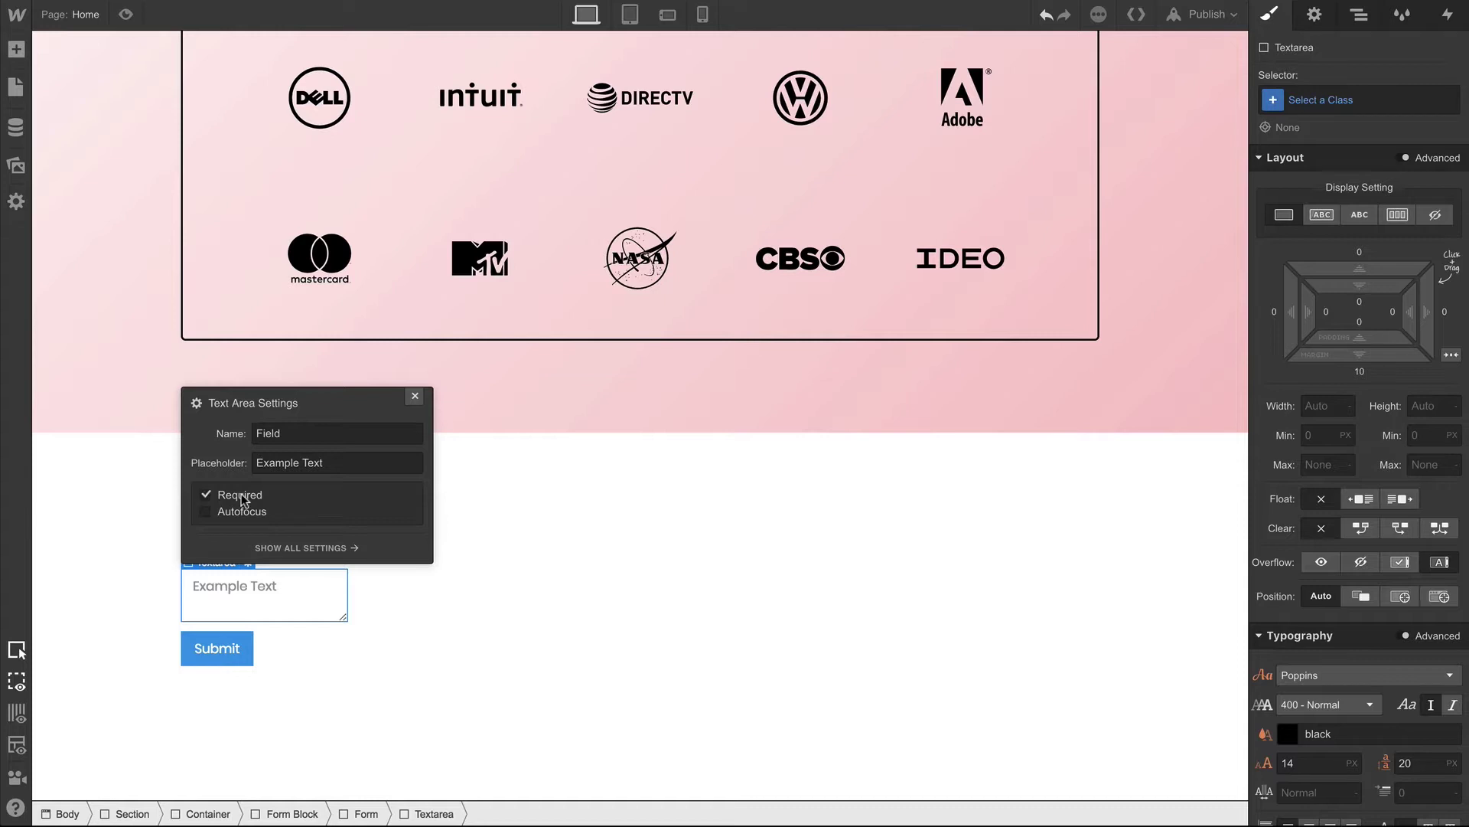
pyautogui.doubleClick(288, 433)
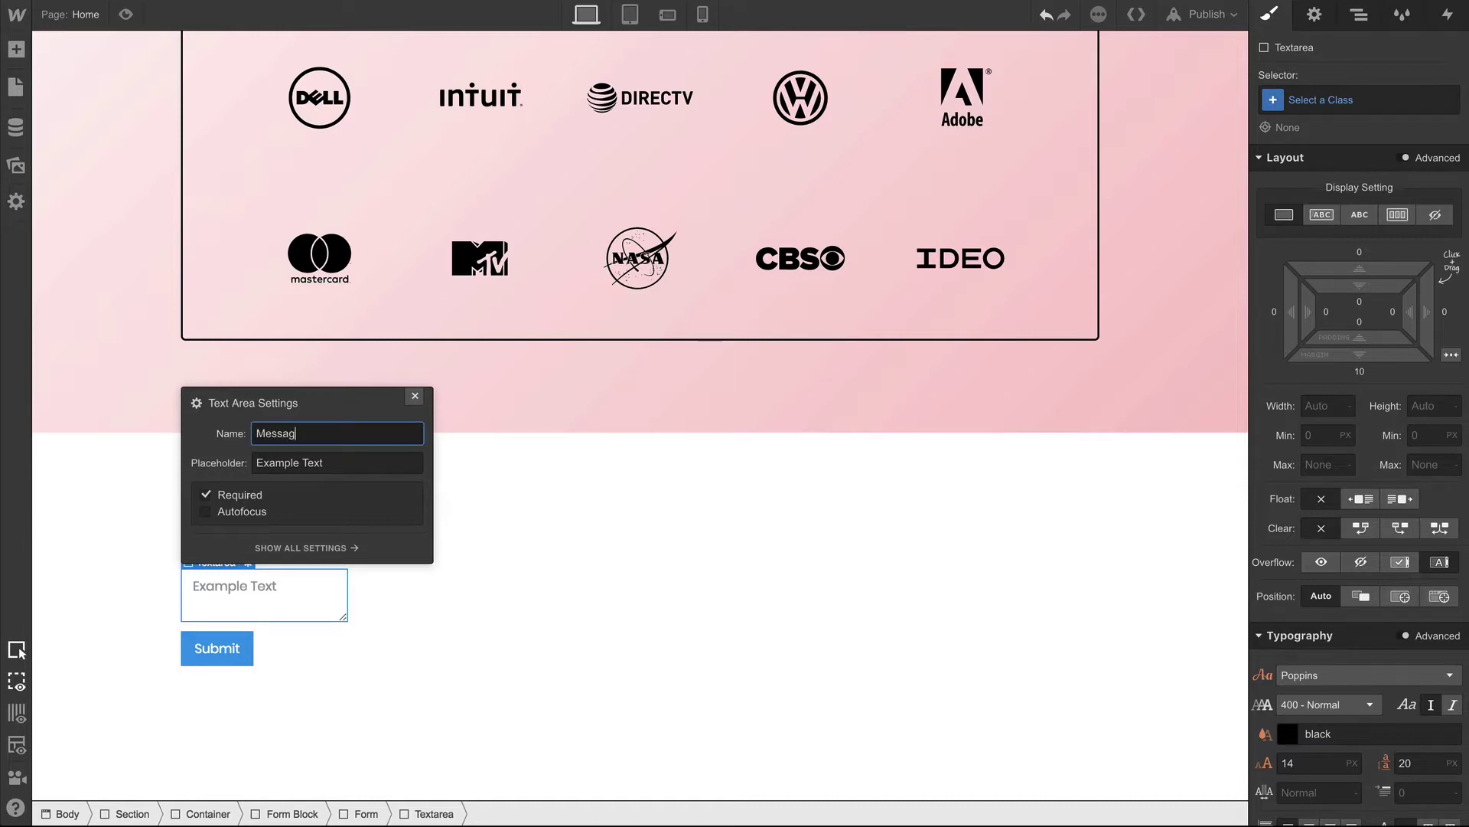
pyautogui.press('Tab')
pyautogui.write('Y')
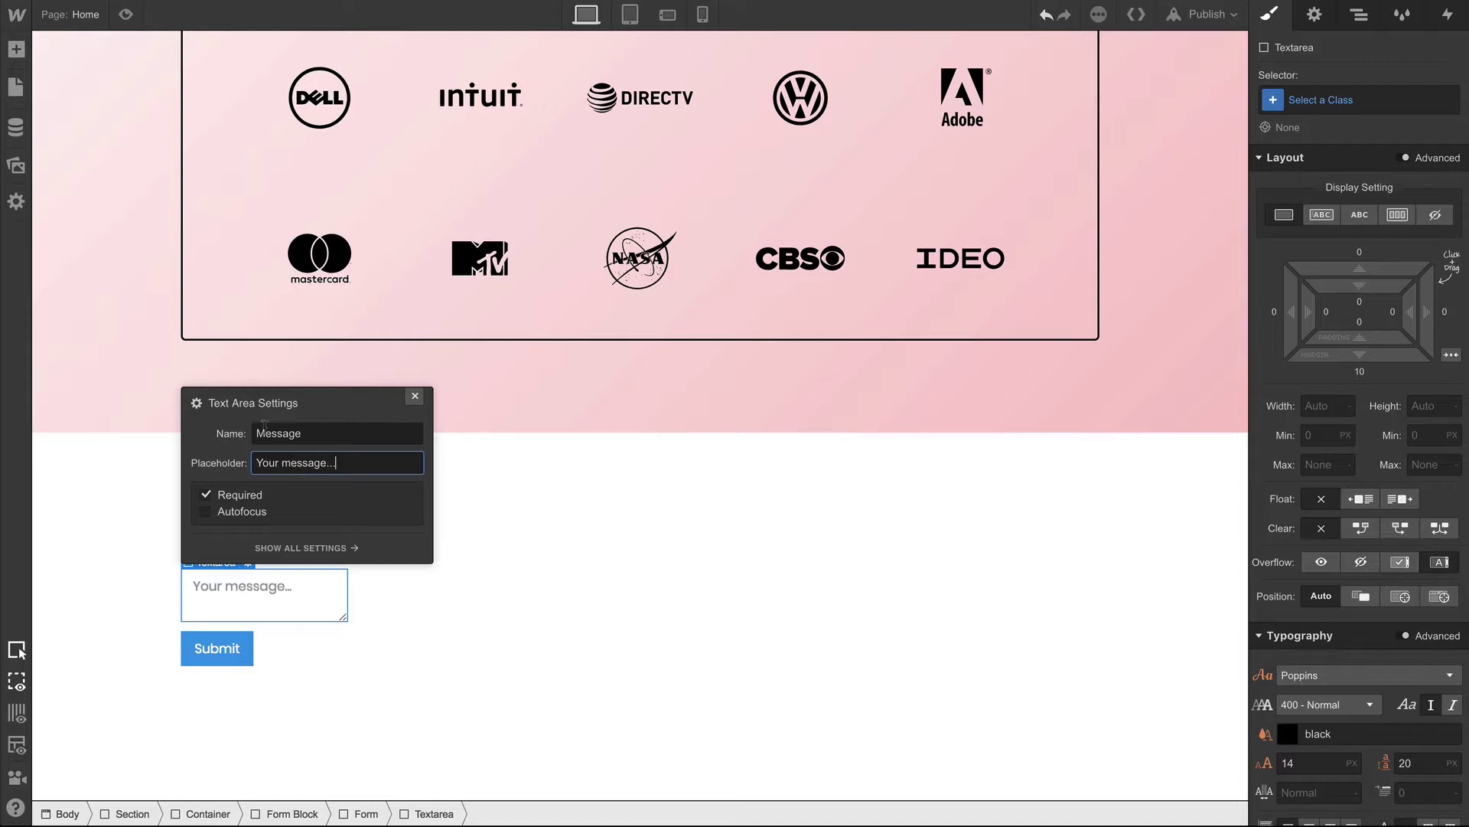
pyautogui.click(413, 394)
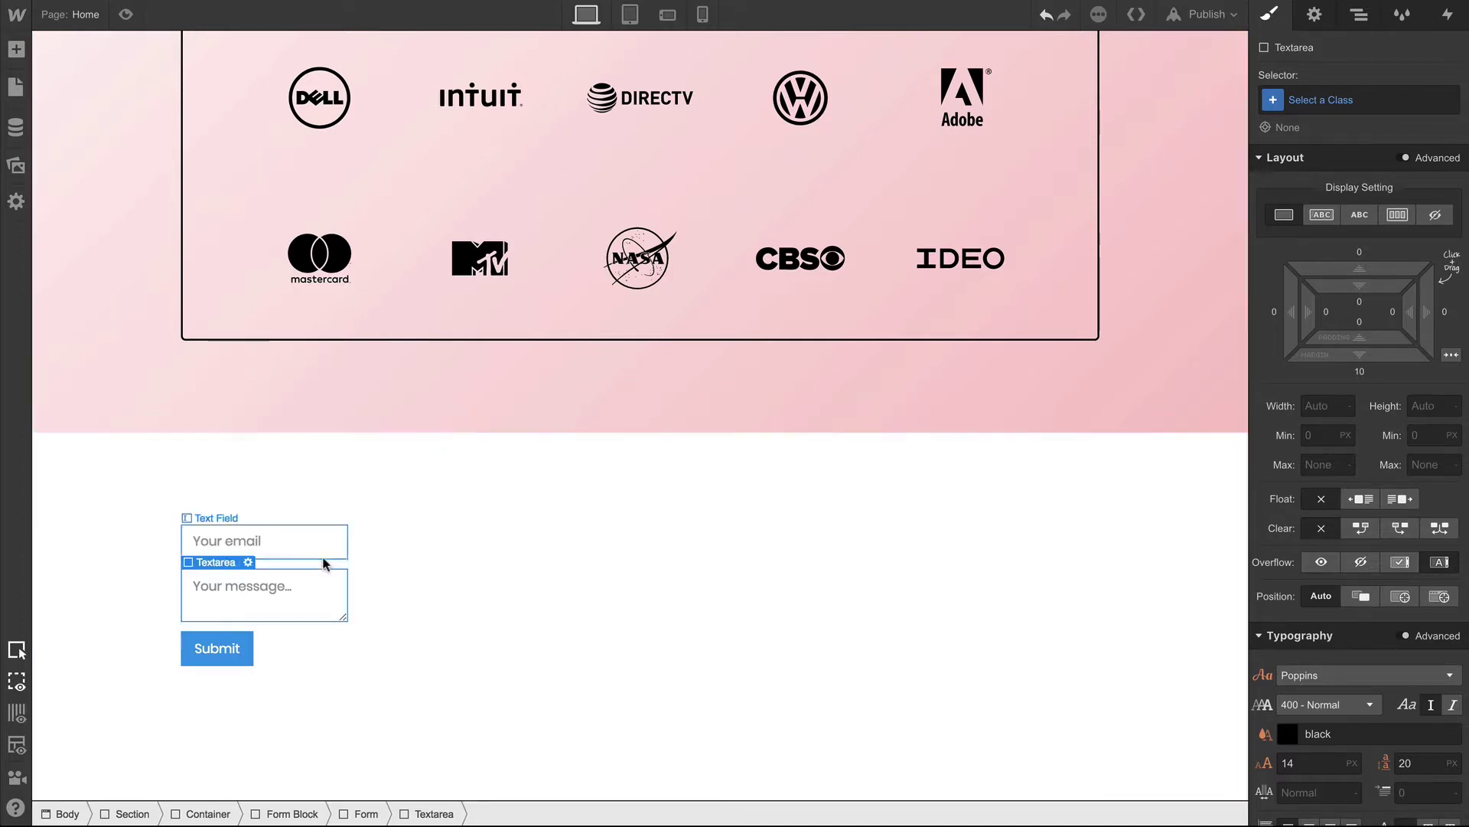
# Set the form's width to 550 px
pyautogui.click(298, 639)
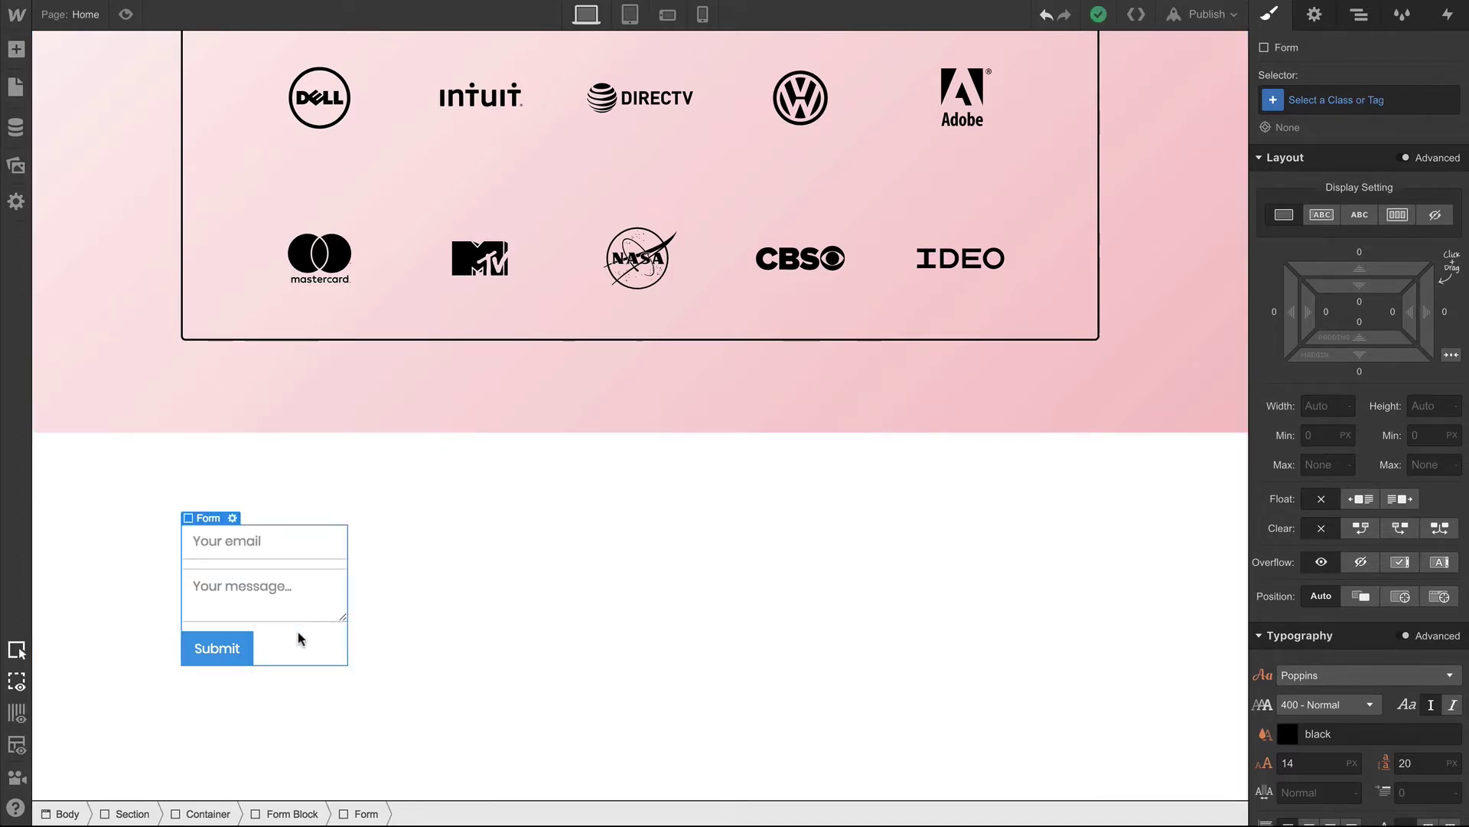
pyautogui.click(1328, 405)
pyautogui.write('550')
pyautogui.press('Return')
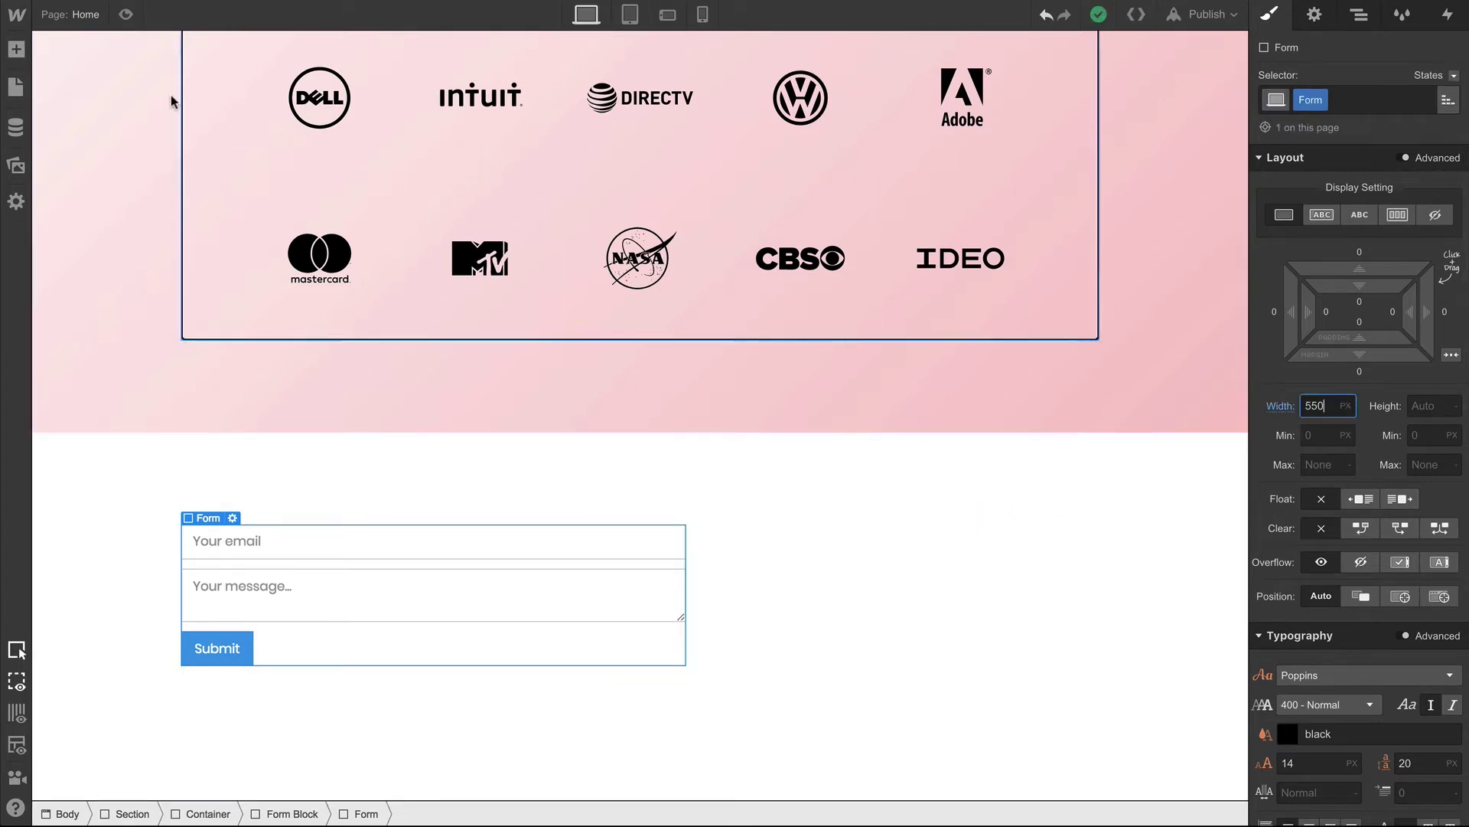
# Add a Grow-set Social Wrapper div beside the form and upload four social icon SVGs
pyautogui.click(15, 50)
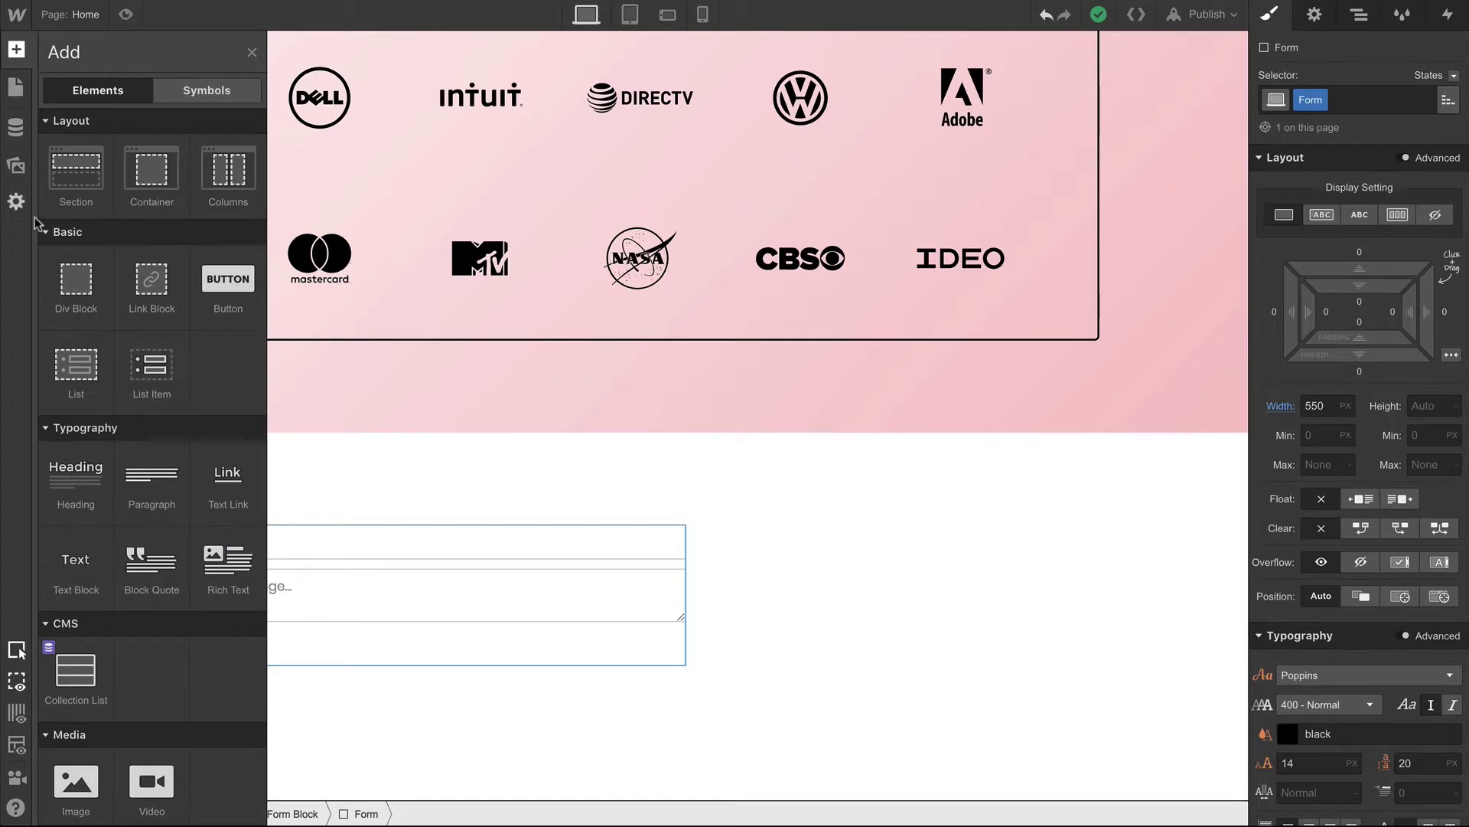
pyautogui.moveTo(75, 283); pyautogui.dragTo(746, 596)
pyautogui.click(1345, 100)
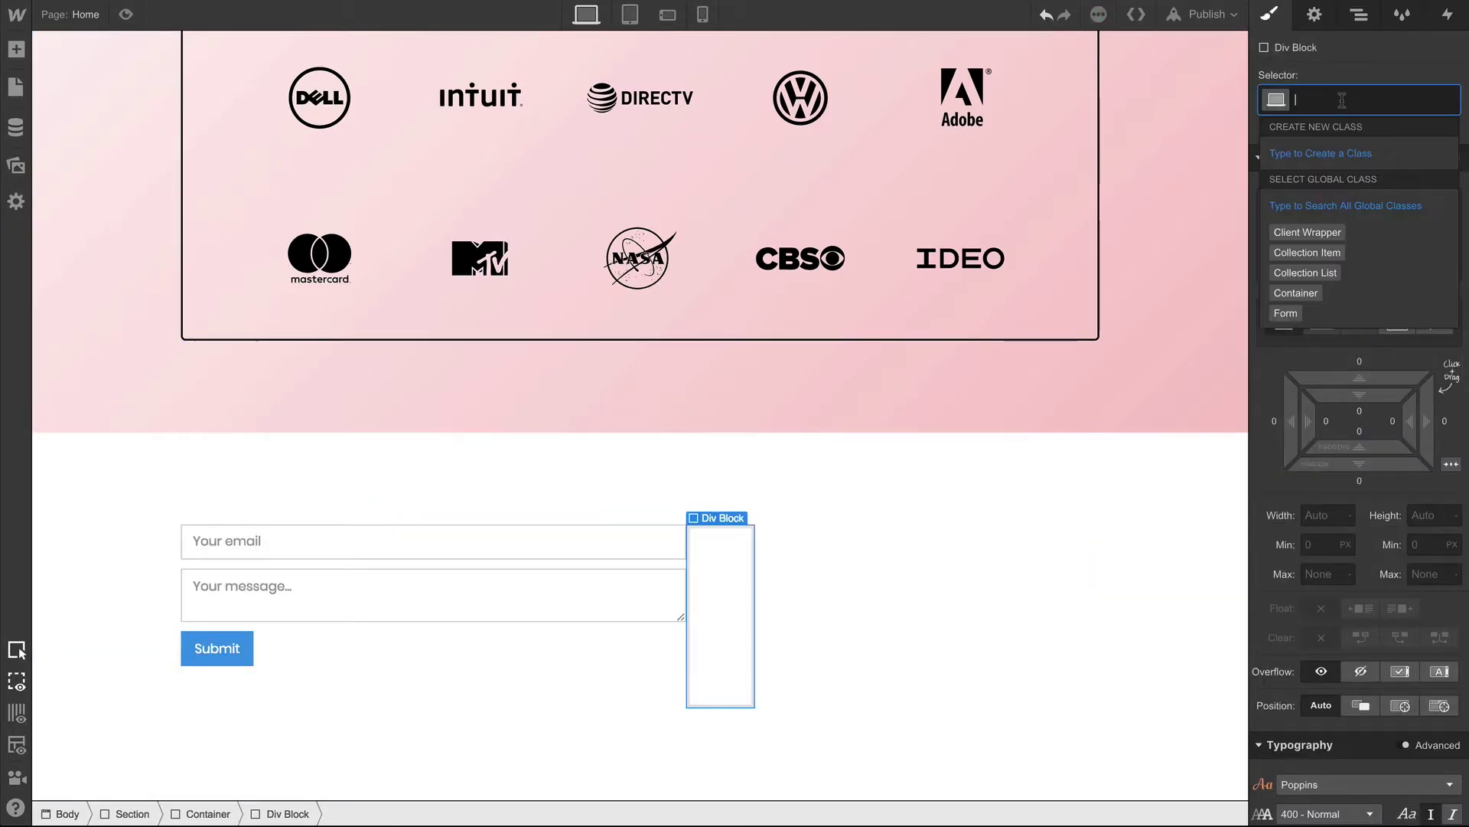
pyautogui.write('Social Wrapper')
pyautogui.press('Return')
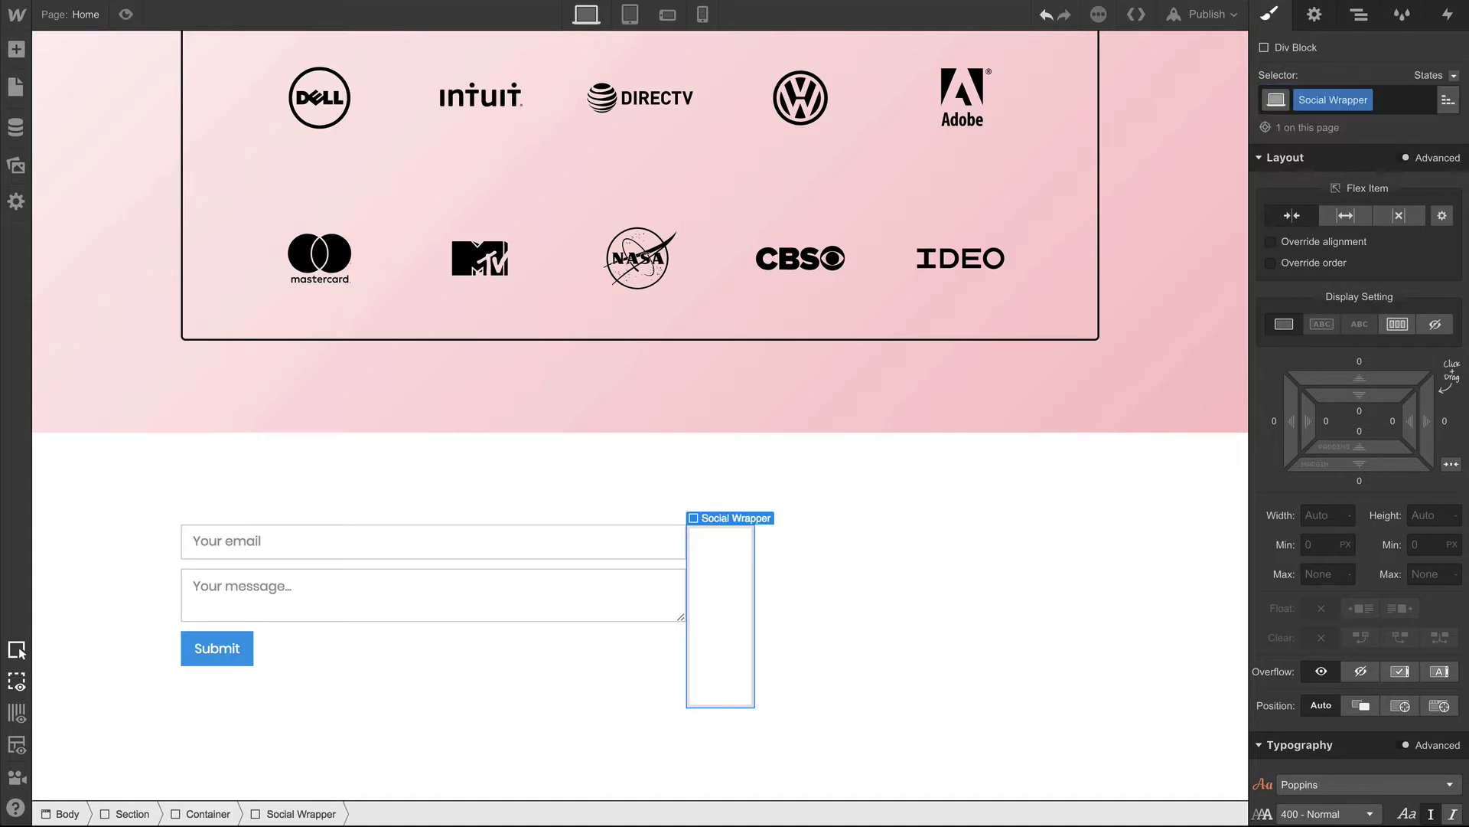
pyautogui.click(1348, 217)
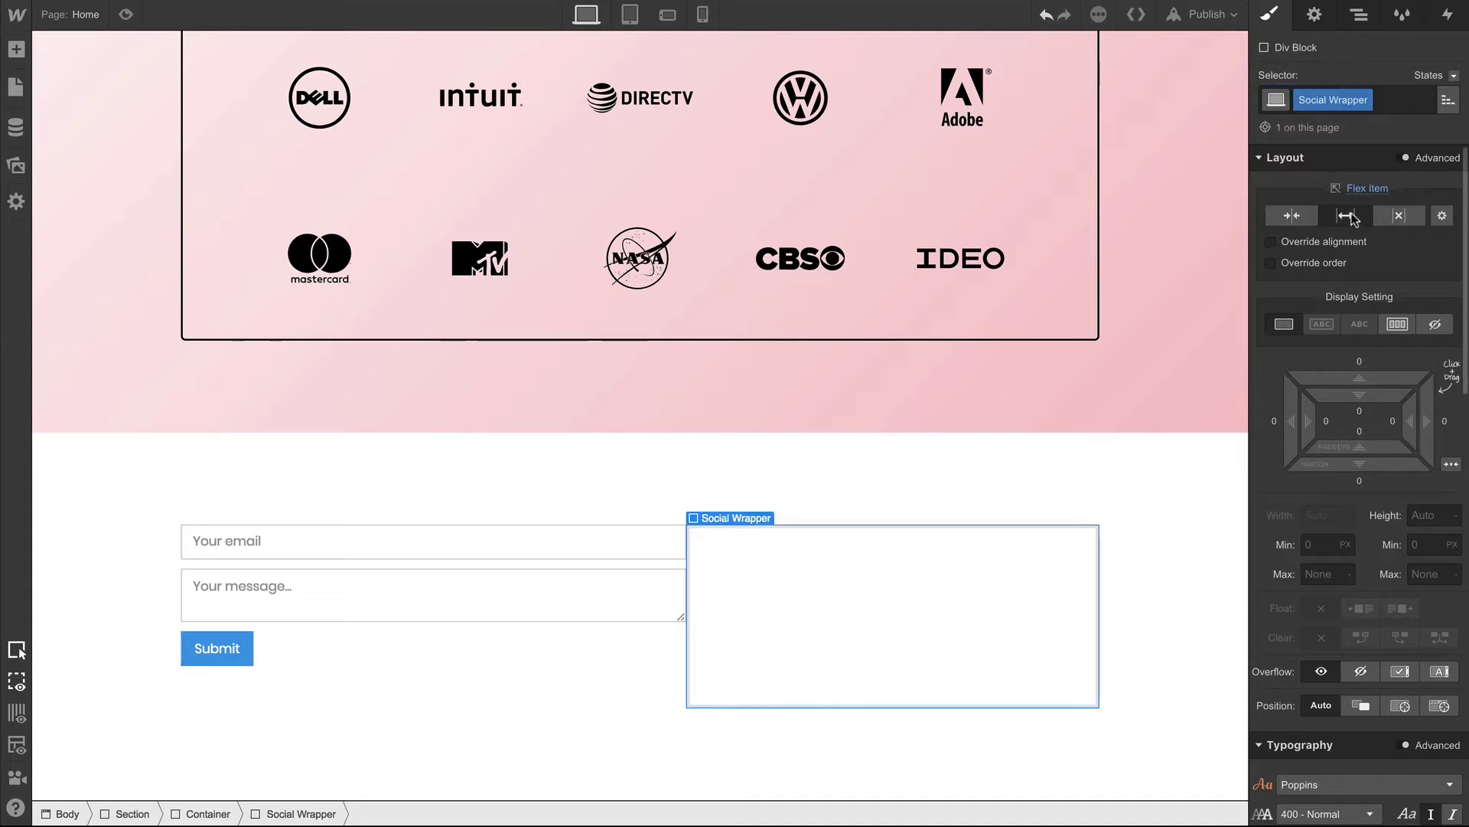
pyautogui.moveTo(1468, 428); pyautogui.dragTo(600, 411)
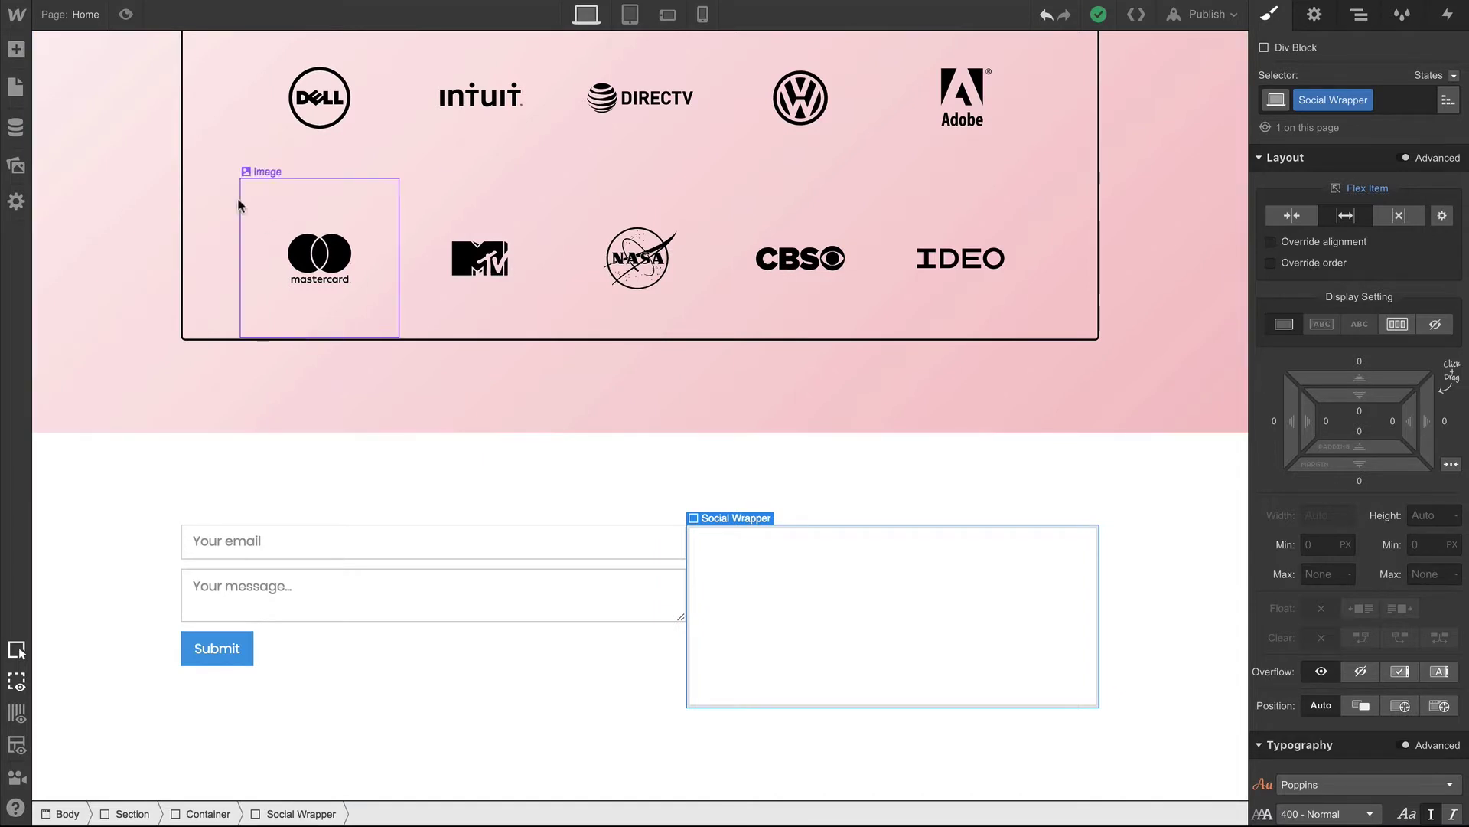
# Drop a Link Block into Social Wrapper with a new Social Link class displayed as Block
pyautogui.click(16, 50)
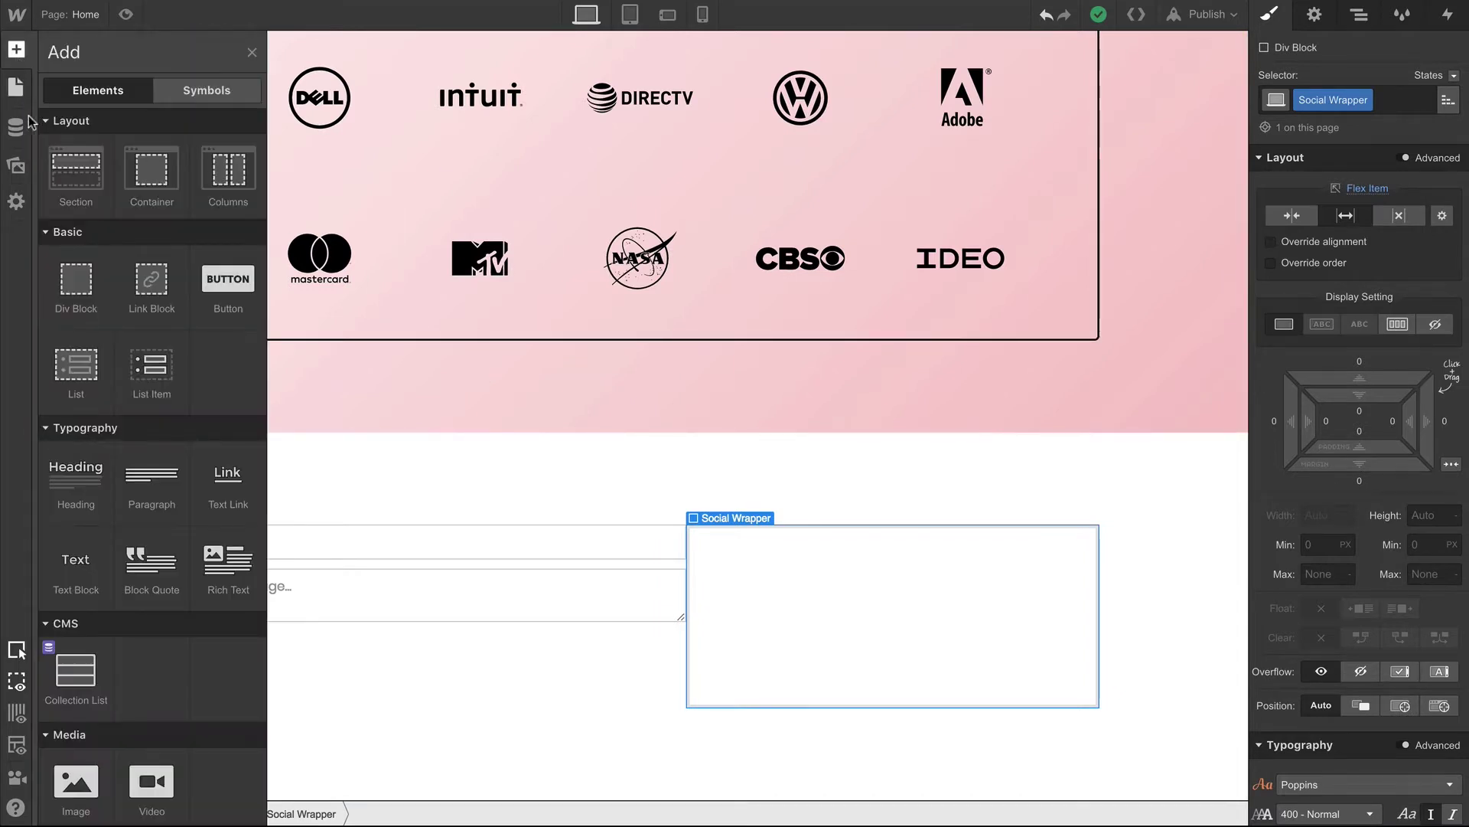
pyautogui.moveTo(240, 373); pyautogui.dragTo(772, 626)
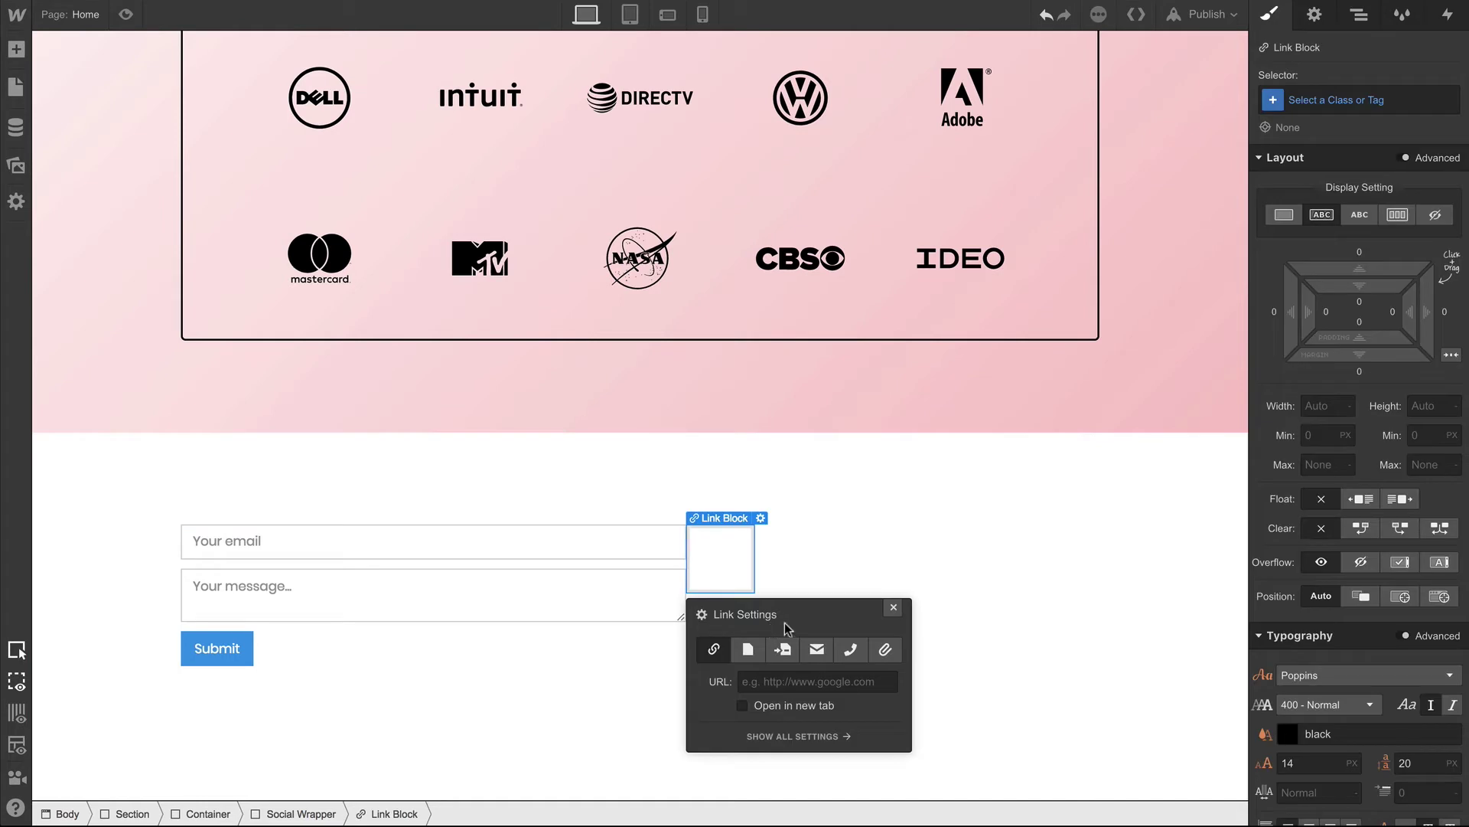
pyautogui.click(893, 606)
pyautogui.click(1339, 104)
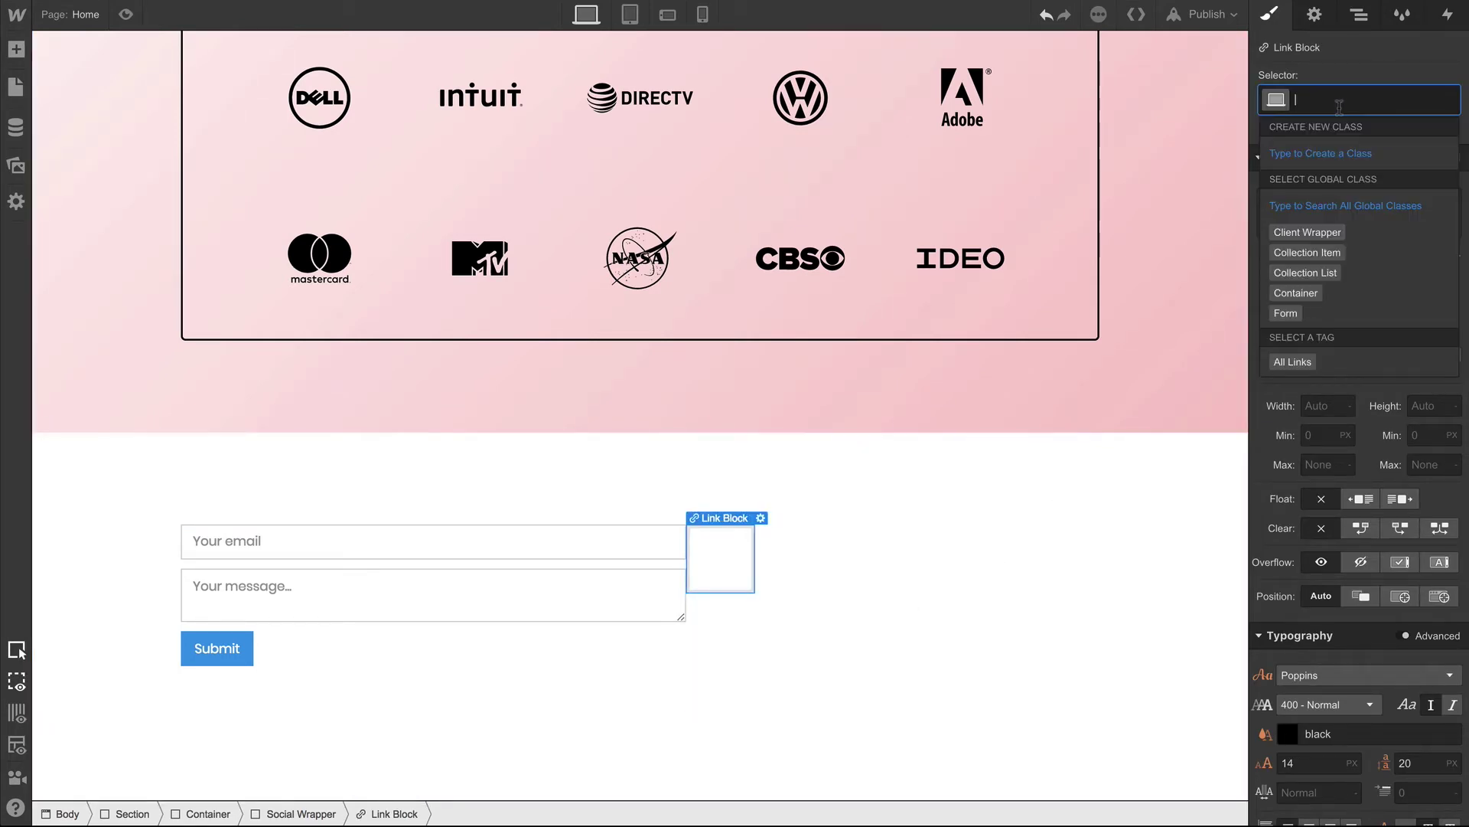
pyautogui.write('Social Link')
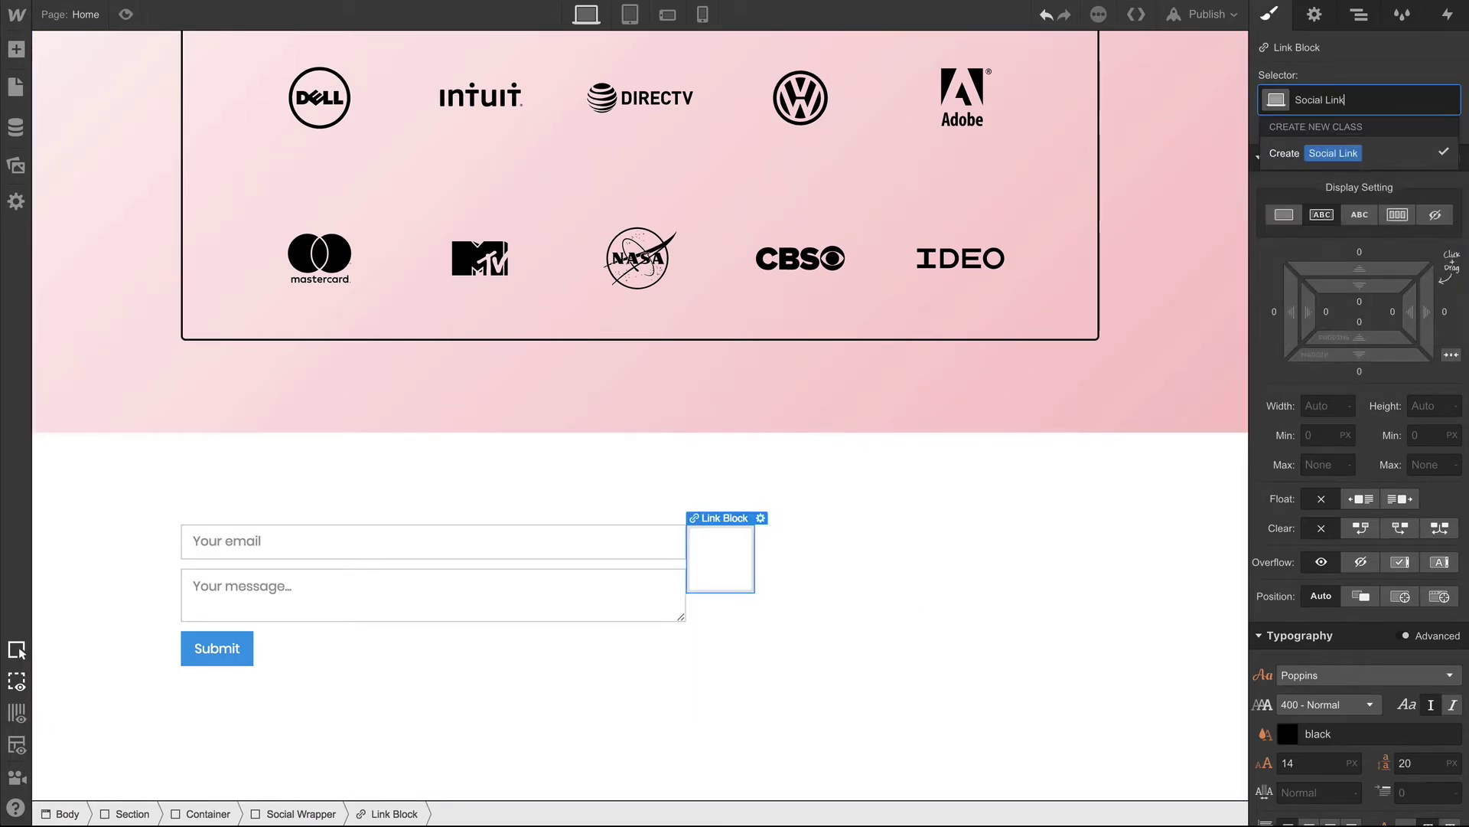
pyautogui.press('Return')
pyautogui.click(1292, 216)
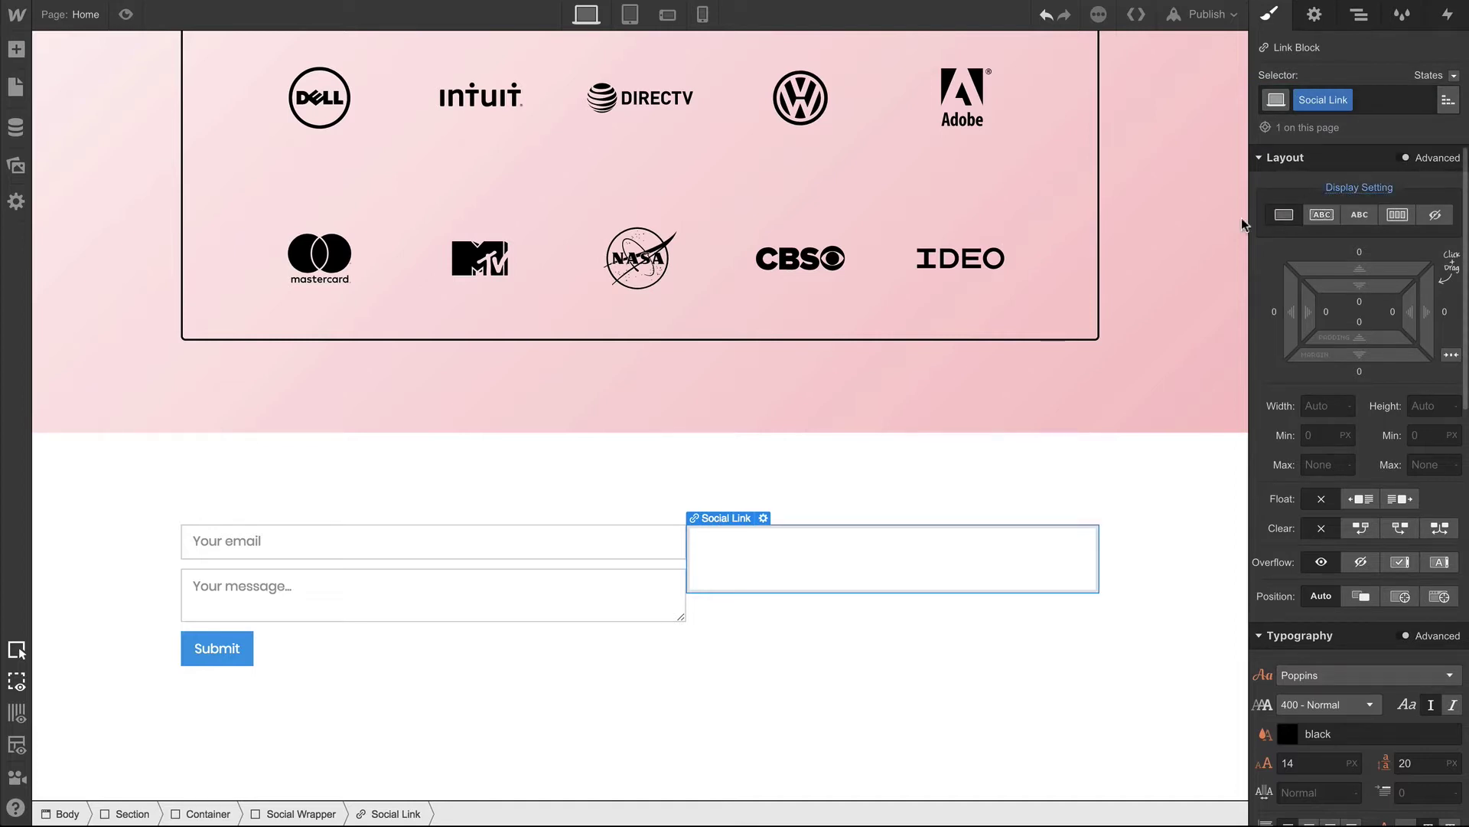
# Insert the Webflow SVG from Assets into the Social Link and set its width to 24 px
pyautogui.click(18, 164)
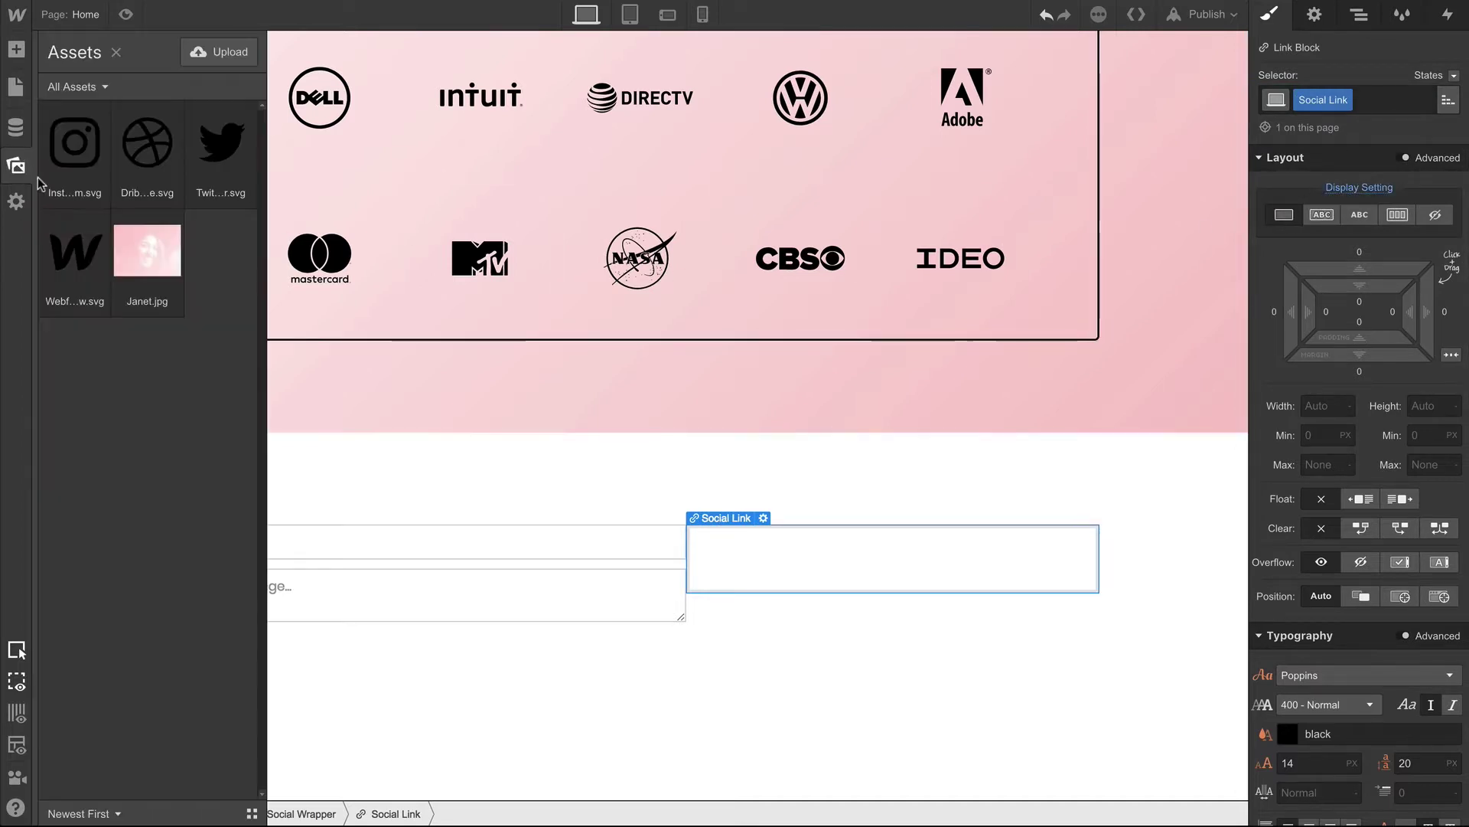
pyautogui.moveTo(66, 251); pyautogui.dragTo(694, 536)
pyautogui.click(1319, 408)
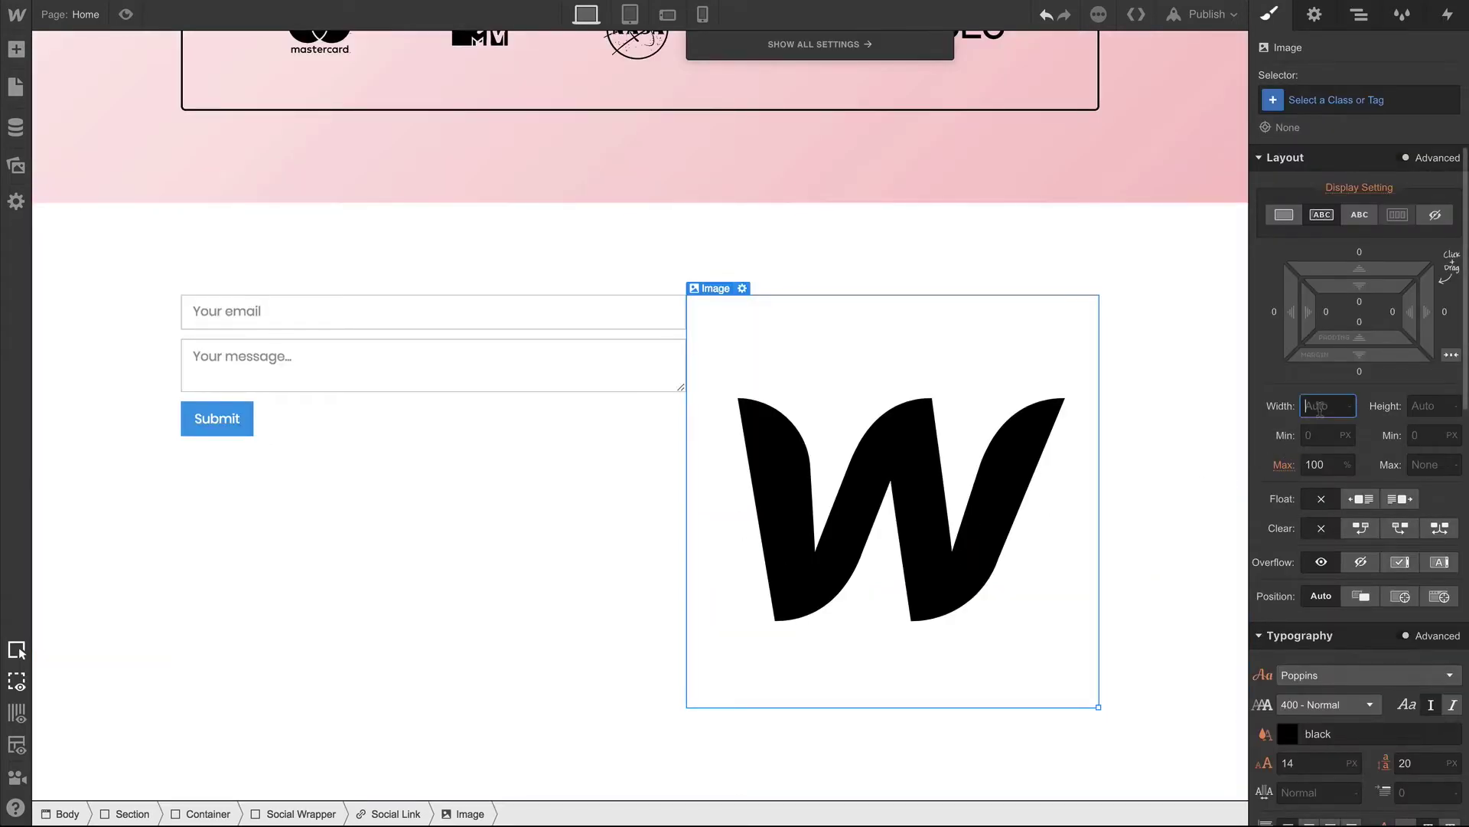
pyautogui.write('24')
pyautogui.press('Return')
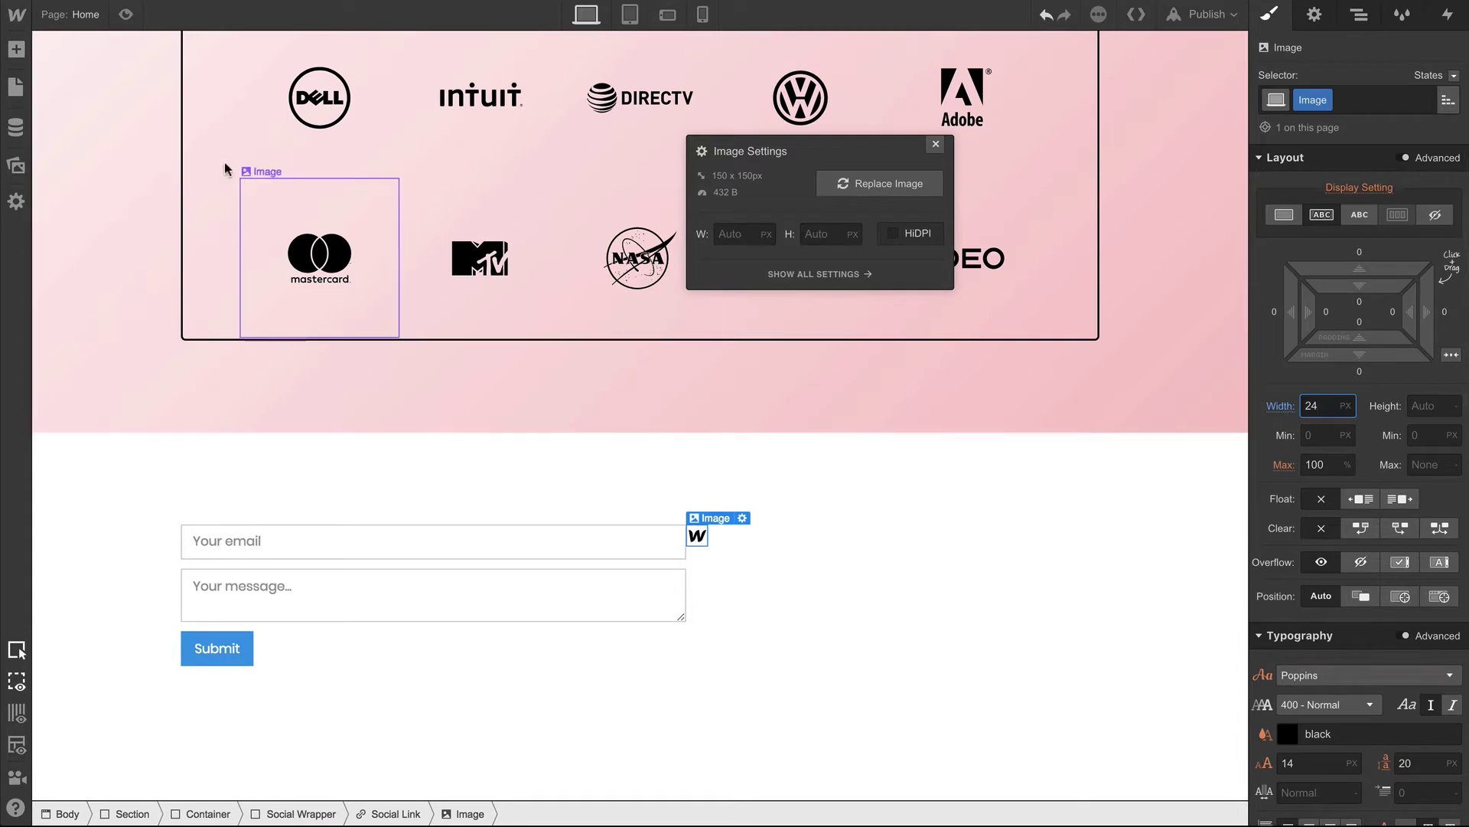
pyautogui.click(16, 51)
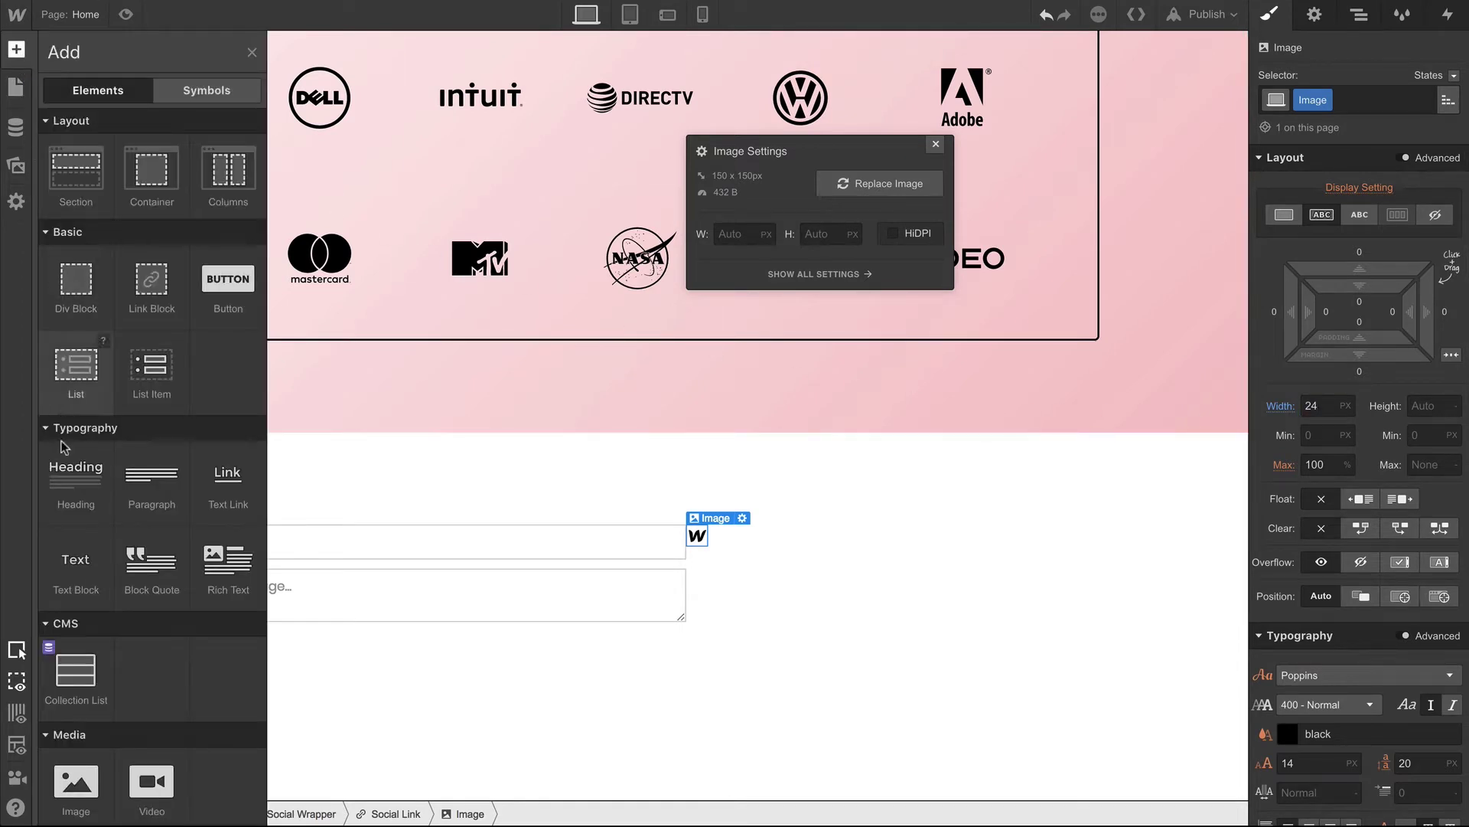
# Add a text block labelled 'Webflow' next to the icon in the Social Link
pyautogui.moveTo(76, 563); pyautogui.dragTo(716, 544)
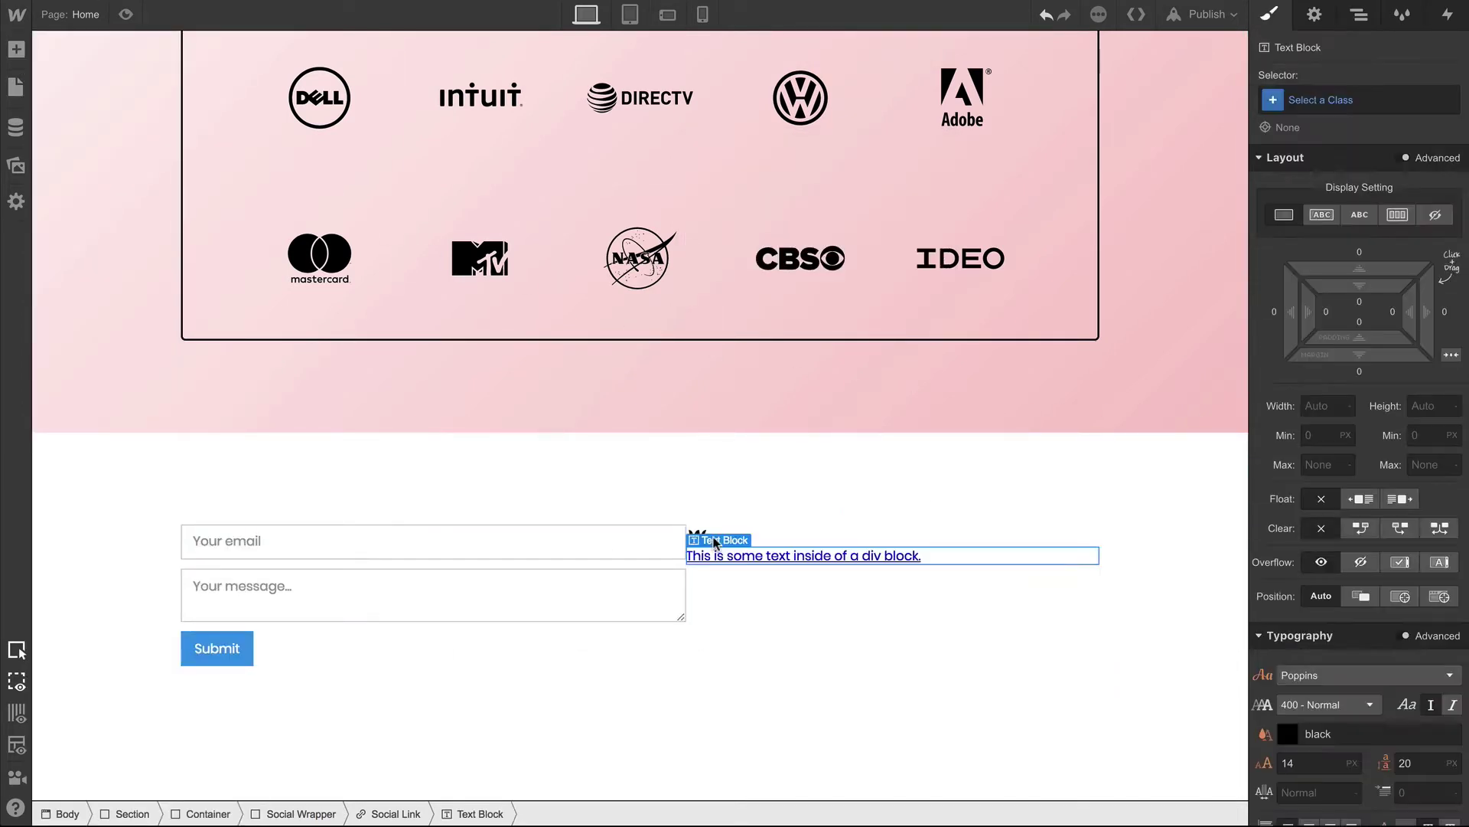
pyautogui.doubleClick(721, 558)
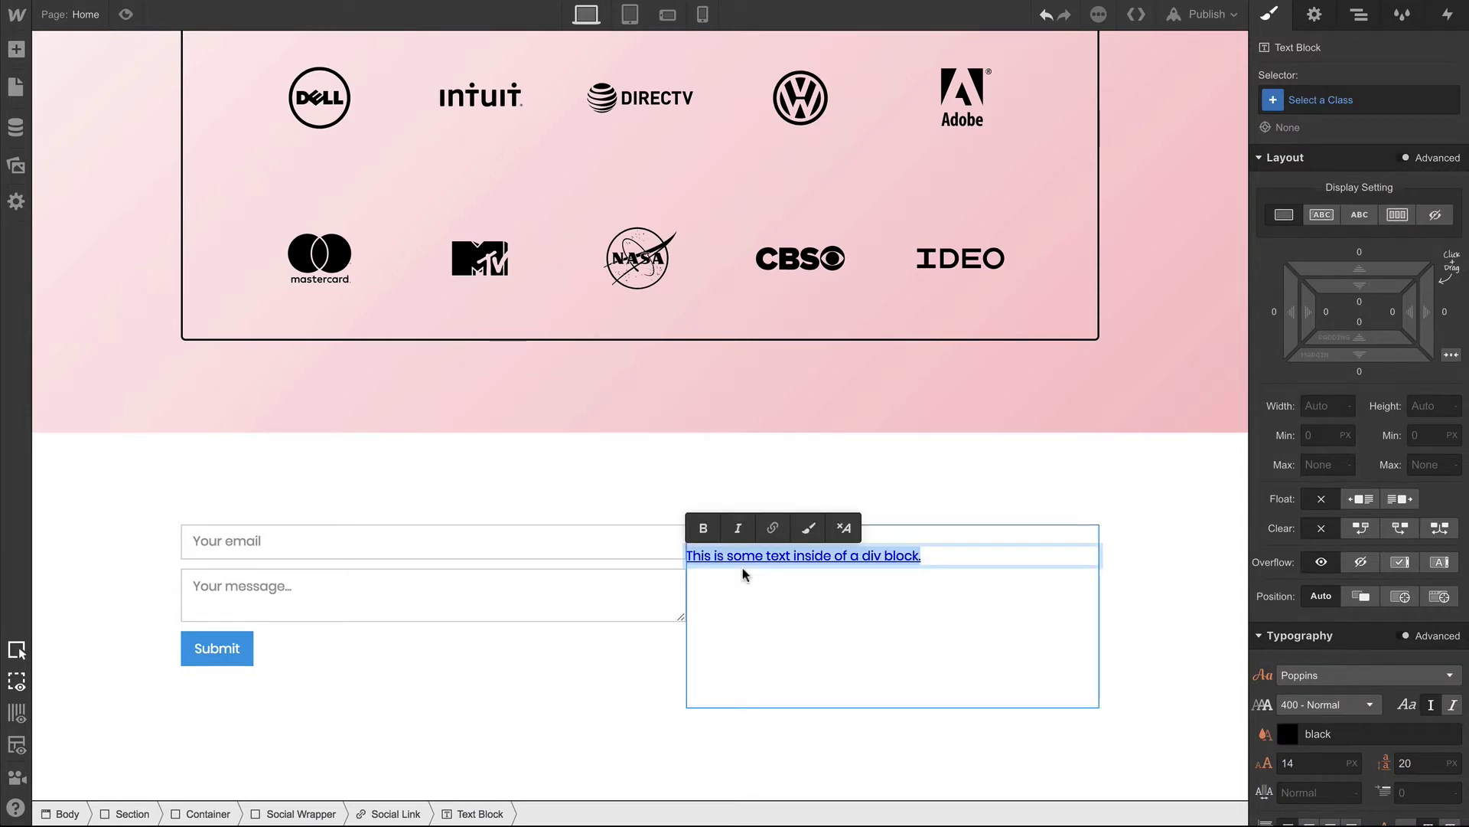
pyautogui.write('Webflow')
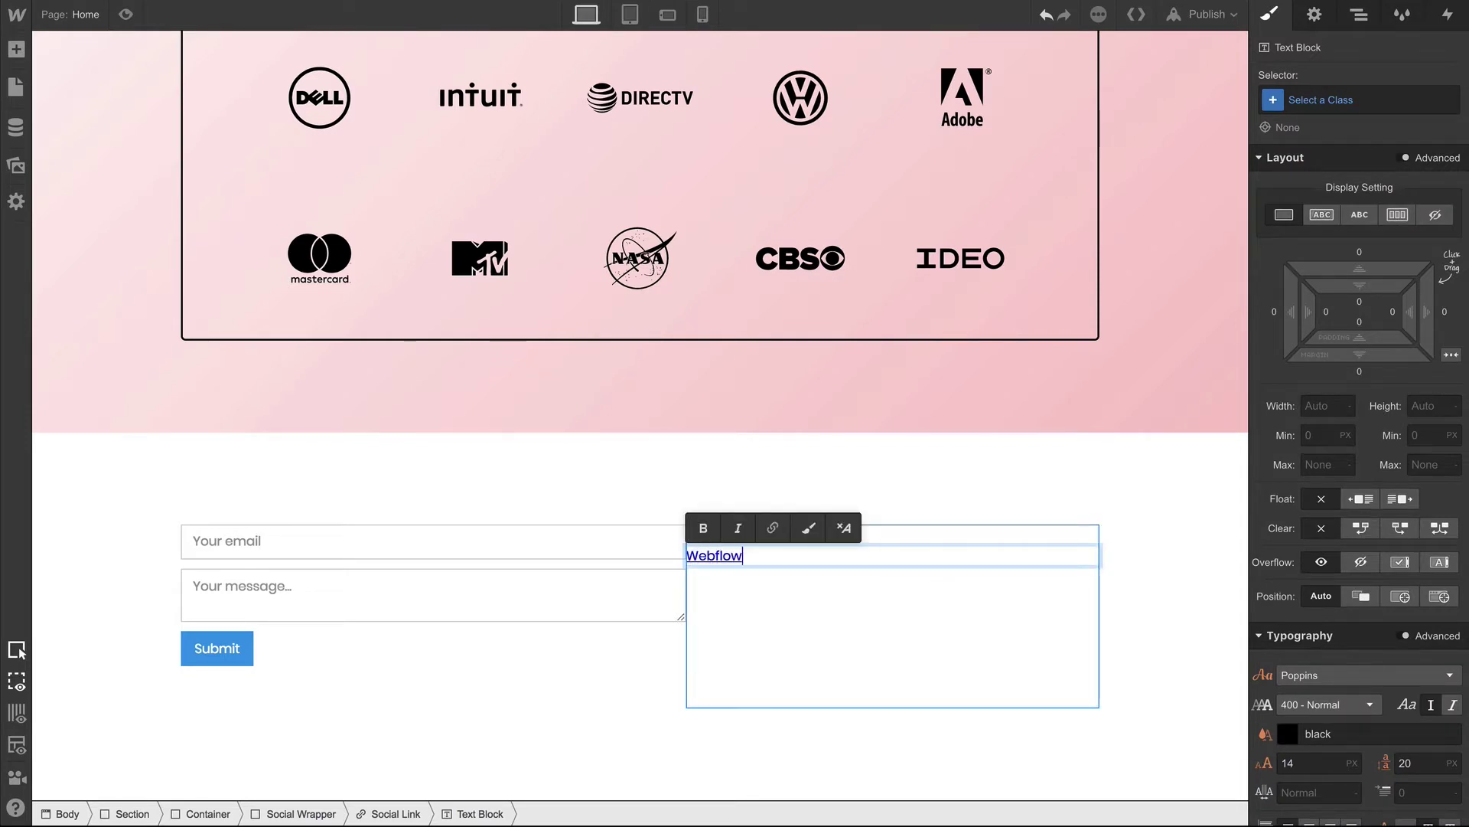
pyautogui.click(773, 557)
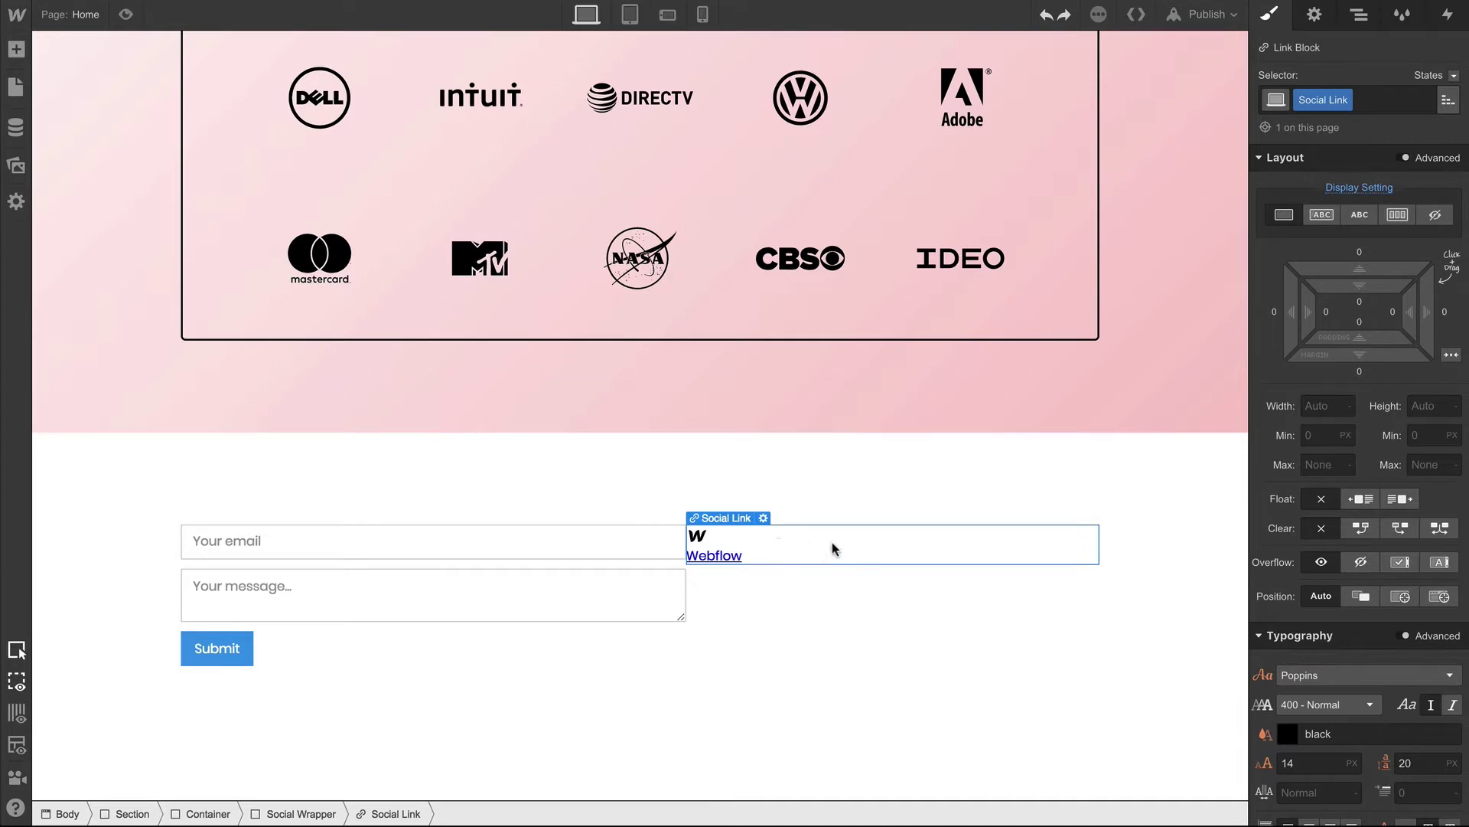
# Style the link text: no underline, black, Medium 500 weight, 1 px letter spacing, uppercase
pyautogui.scroll(-4, 1360, 605)
pyautogui.click(1403, 552)
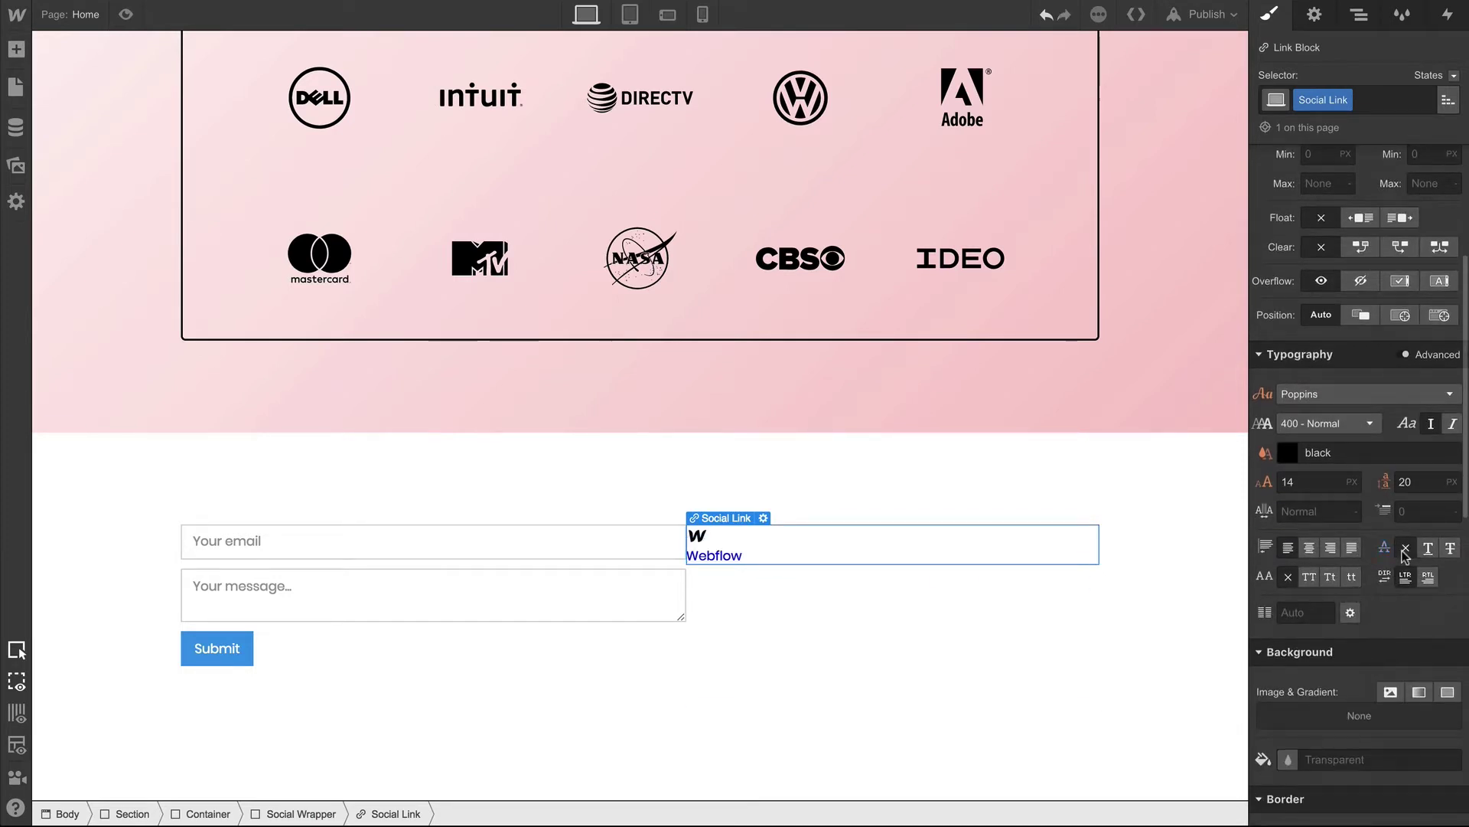
pyautogui.click(1290, 451)
pyautogui.moveTo(1385, 527); pyautogui.dragTo(1357, 509)
pyautogui.click(1317, 688)
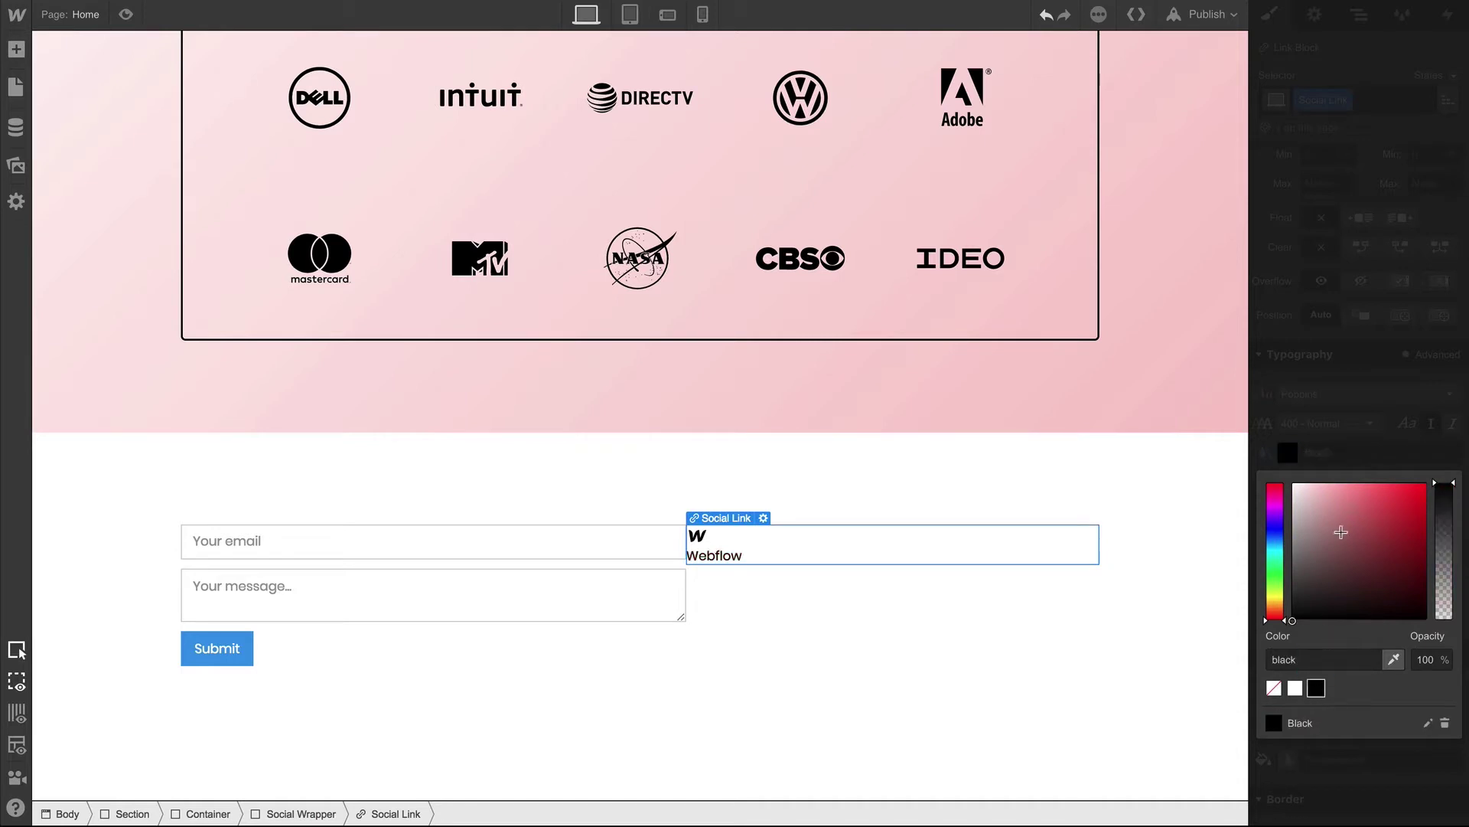
pyautogui.click(1352, 425)
pyautogui.click(1352, 425)
pyautogui.click(1348, 512)
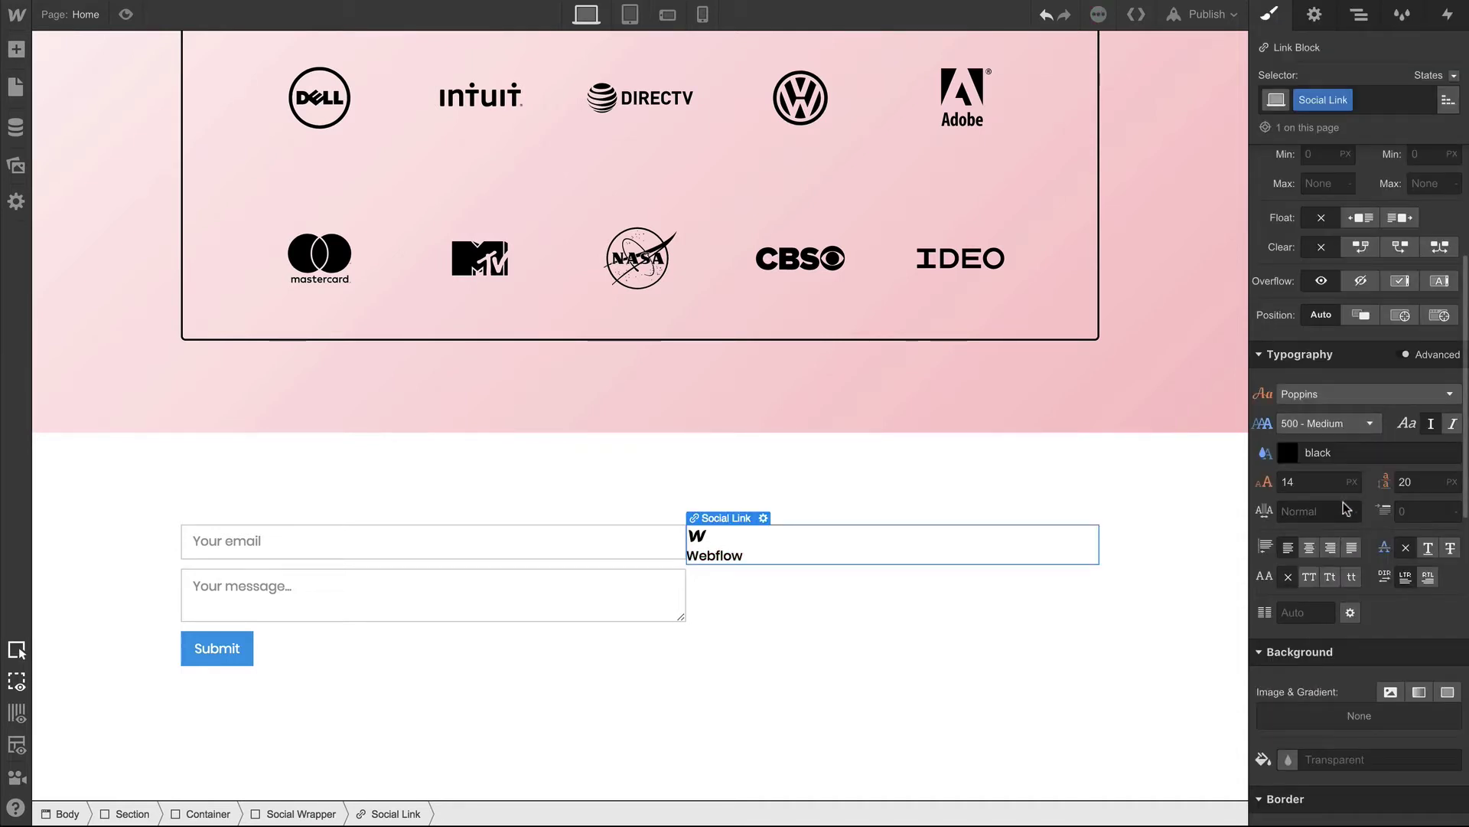
pyautogui.click(1312, 510)
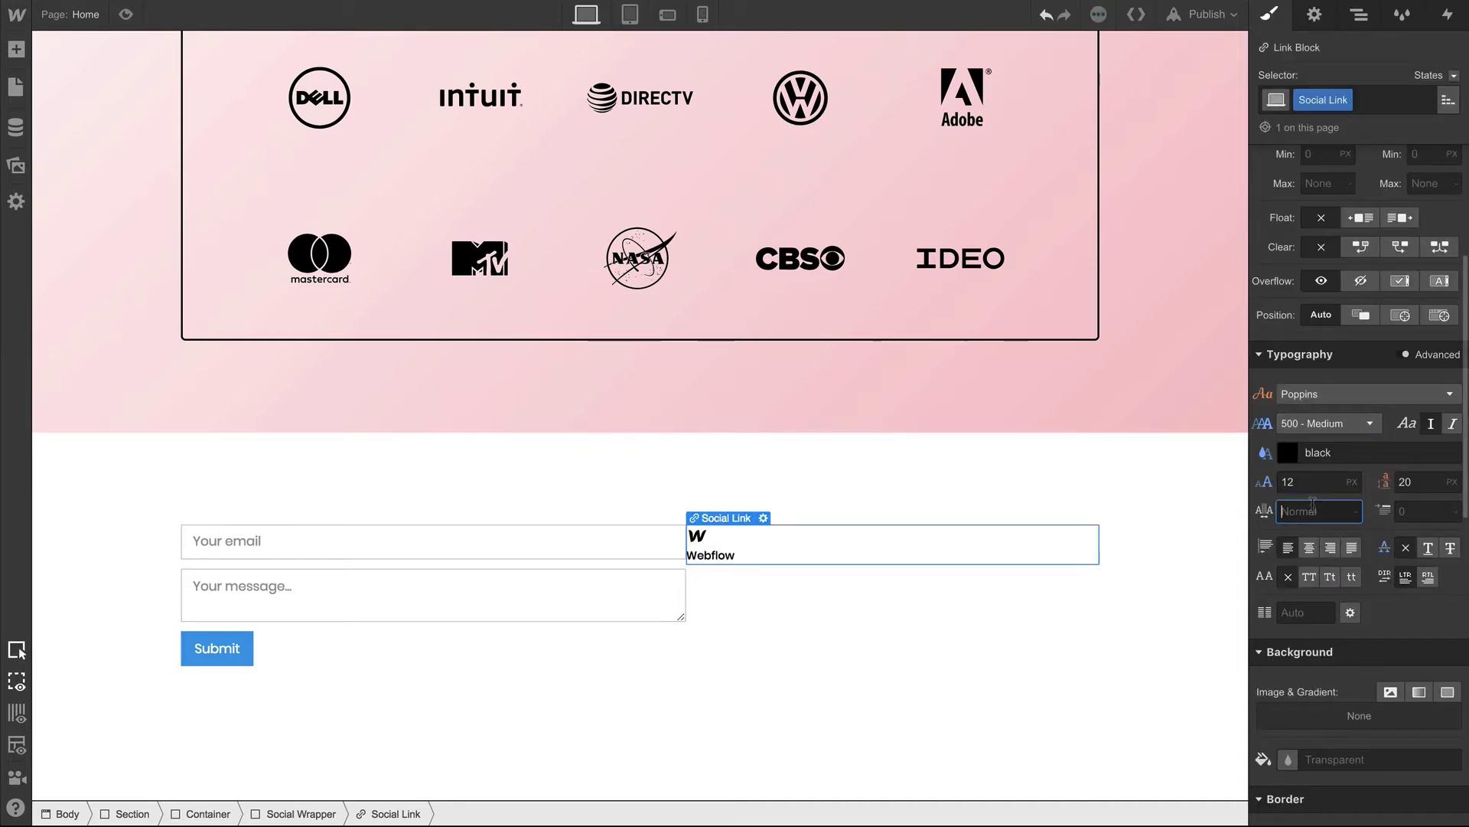
pyautogui.write('1')
pyautogui.click(1309, 576)
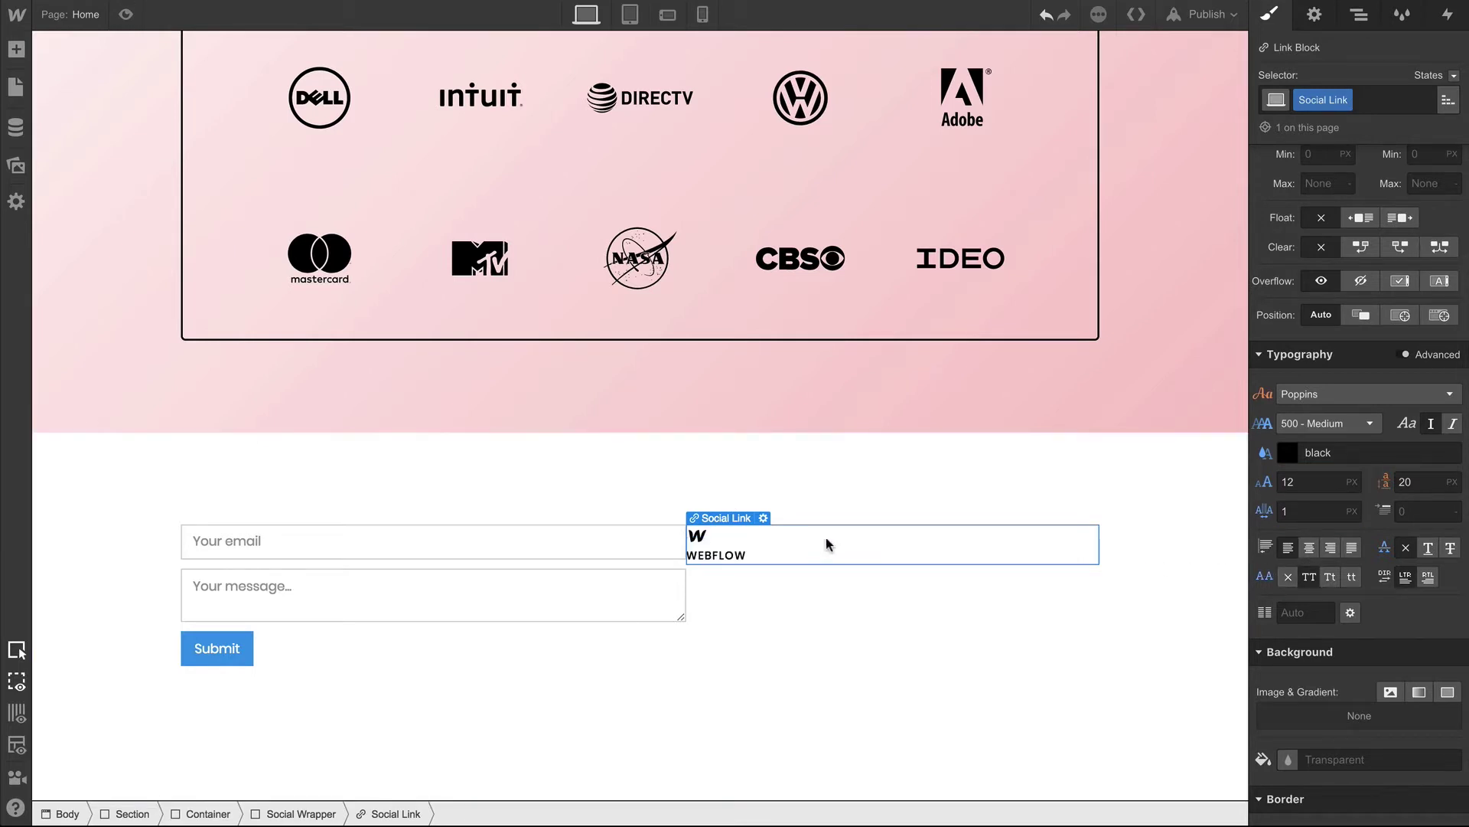
pyautogui.click(733, 556)
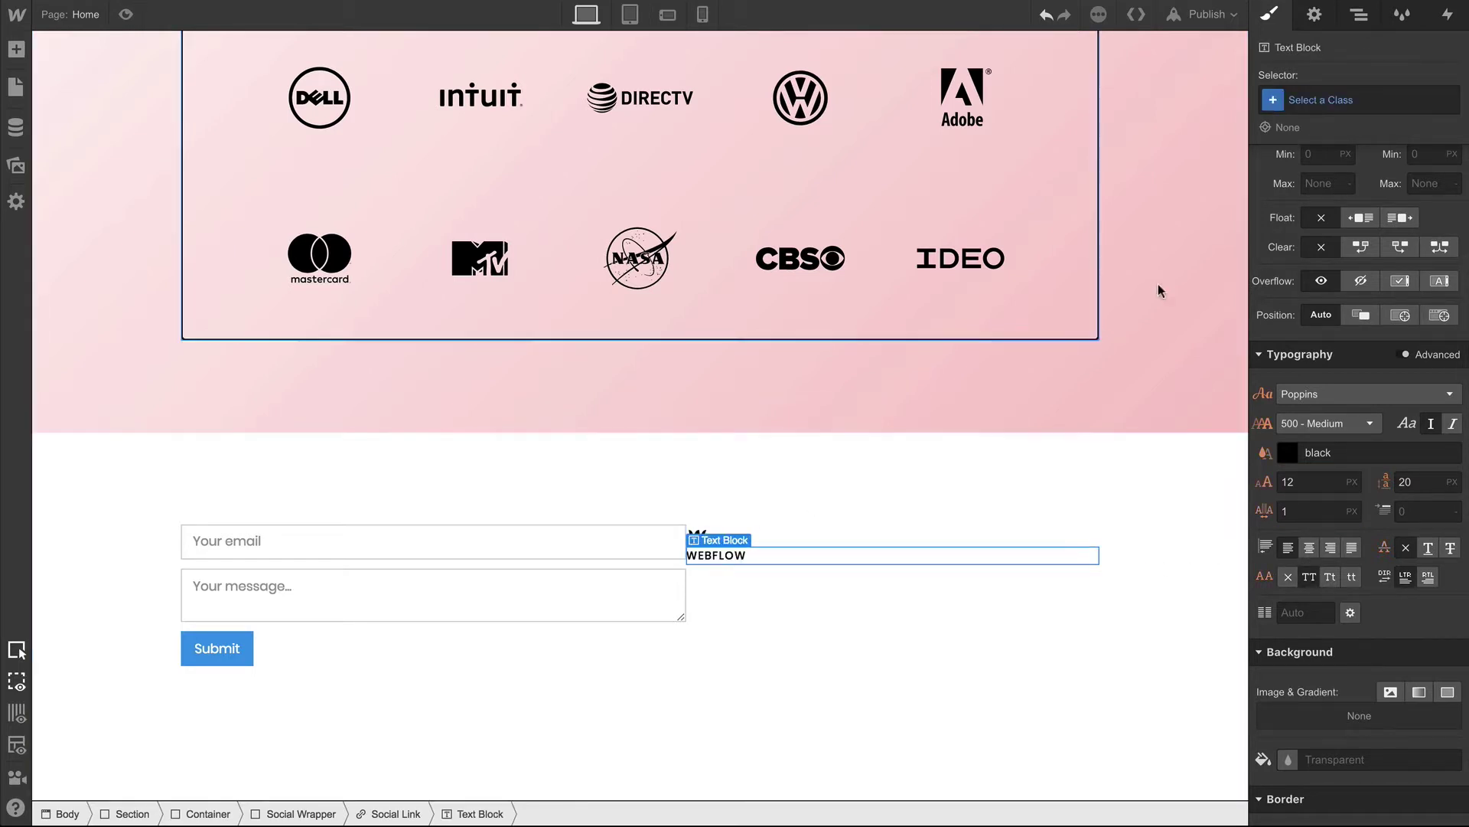
# Give the label a new Inline Block Text class displayed as inline-block
pyautogui.click(1332, 99)
pyautogui.write('Inline Block Text')
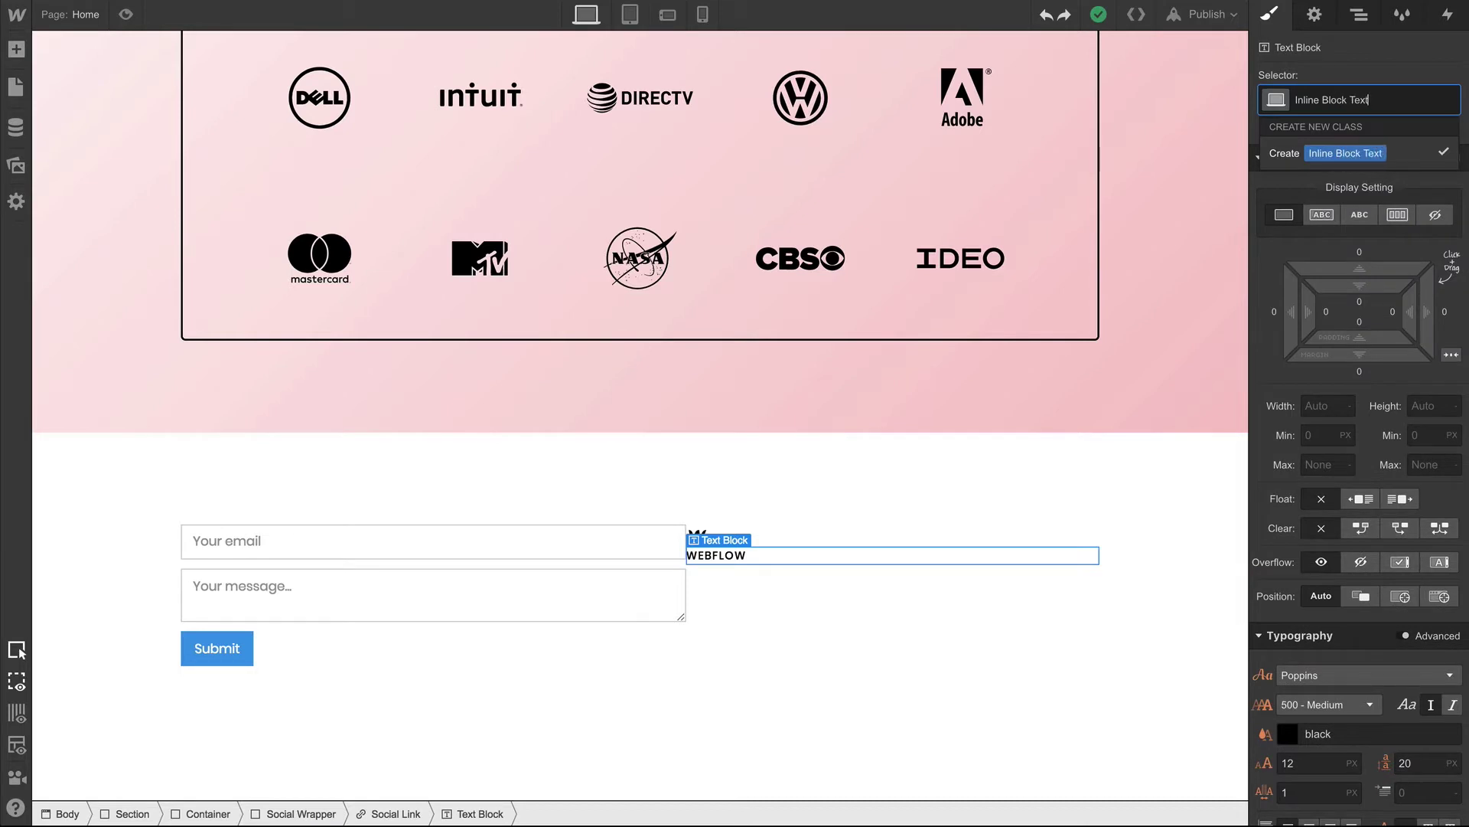
pyautogui.press('Return')
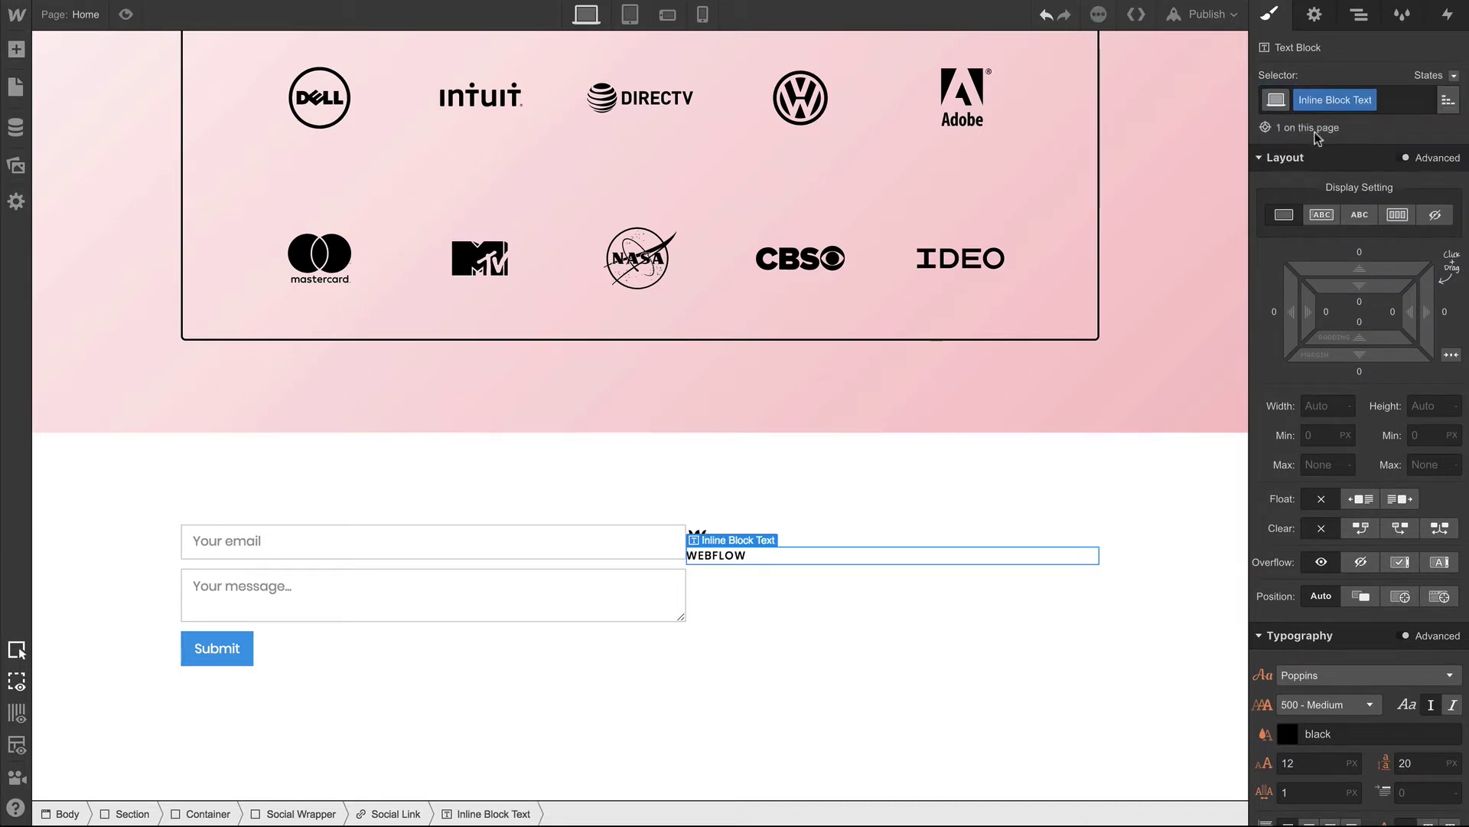
pyautogui.click(1322, 214)
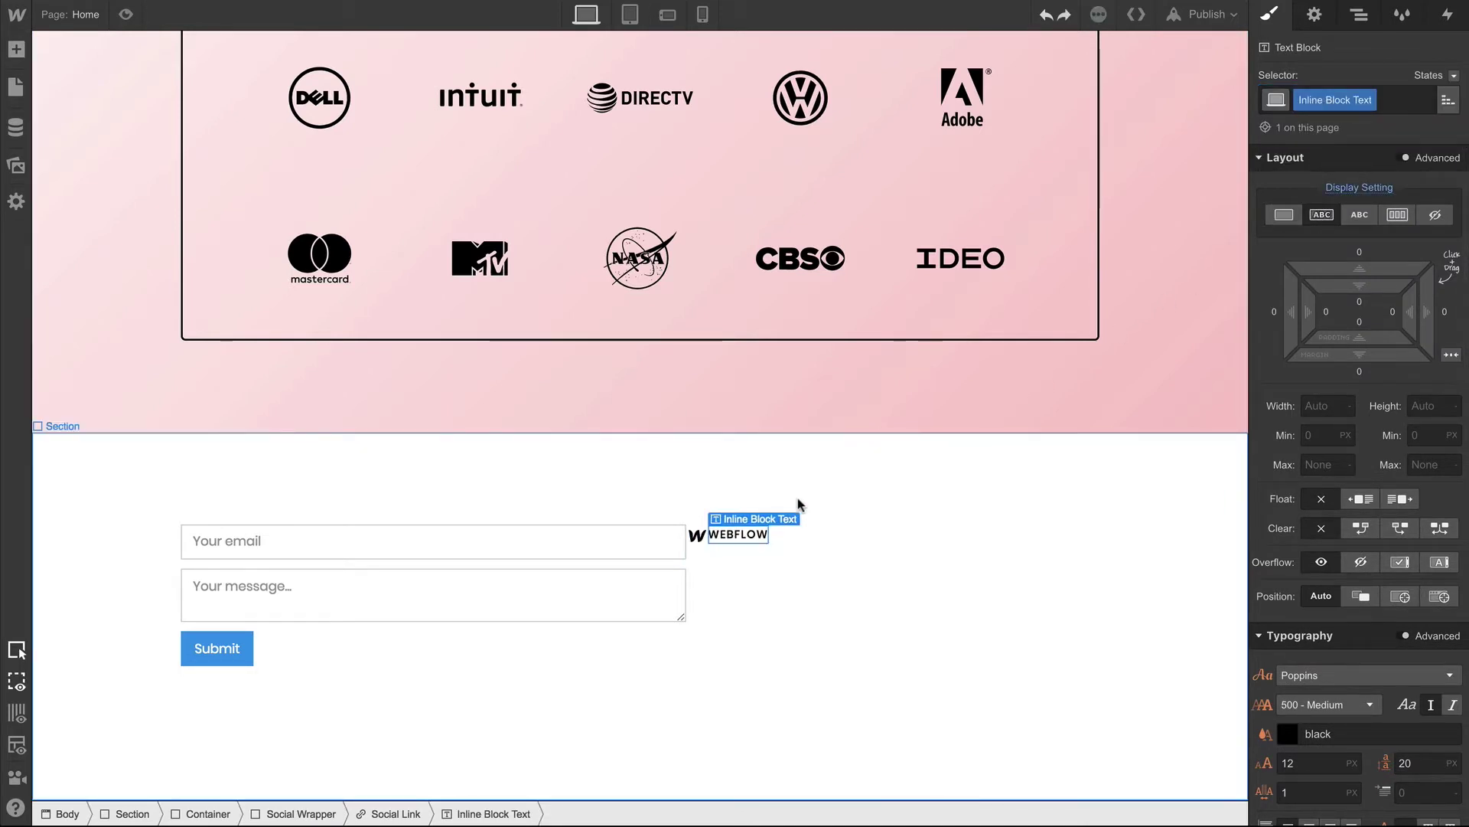
# Add small bottom and right margins to the W logo image
pyautogui.click(697, 535)
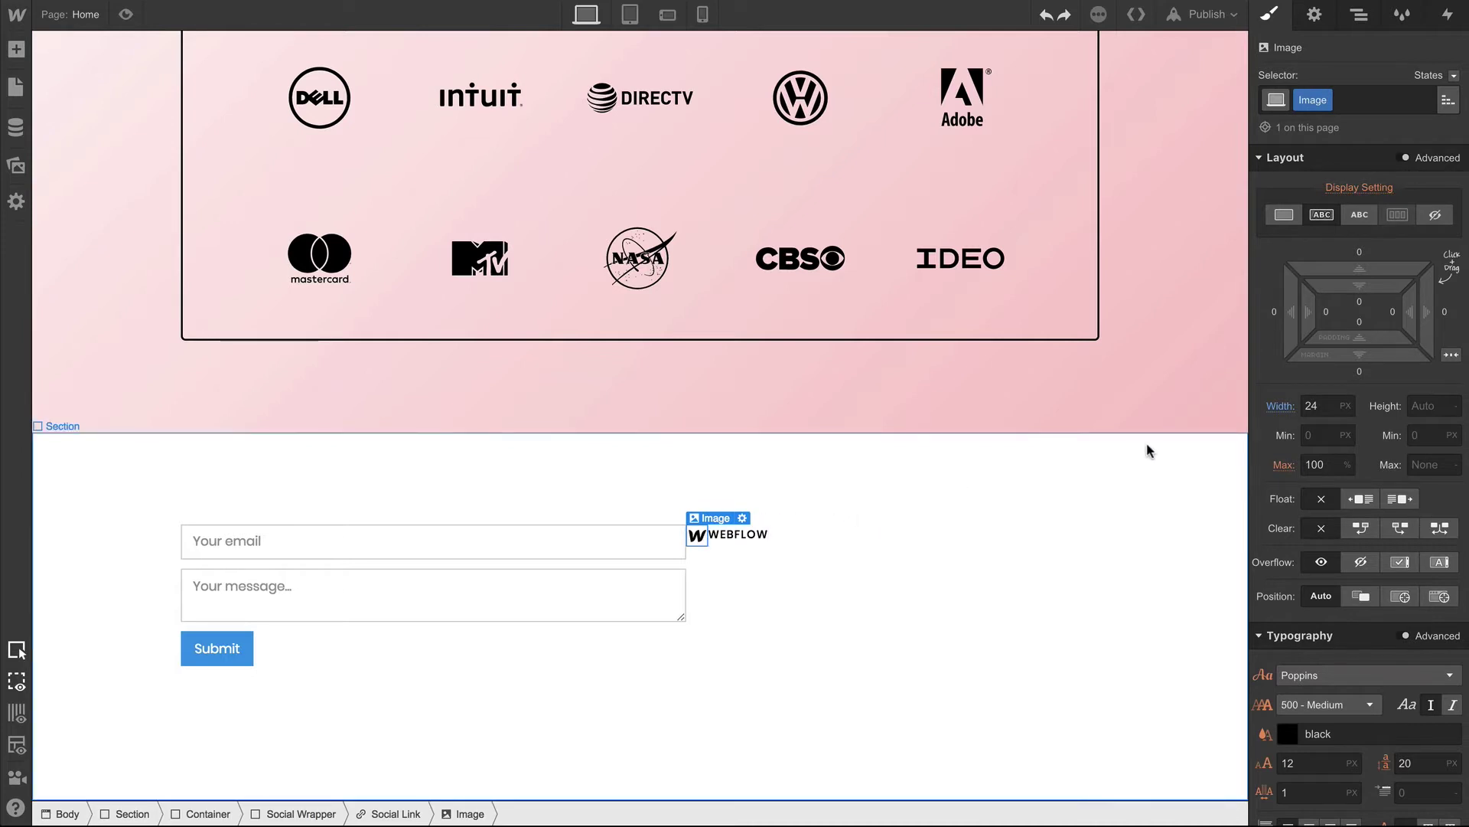
pyautogui.moveTo(1333, 354); pyautogui.dragTo(1337, 352)
pyautogui.moveTo(1427, 312); pyautogui.dragTo(1461, 319)
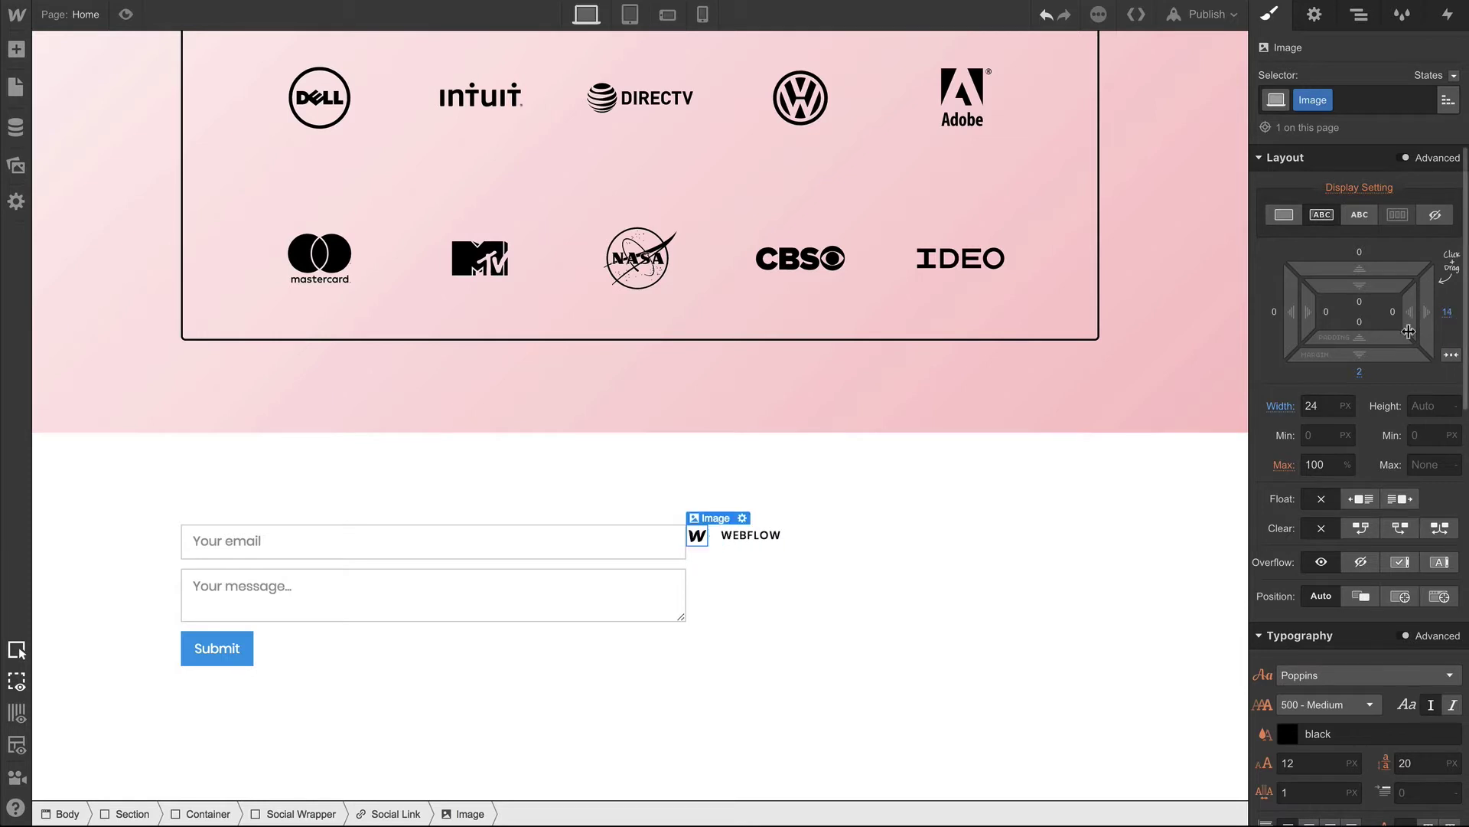
pyautogui.click(834, 541)
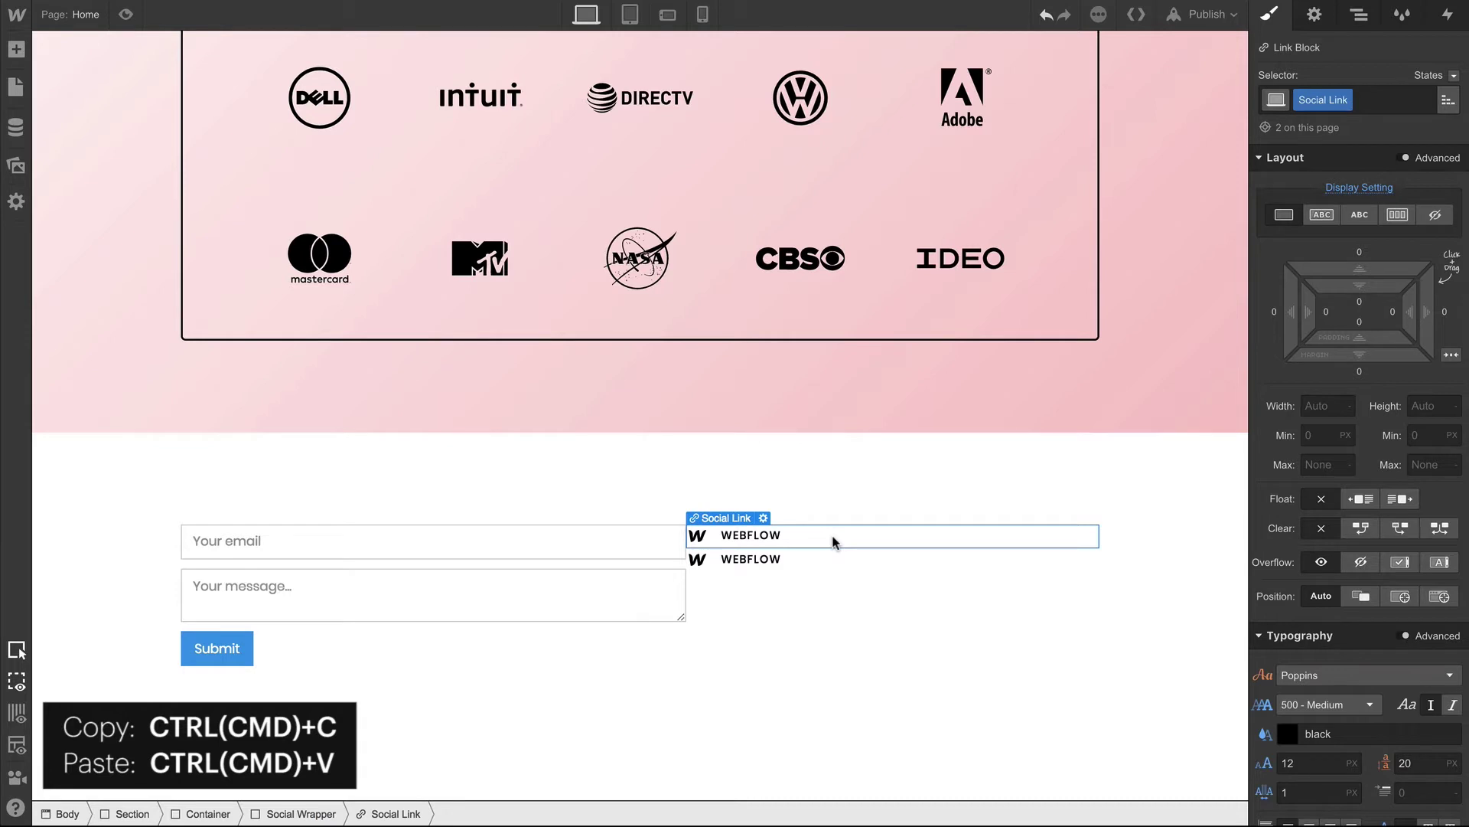
# Relabel the copied social links TWITTER, DRIBBBLE and INSTAGRAM
pyautogui.doubleClick(796, 559)
pyautogui.write('TWIT')
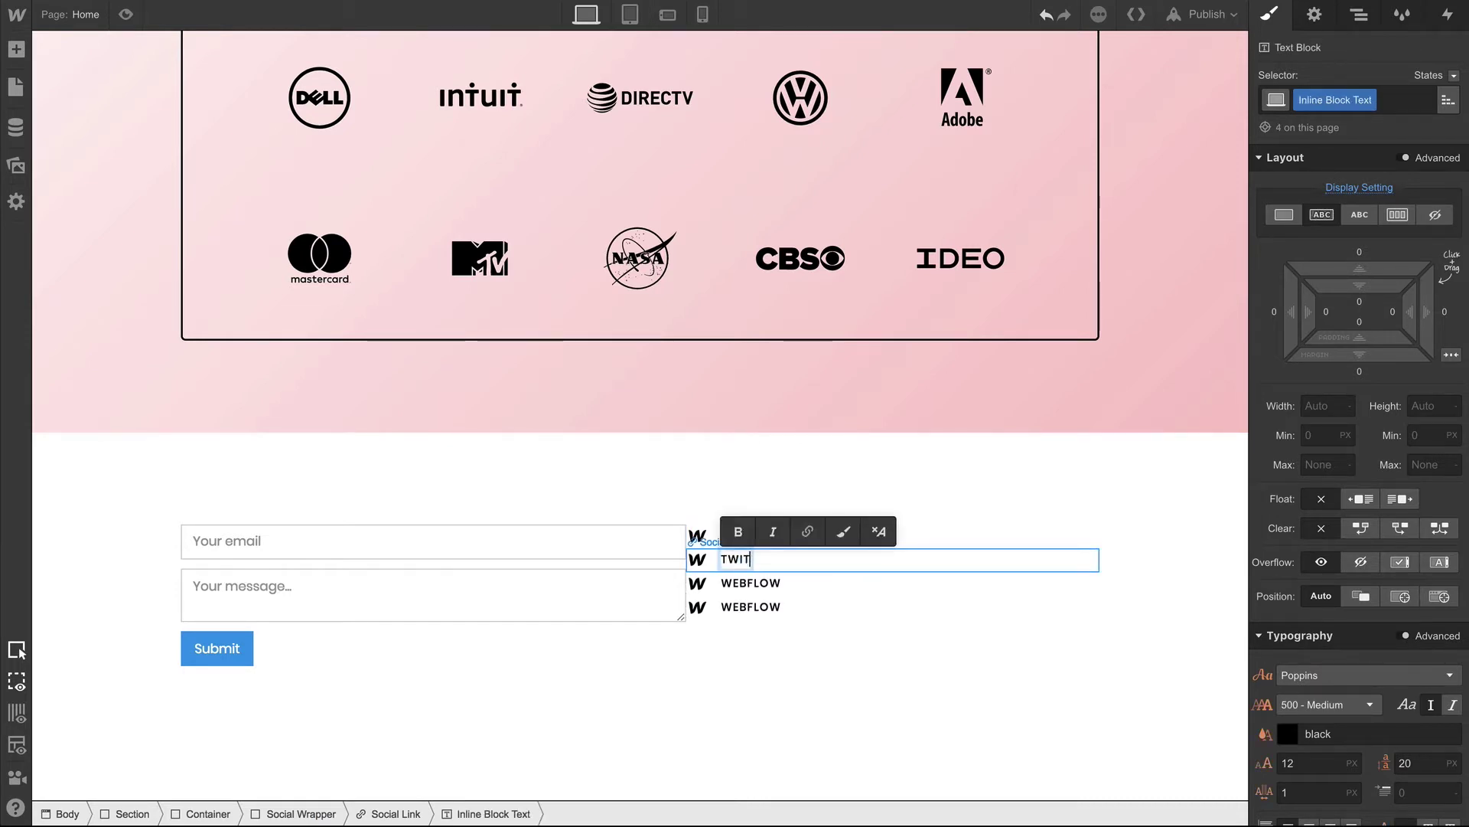
pyautogui.write('TER')
pyautogui.doubleClick(757, 583)
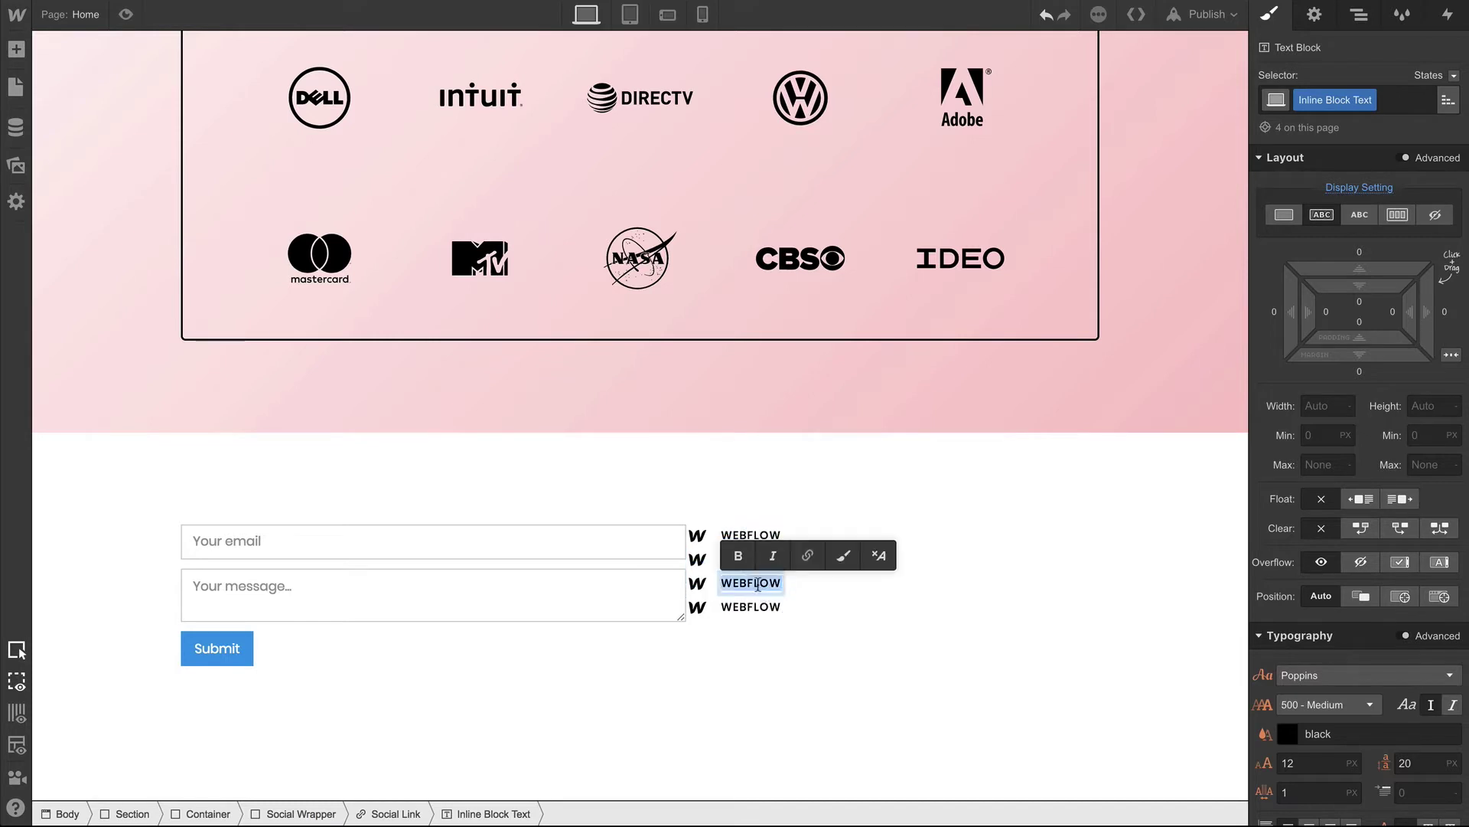
pyautogui.write('DRIBBBLE')
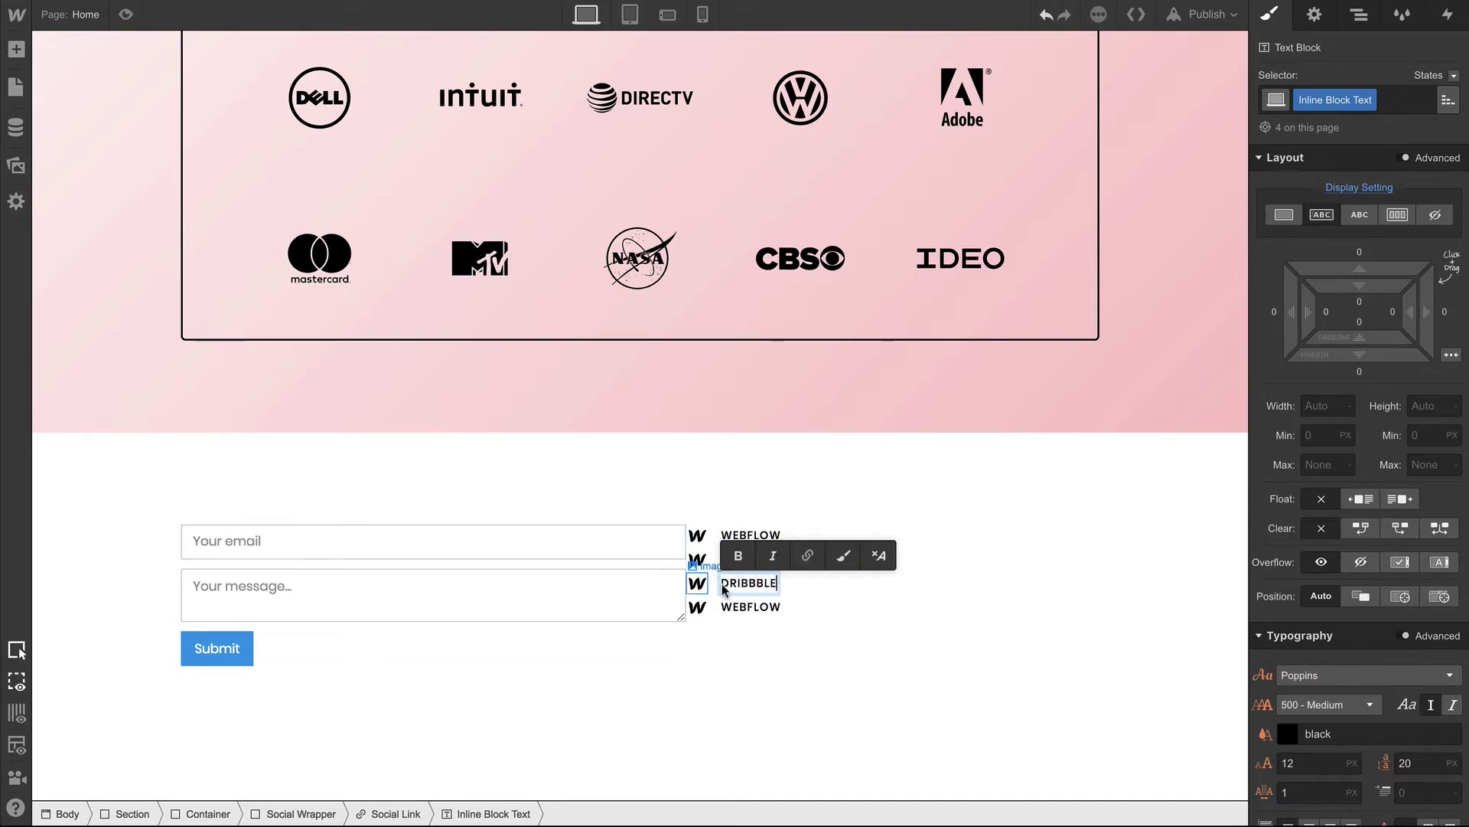
pyautogui.doubleClick(757, 607)
pyautogui.press('BackSpace')
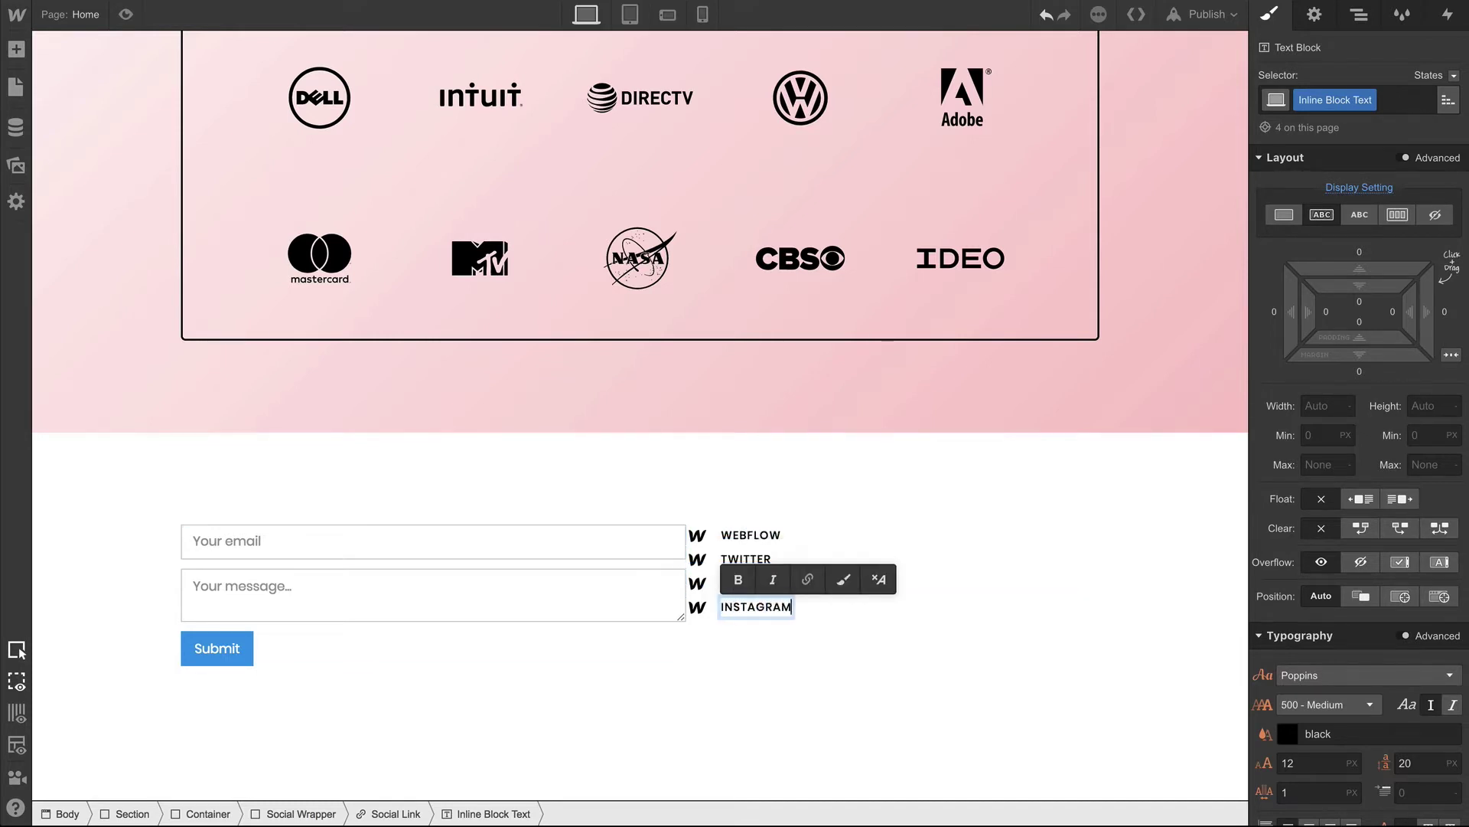
pyautogui.doubleClick(696, 559)
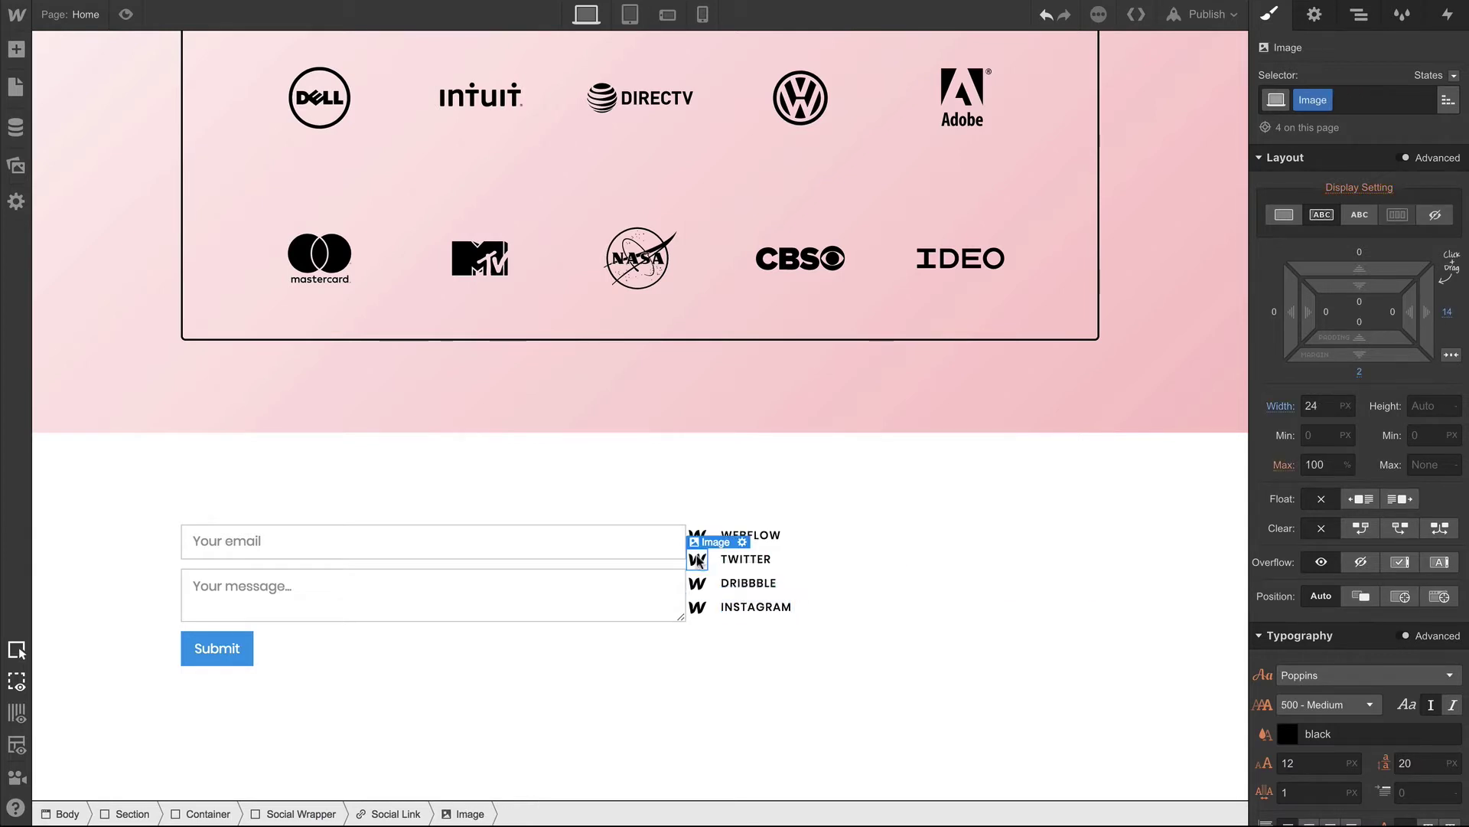
# Swap the Twitter and Dribbble links' W logos for their matching SVG icons
pyautogui.click(880, 624)
pyautogui.click(145, 252)
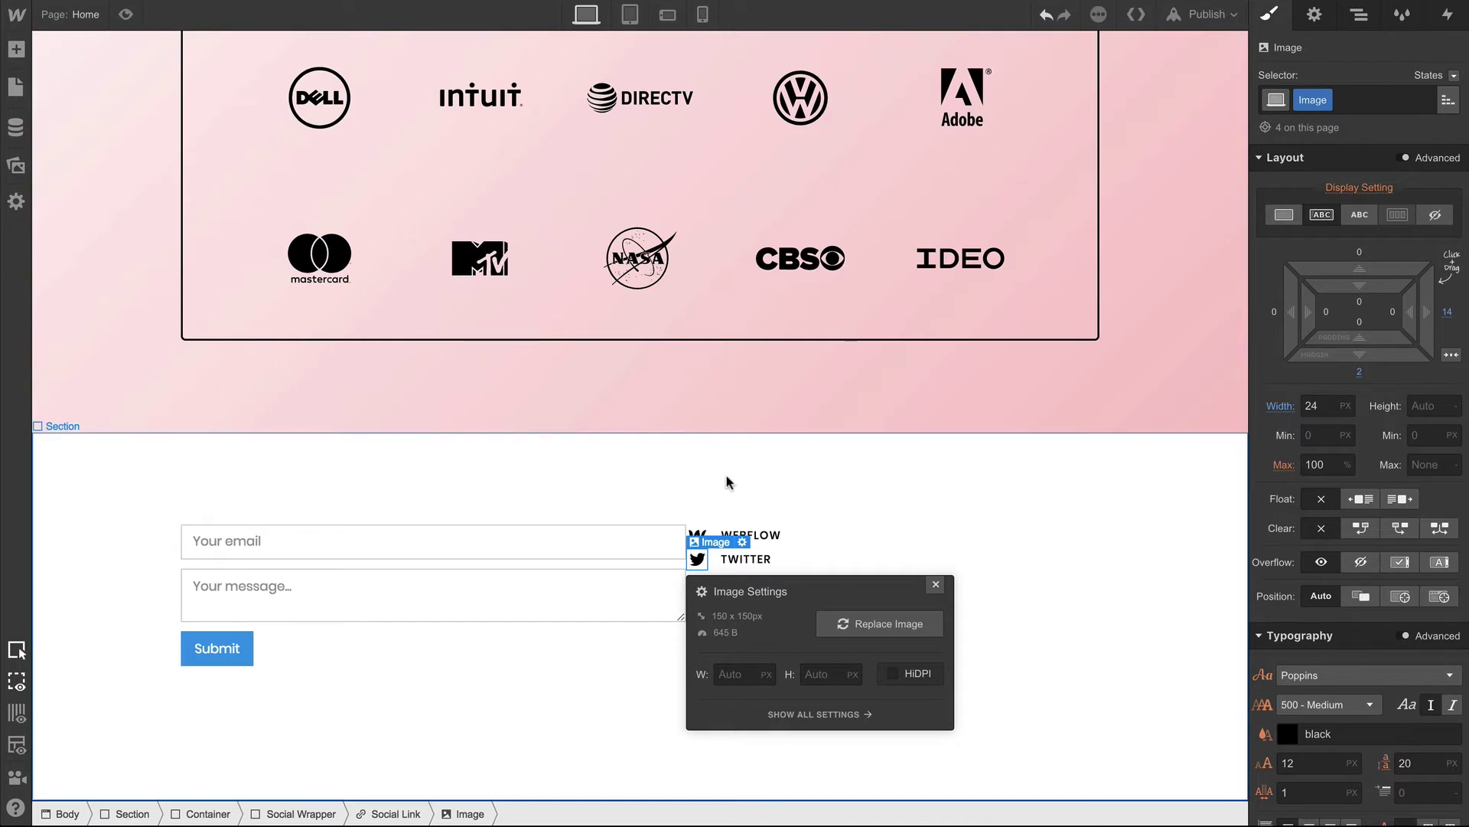
pyautogui.click(697, 586)
pyautogui.doubleClick(696, 586)
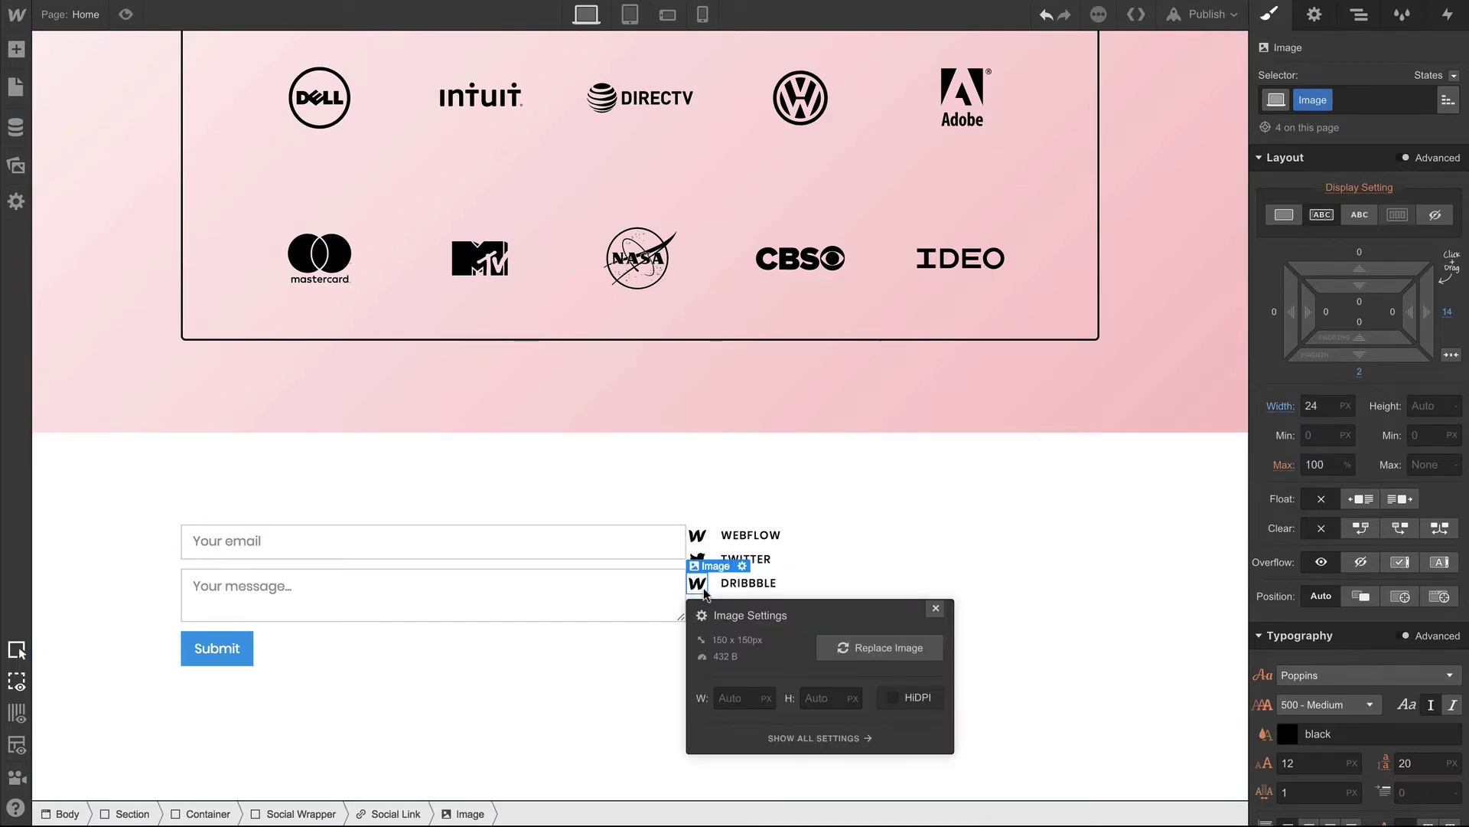
pyautogui.click(846, 647)
pyautogui.click(164, 212)
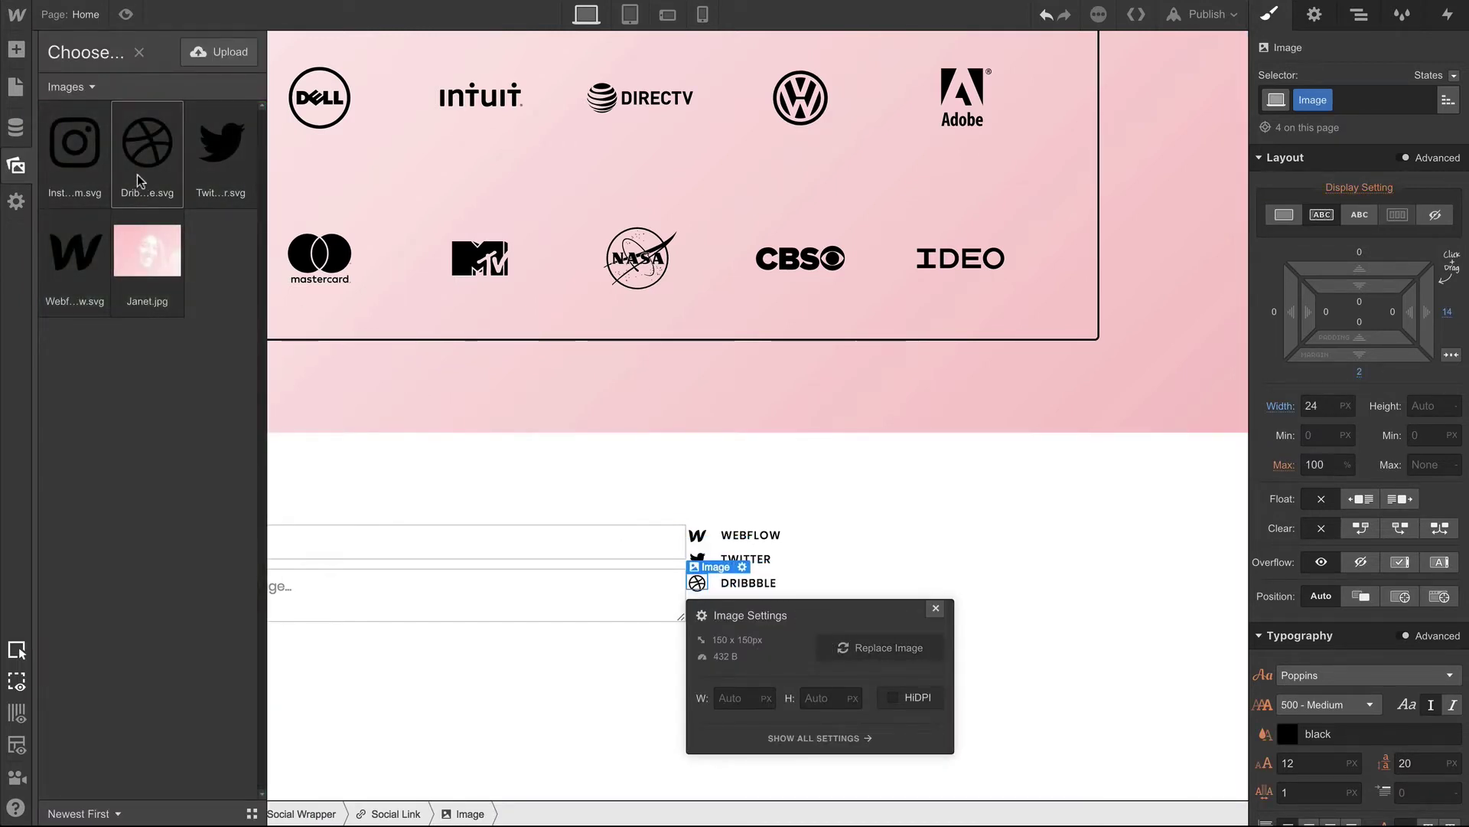
pyautogui.press('Escape')
pyautogui.press('Escape')
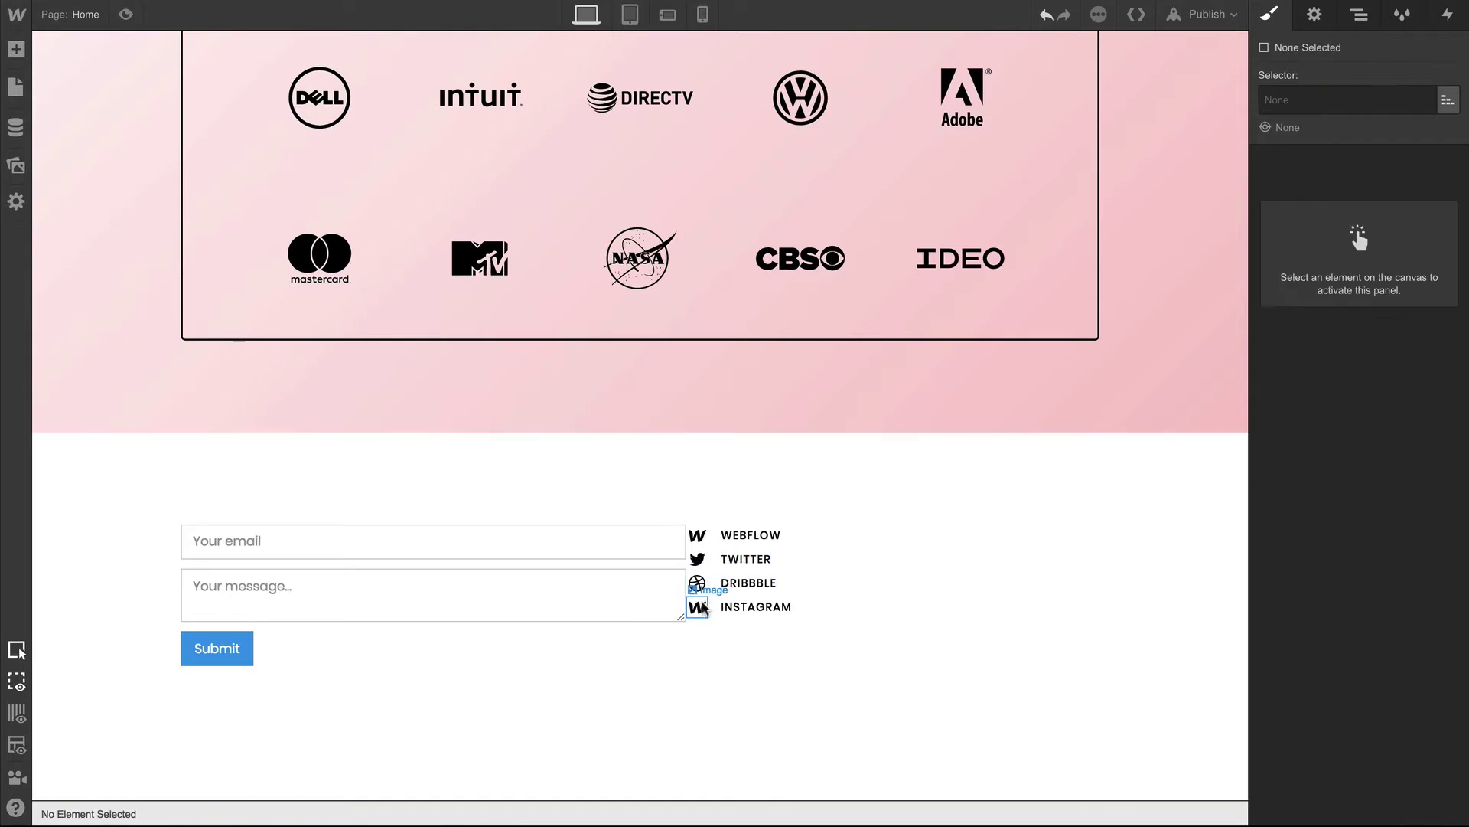
# Give the Instagram link its Instagram icon, then select the Social Wrapper
pyautogui.doubleClick(698, 607)
pyautogui.click(837, 672)
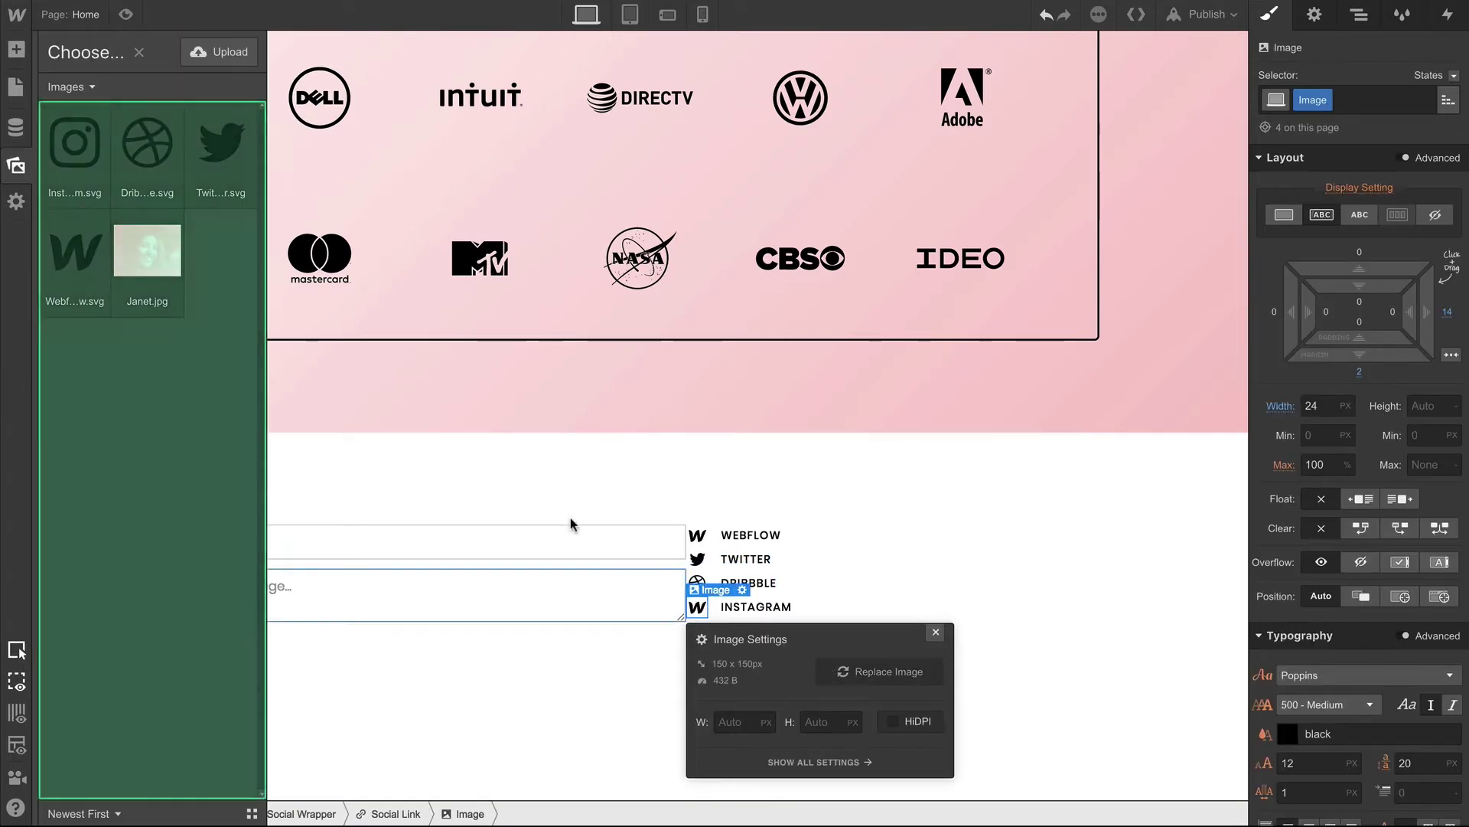
pyautogui.press('Escape')
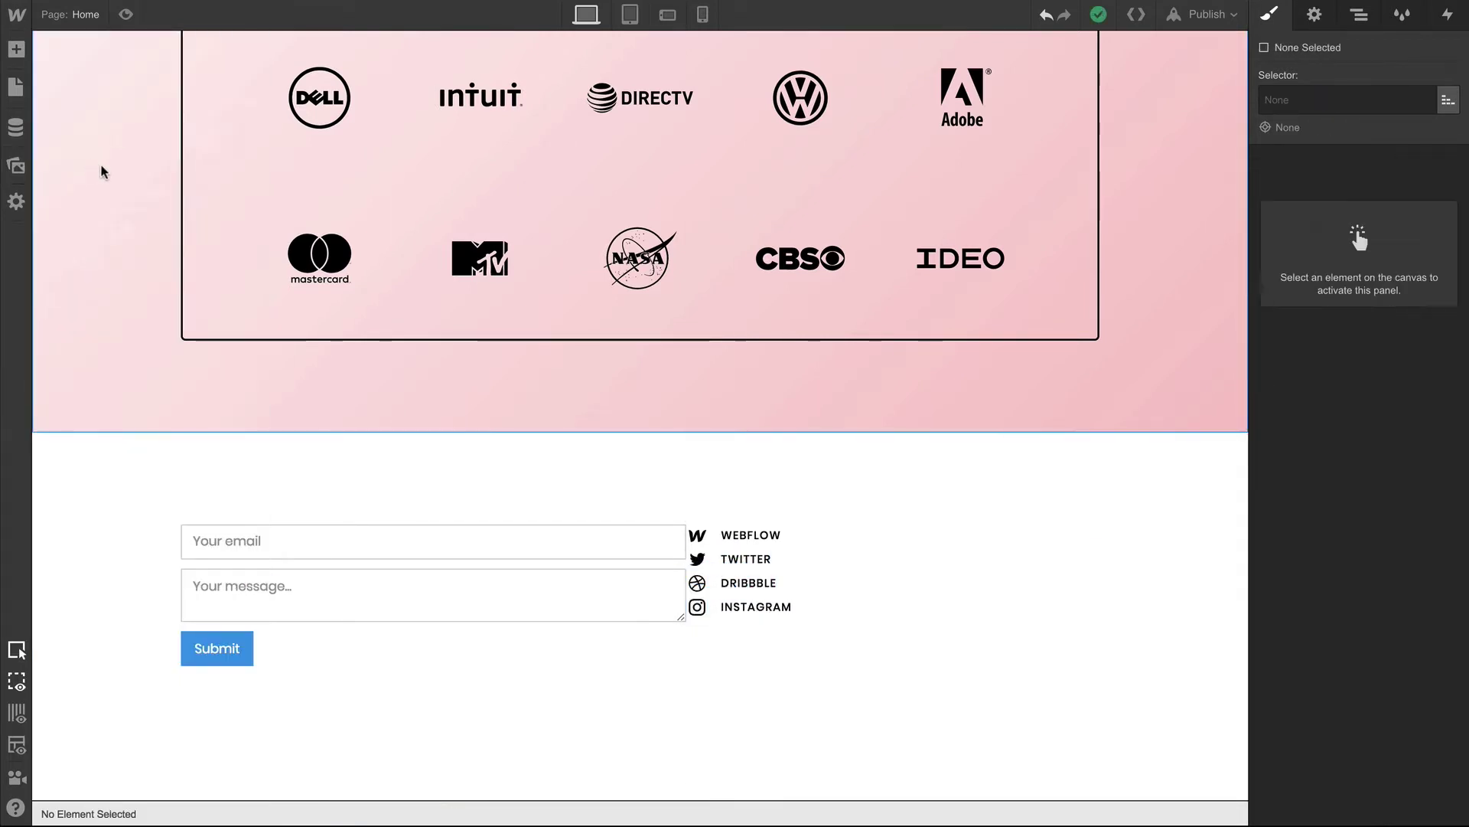
pyautogui.click(789, 551)
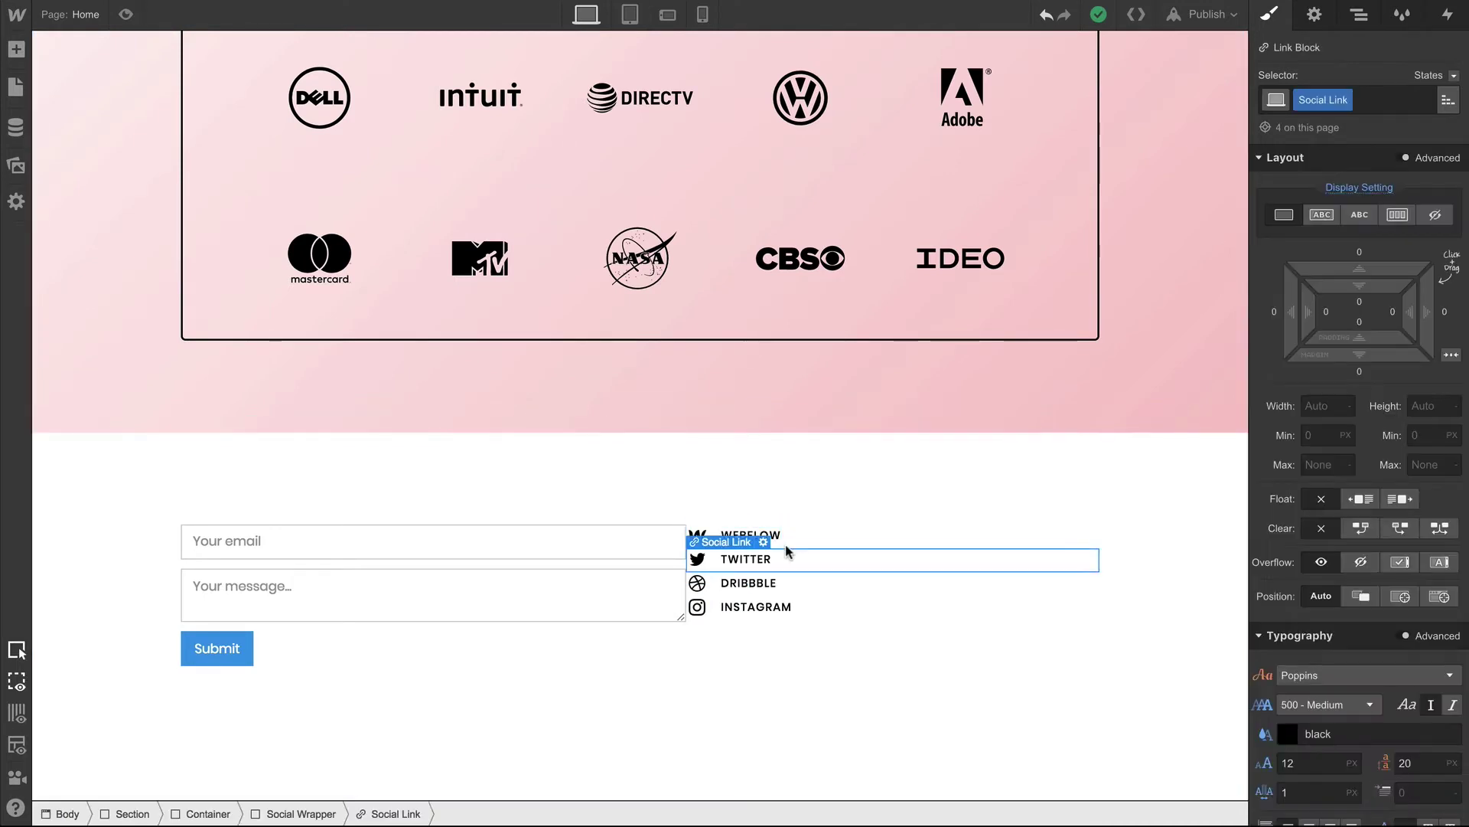
pyautogui.click(328, 813)
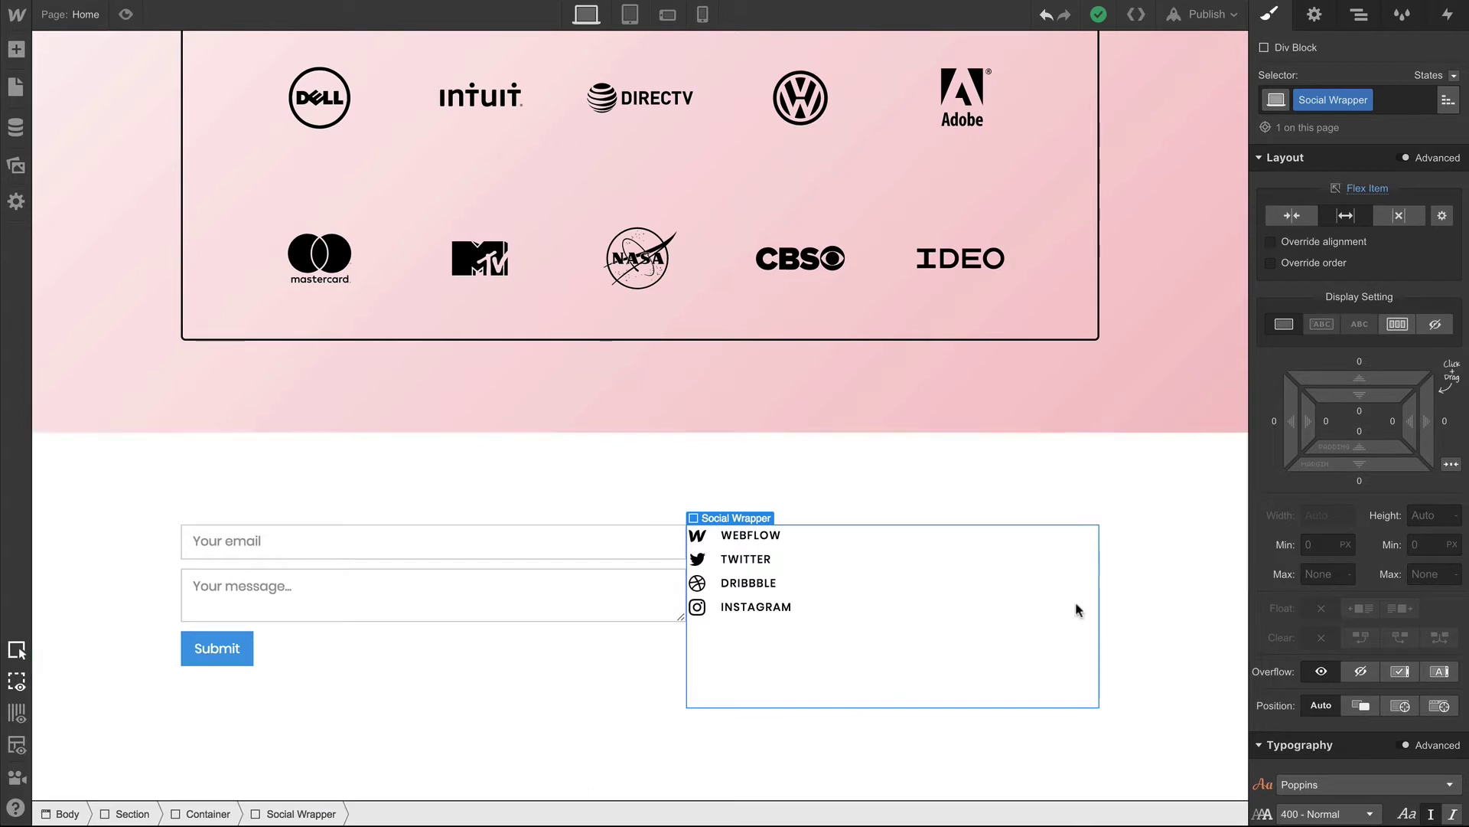
# Make the Social Wrapper a vertical flex column with the links centred
pyautogui.click(1398, 324)
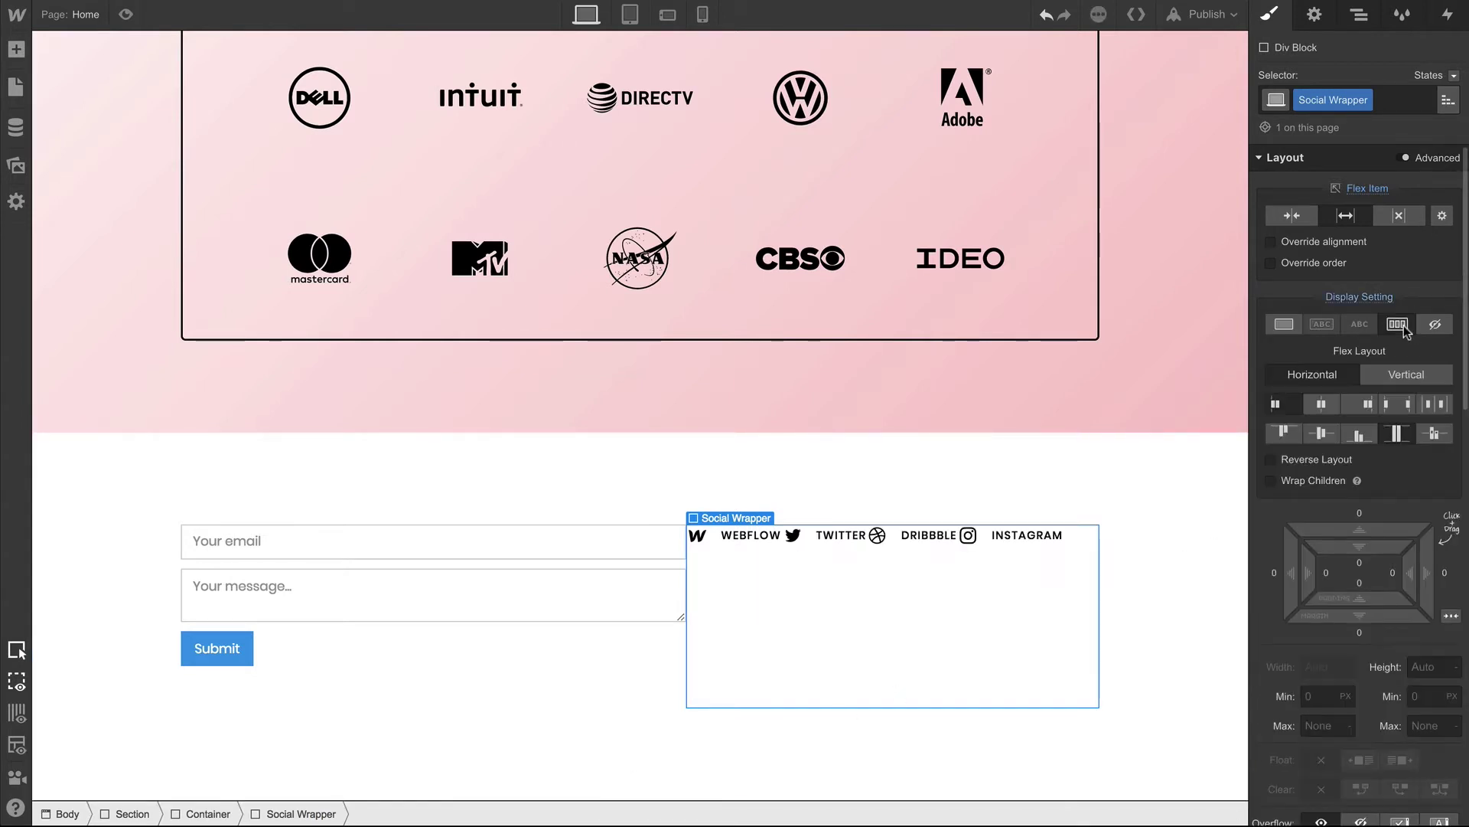
pyautogui.click(1405, 374)
pyautogui.click(1322, 403)
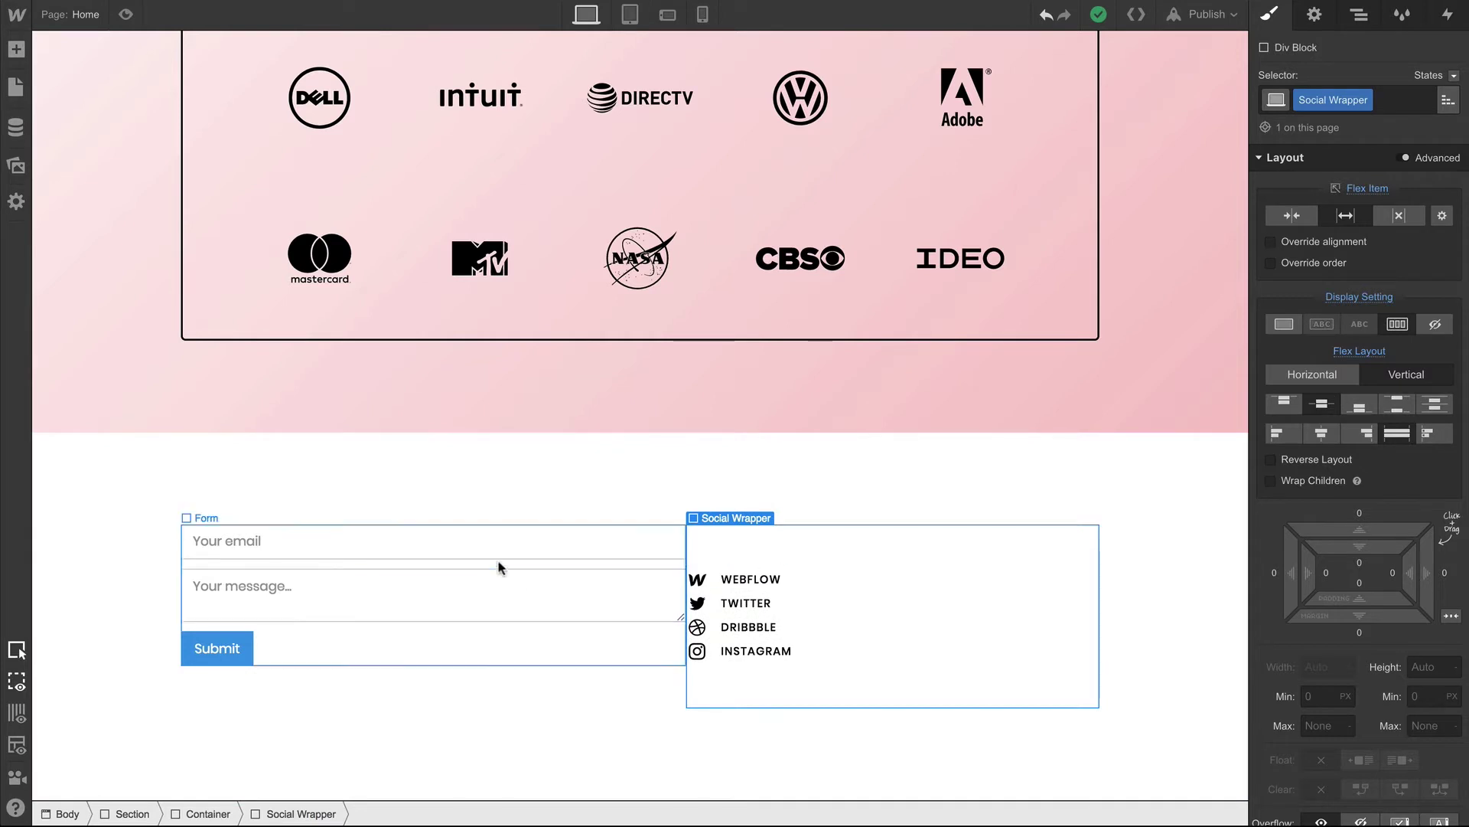
# Reduce the email field's font size to 13 px
pyautogui.click(472, 548)
pyautogui.scroll(-3, 1339, 597)
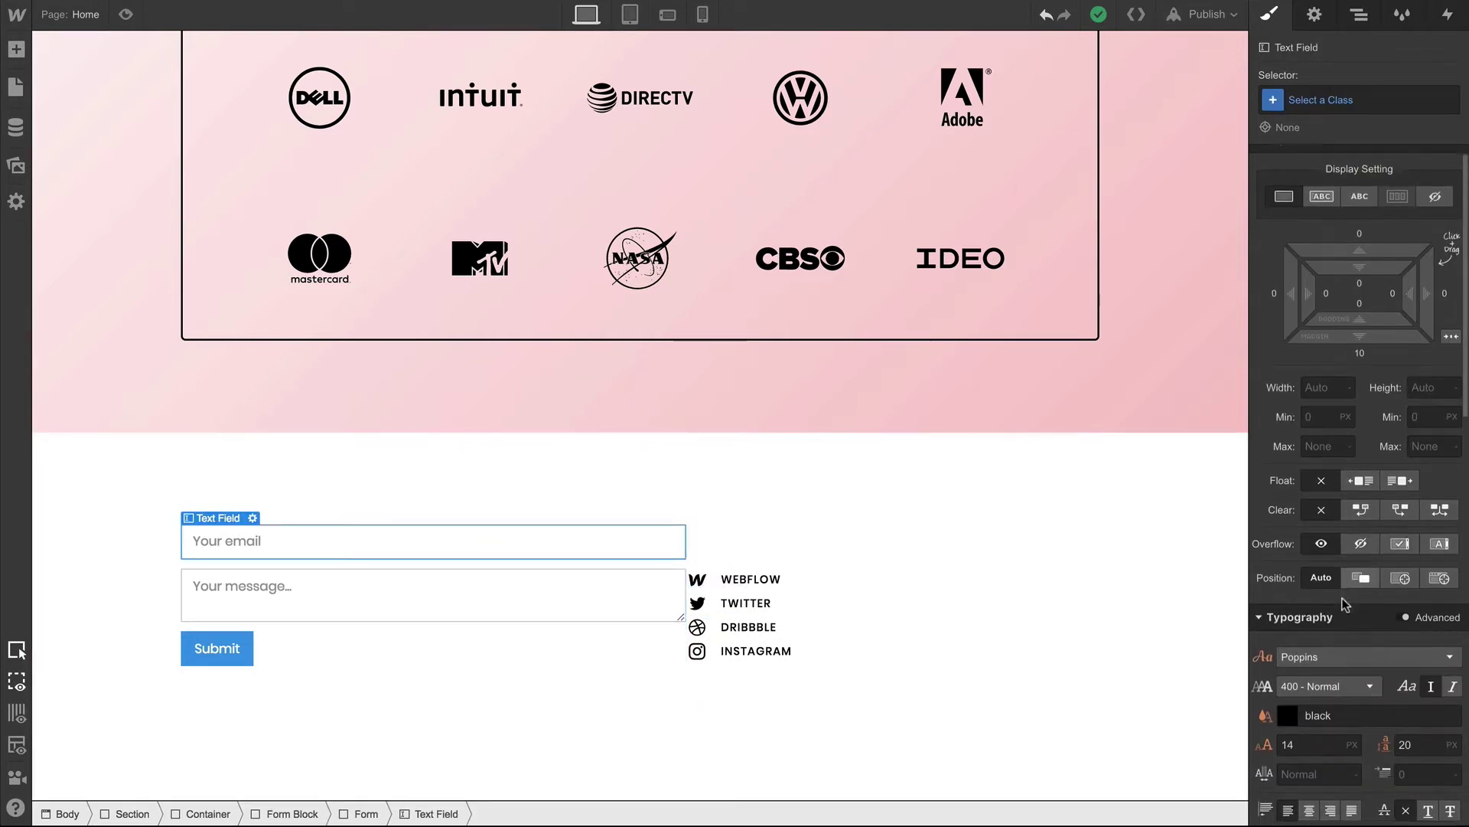
pyautogui.scroll(-1, 1345, 604)
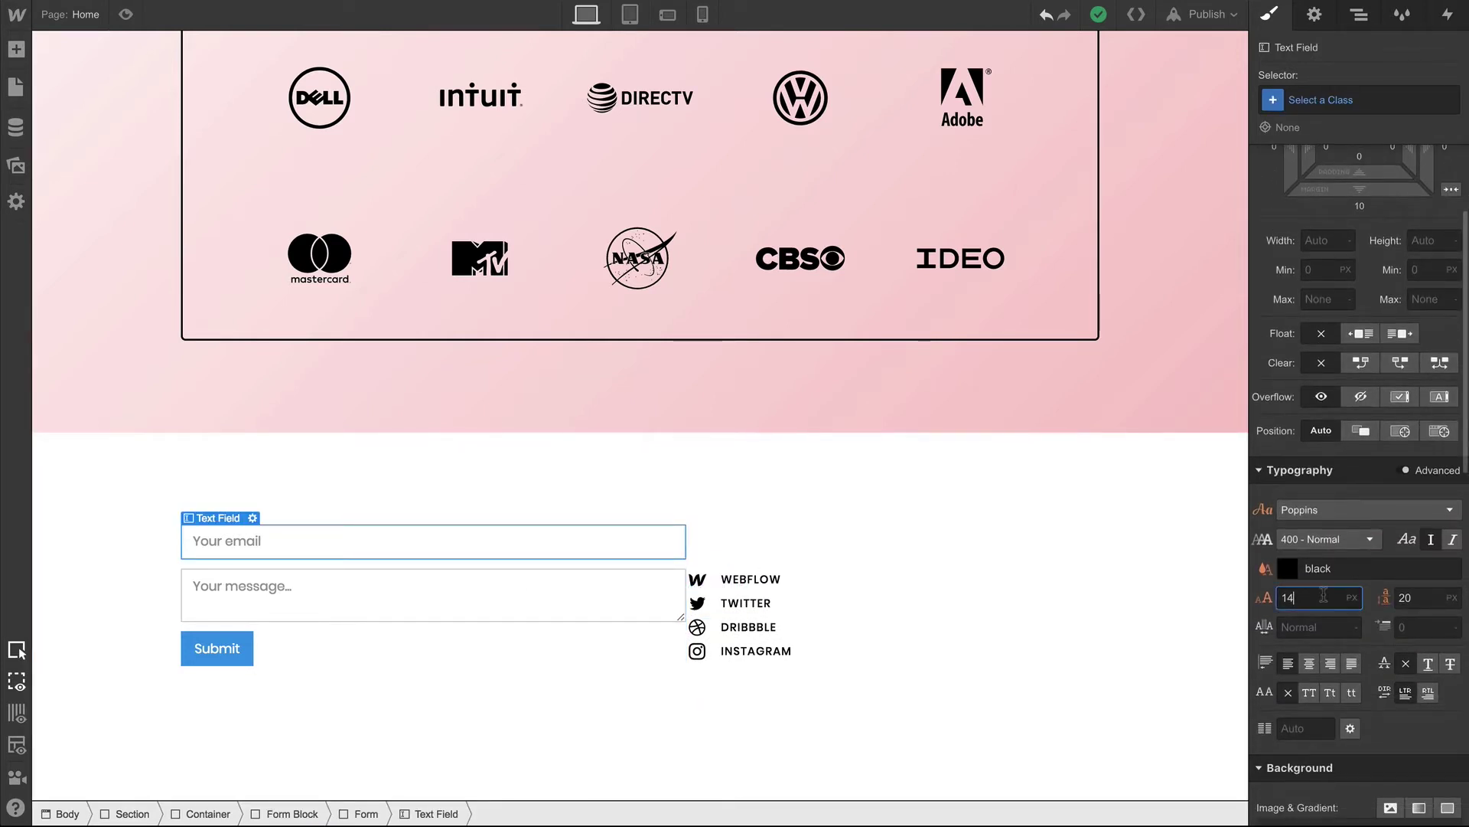
pyautogui.press('Down')
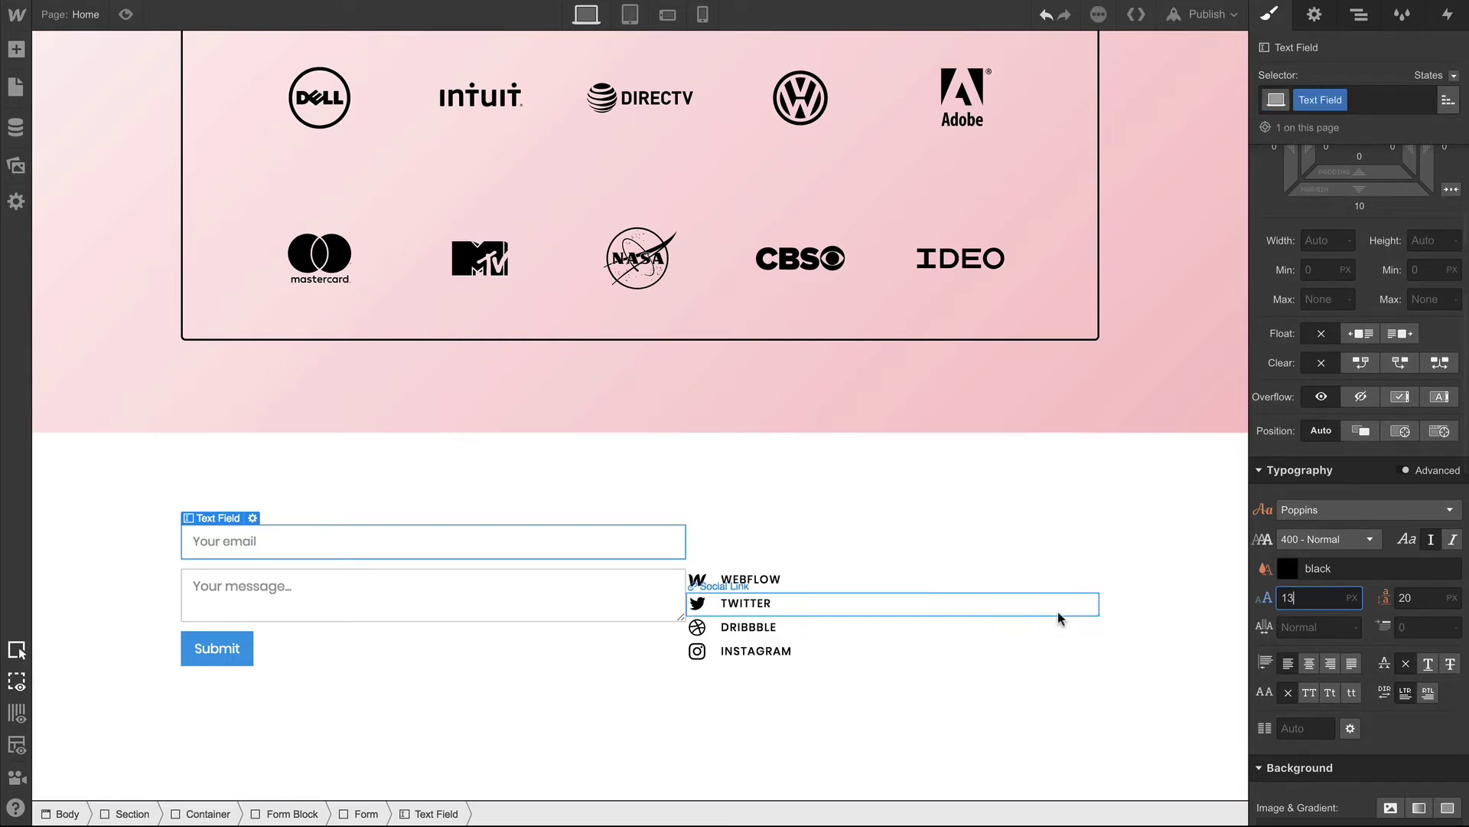
# Apply the existing Text Field class to the message box
pyautogui.click(640, 601)
pyautogui.click(1299, 101)
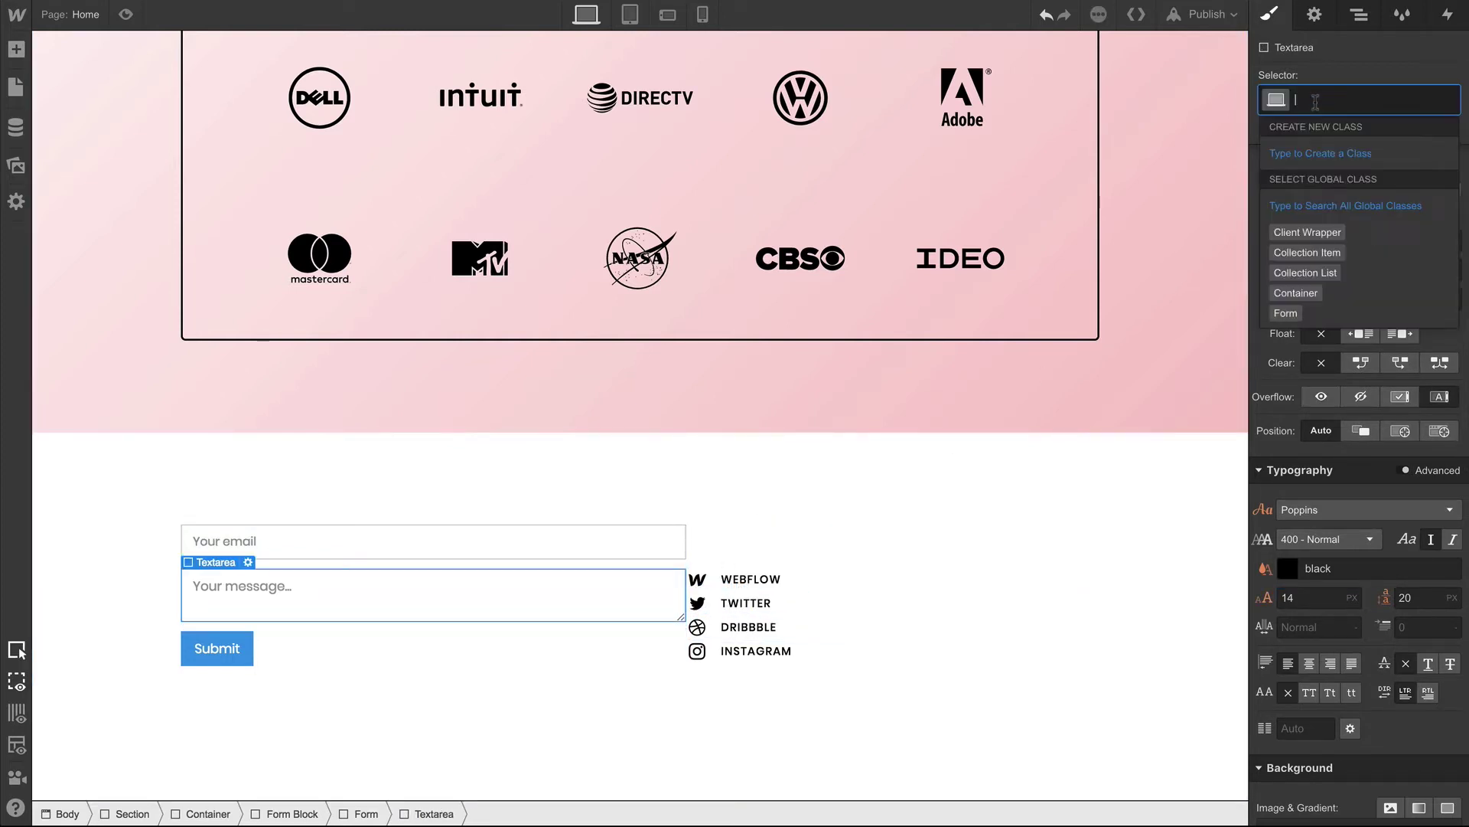
pyautogui.write('text')
pyautogui.click(1293, 247)
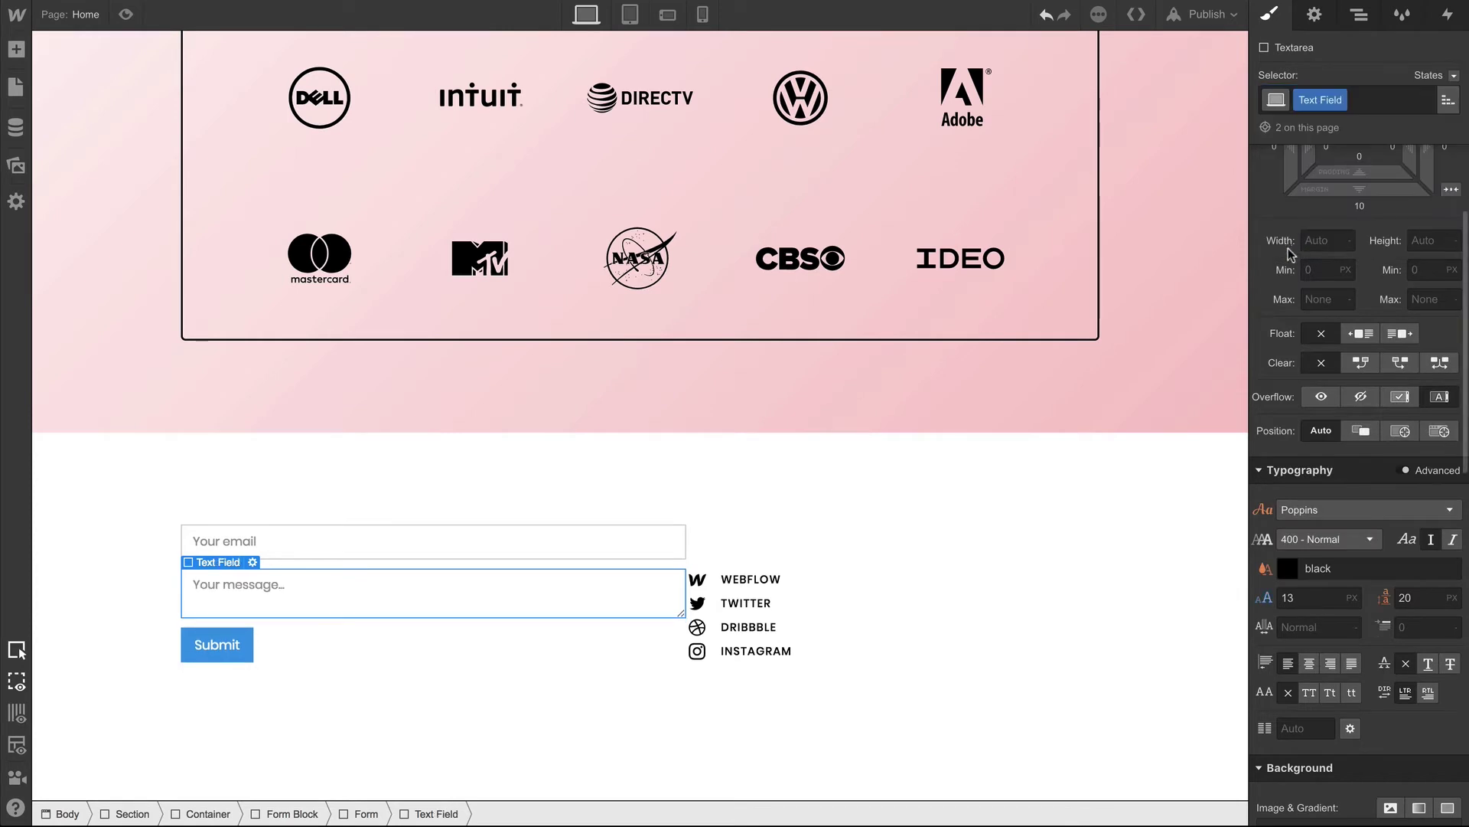
# Set the Submit button's width to 100% of the form
pyautogui.click(223, 638)
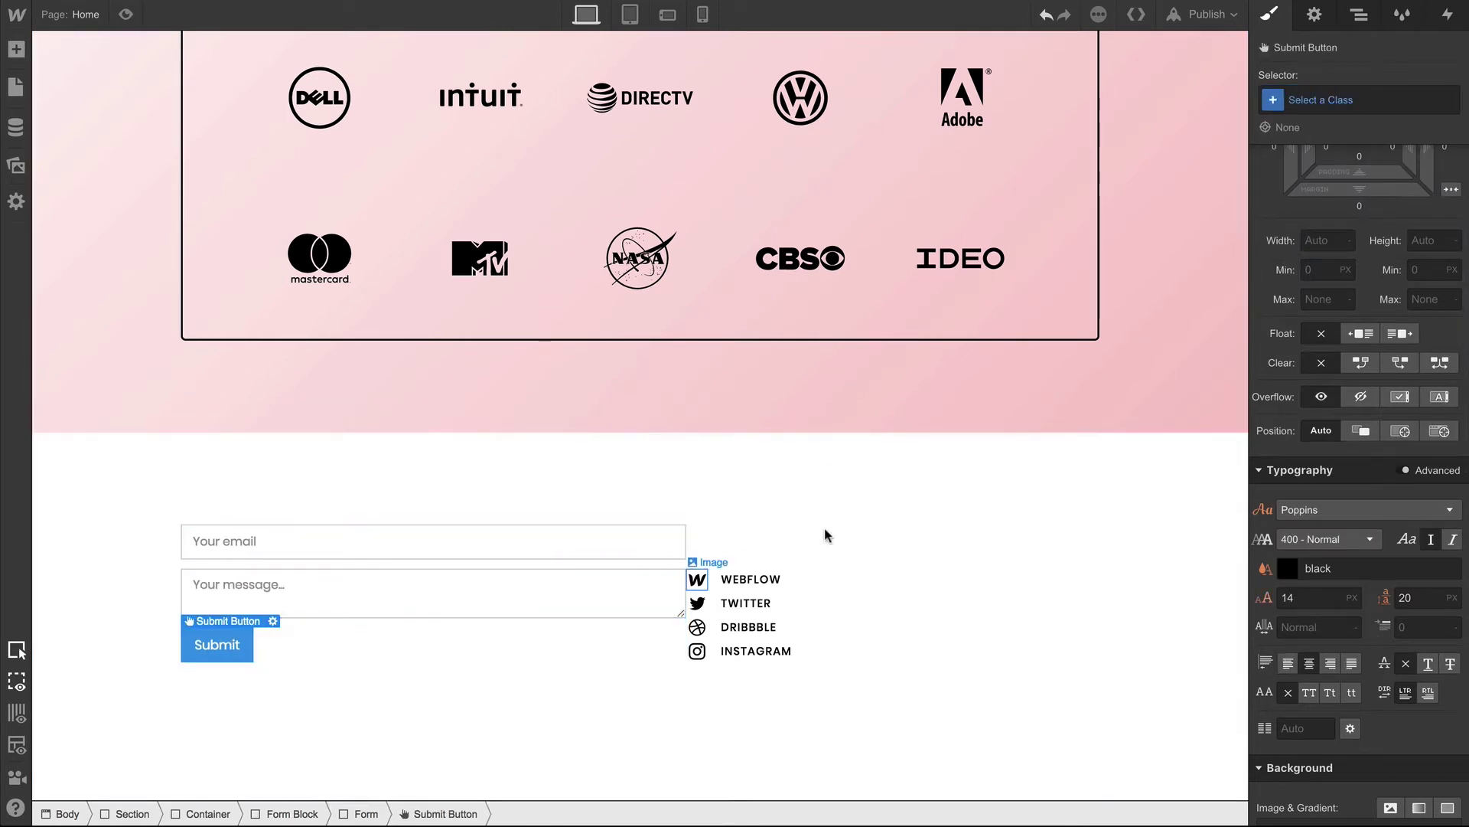
pyautogui.scroll(3, 1320, 452)
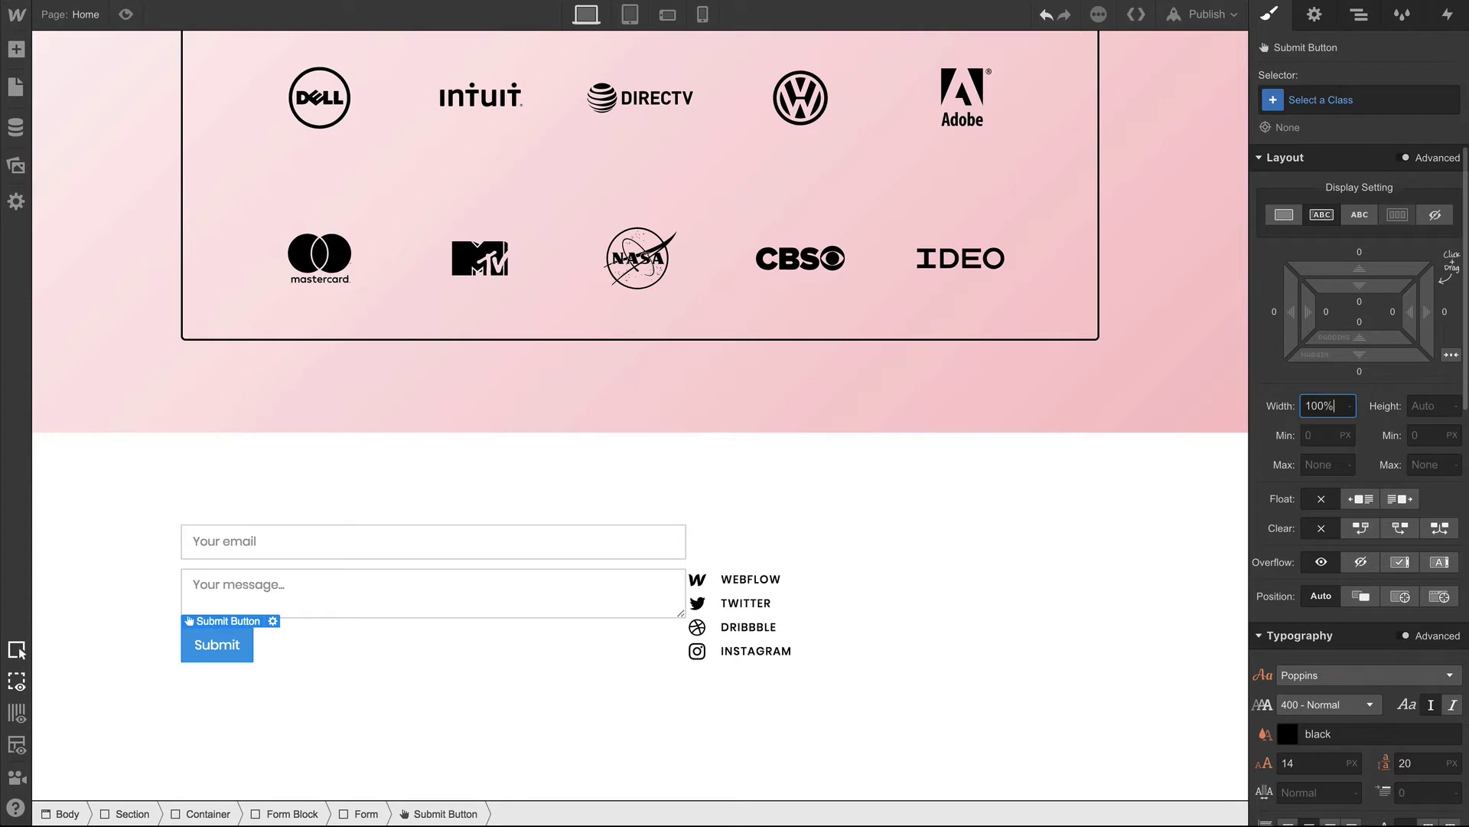
pyautogui.write('100%')
pyautogui.press('Return')
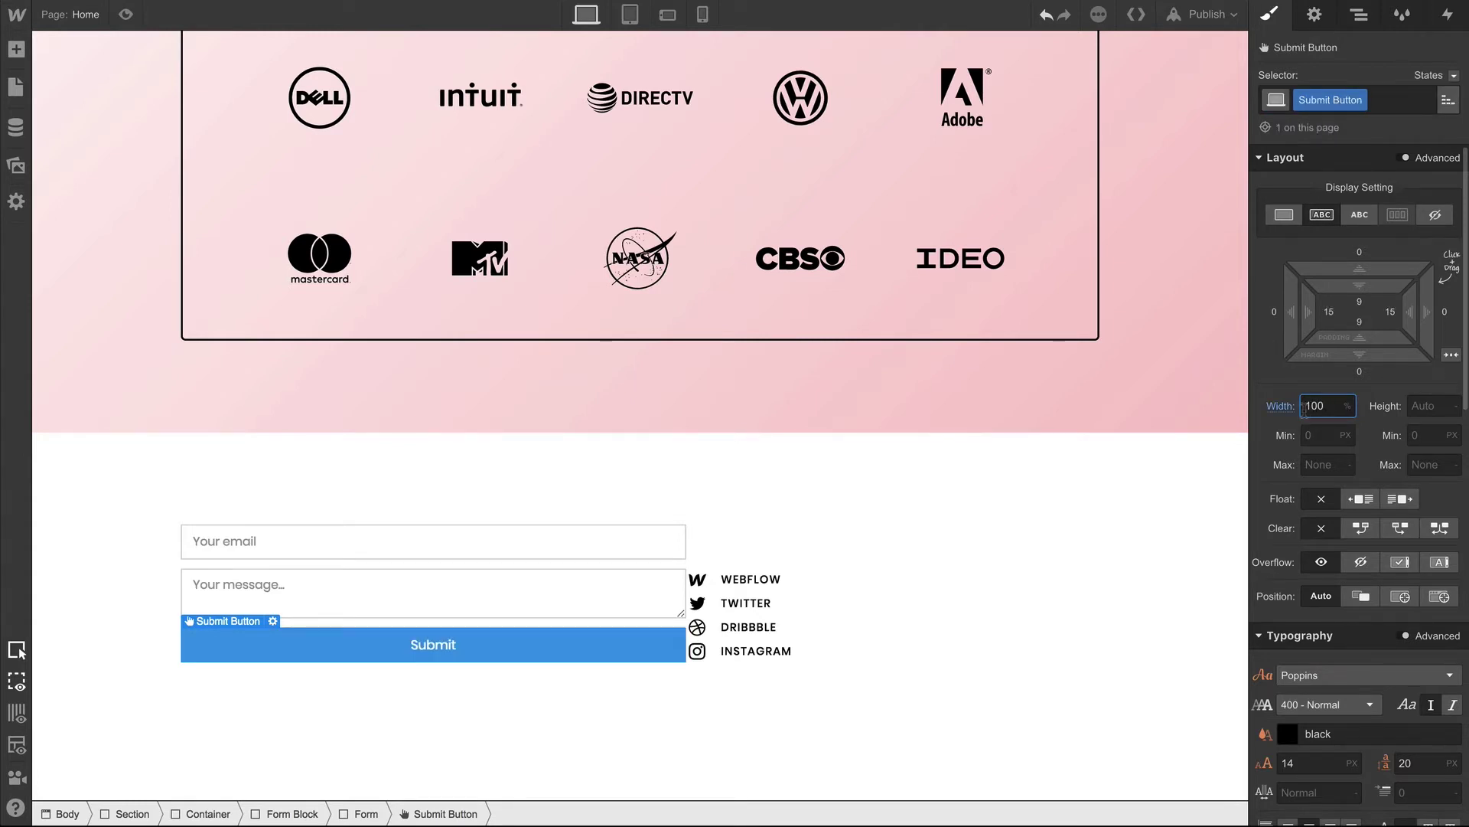
# Give the Social Wrapper 140 px left spacing to push the links right
pyautogui.click(763, 549)
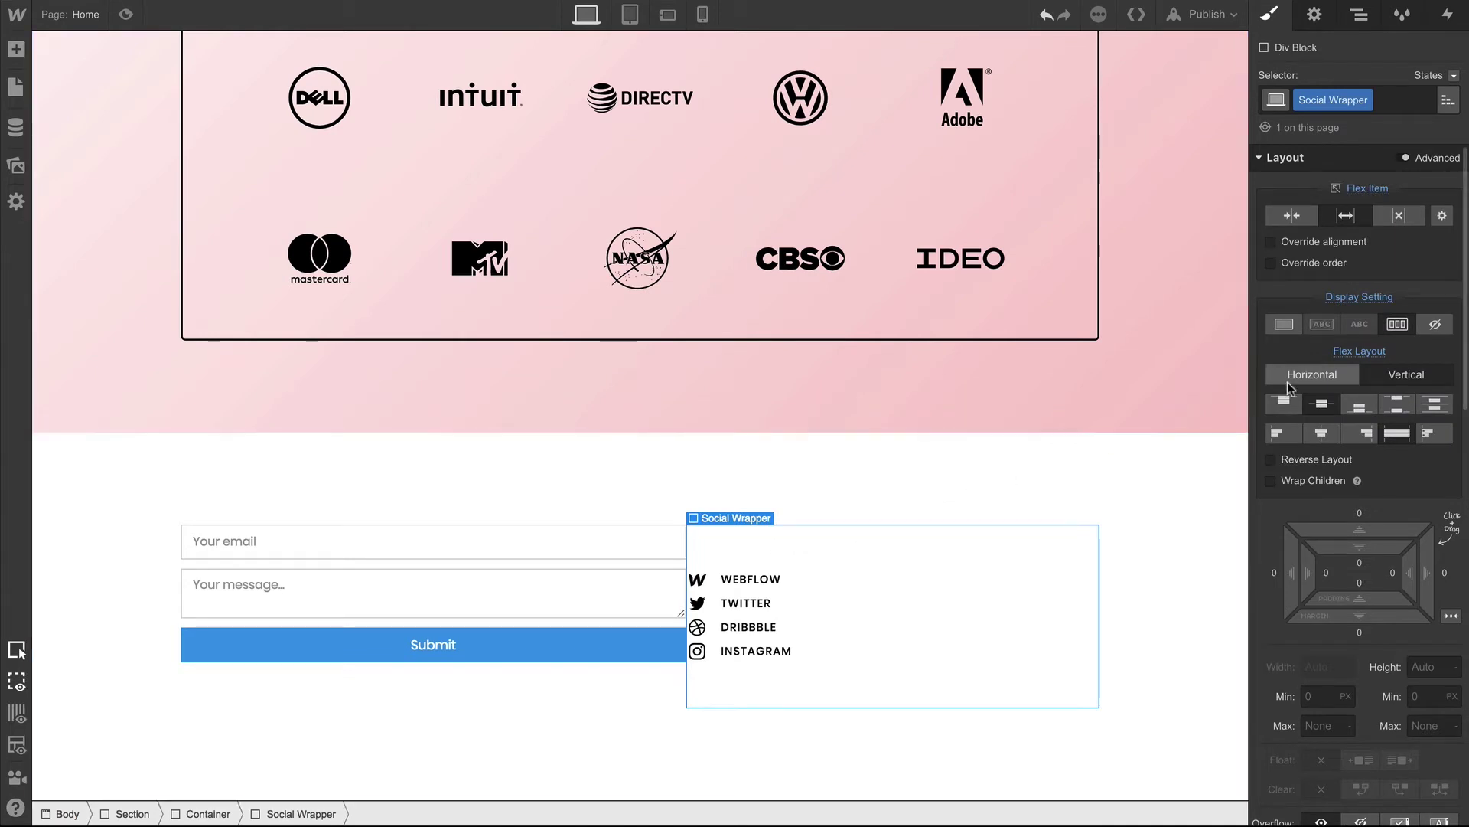
pyautogui.moveTo(1287, 540); pyautogui.dragTo(896, 578)
pyautogui.click(681, 543)
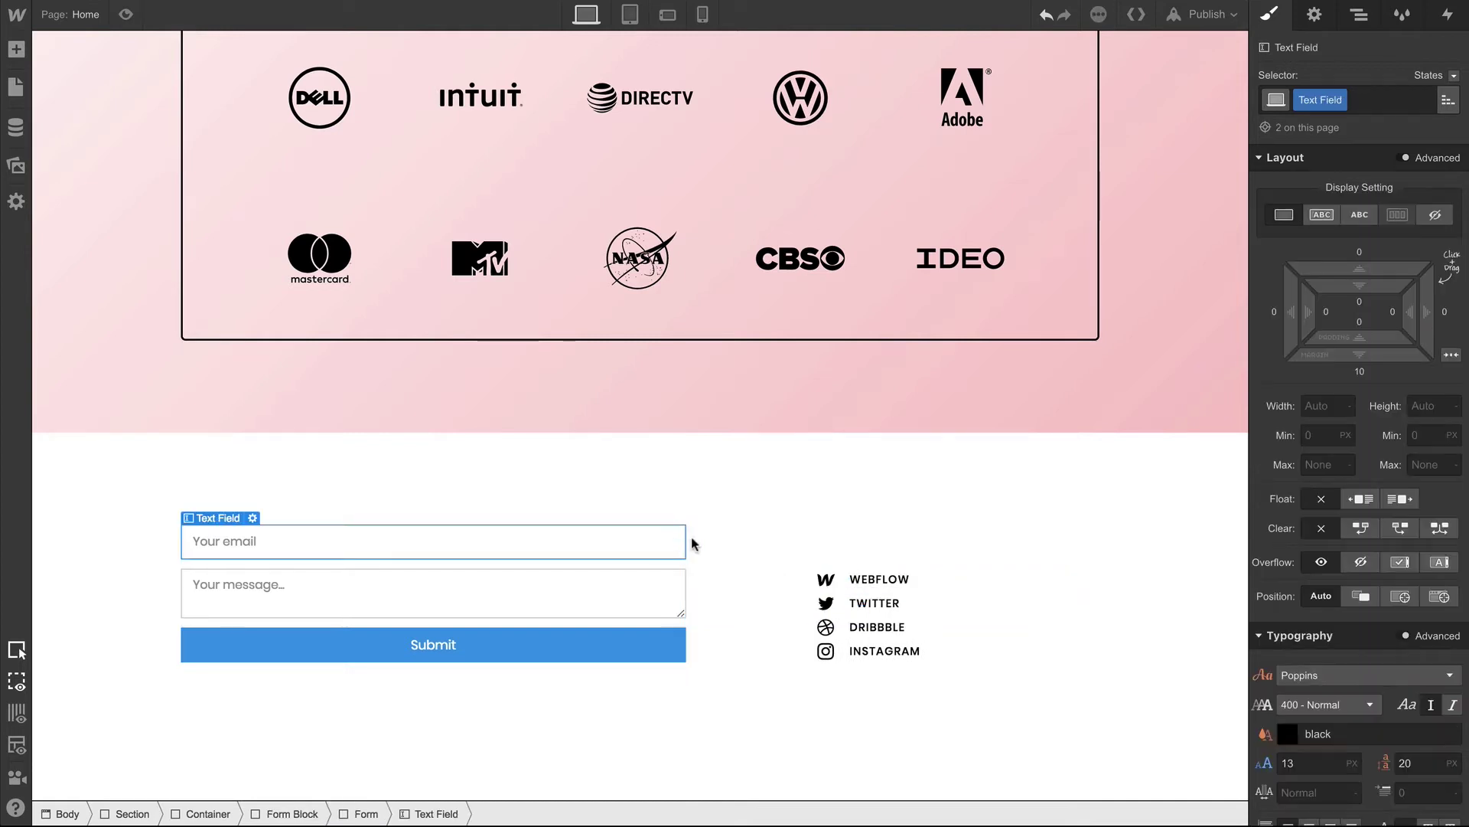
# Add a box shadow to the form fields with 30 px distance and 70 px blur
pyautogui.scroll(-3, 1345, 538)
pyautogui.scroll(-8, 1345, 538)
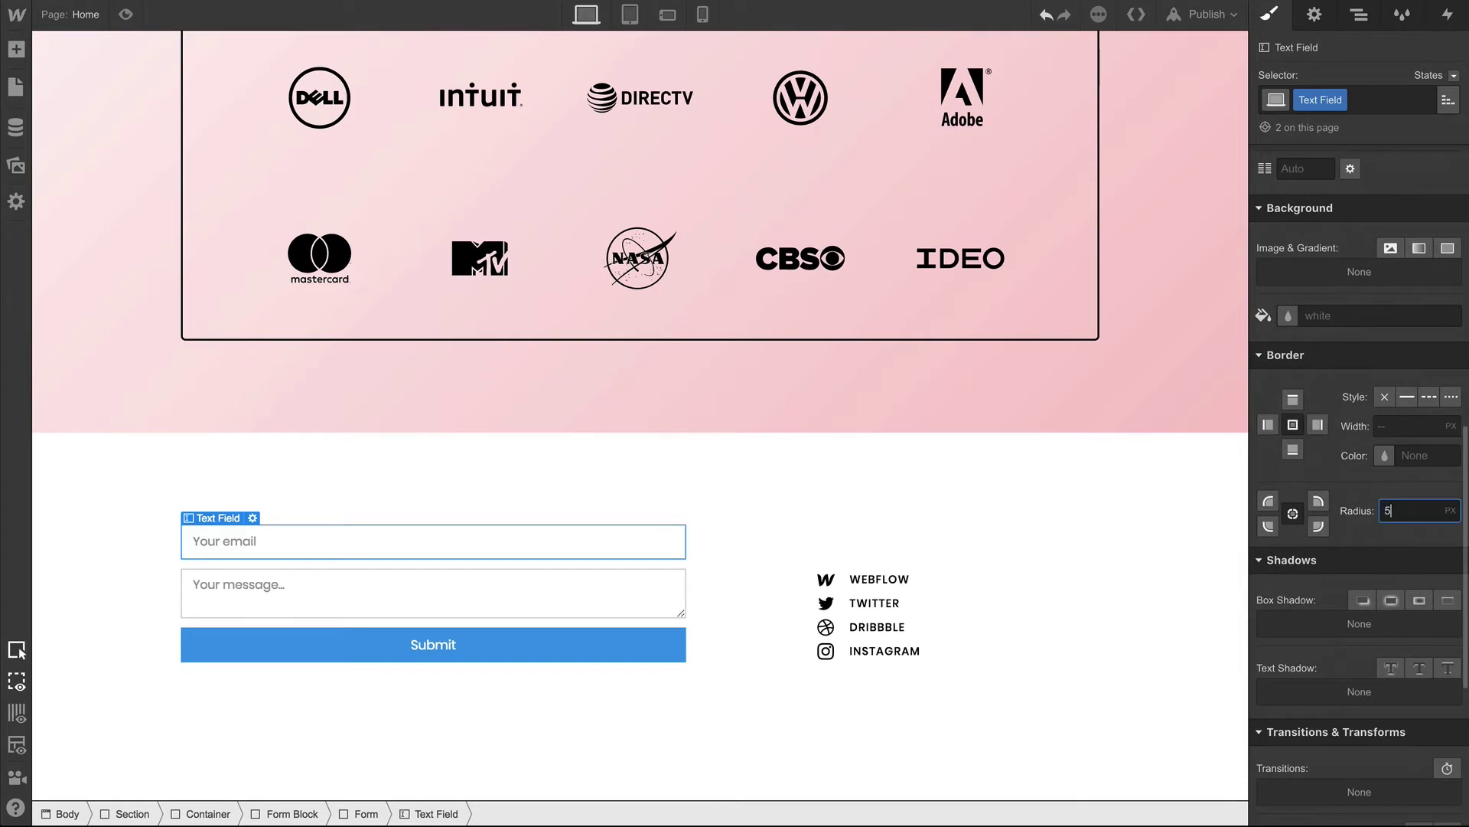
pyautogui.click(1367, 597)
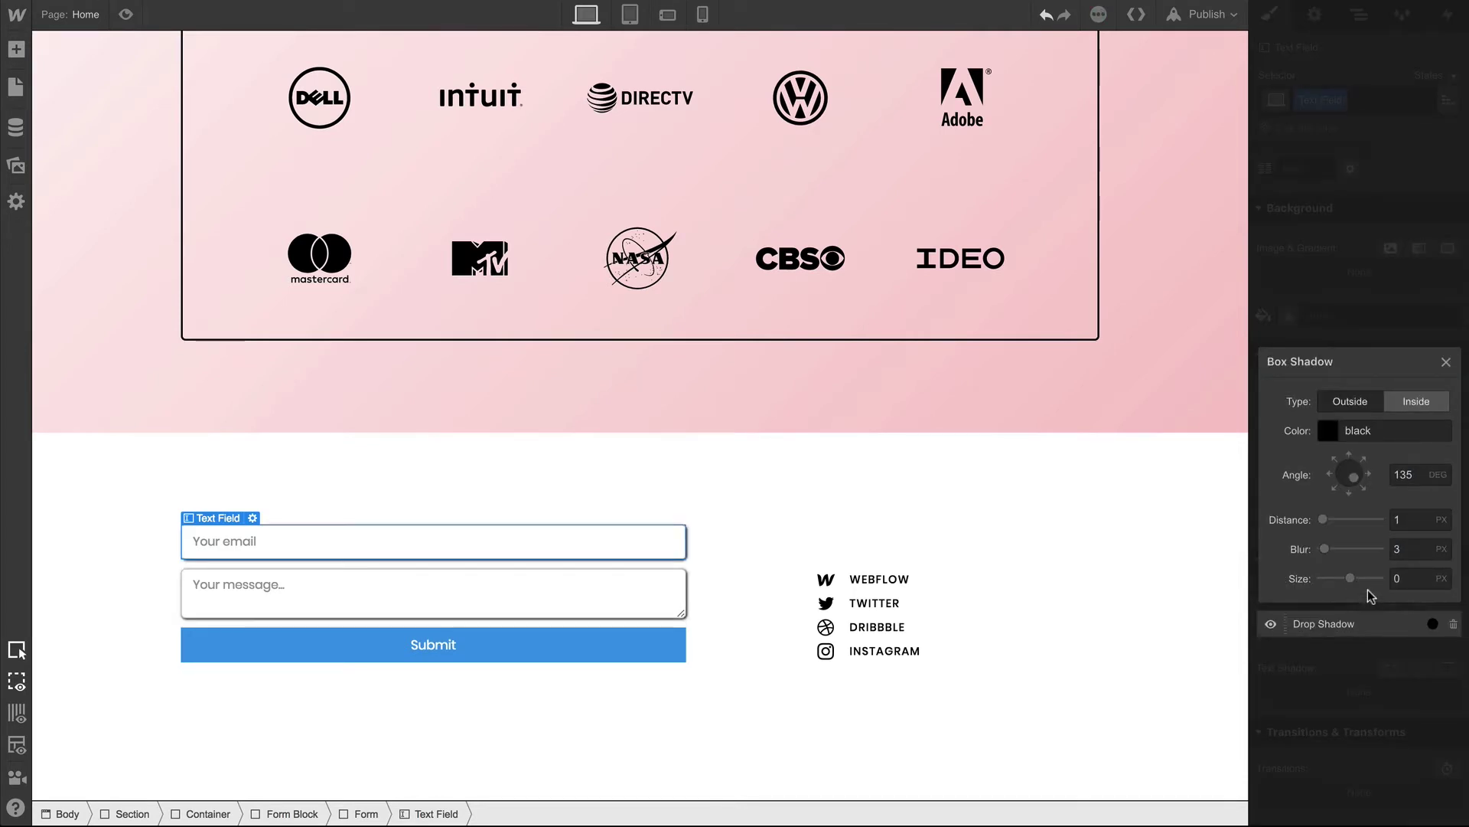
pyautogui.moveTo(1323, 521); pyautogui.dragTo(1356, 528)
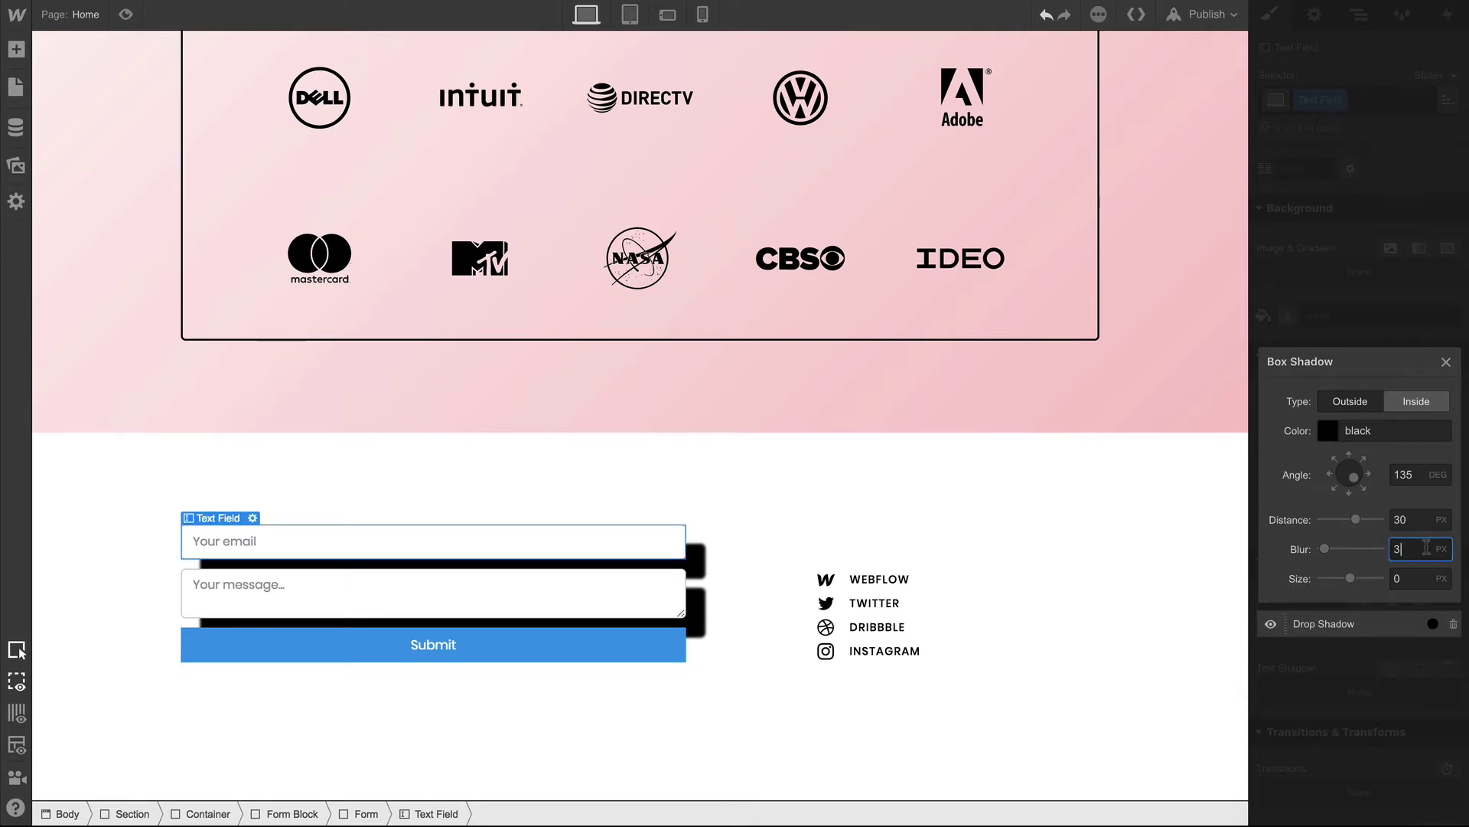
pyautogui.write('70')
pyautogui.press('Return')
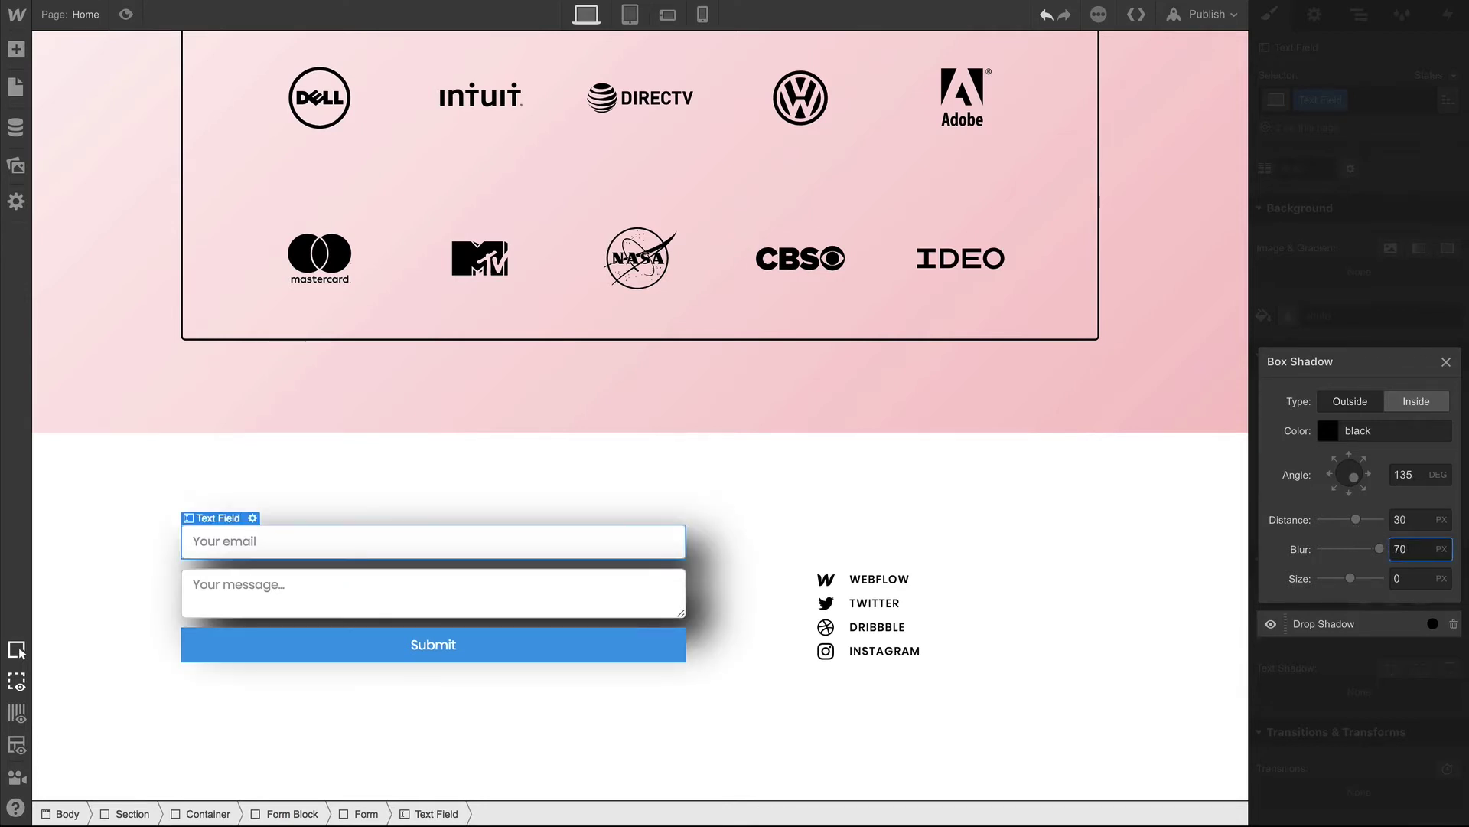
# Fade the field shadow's colour to 10% opacity
pyautogui.click(1356, 434)
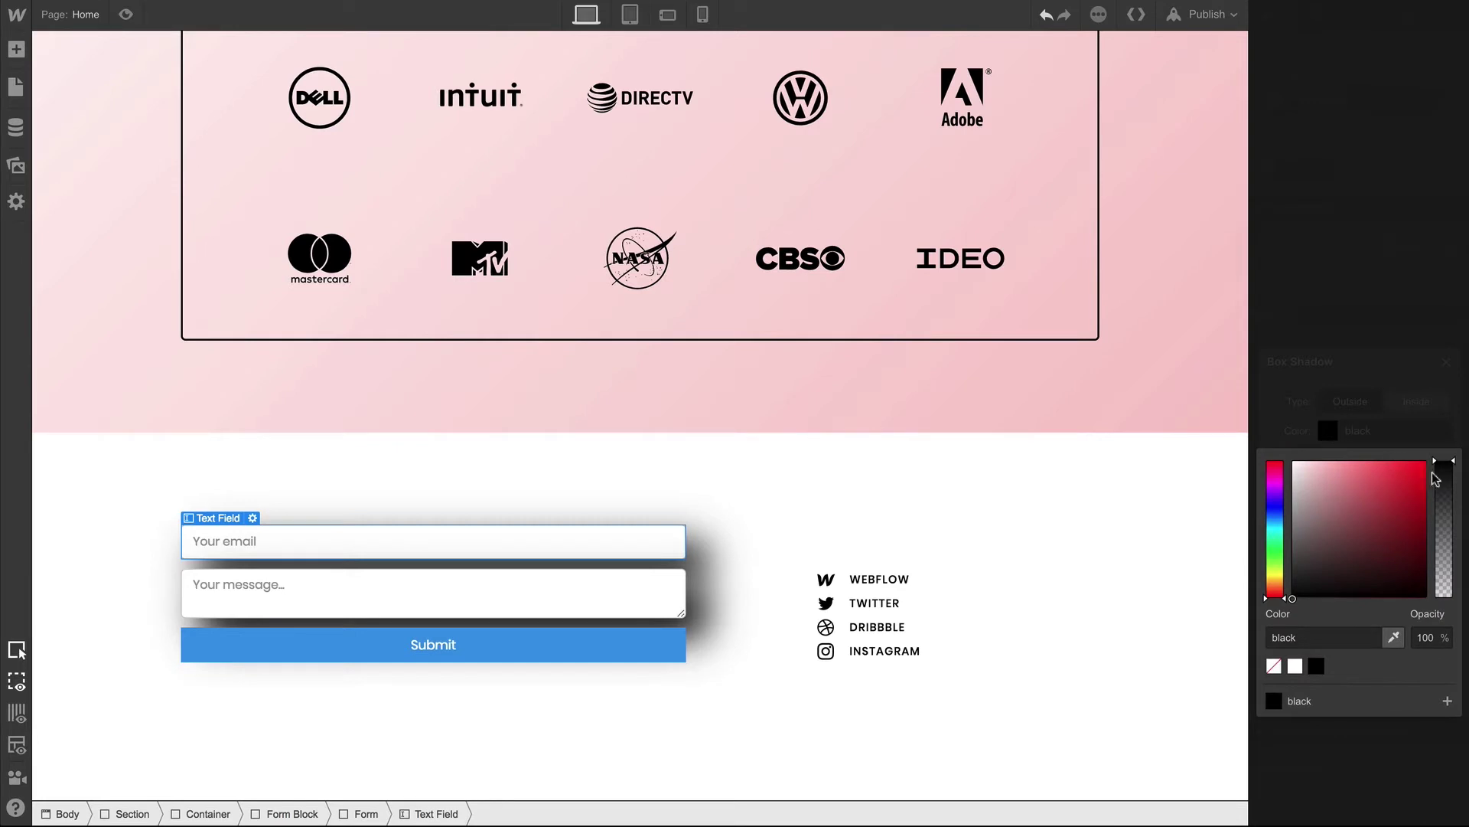
pyautogui.moveTo(1435, 479); pyautogui.dragTo(1442, 583)
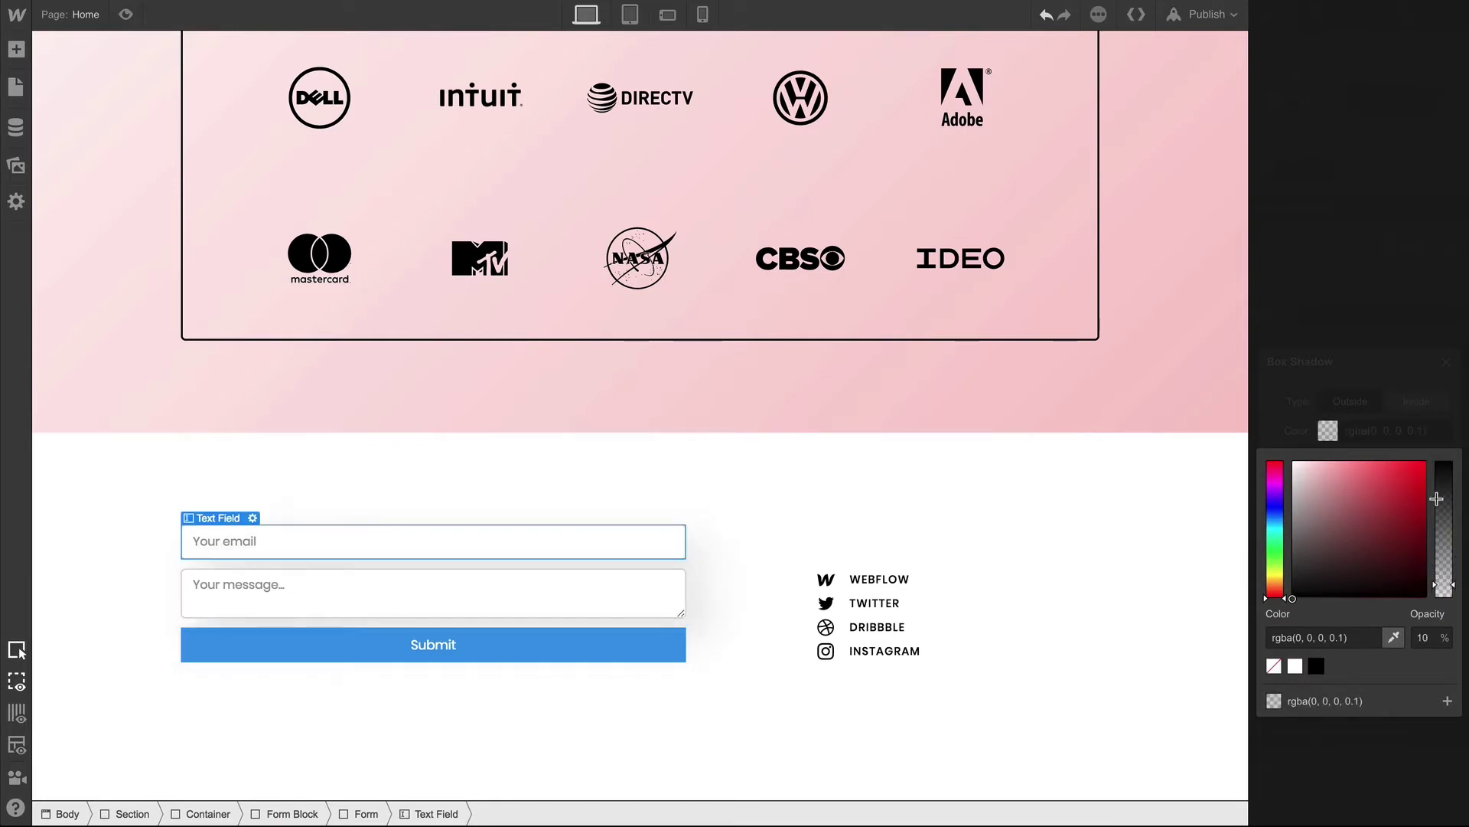
pyautogui.click(1428, 433)
pyautogui.click(1445, 364)
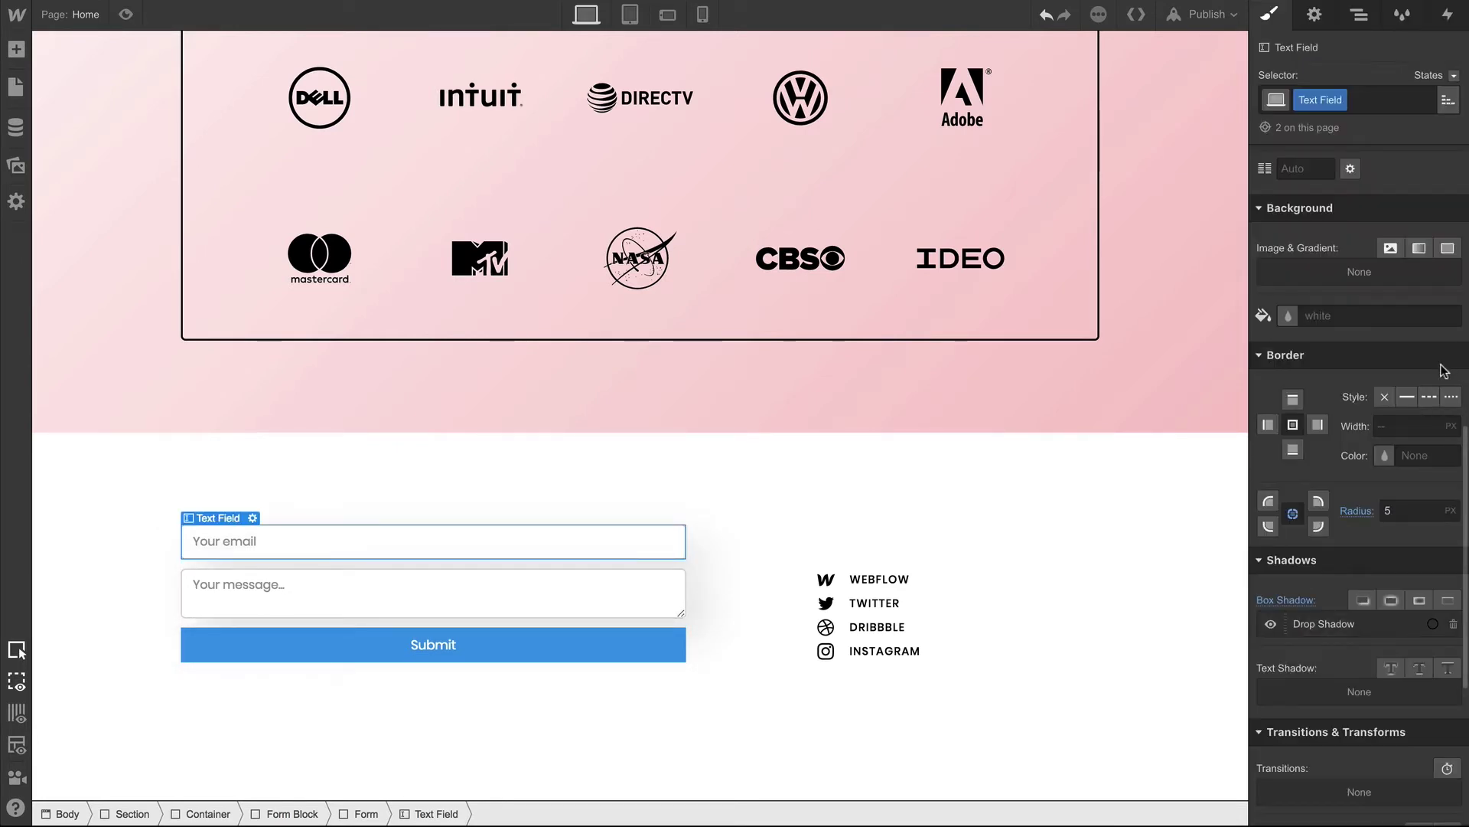
pyautogui.click(633, 640)
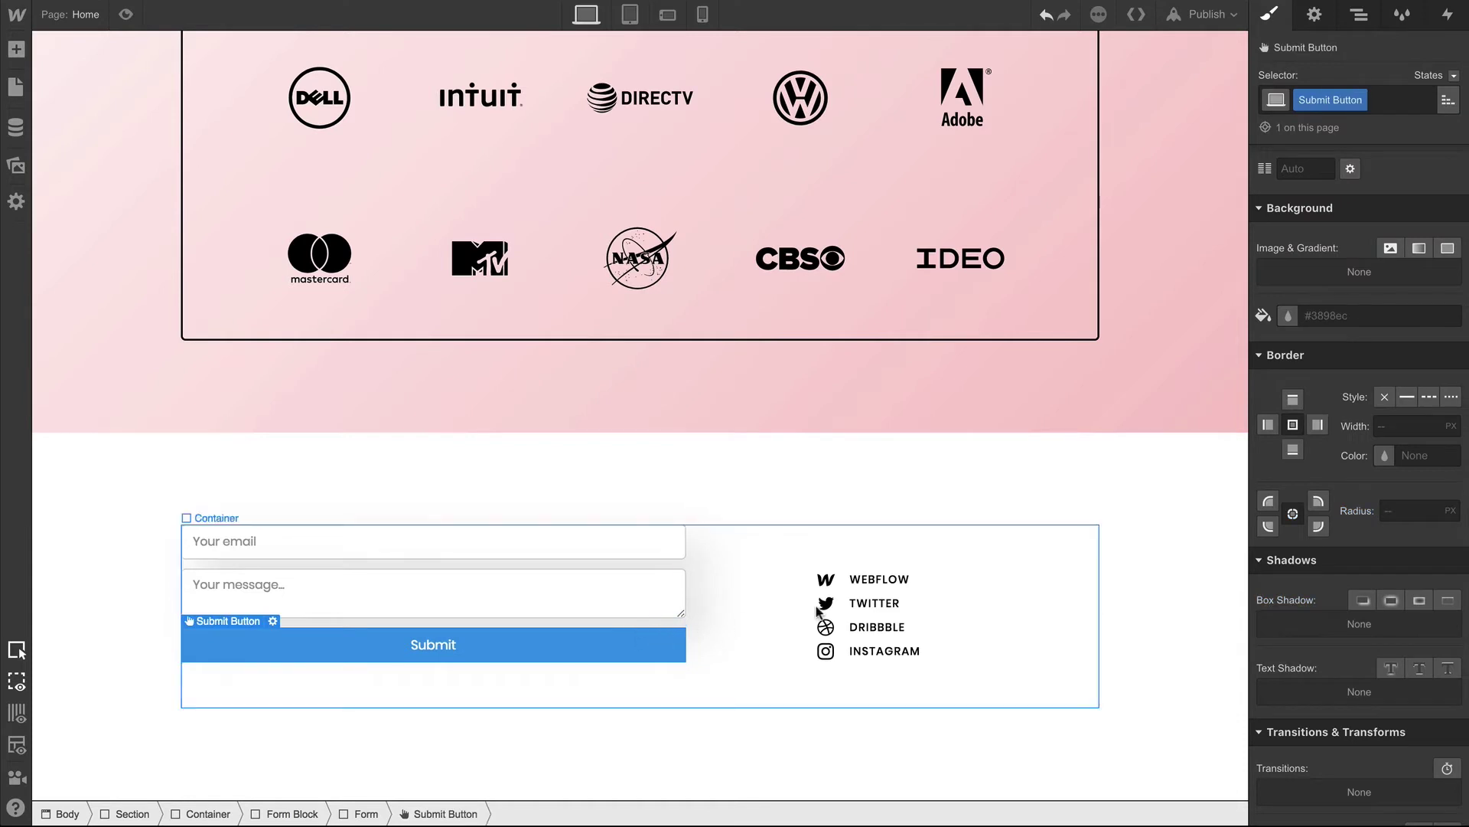
# Add a Submit button shadow: 30 px distance, 70 px blur, roughly 10% black
pyautogui.click(1362, 600)
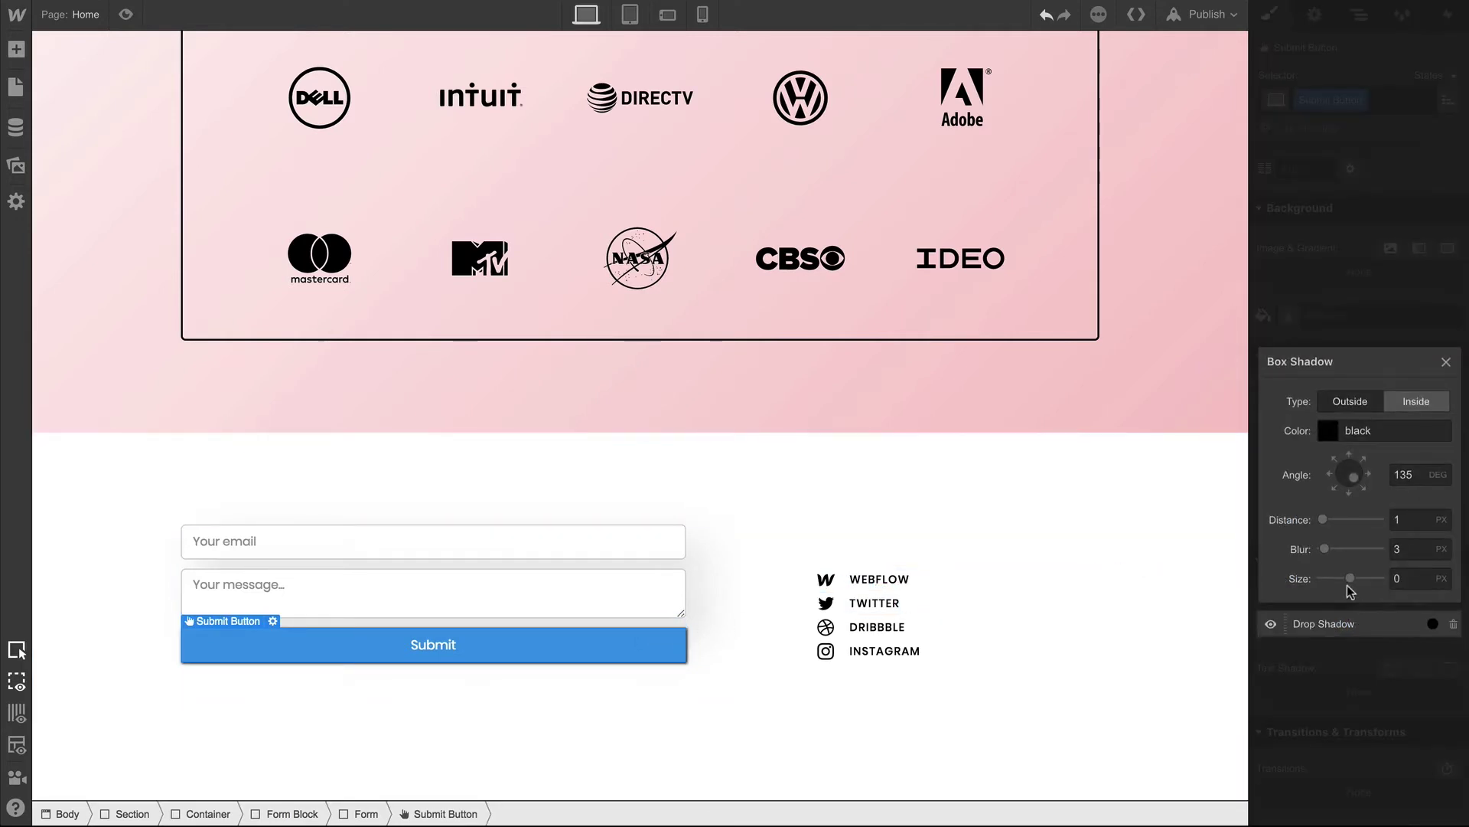
pyautogui.moveTo(1323, 520); pyautogui.dragTo(1357, 520)
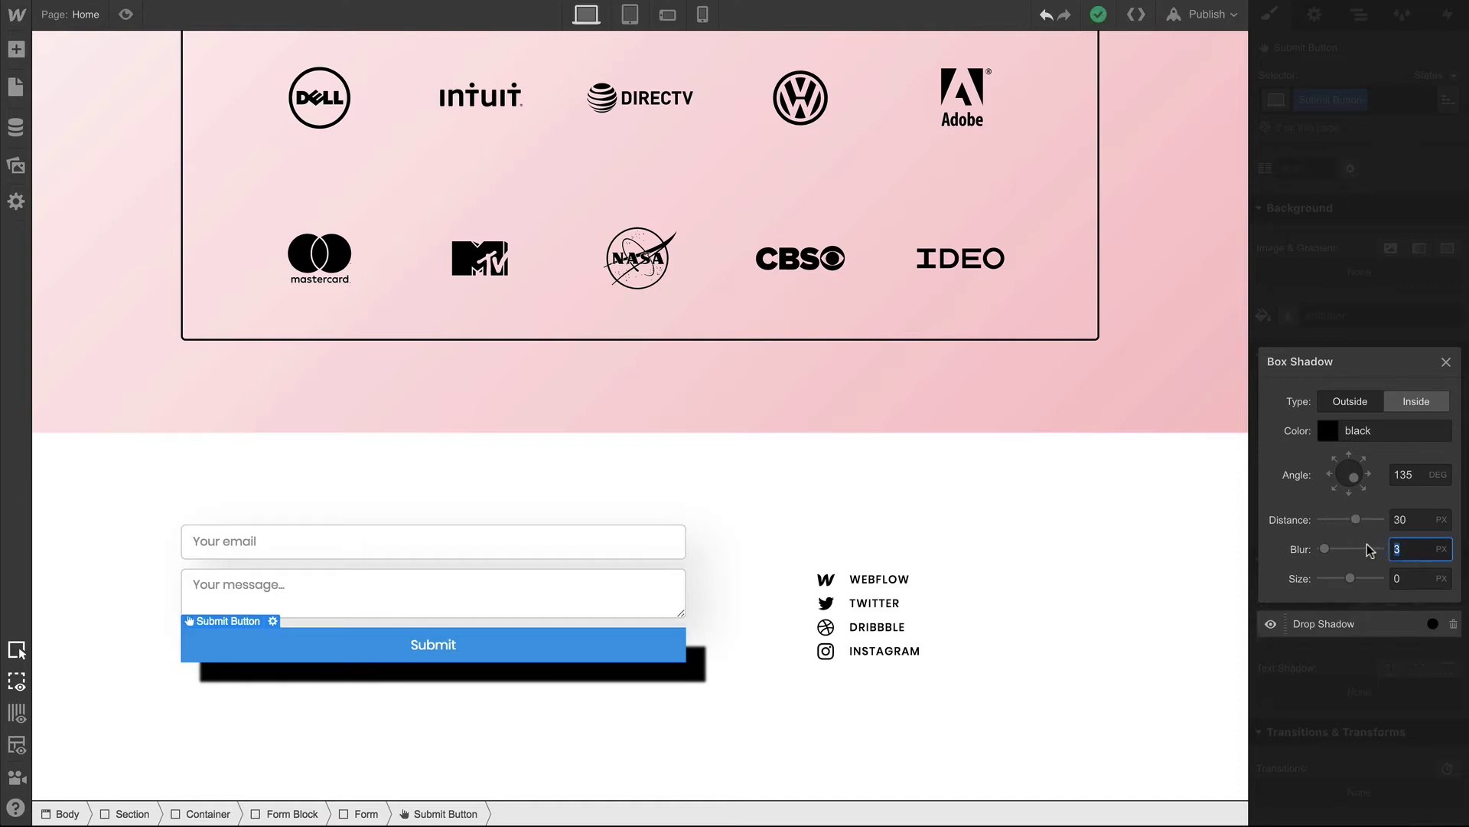
pyautogui.write('70')
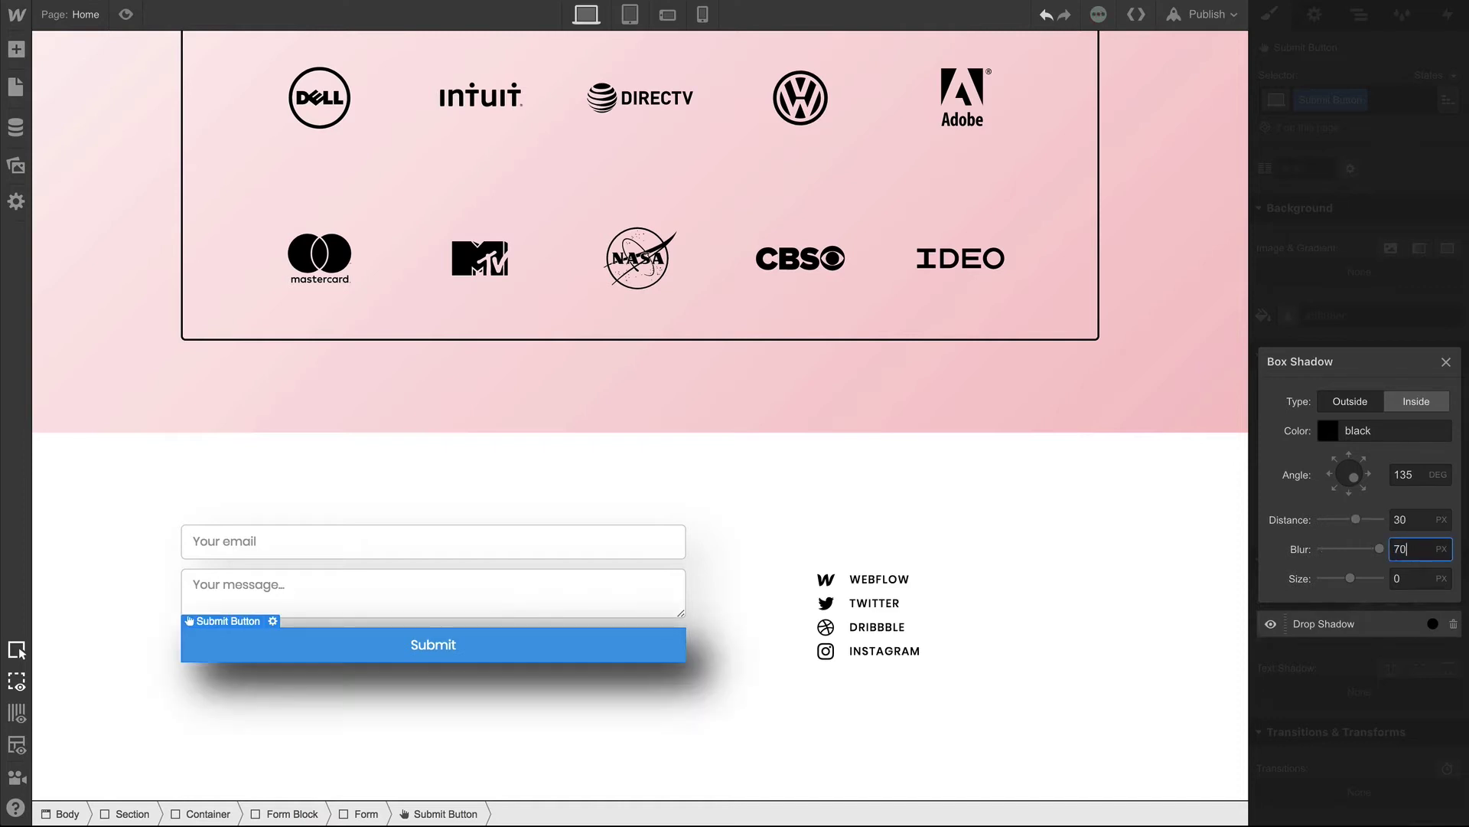
pyautogui.click(1330, 433)
pyautogui.moveTo(1438, 514); pyautogui.dragTo(1442, 576)
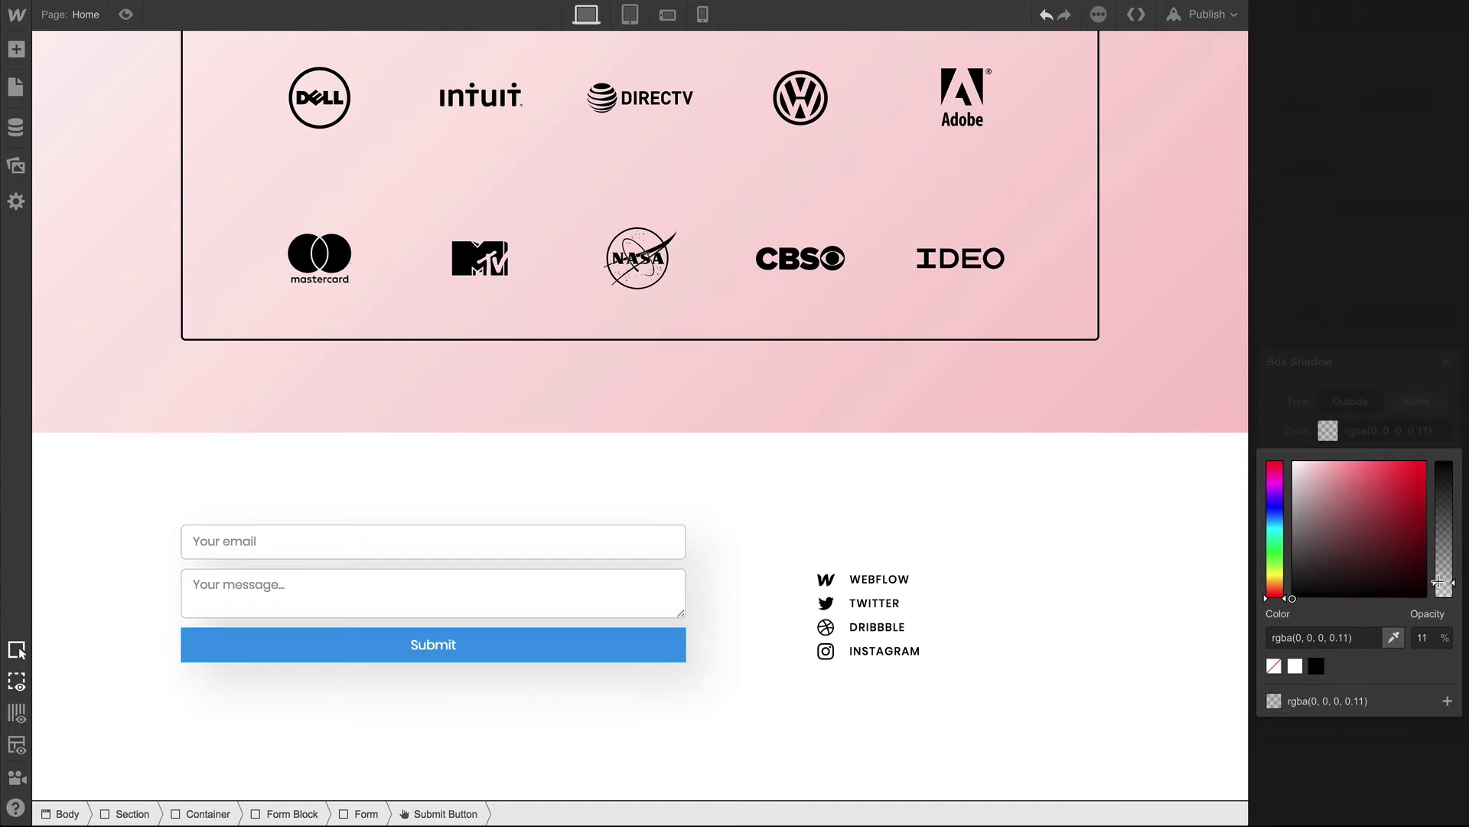
pyautogui.click(1428, 376)
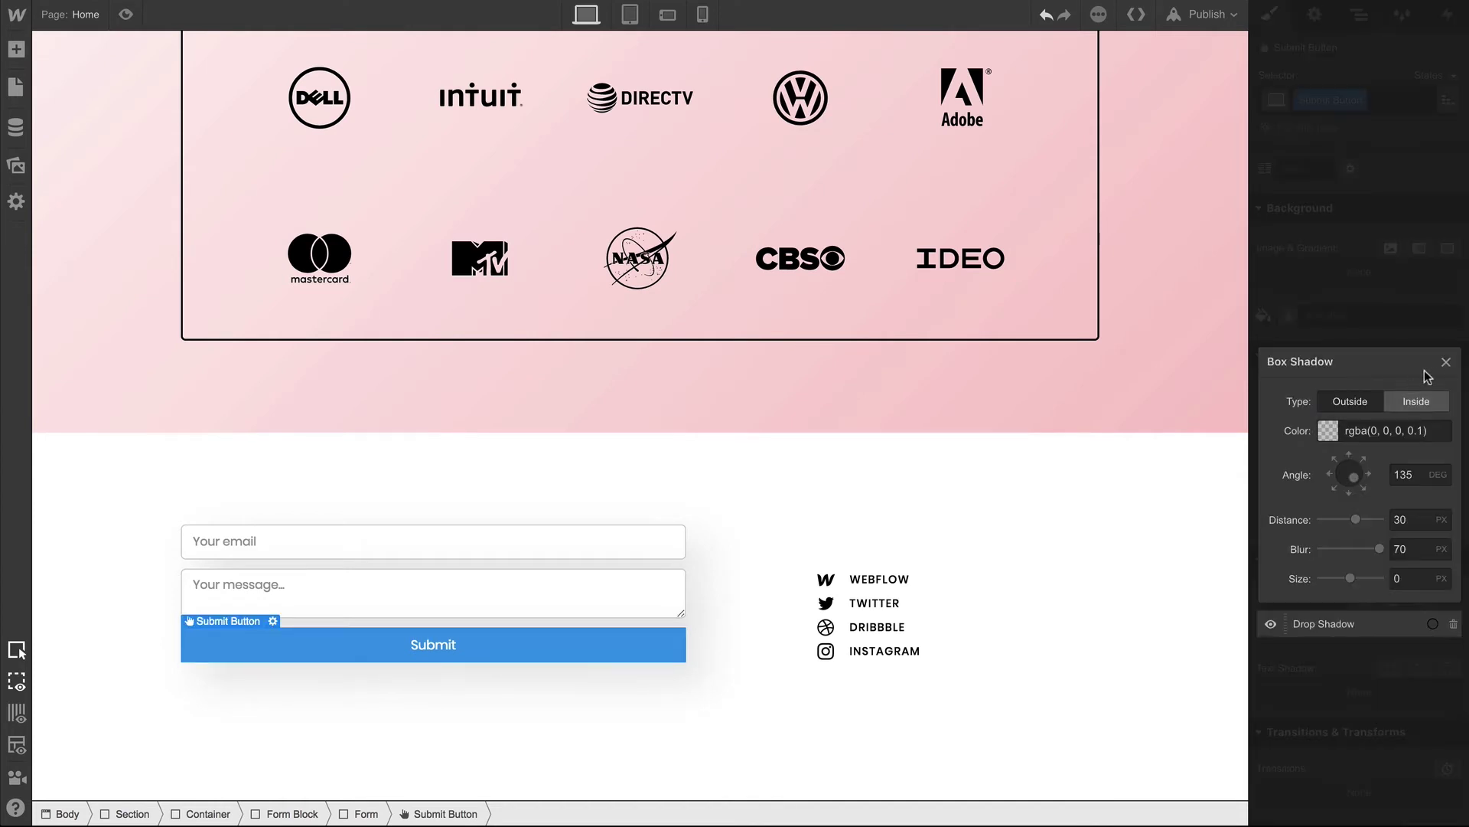
pyautogui.click(1446, 363)
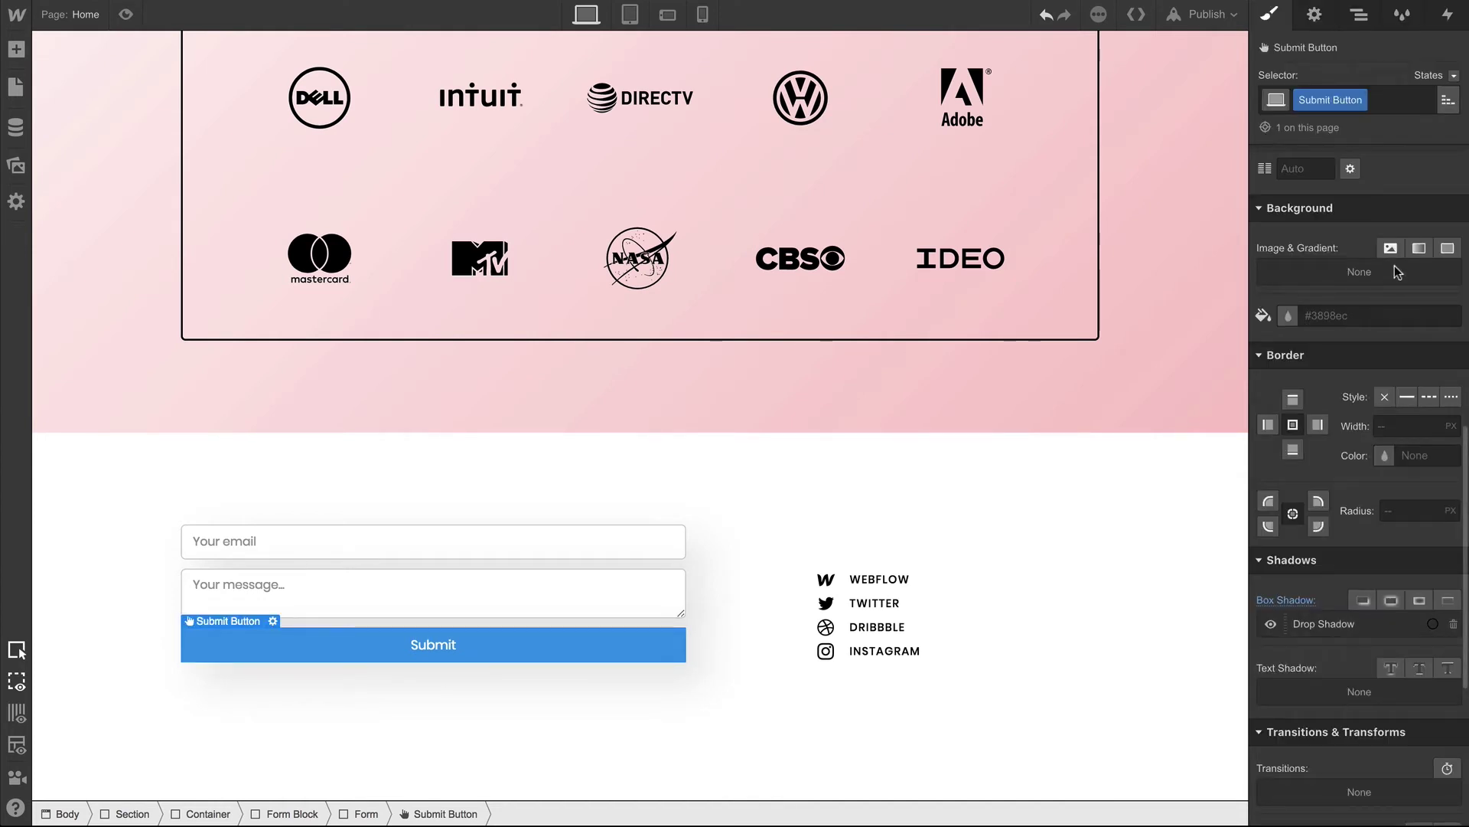
# Give the Submit button a linear gradient from pale to deeper pink sampled from the logo section
pyautogui.click(1418, 249)
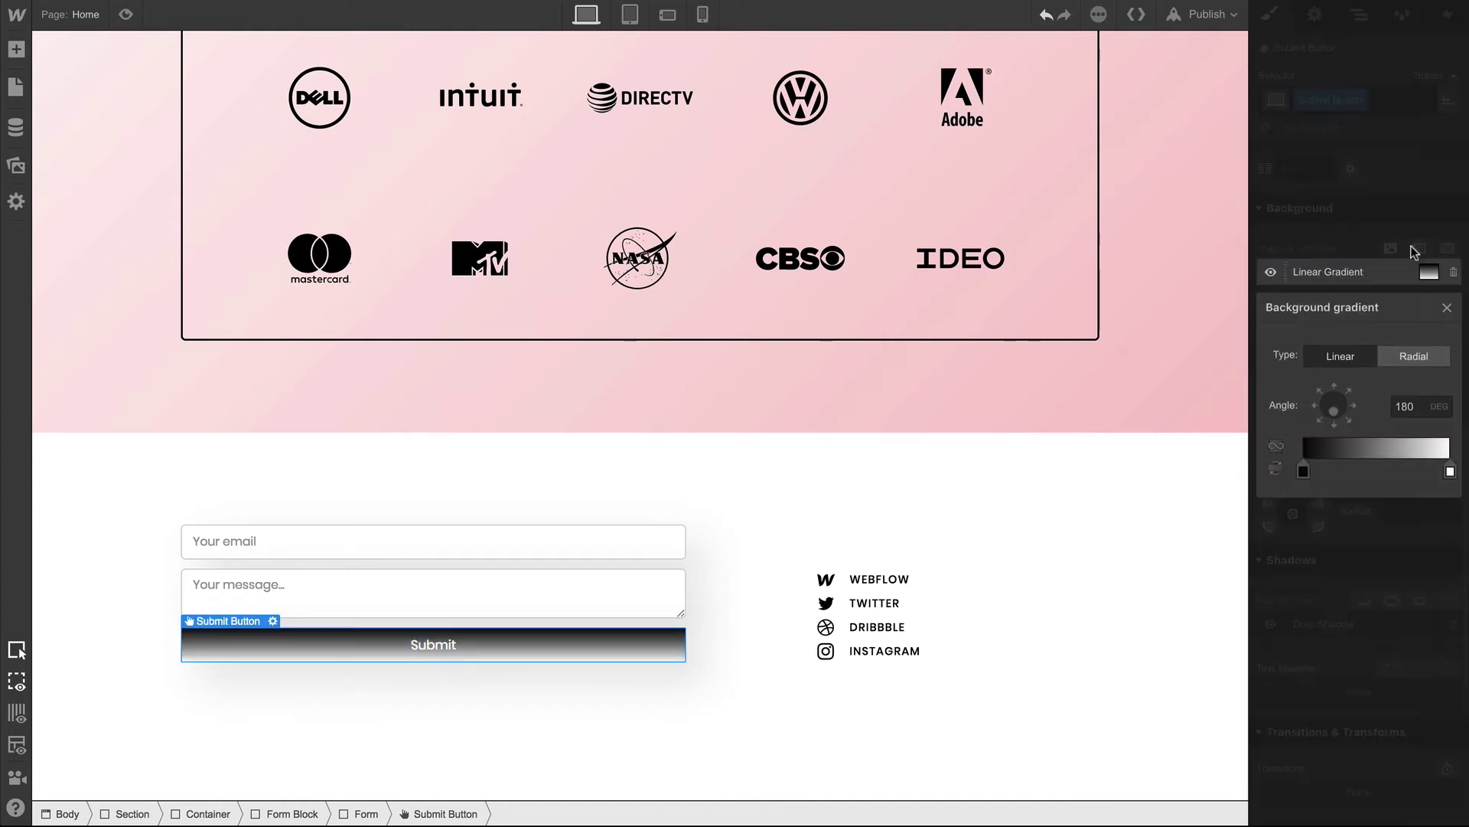
pyautogui.click(1304, 470)
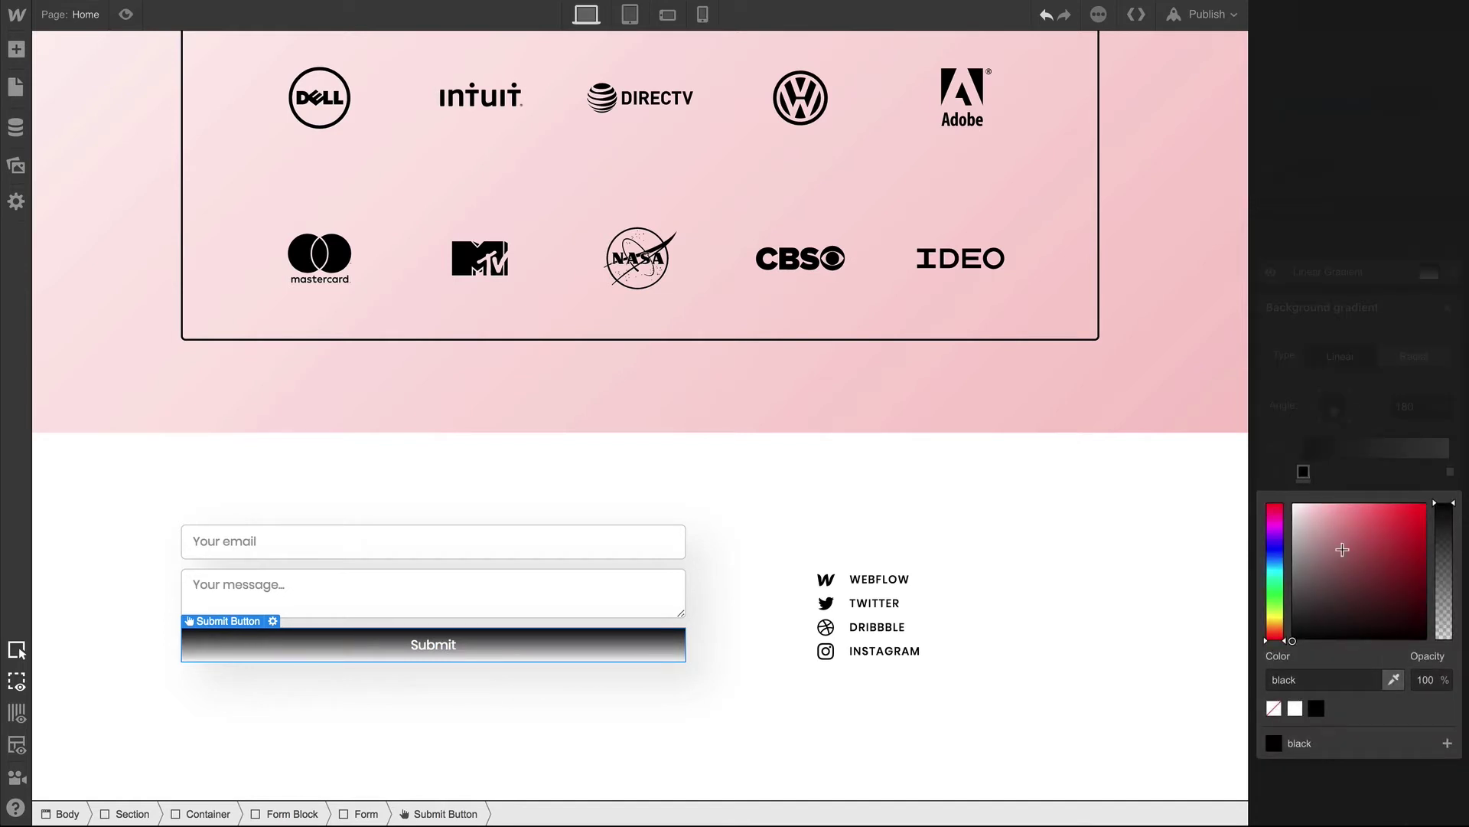
pyautogui.click(1393, 678)
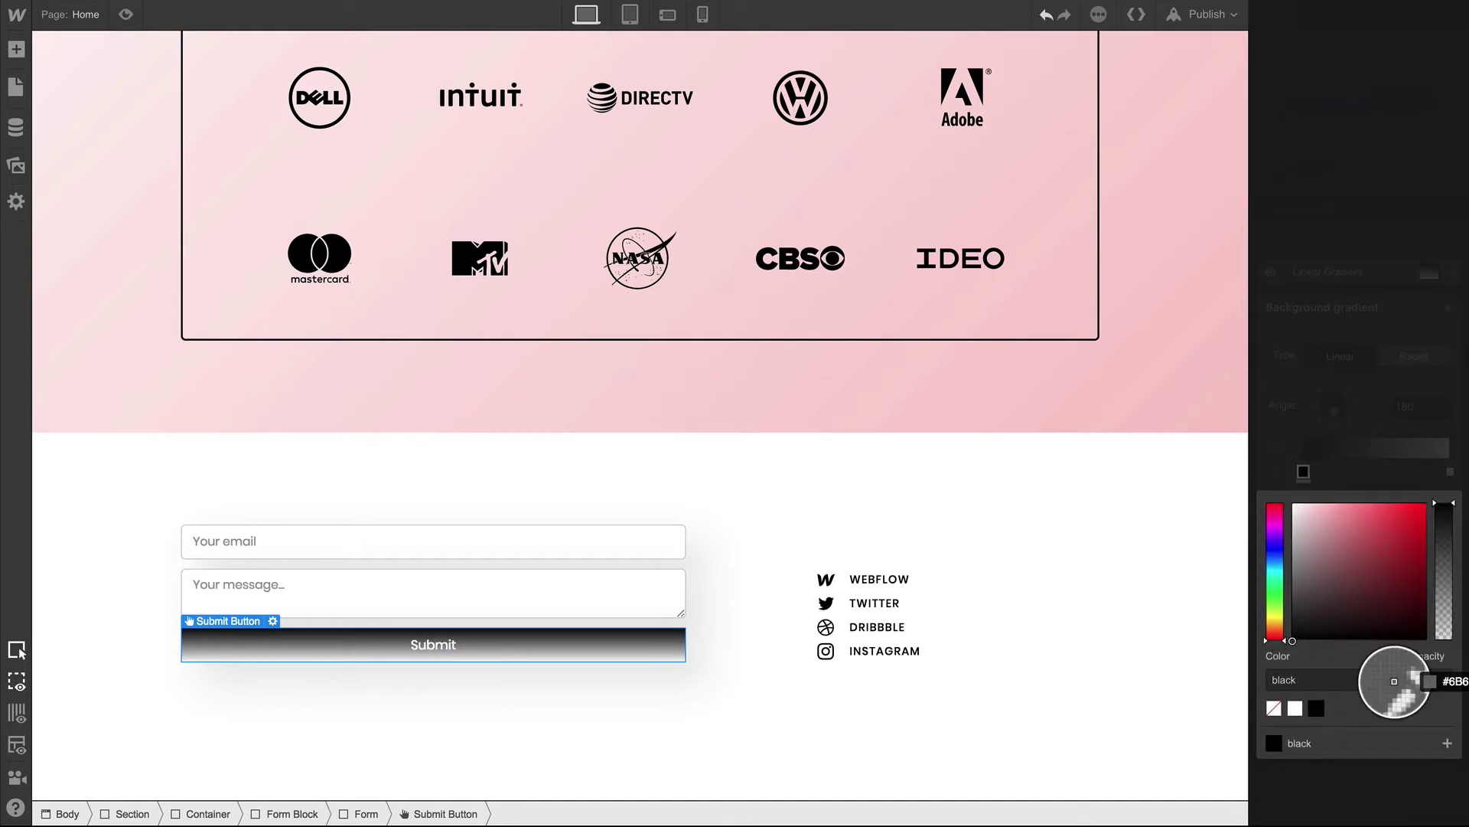
pyautogui.click(549, 136)
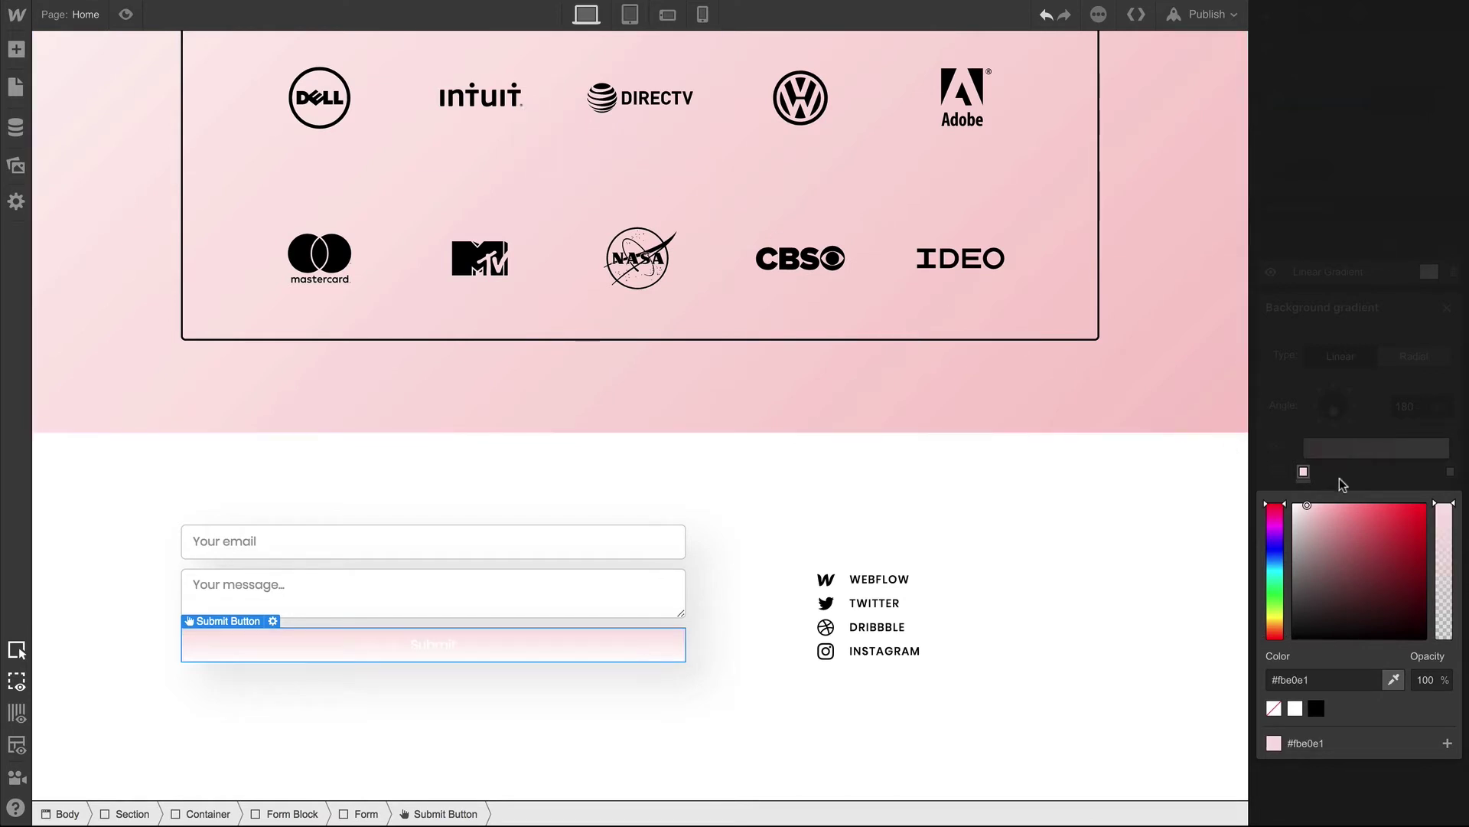
pyautogui.click(1442, 491)
pyautogui.click(1449, 470)
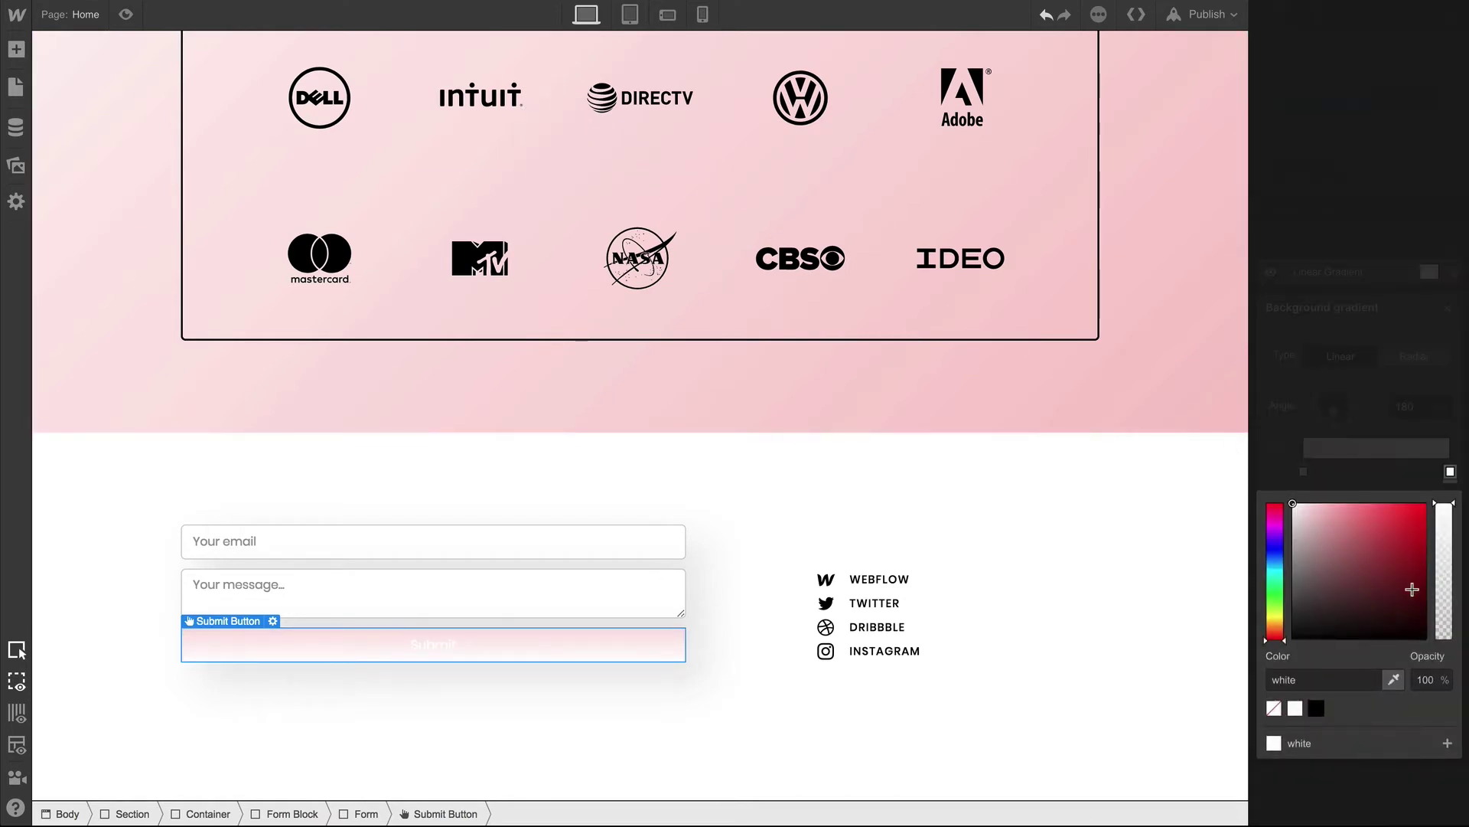
pyautogui.click(1393, 679)
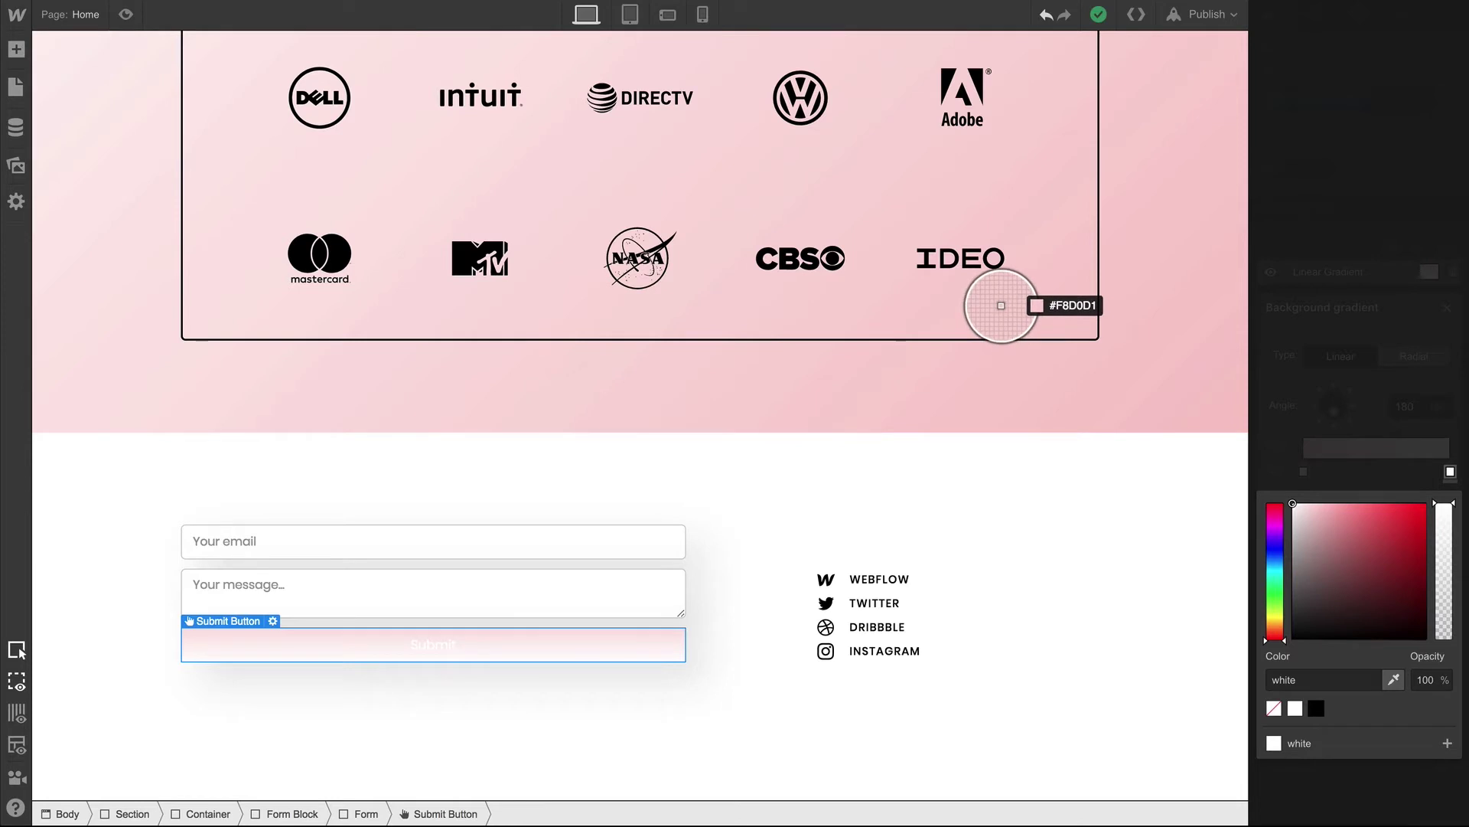
pyautogui.click(1000, 307)
pyautogui.click(1334, 440)
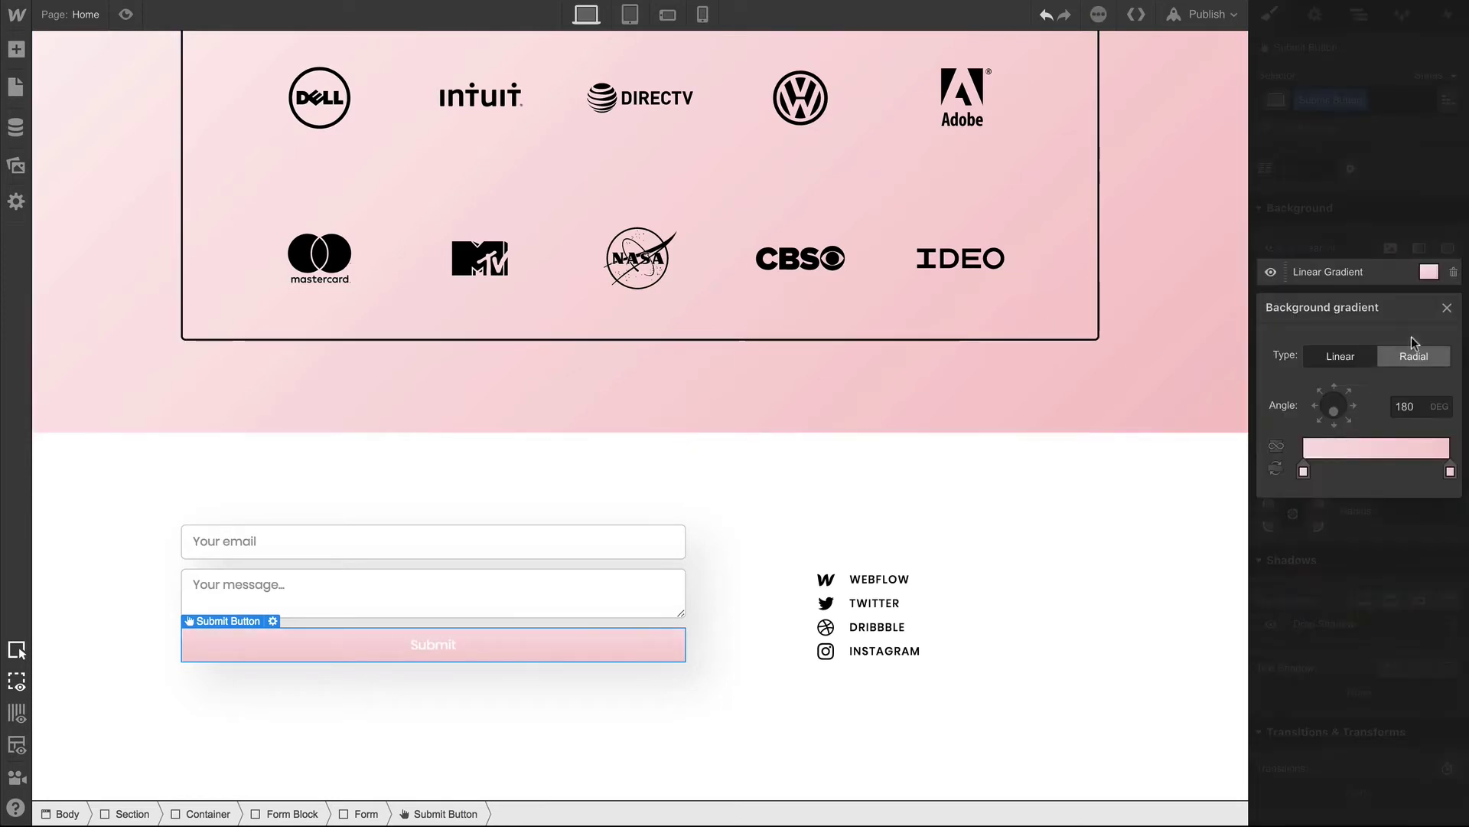
pyautogui.click(1447, 311)
# Make the Submit label black with 500 - Medium font weight
pyautogui.scroll(7, 1285, 555)
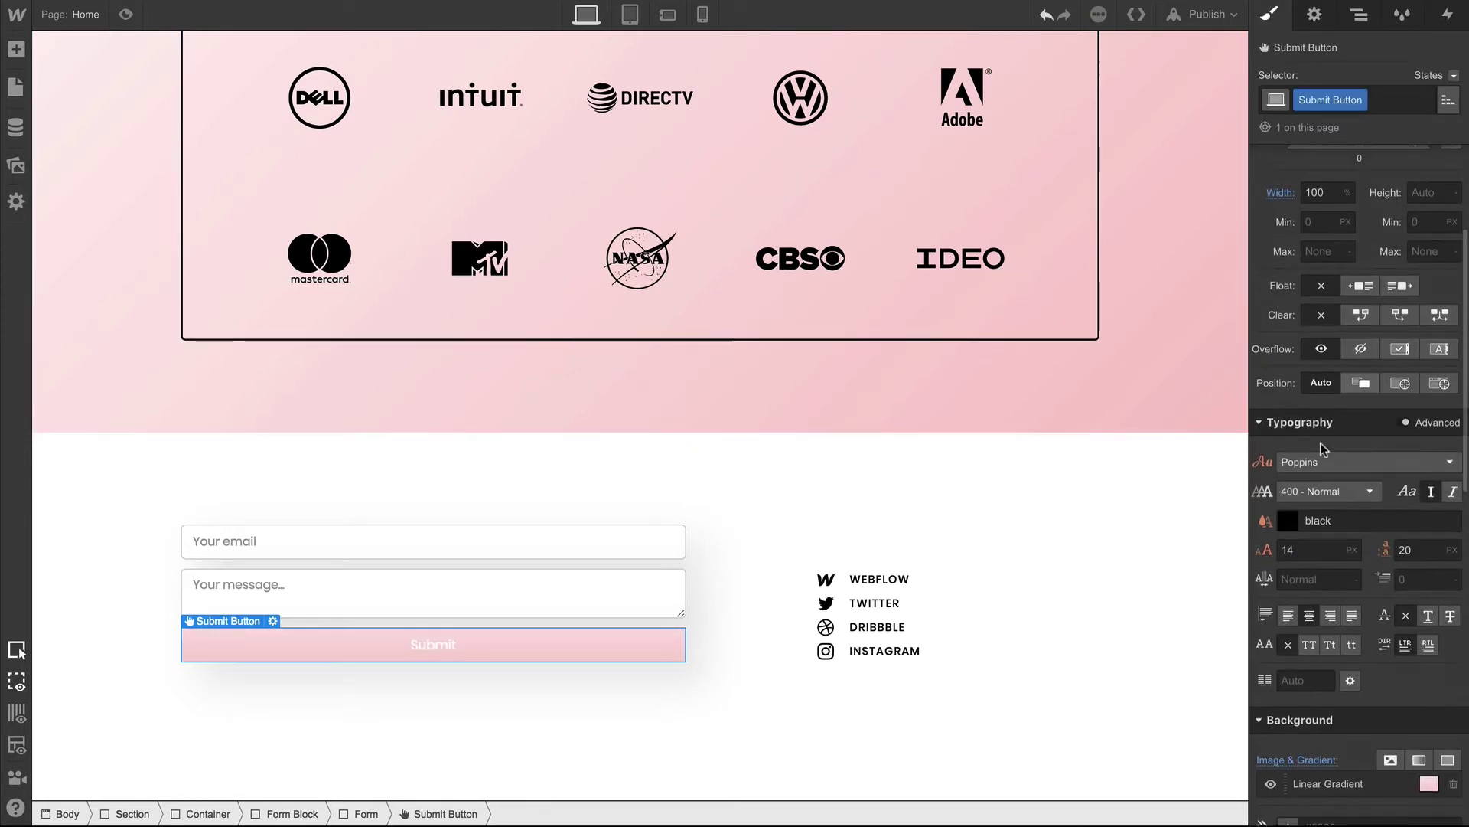
pyautogui.click(1284, 549)
pyautogui.click(1332, 294)
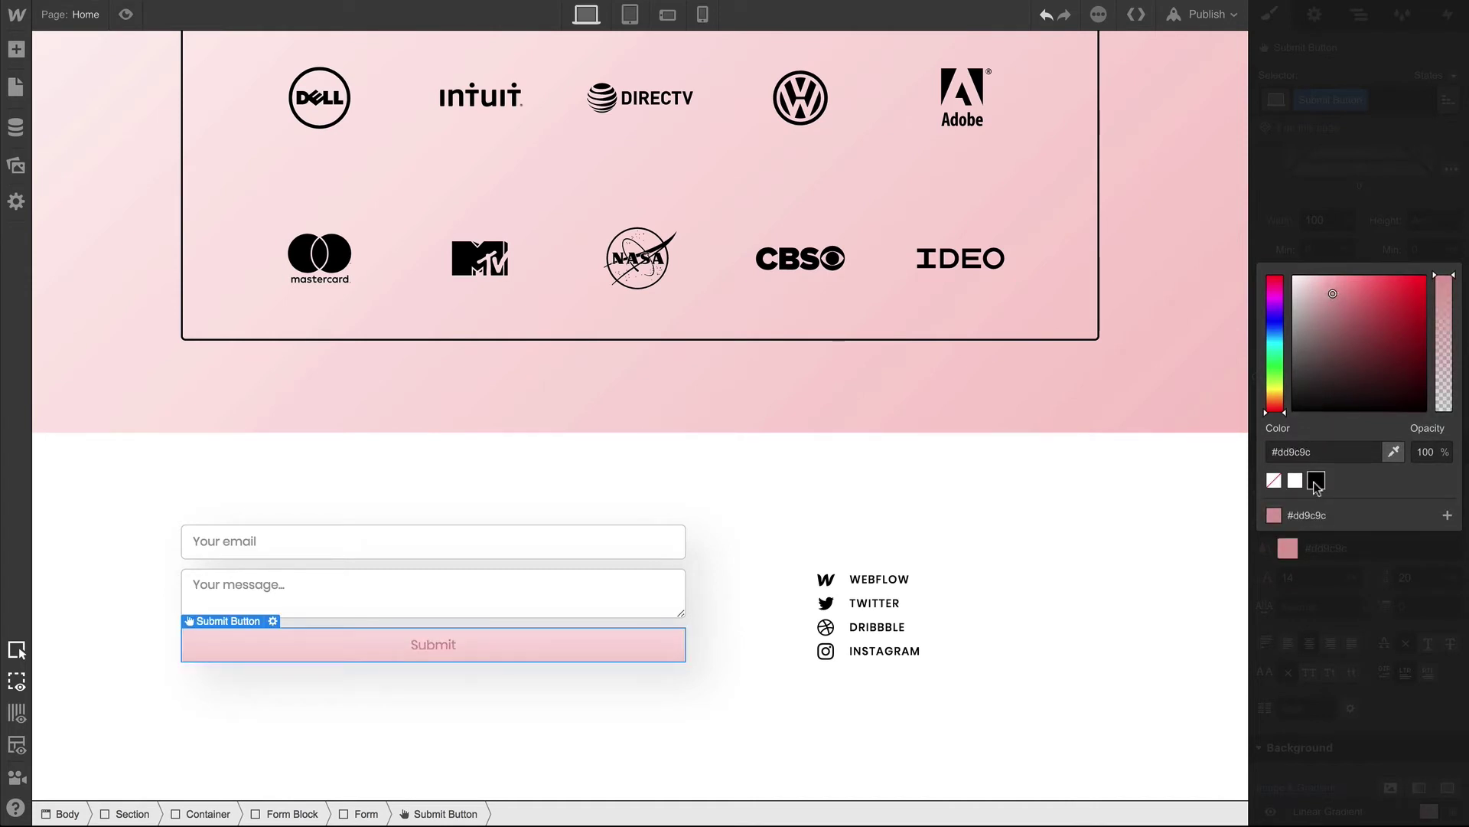
pyautogui.click(1316, 481)
pyautogui.click(1347, 226)
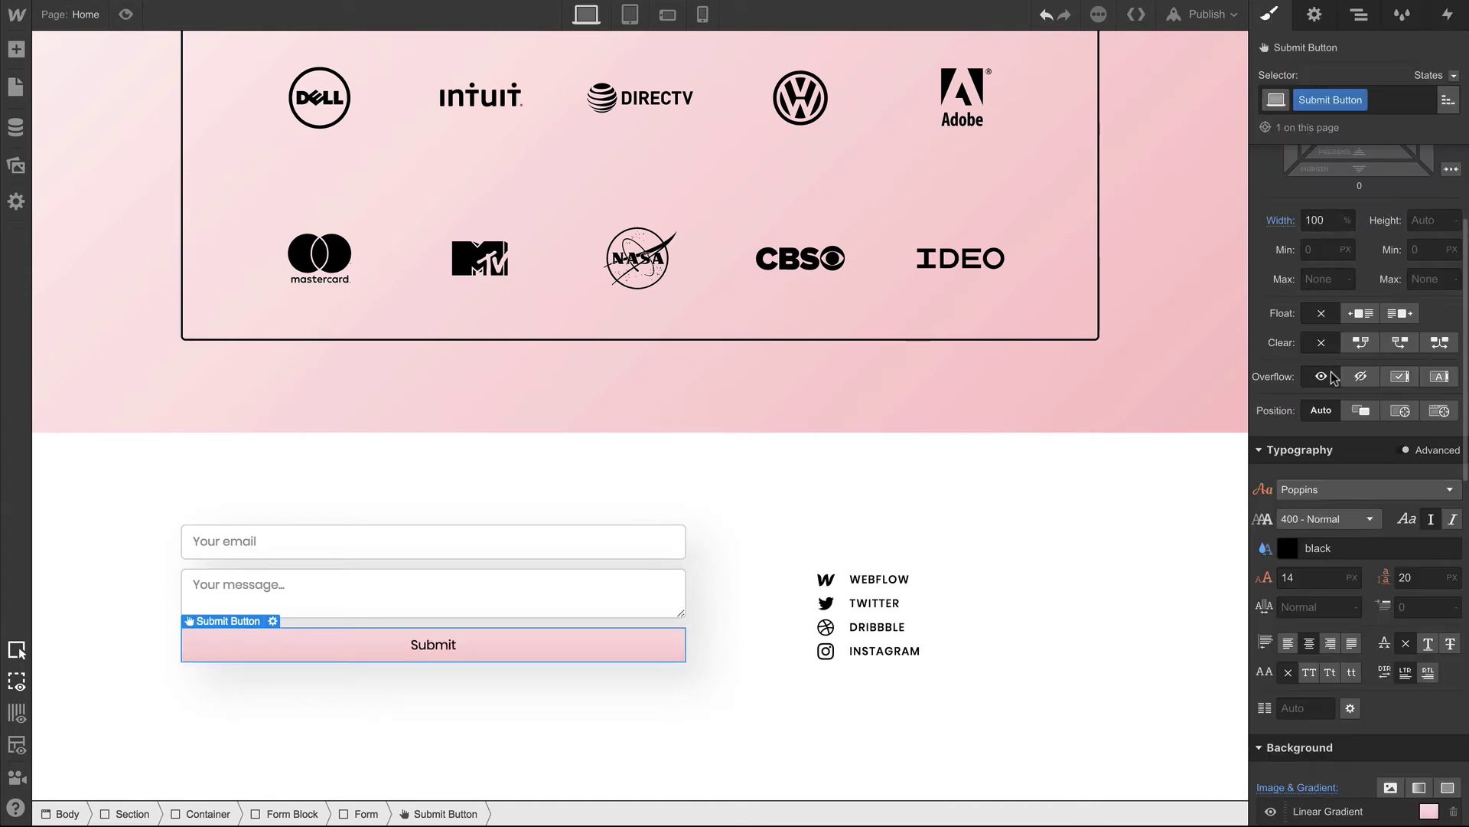
pyautogui.click(1305, 519)
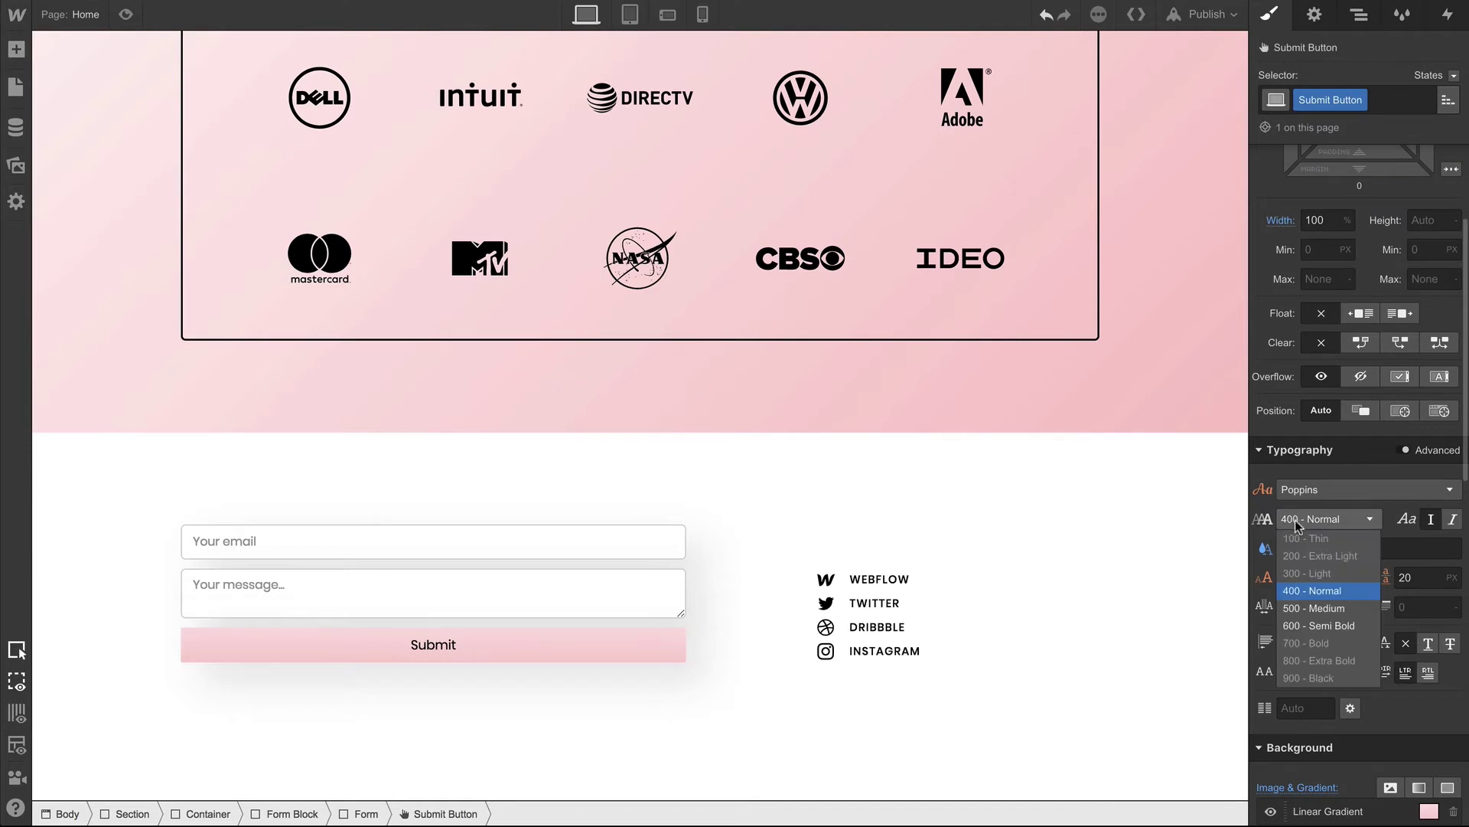
pyautogui.click(1296, 608)
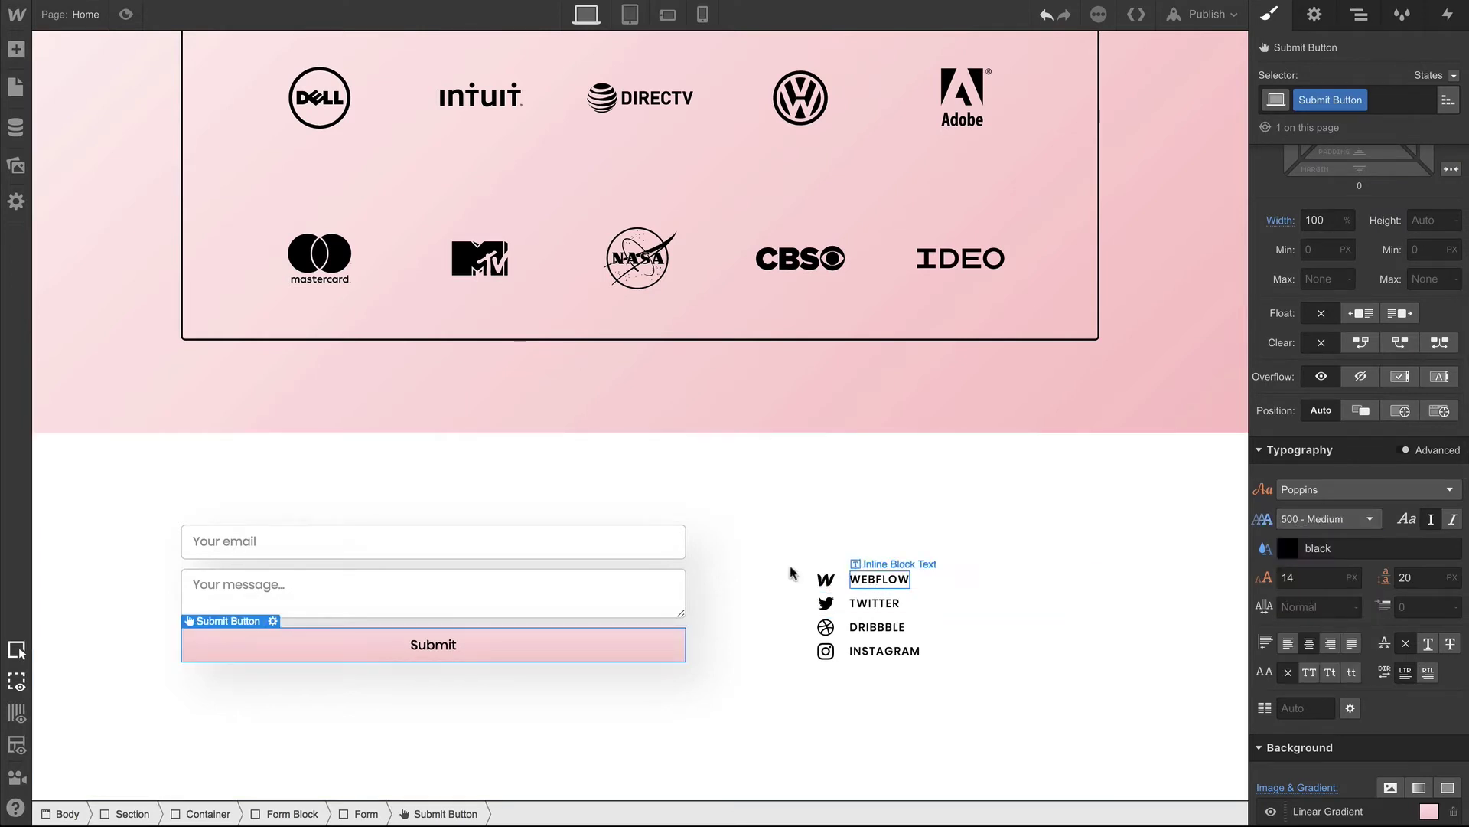
pyautogui.click(646, 594)
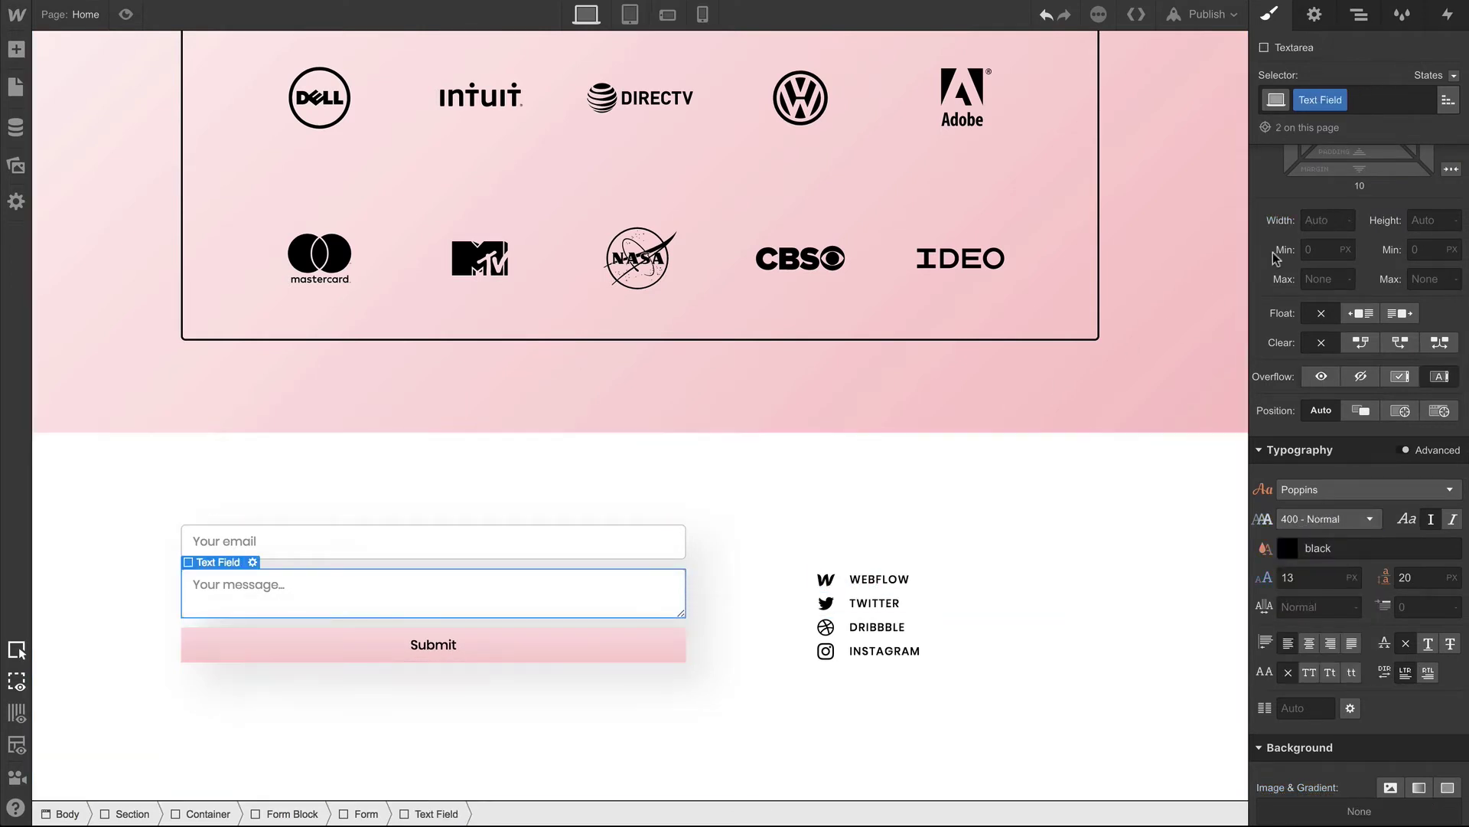
pyautogui.click(1378, 111)
# Add a 'Long' combo class to the message Text Field with 160 px minimum height
pyautogui.write('Long')
pyautogui.press('Return')
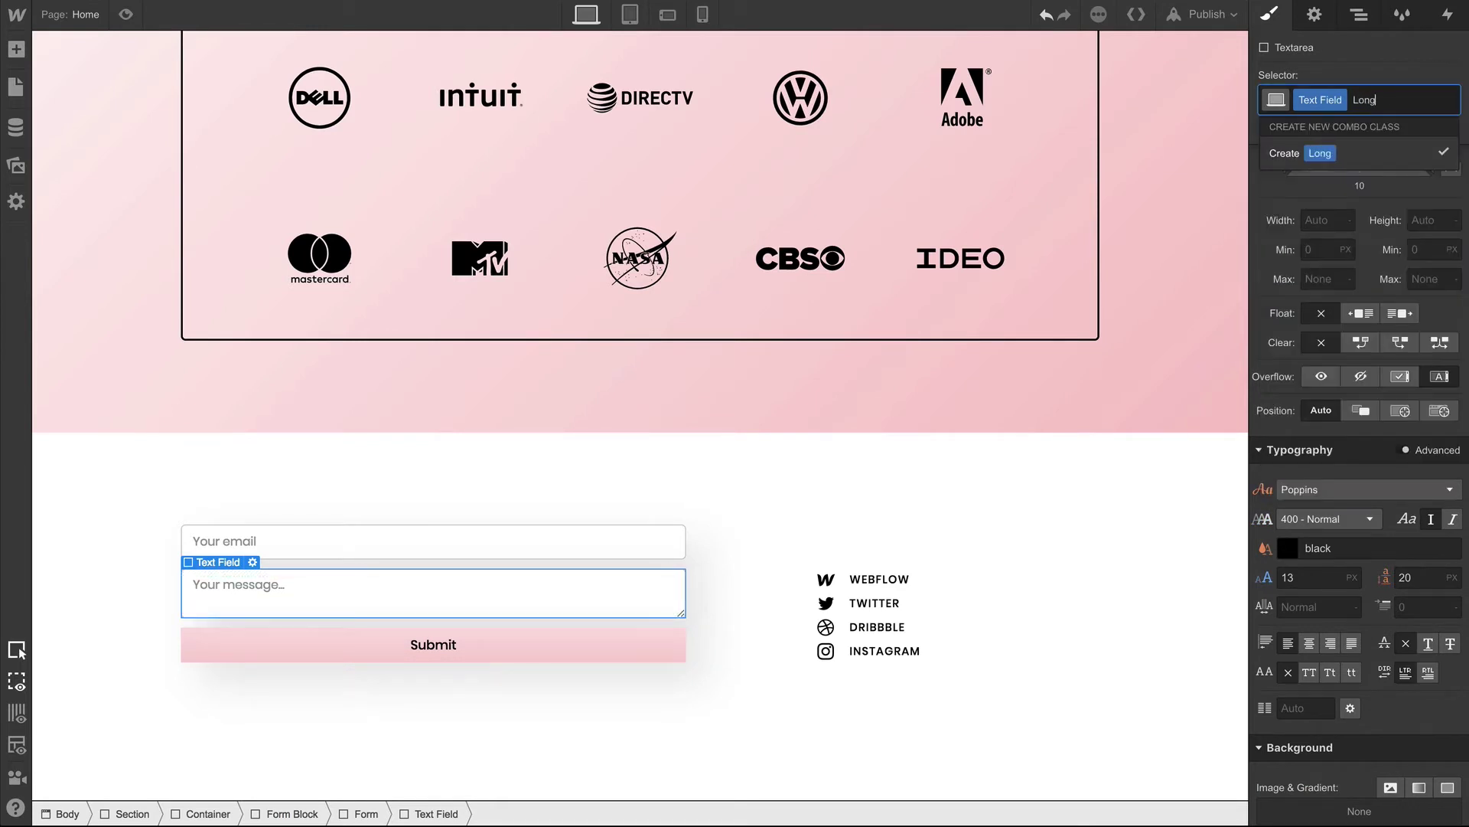
pyautogui.scroll(3, 1416, 241)
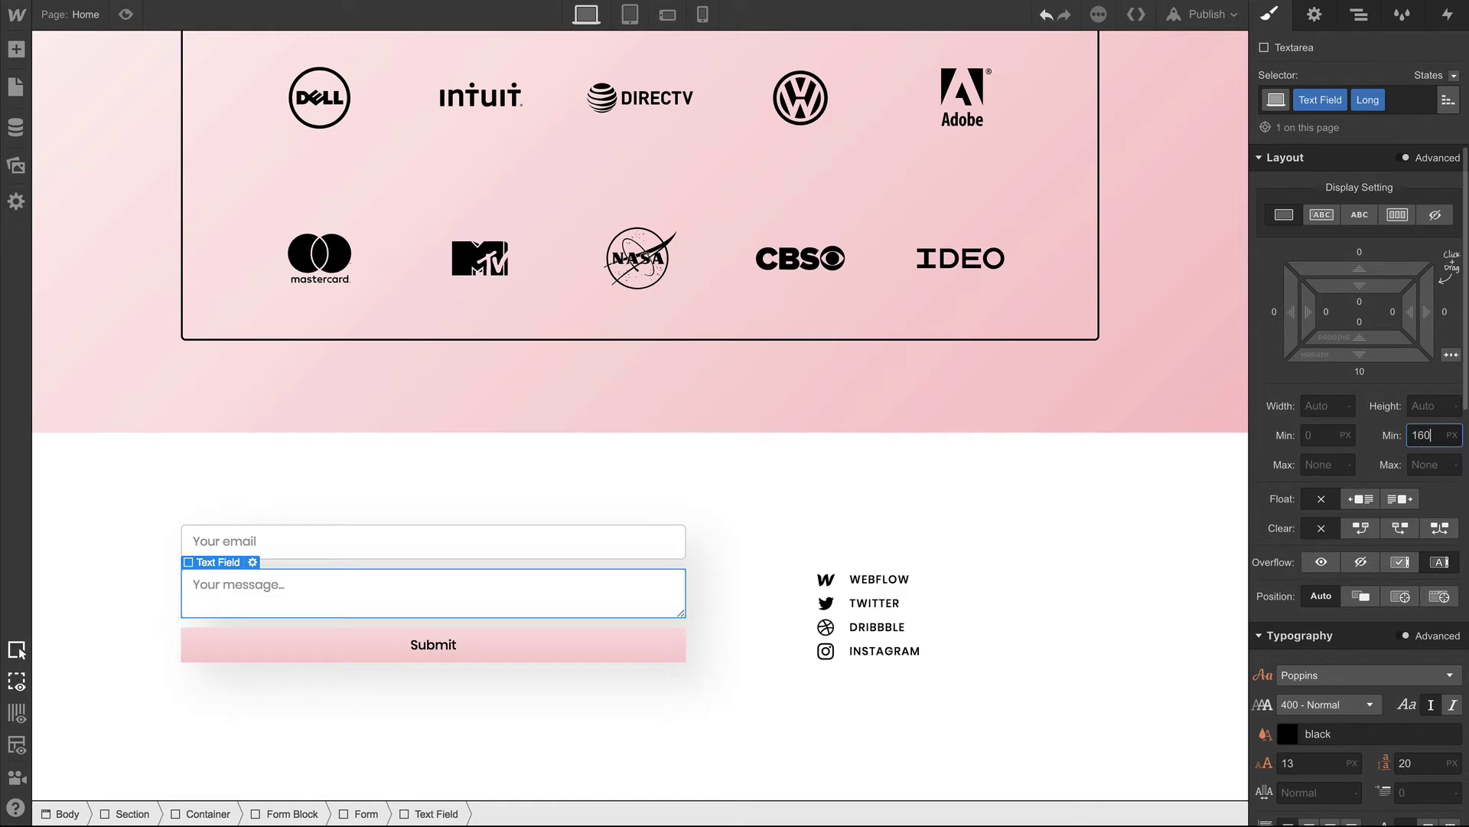
pyautogui.press('Return')
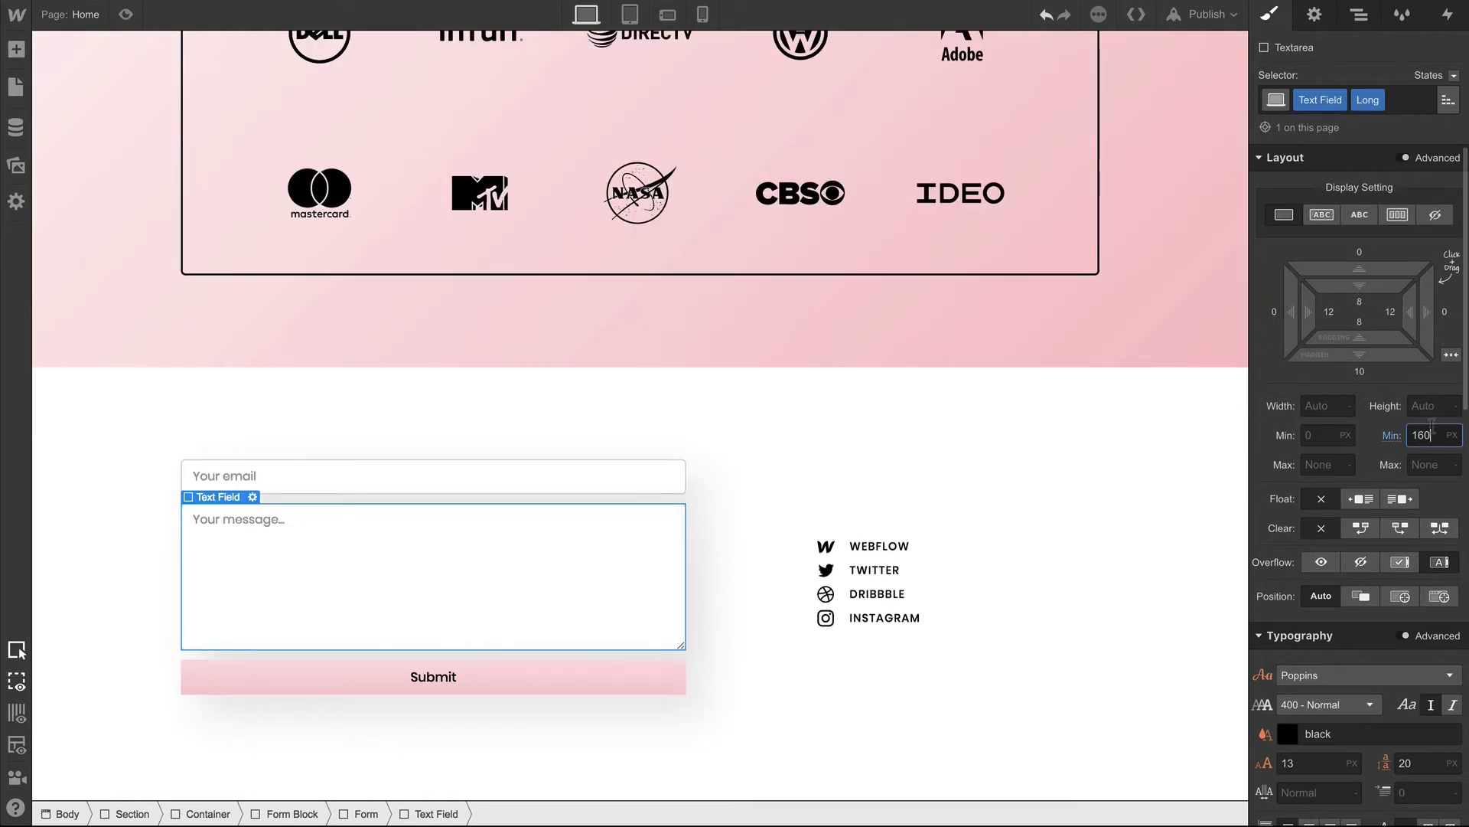
pyautogui.click(870, 517)
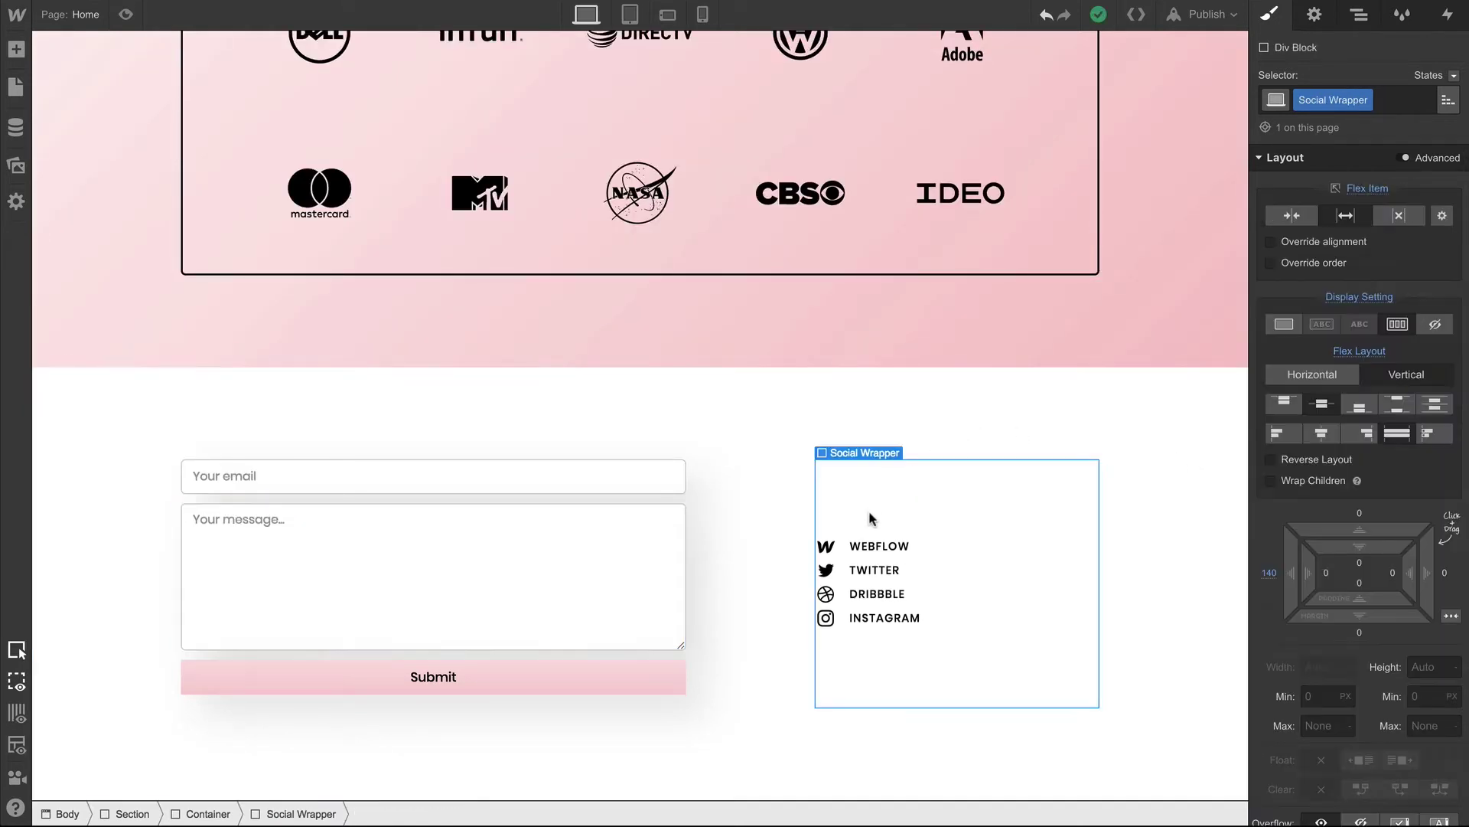
# Set the Form Block's bottom margin to 0
pyautogui.click(796, 514)
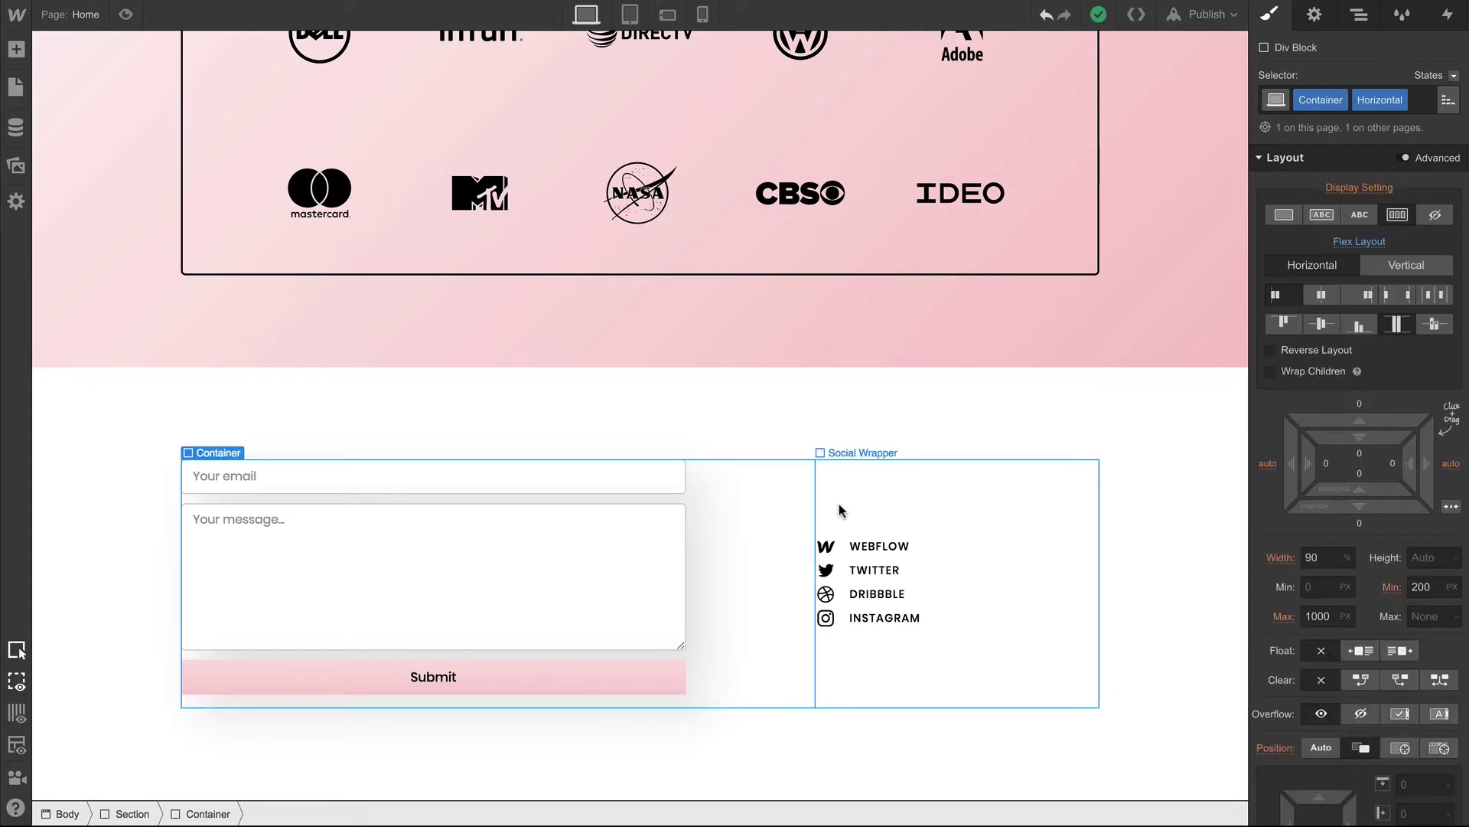
pyautogui.click(660, 494)
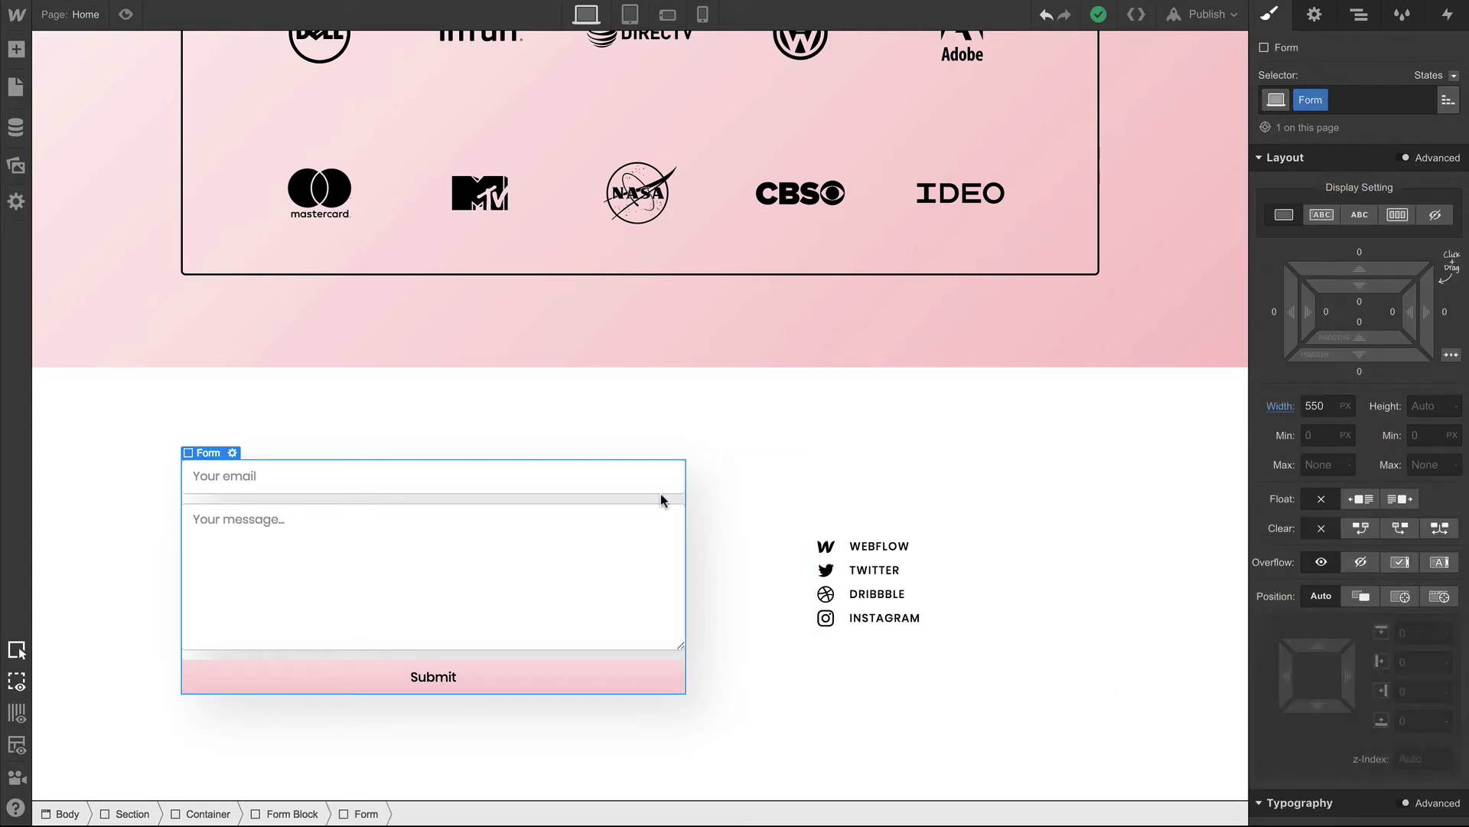
pyautogui.click(306, 811)
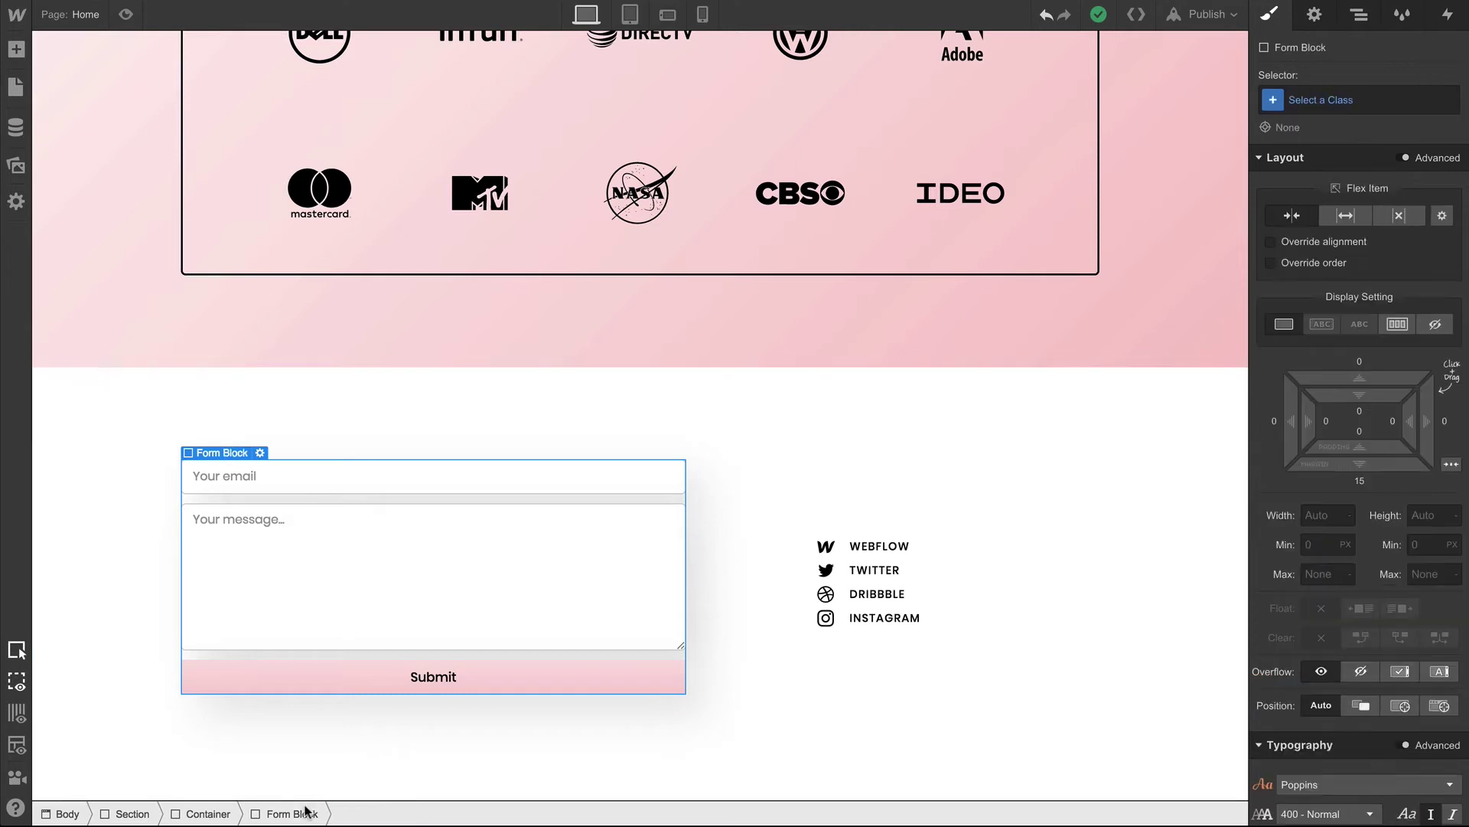
pyautogui.click(1361, 482)
pyautogui.press('Return')
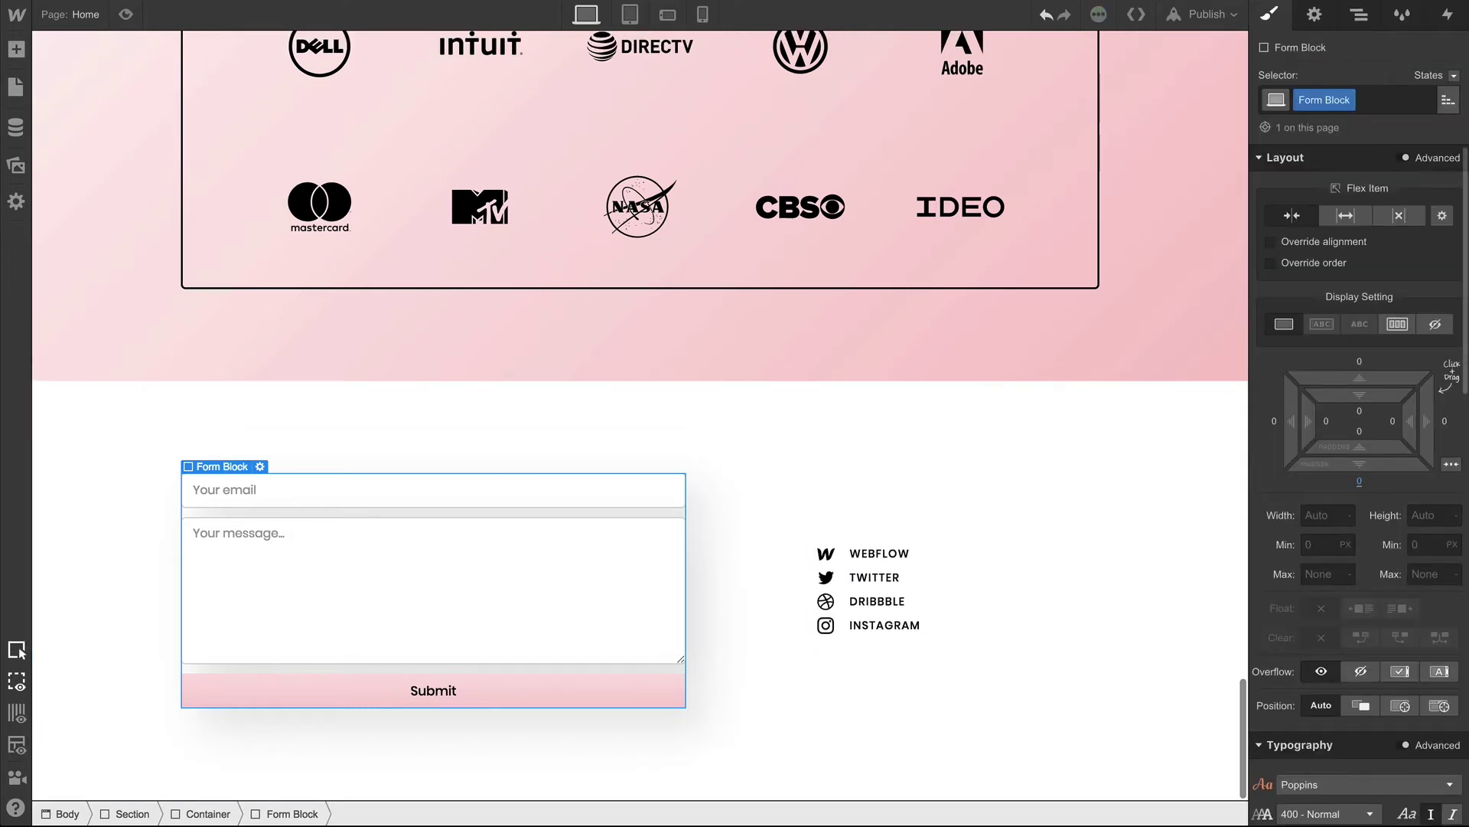
# Give the Social Link class 24 px top and bottom spacing
pyautogui.click(954, 551)
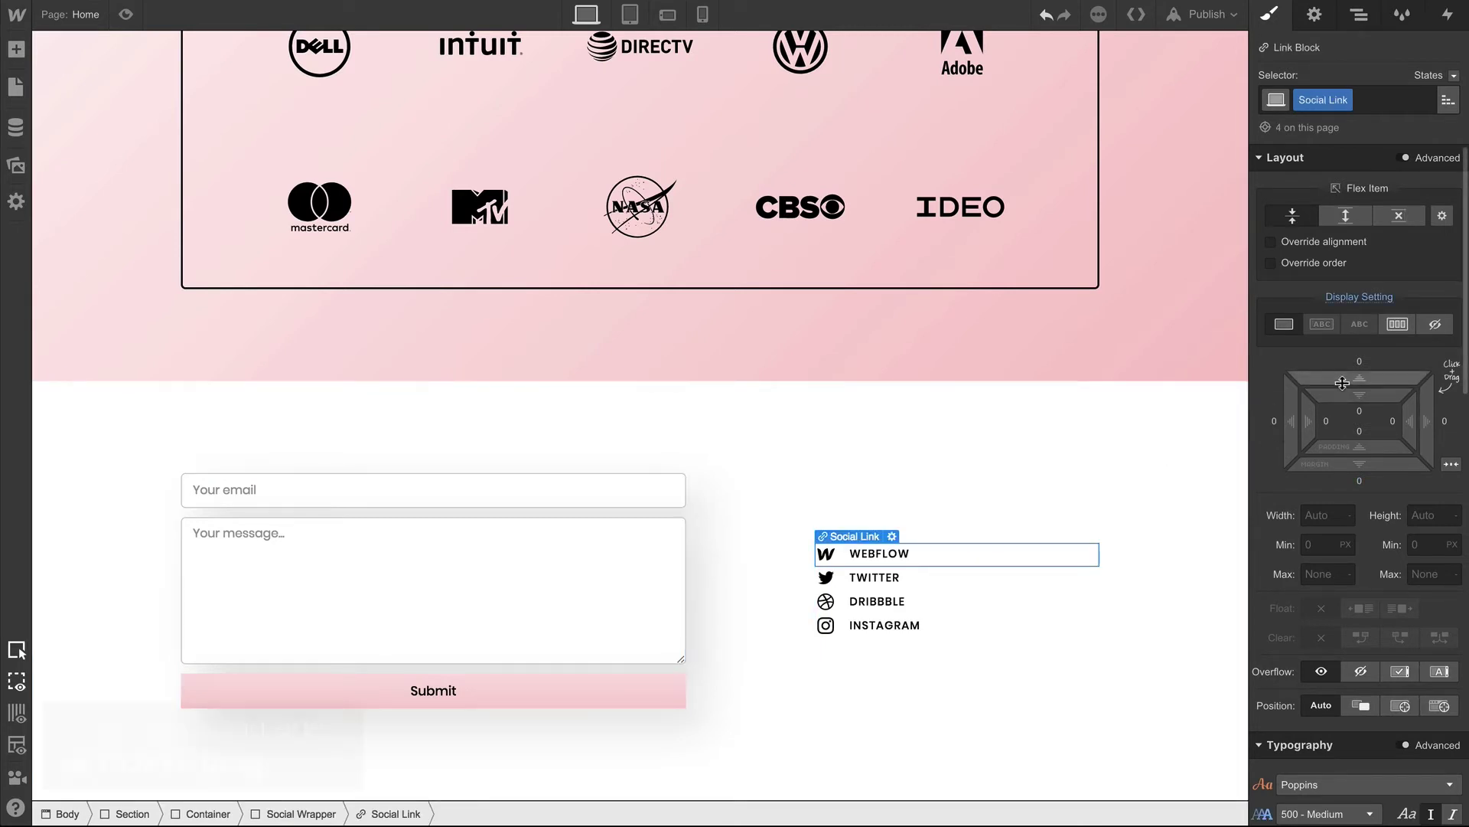
pyautogui.moveTo(1343, 382); pyautogui.dragTo(1343, 352)
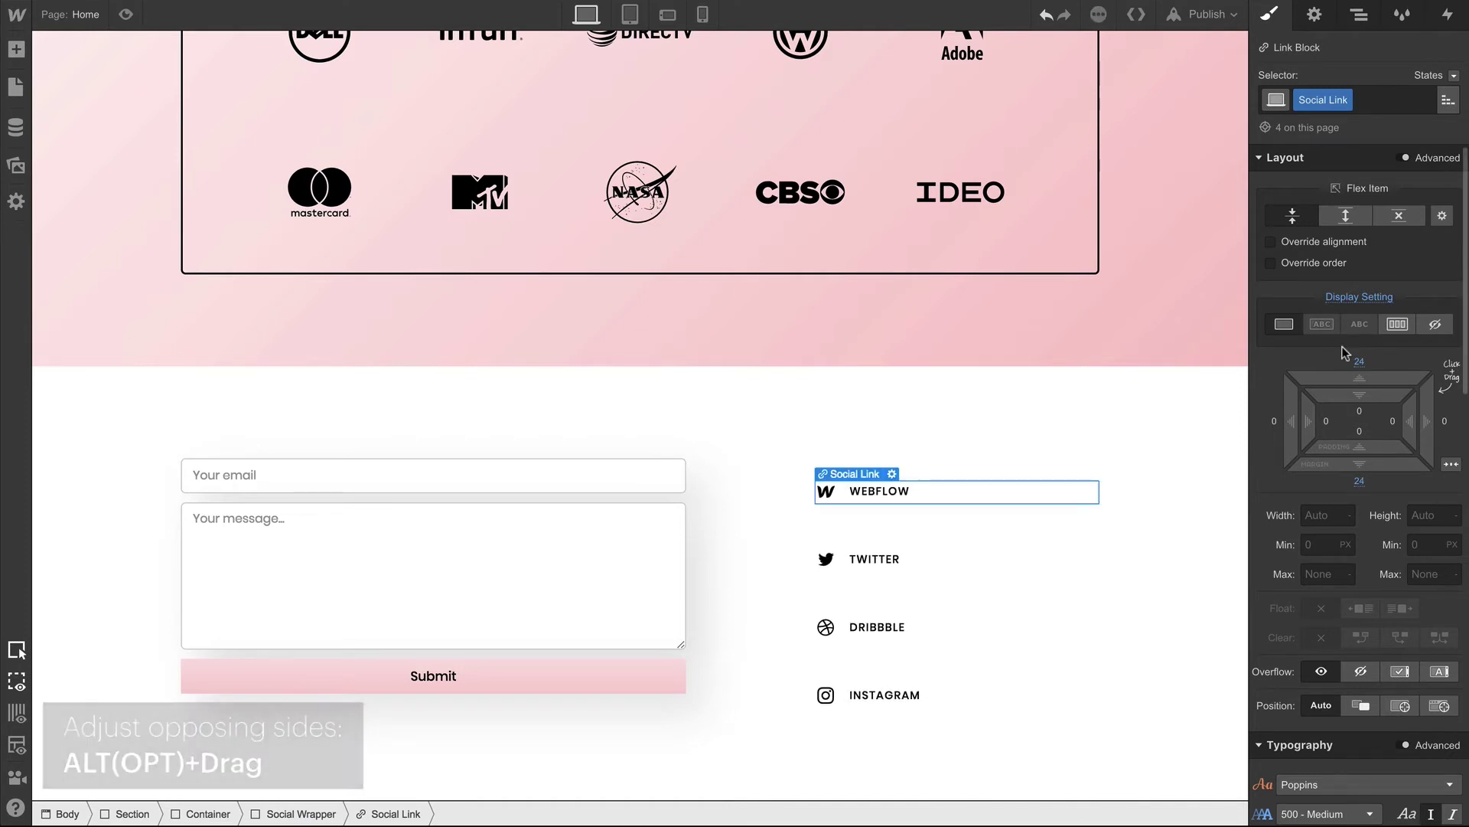
pyautogui.scroll(-1, 590, 507)
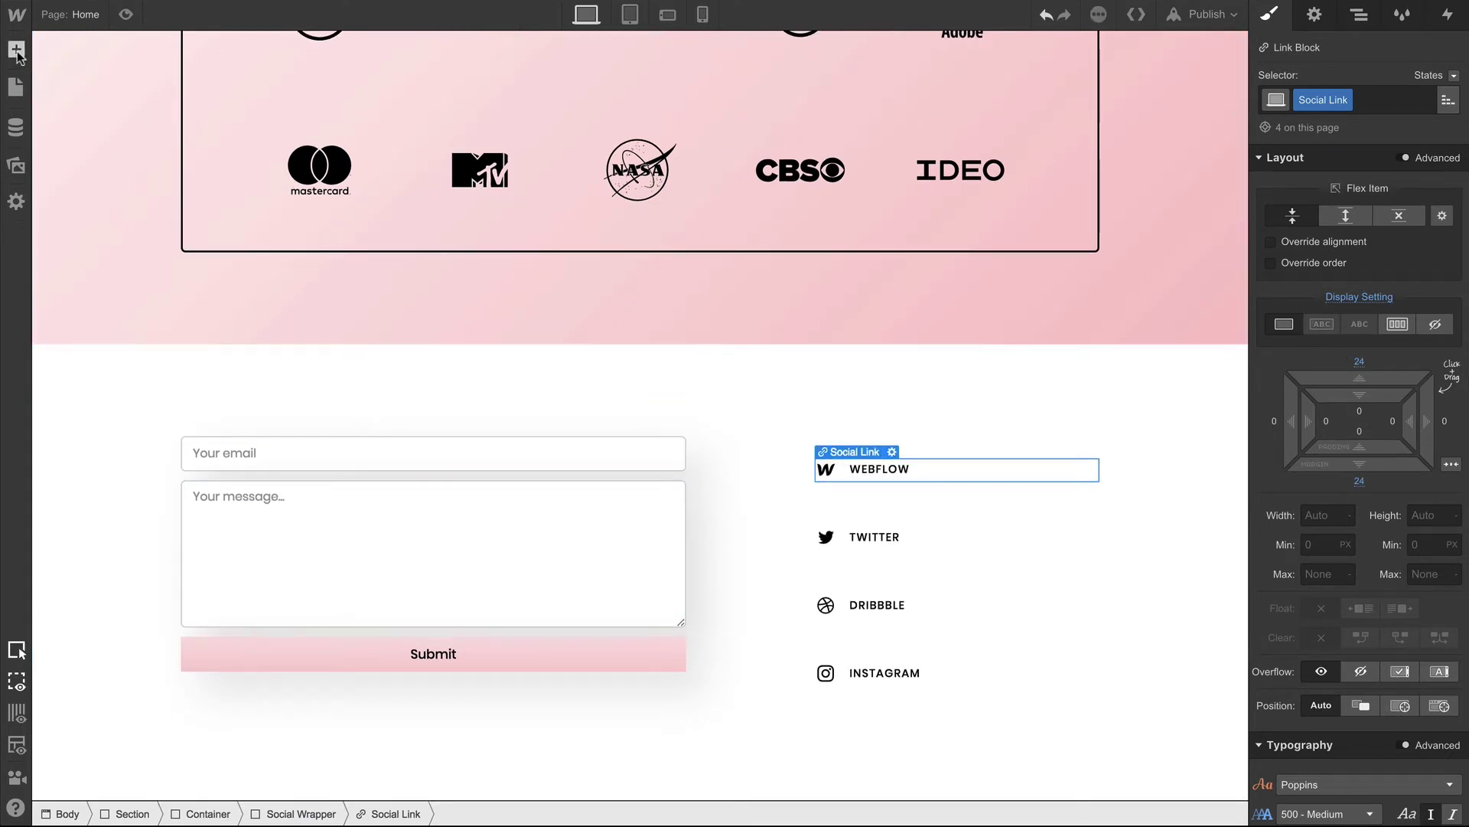
# Insert a heading above the form fields reading 'Contact'
pyautogui.click(17, 53)
pyautogui.moveTo(73, 460); pyautogui.dragTo(236, 440)
pyautogui.doubleClick(325, 468)
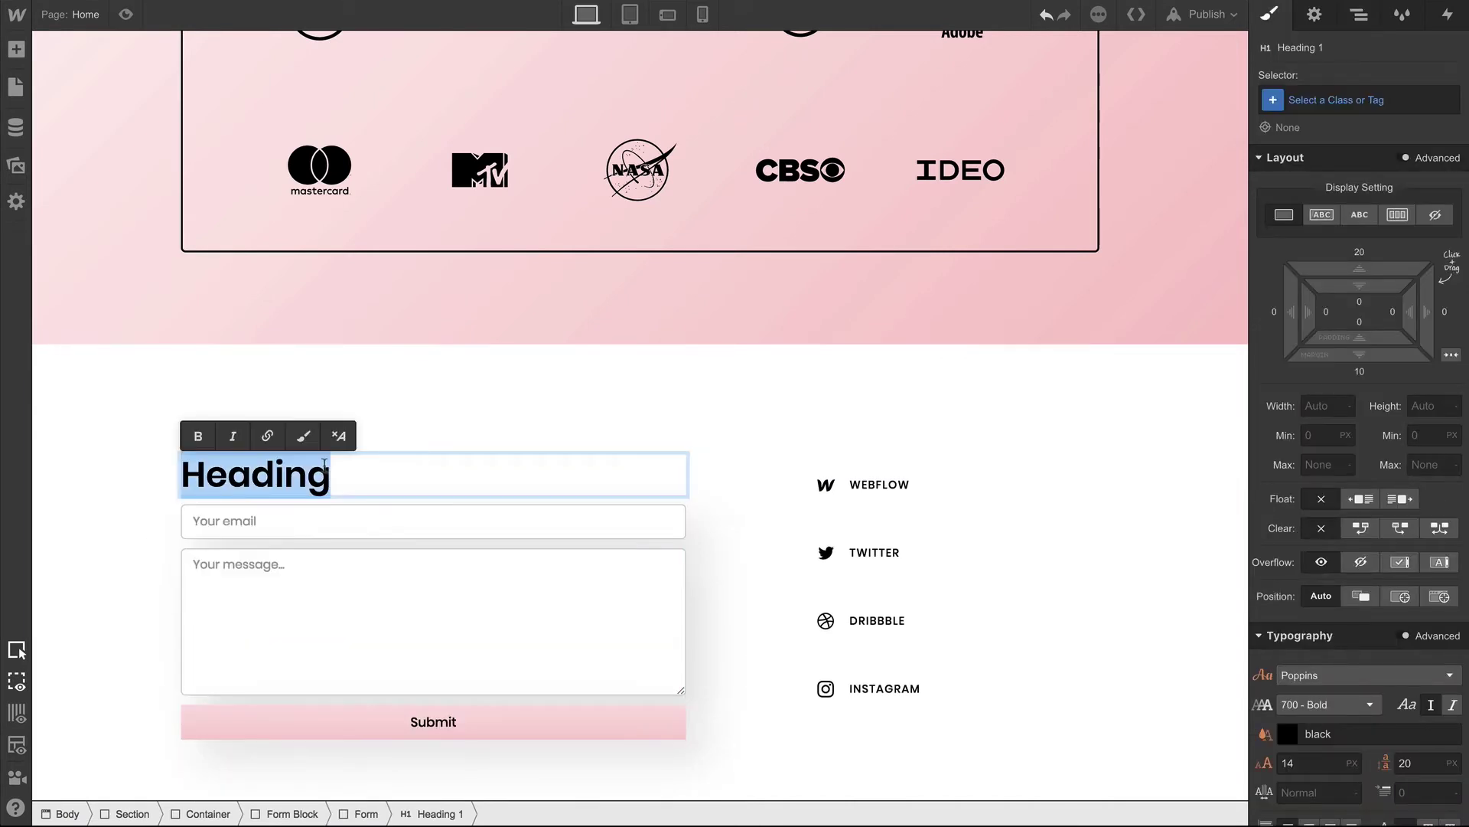
pyautogui.write('Contact')
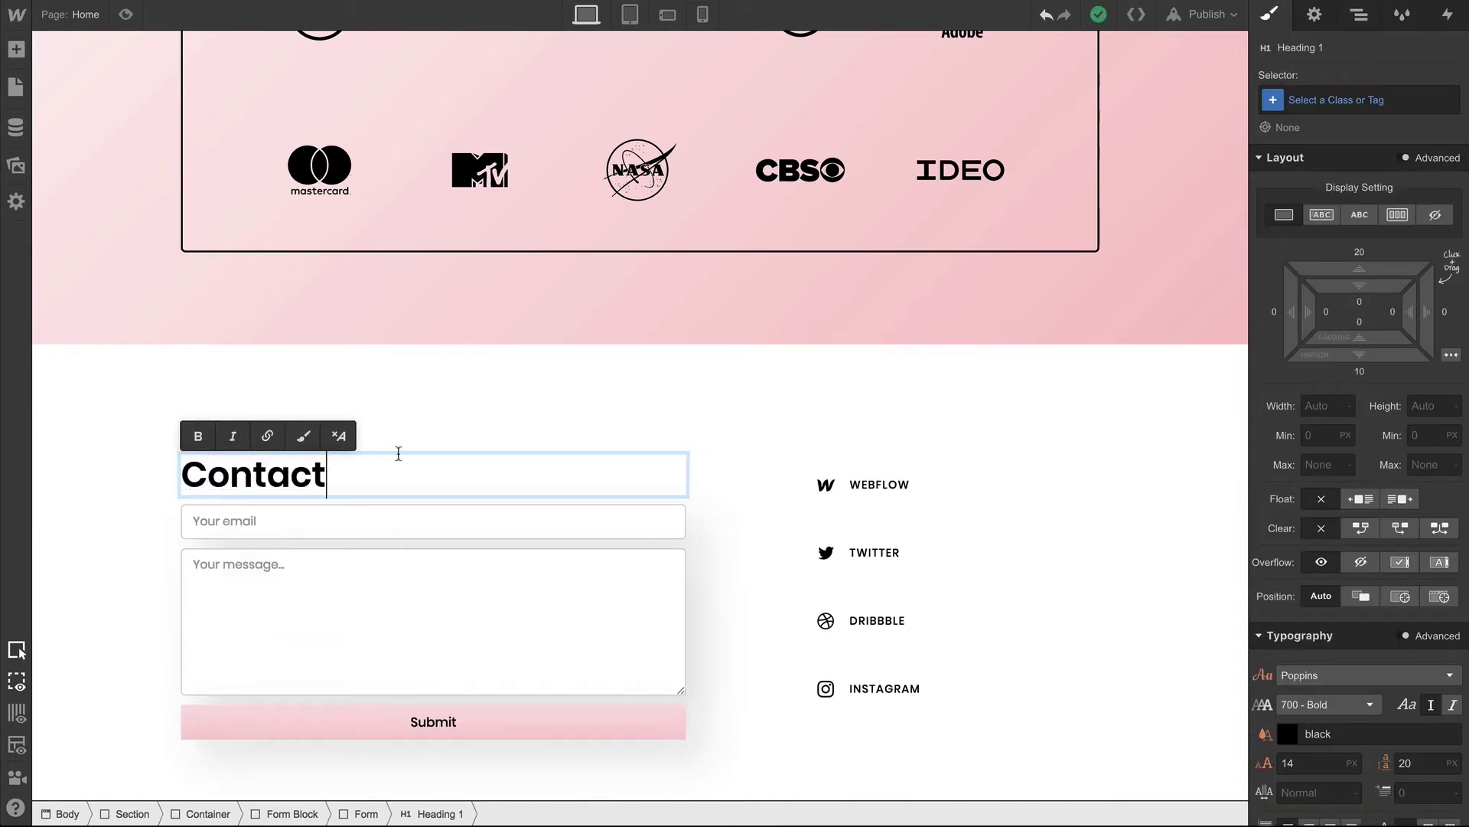
# Style the Contact heading with the Section Title and Left Justified classes
pyautogui.click(1299, 104)
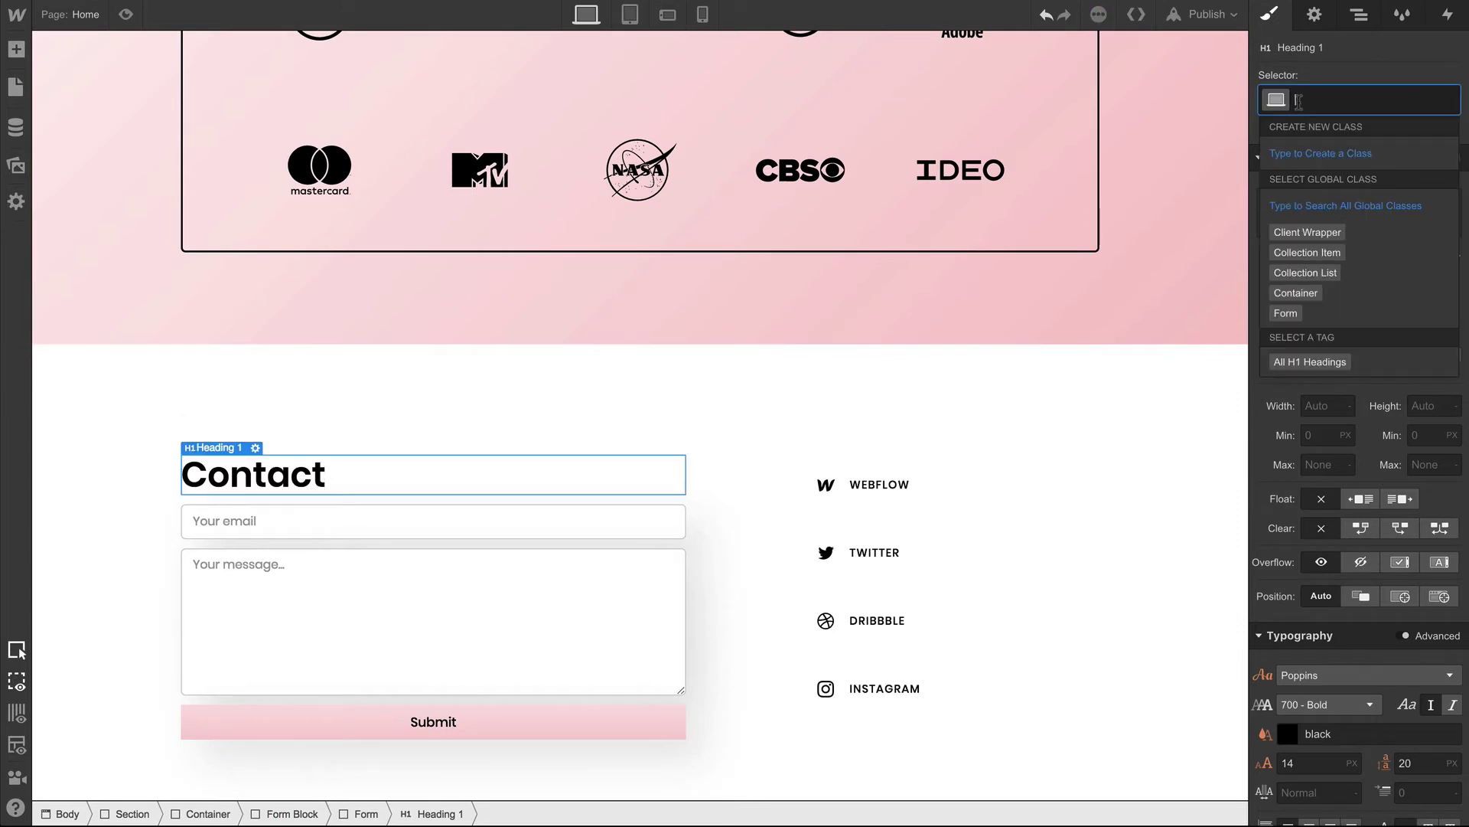
pyautogui.write('sec')
pyautogui.press('Down')
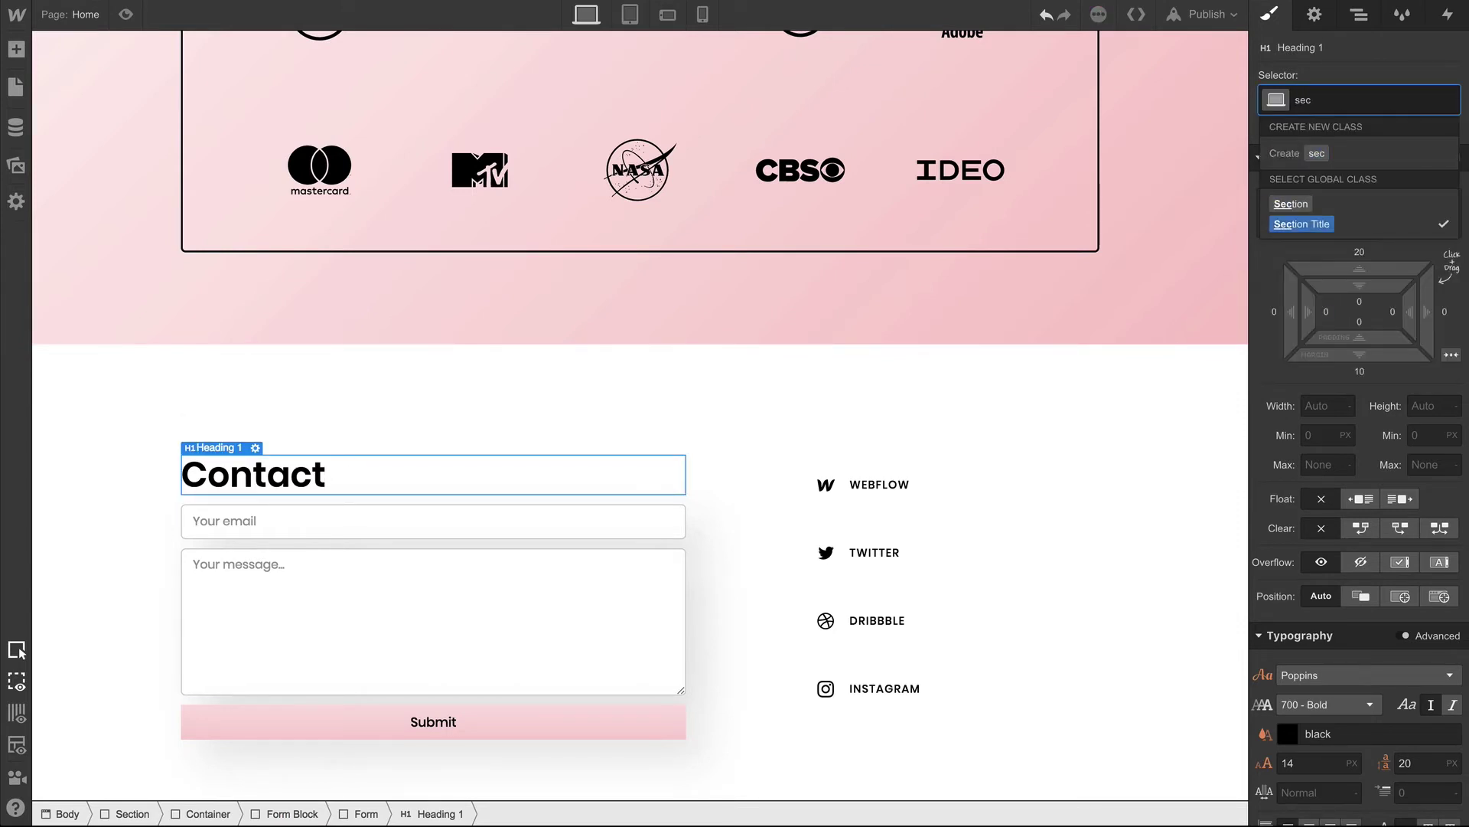
pyautogui.press('Return')
pyautogui.write('left')
pyautogui.press('Down')
pyautogui.press('Return')
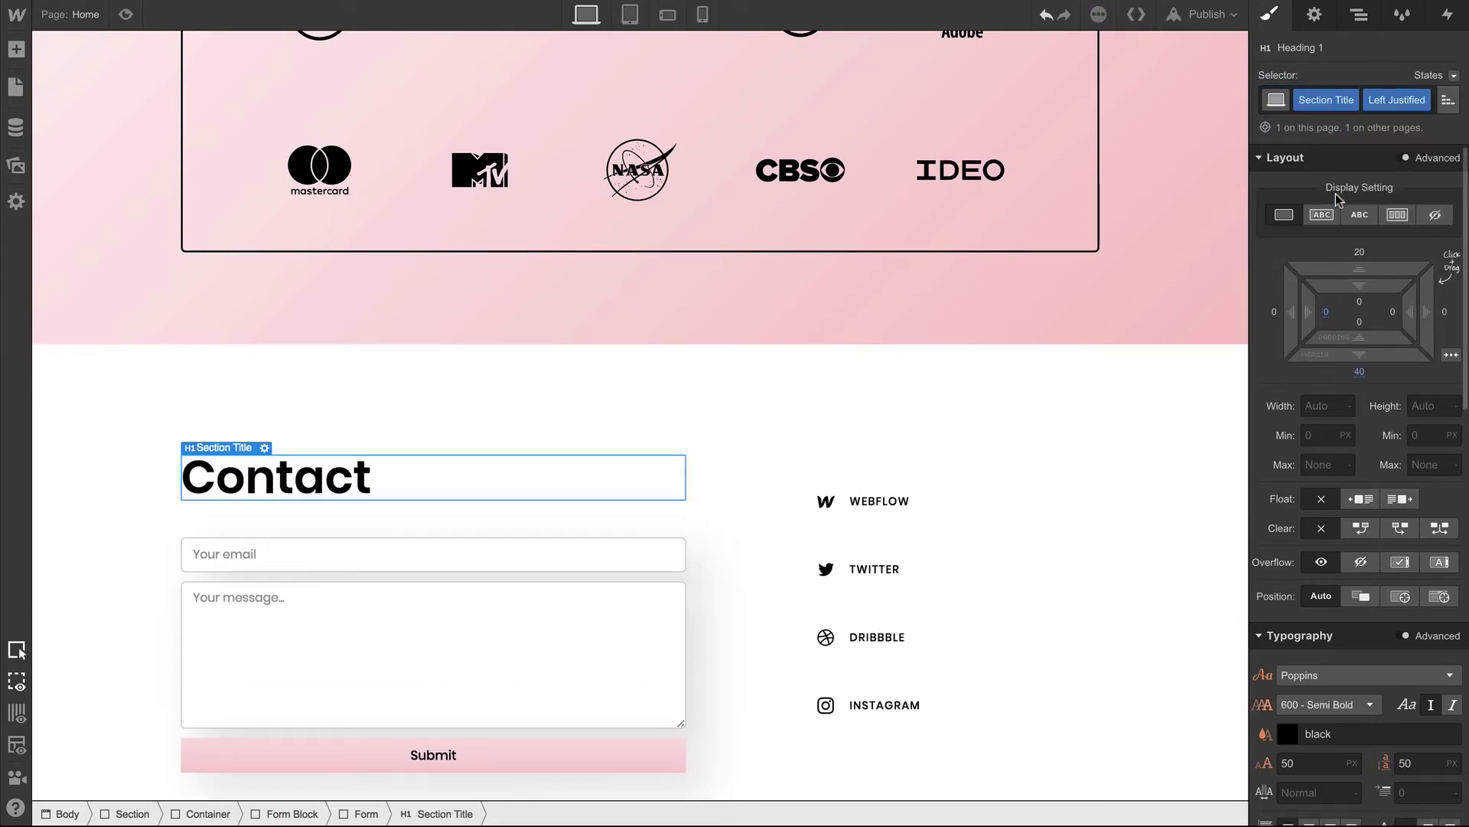
pyautogui.click(16, 49)
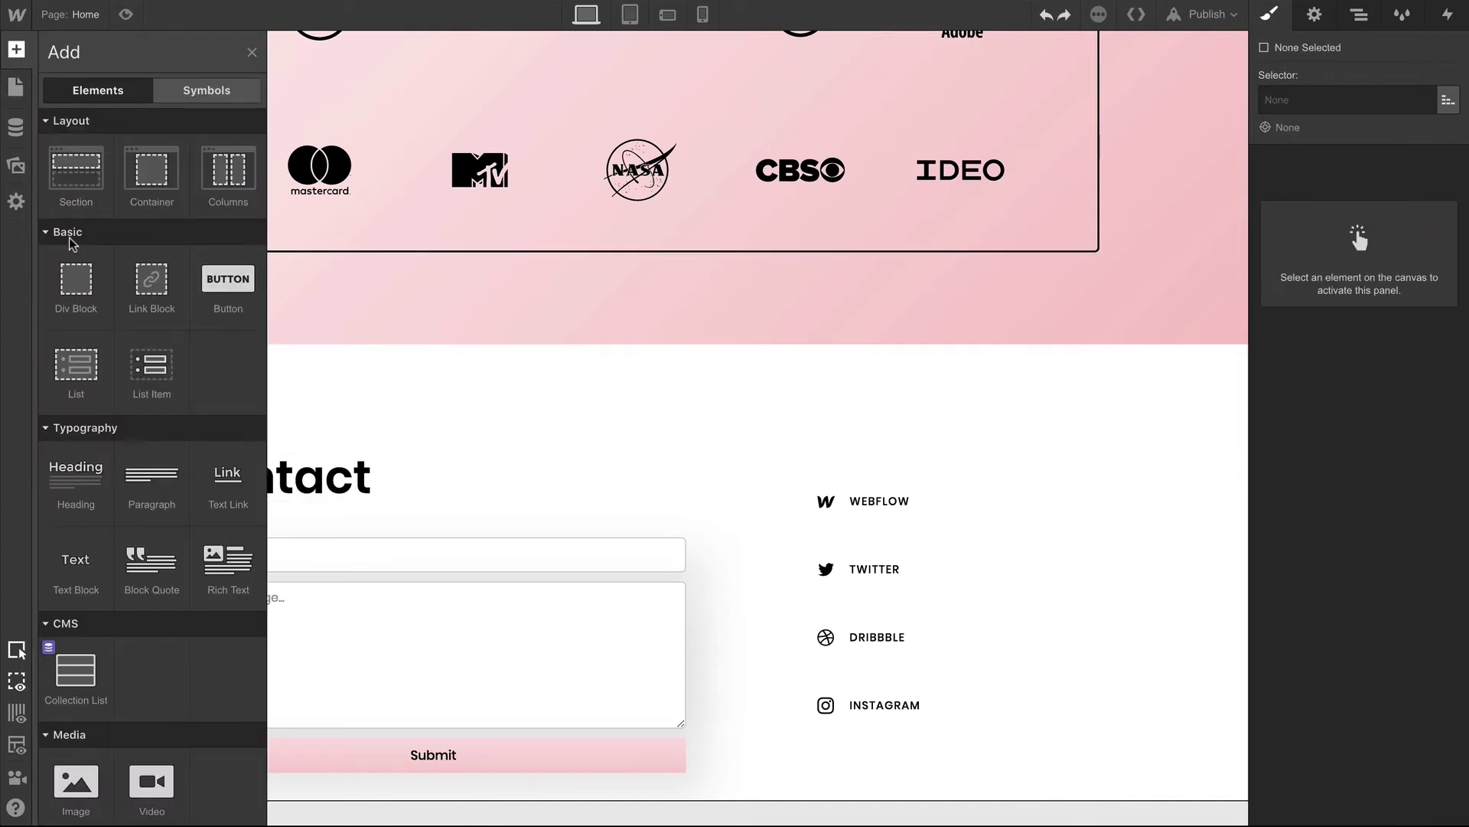
# Place a div block under the heading with the Horizontal Bar class
pyautogui.moveTo(49, 291); pyautogui.dragTo(252, 505)
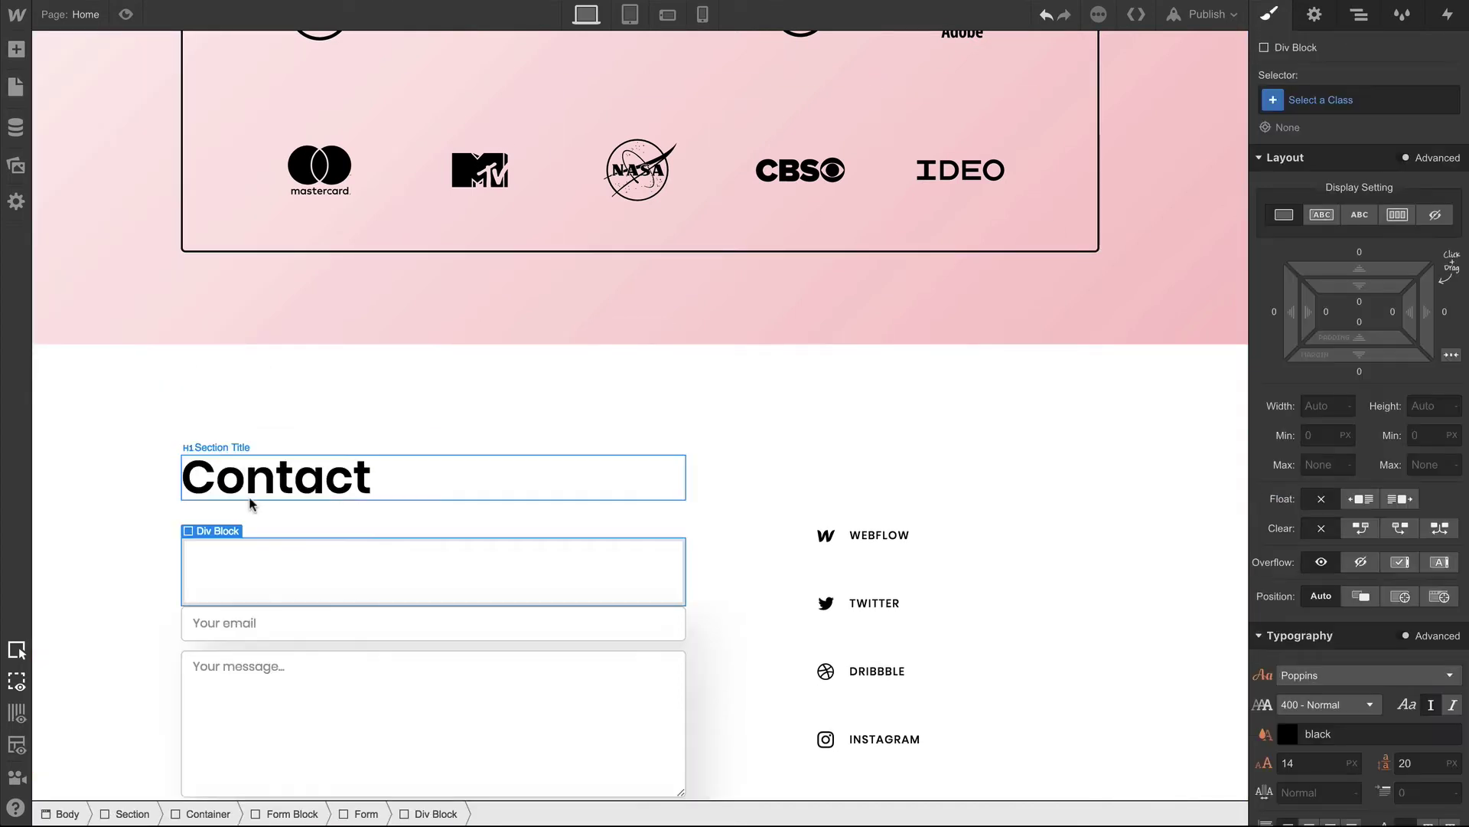
pyautogui.click(1320, 100)
pyautogui.write('hori')
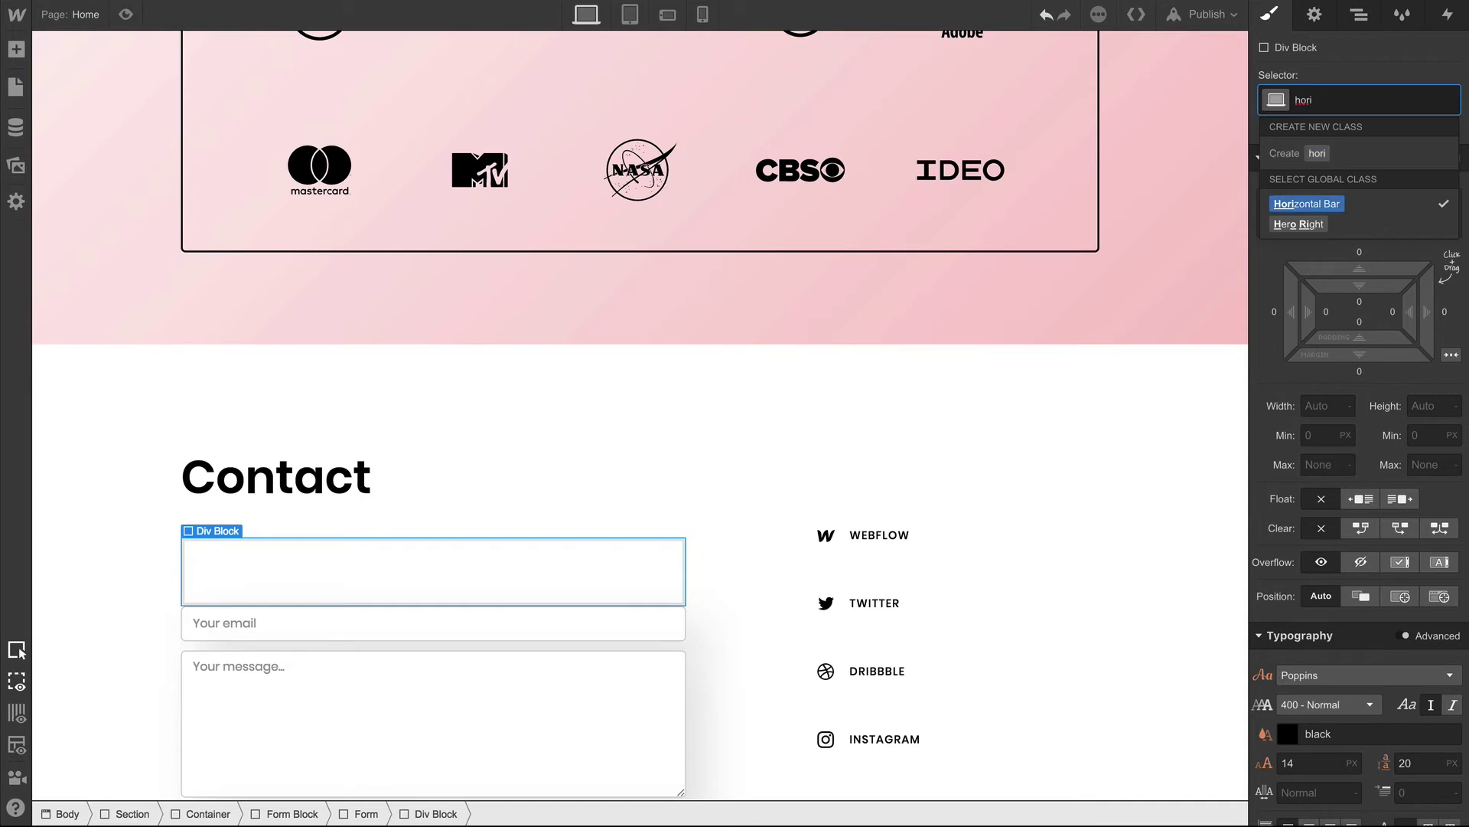
pyautogui.press('Return')
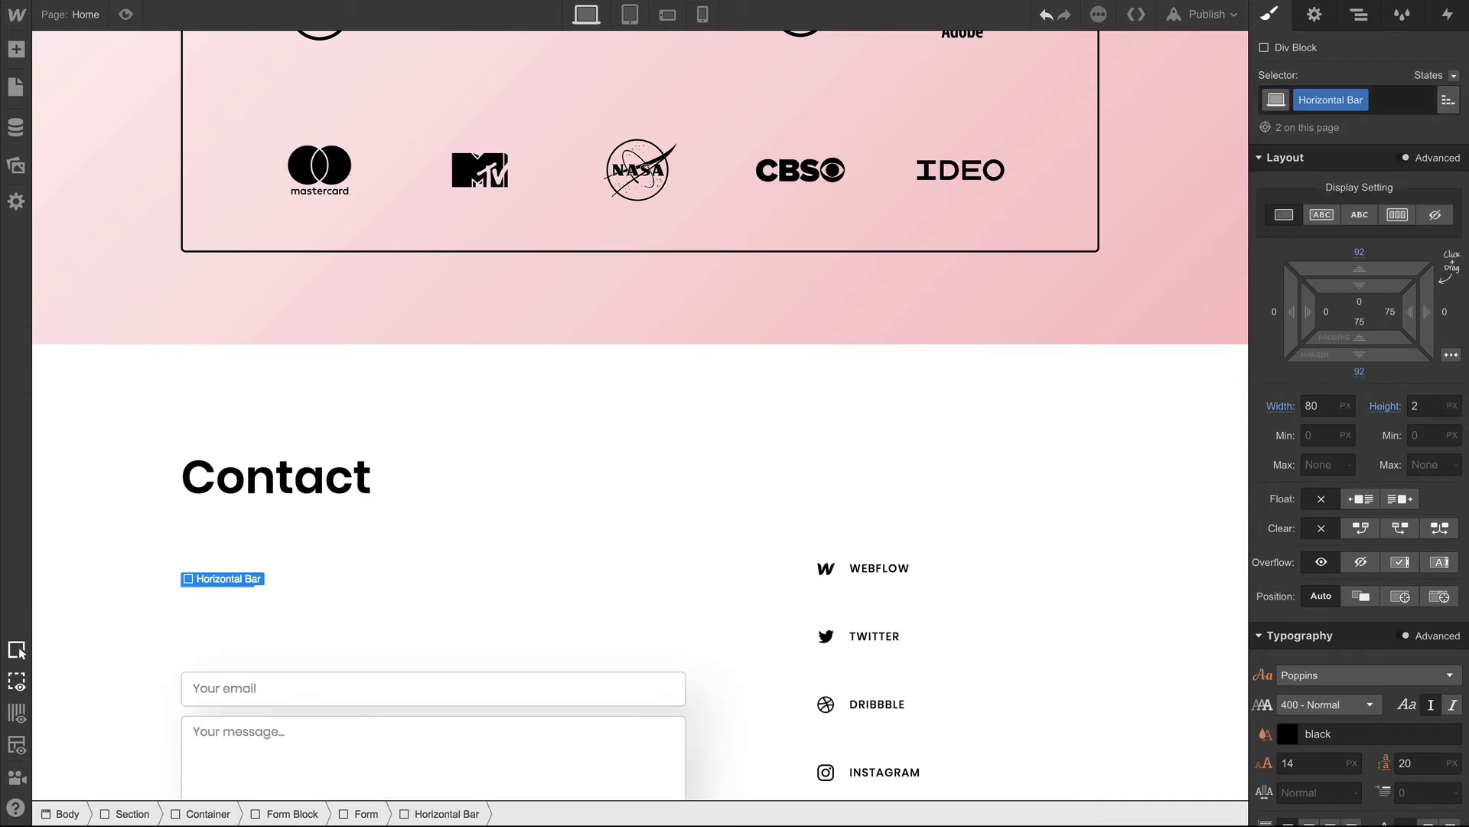
# Add a 'Less Margin' combo class to the bar with 38 px top and bottom margin
pyautogui.click(1401, 104)
pyautogui.write('Less M')
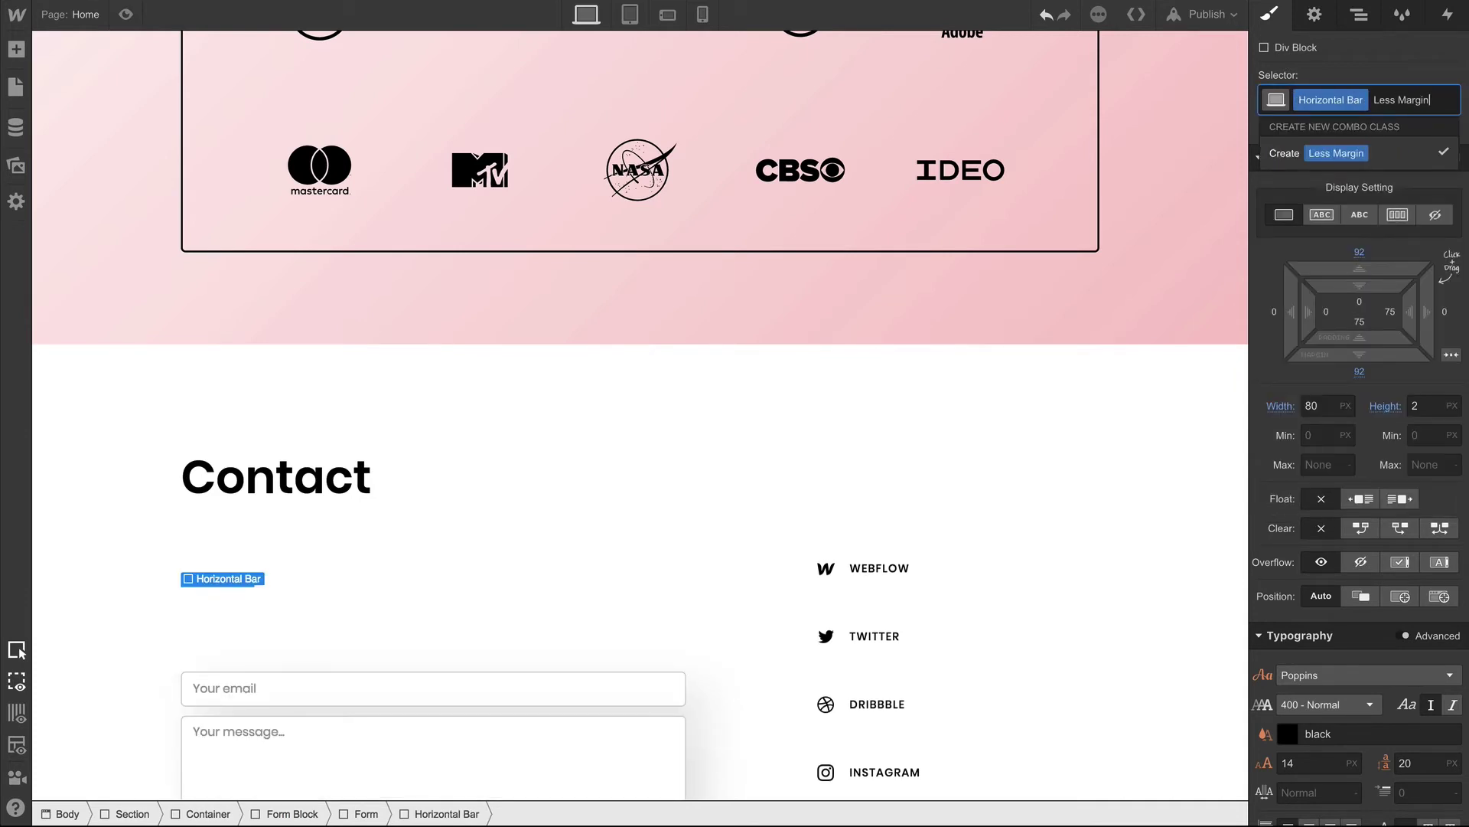
pyautogui.write('argin')
pyautogui.press('Return')
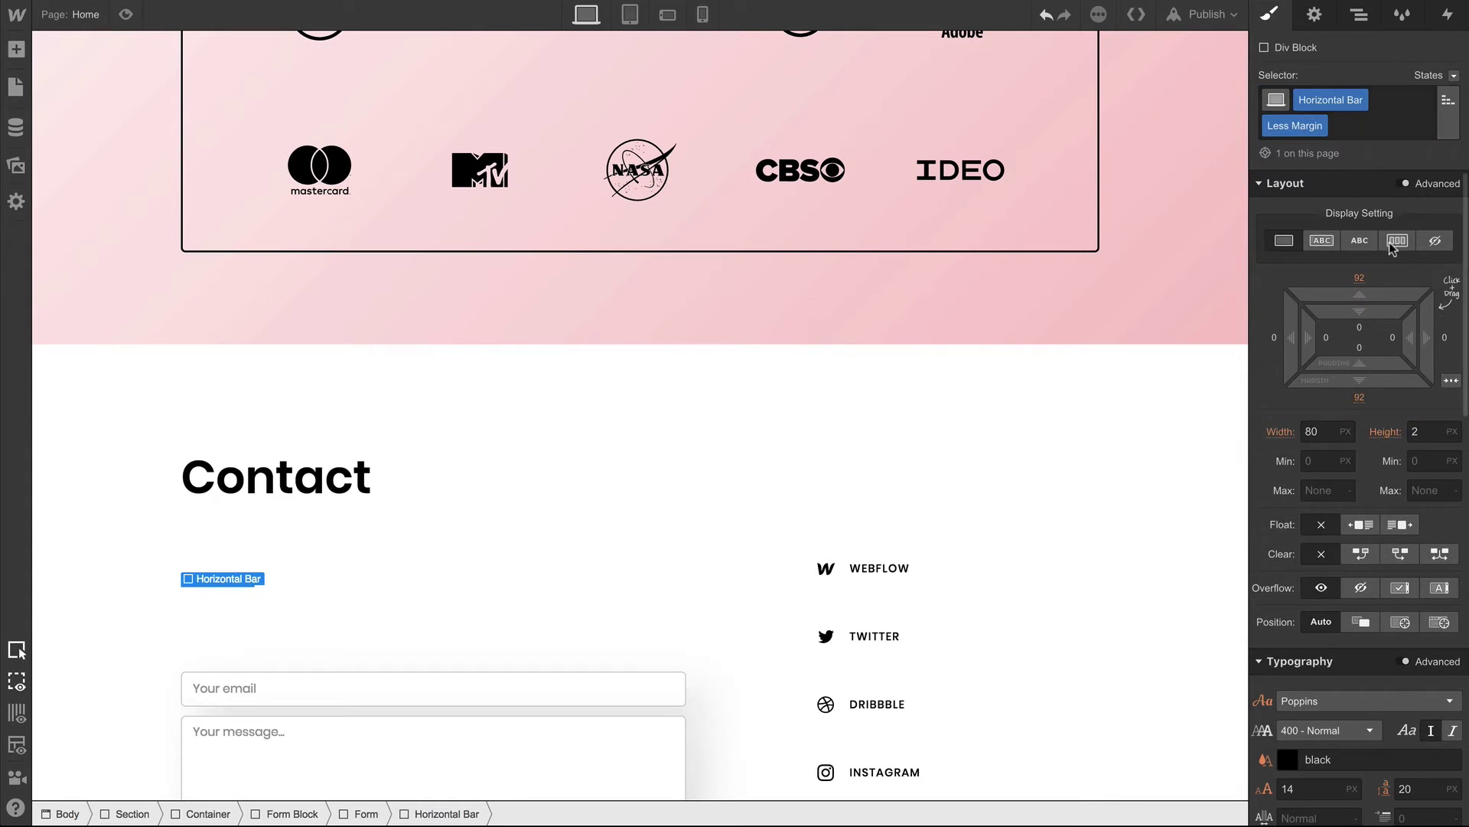
pyautogui.moveTo(1360, 296); pyautogui.dragTo(1382, 423)
pyautogui.press('Escape')
pyautogui.scroll(-2, 1013, 264)
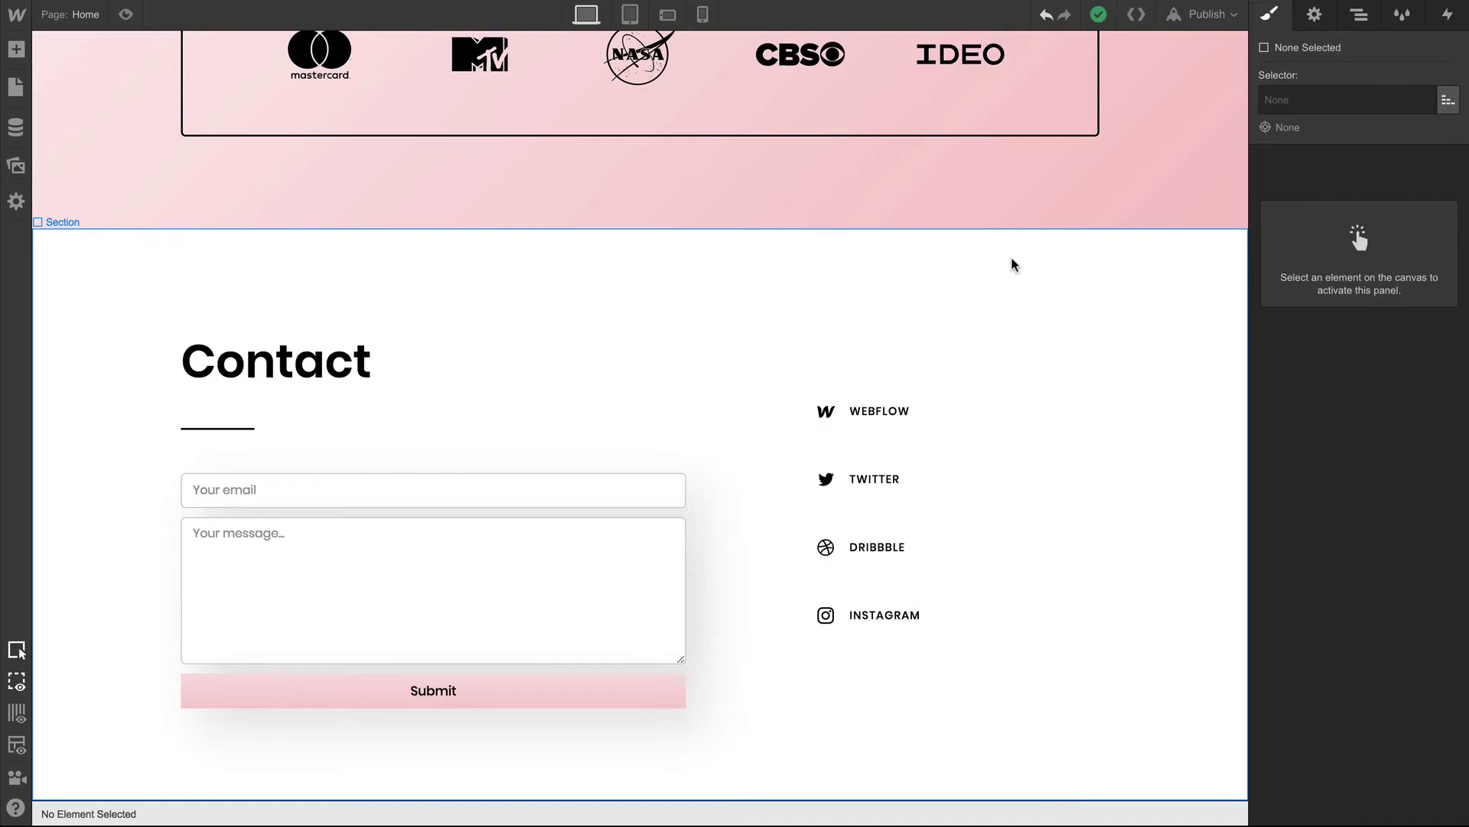
# Add the combo class 'Contact Container' to the contact container
pyautogui.click(794, 367)
pyautogui.click(1414, 100)
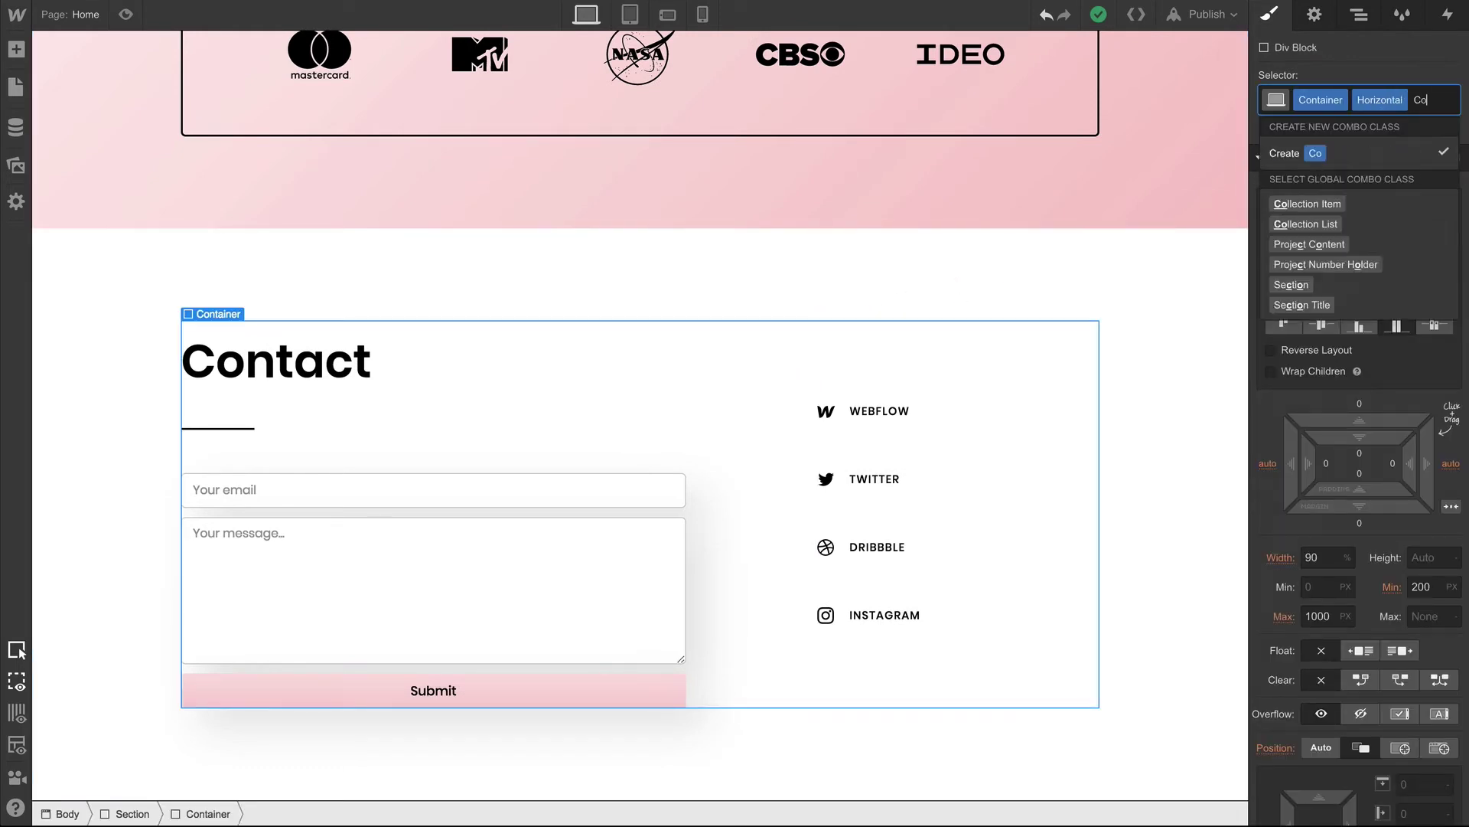
pyautogui.write('Contact Container')
pyautogui.press('Return')
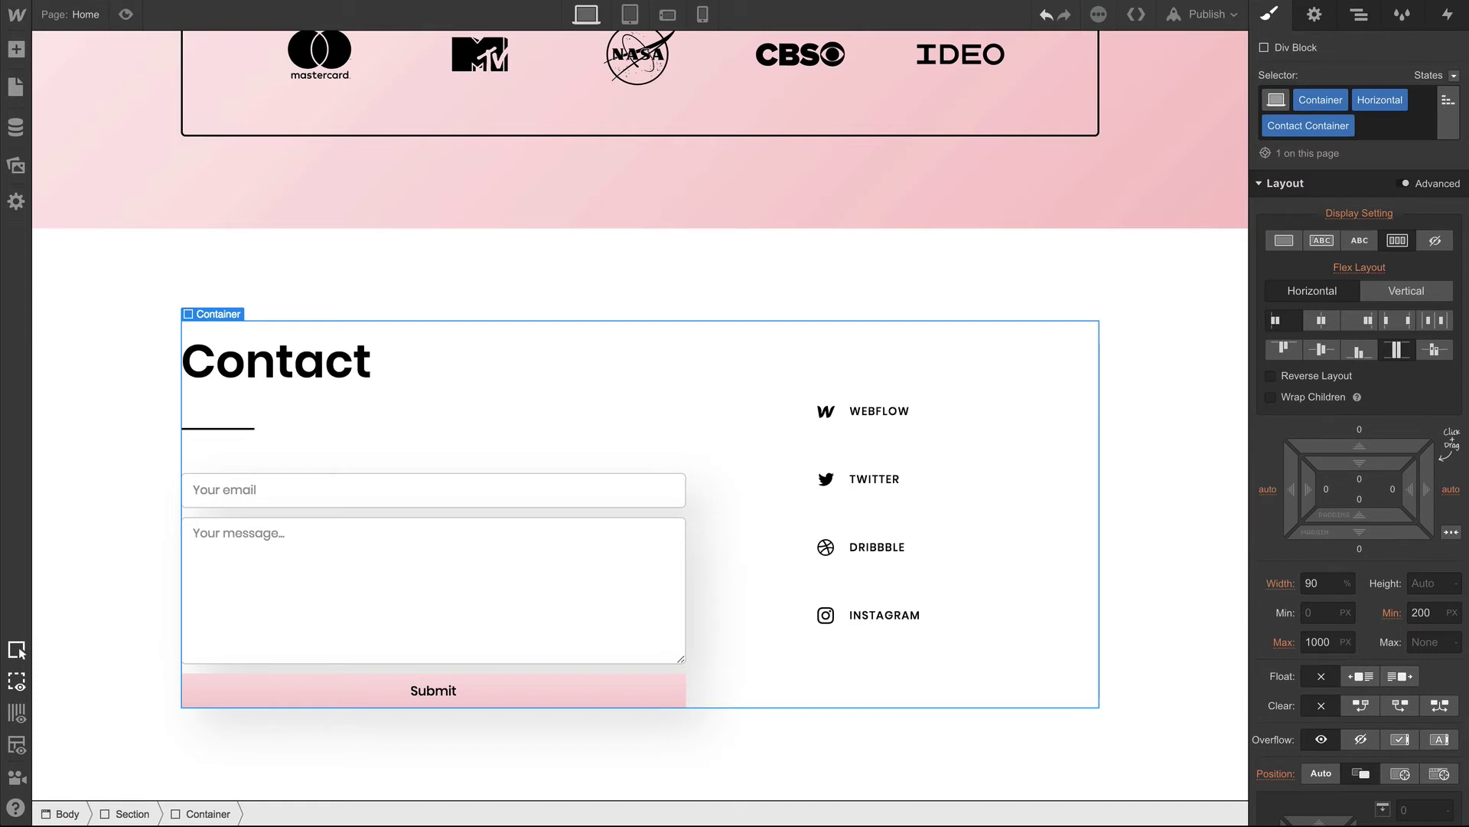
# Add a linear gradient background whose first colour stop is lavender ccc8eb
pyautogui.scroll(-10, 1409, 337)
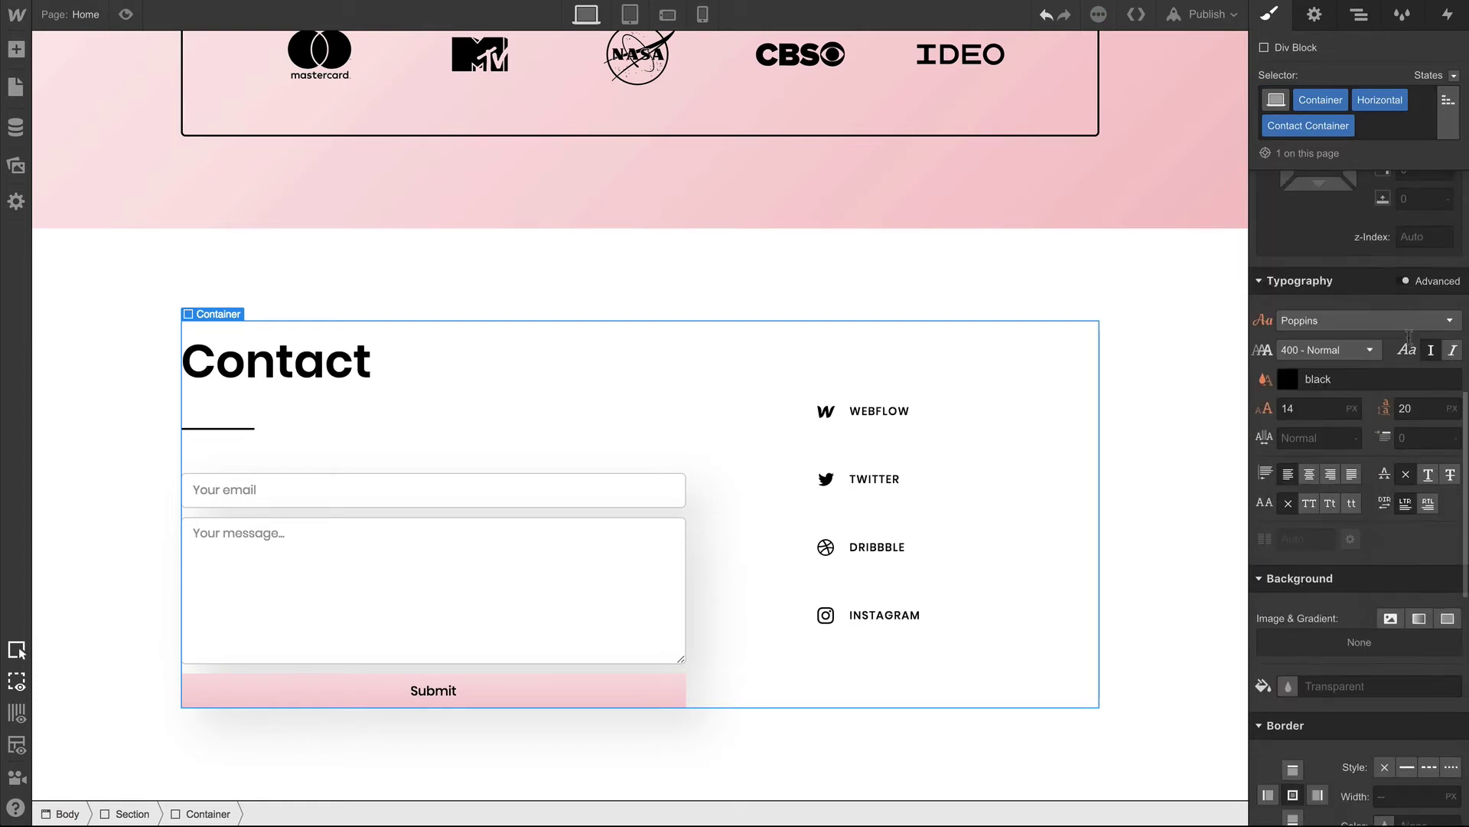
pyautogui.scroll(-5, 1409, 336)
pyautogui.click(1417, 446)
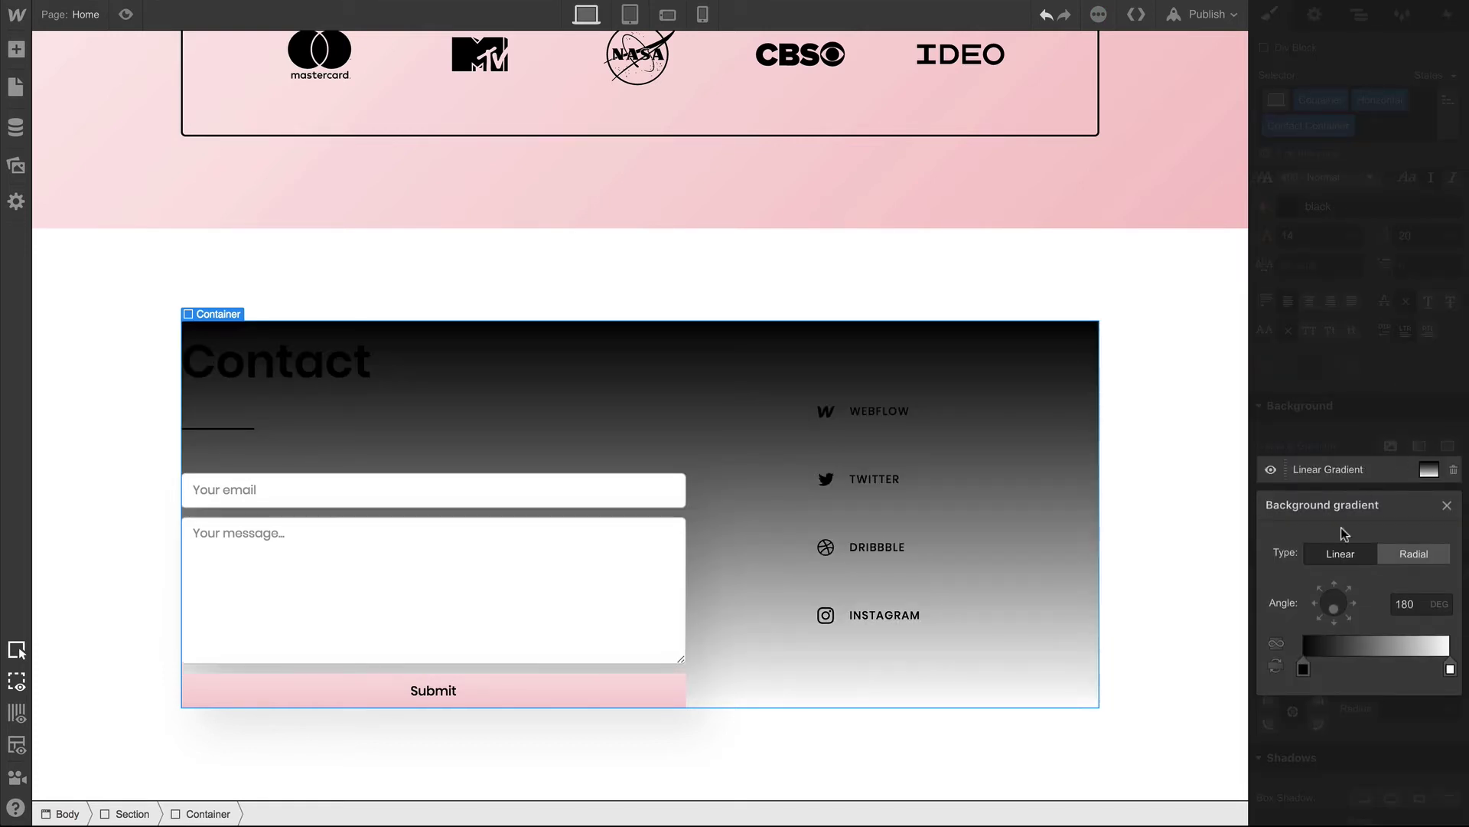
pyautogui.click(1304, 667)
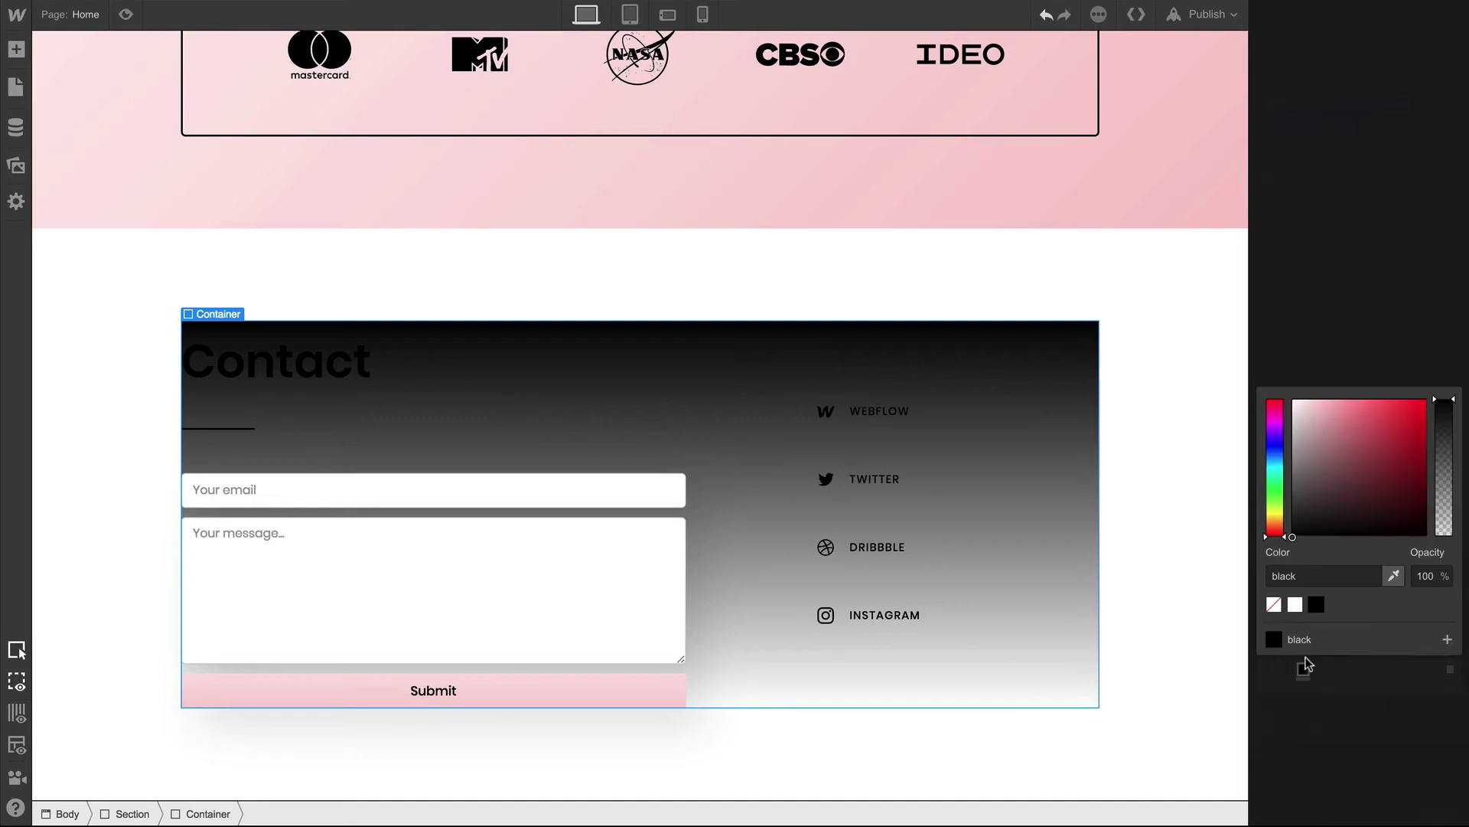
pyautogui.click(1328, 574)
pyautogui.write('ccc')
pyautogui.write('8eb')
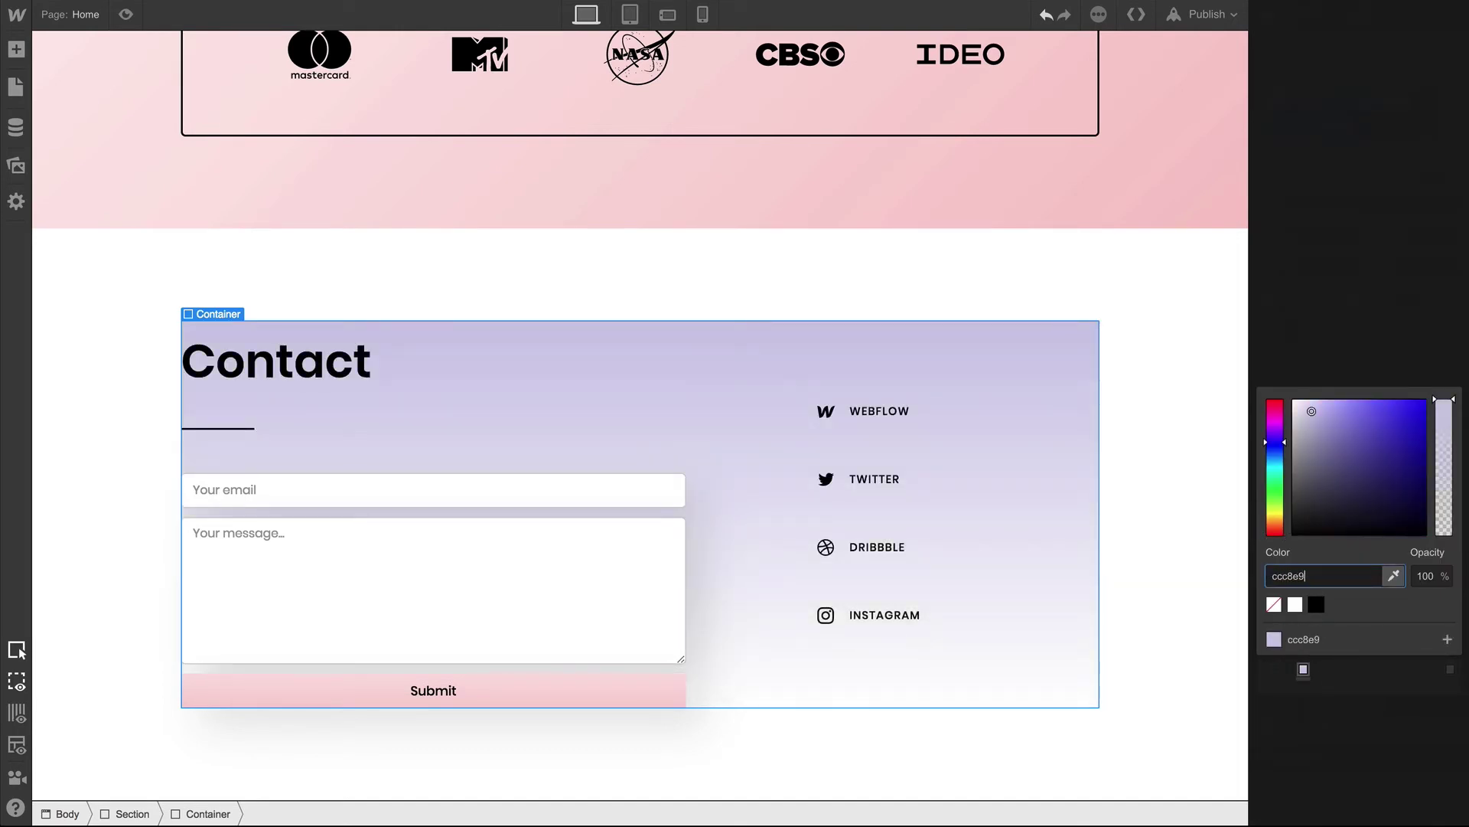
pyautogui.press('Return')
pyautogui.click(1449, 507)
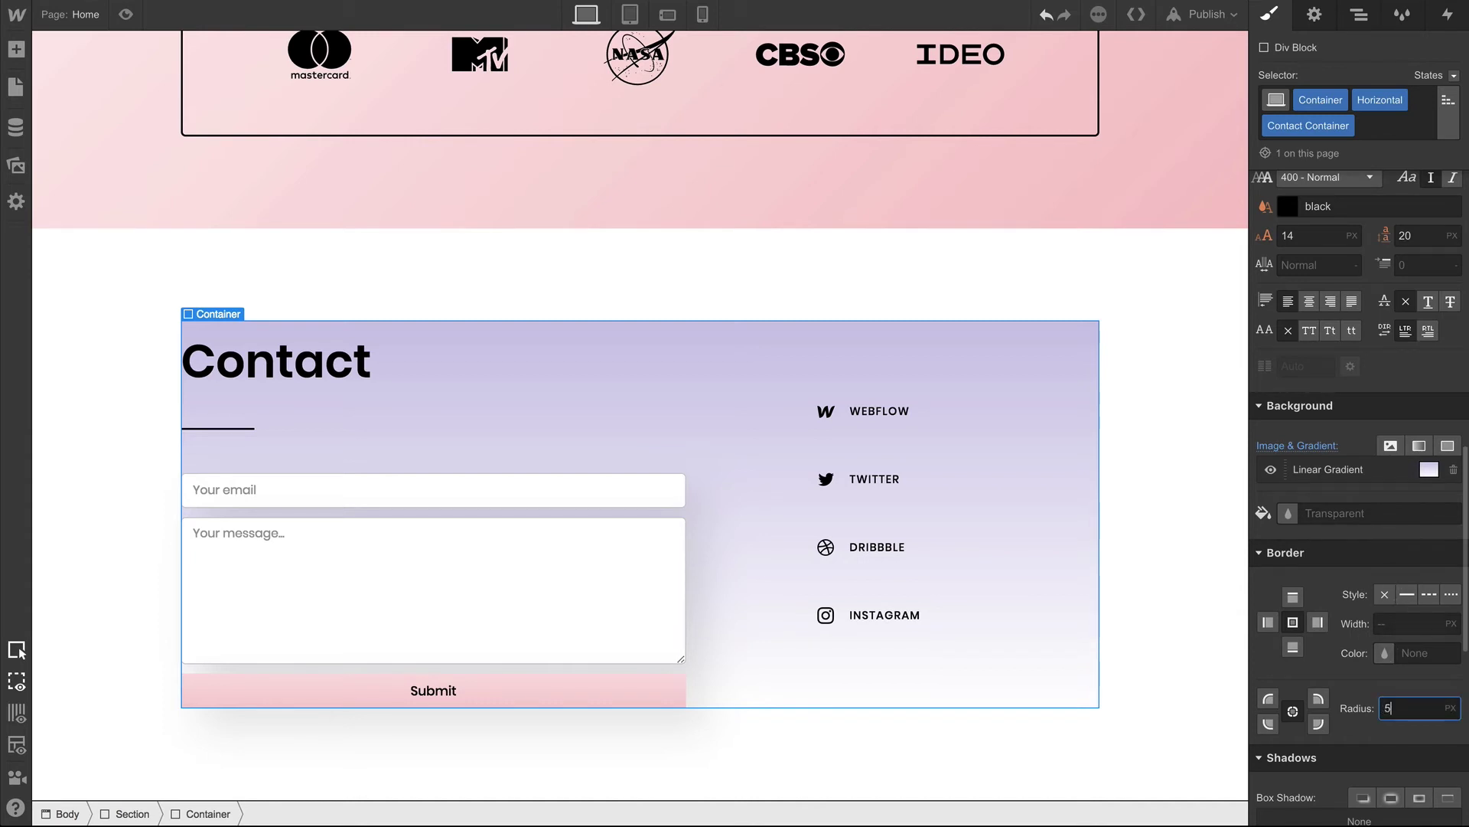
# Set the container padding to 44 px top and bottom and 68 px on the sides
pyautogui.scroll(10, 1345, 643)
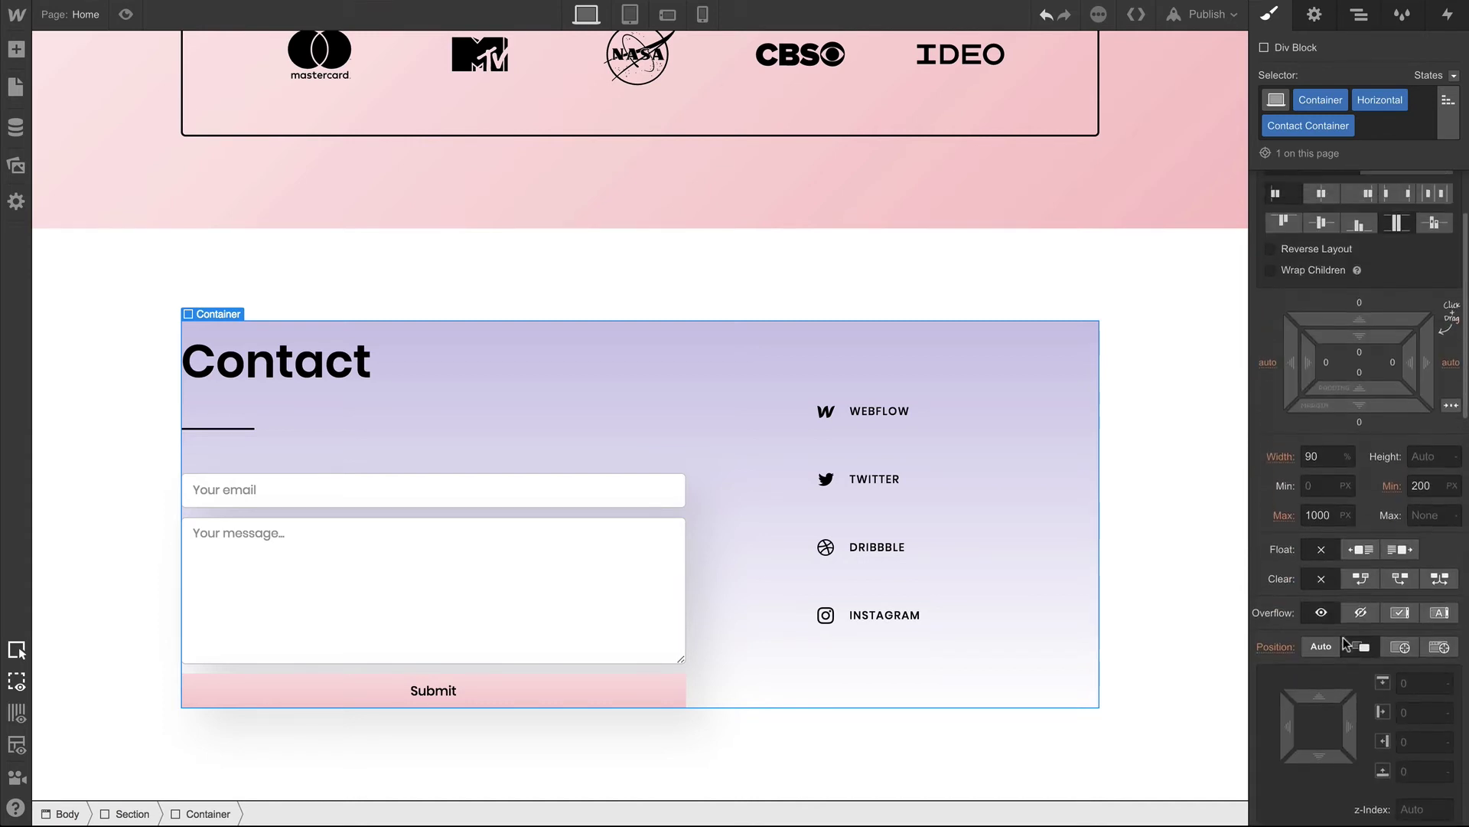
pyautogui.moveTo(1380, 390); pyautogui.dragTo(1373, 555)
pyautogui.moveTo(1372, 393); pyautogui.dragTo(1375, 337)
pyautogui.moveTo(1329, 418); pyautogui.dragTo(1351, 402)
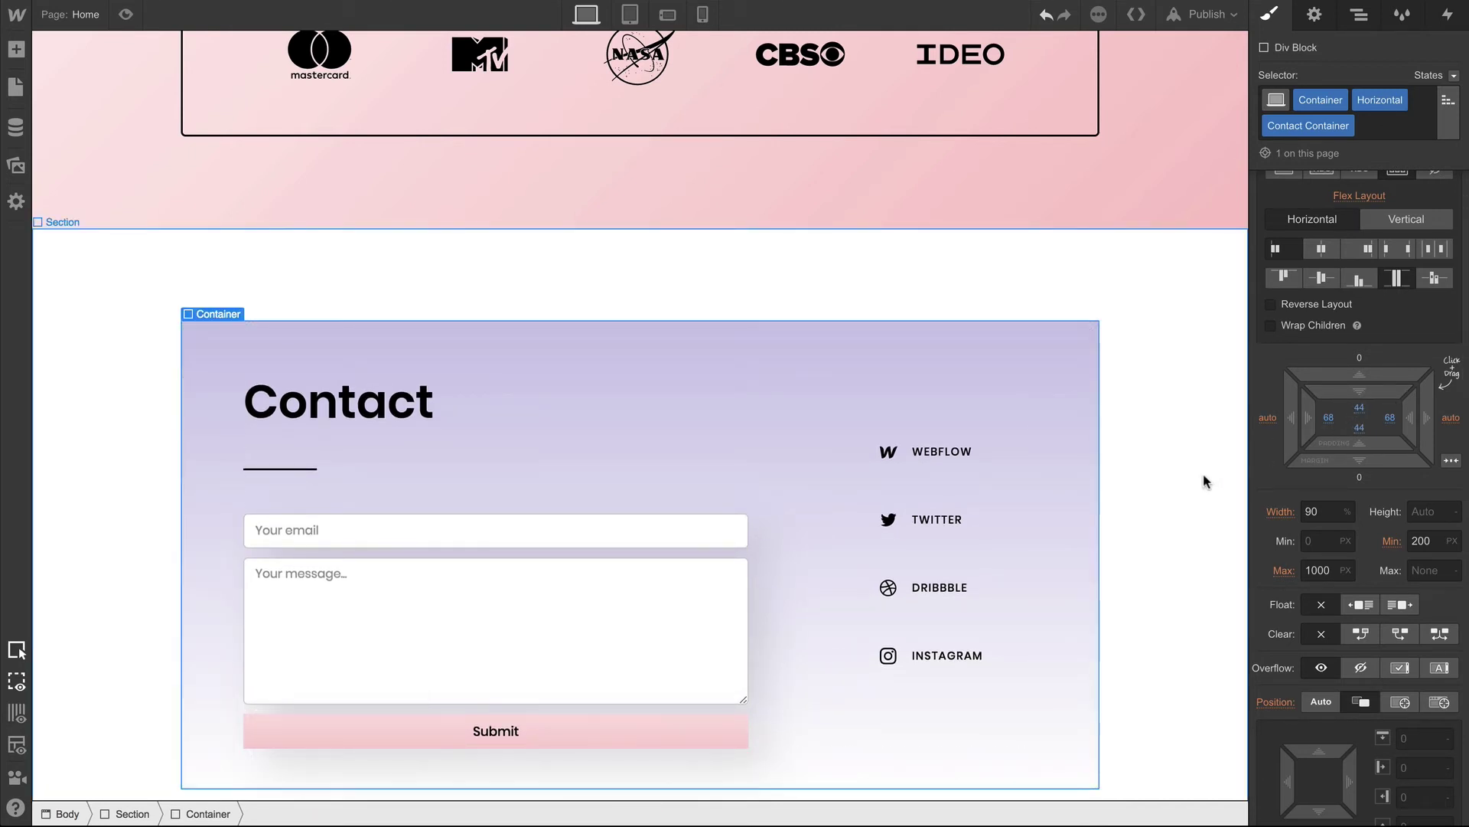
# Give the Submit button 15 px top and bottom padding, then narrow the canvas to about 1038 px
pyautogui.scroll(-2, 1203, 473)
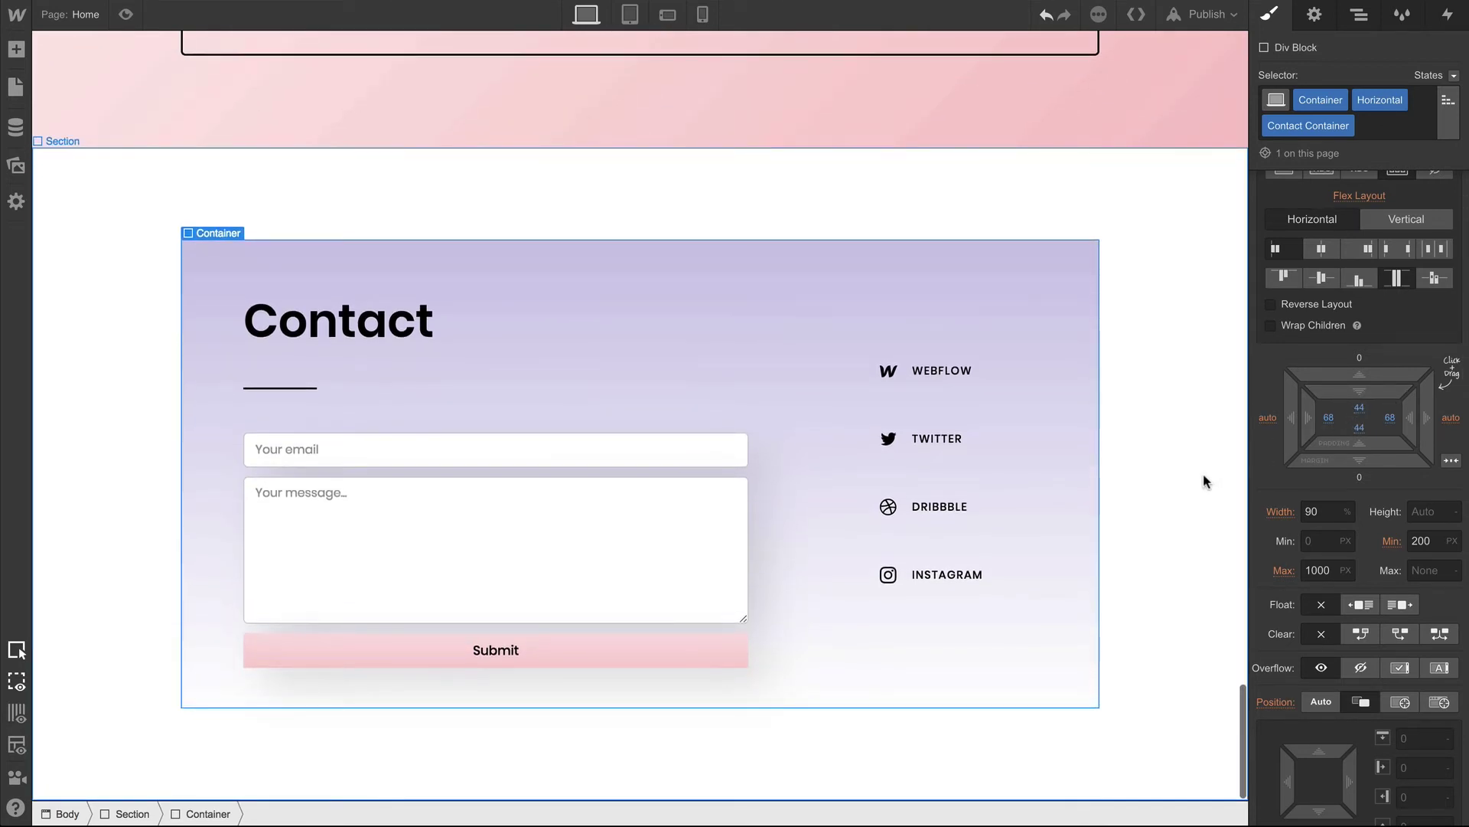
pyautogui.click(732, 637)
pyautogui.scroll(-1, 1334, 580)
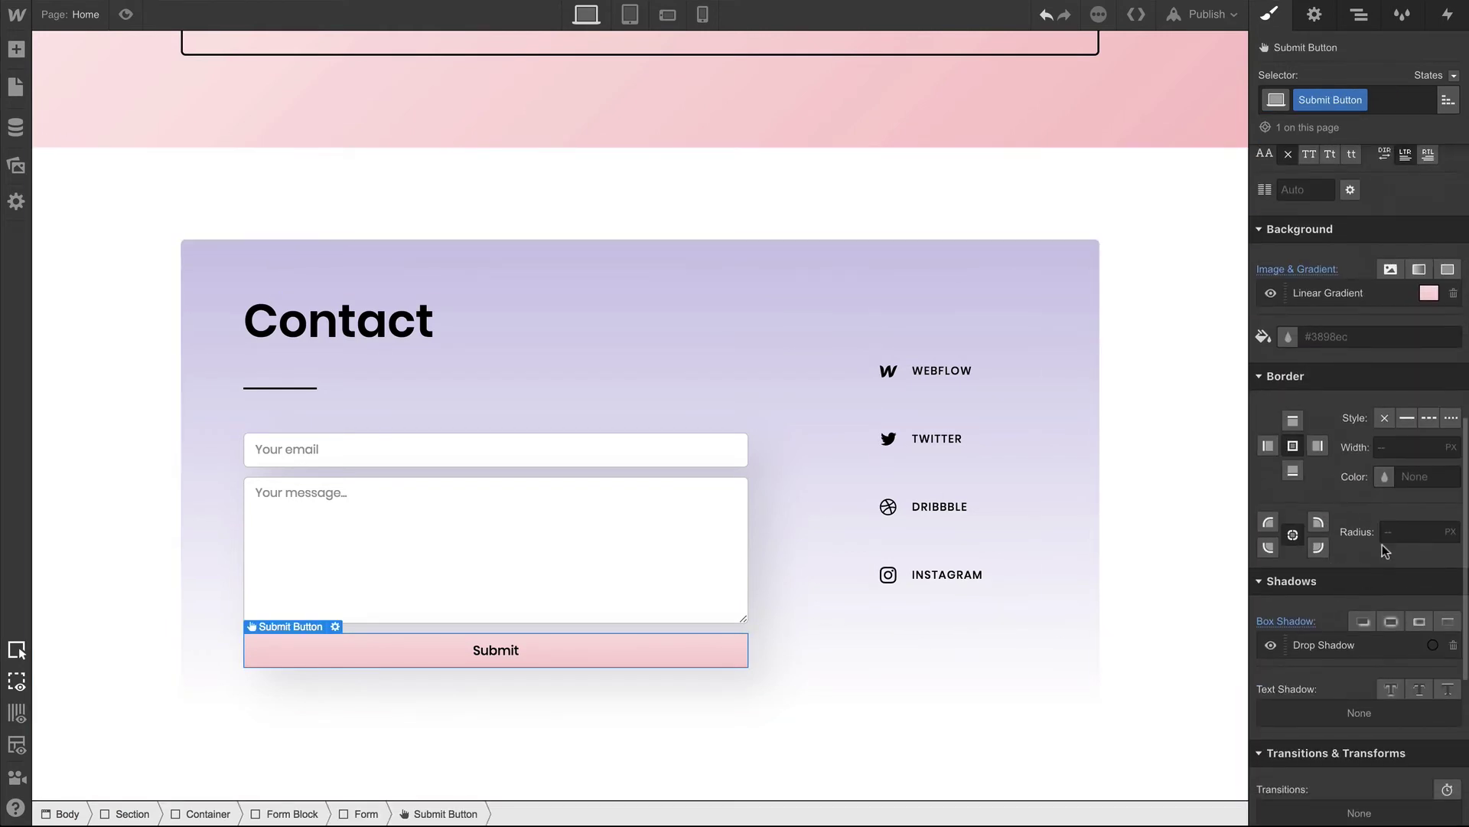
pyautogui.scroll(10, 1359, 459)
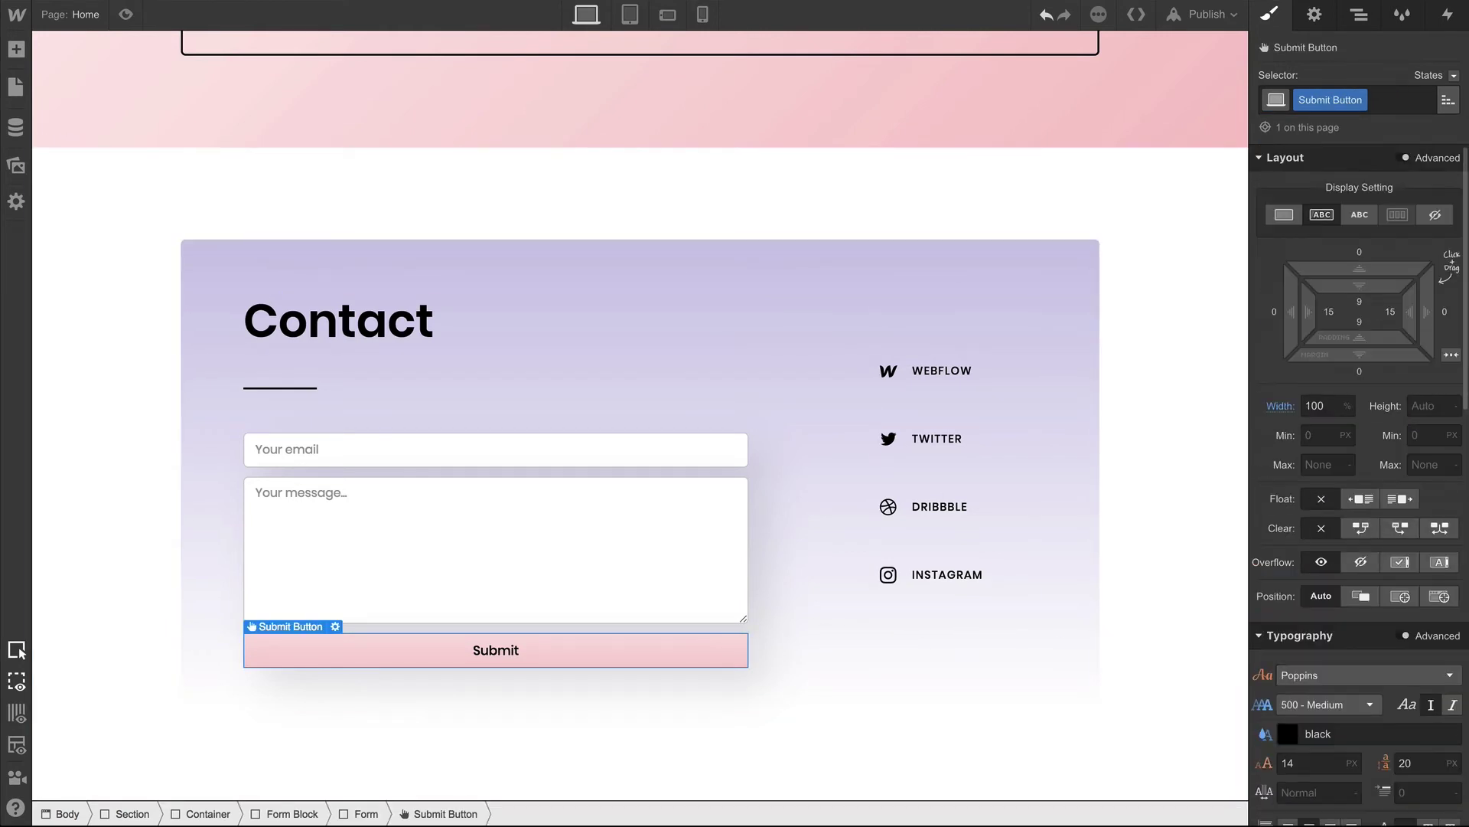
pyautogui.moveTo(1360, 302); pyautogui.dragTo(1380, 302)
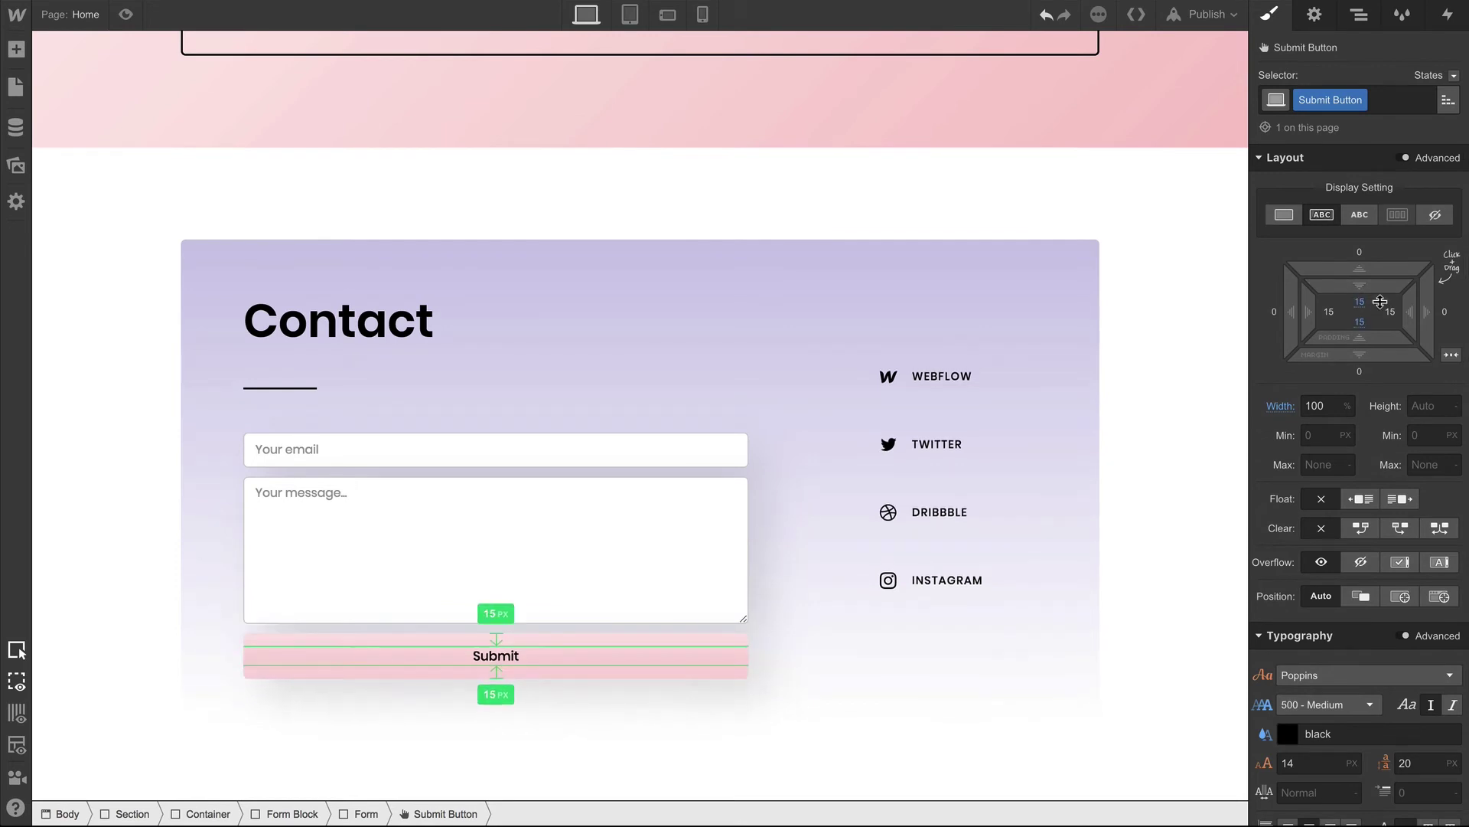
pyautogui.click(1082, 299)
pyautogui.moveTo(1241, 335); pyautogui.dragTo(1132, 331)
# Reset the Social Wrapper's 140 left margin to 0 and insert a new Div Block into it
pyautogui.click(954, 406)
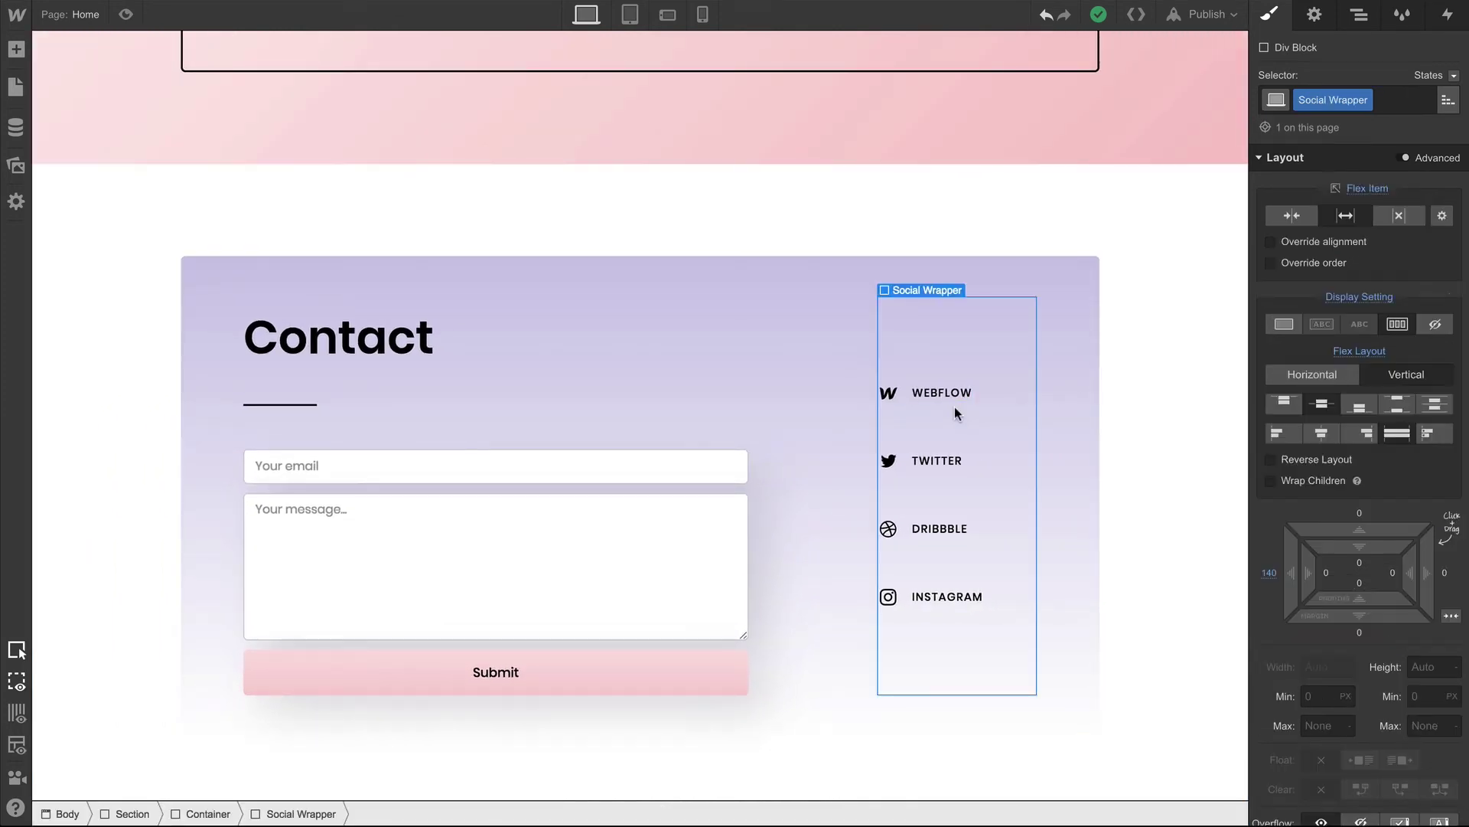
pyautogui.keyDown('alt'); pyautogui.click(1269, 574); pyautogui.keyUp('alt')
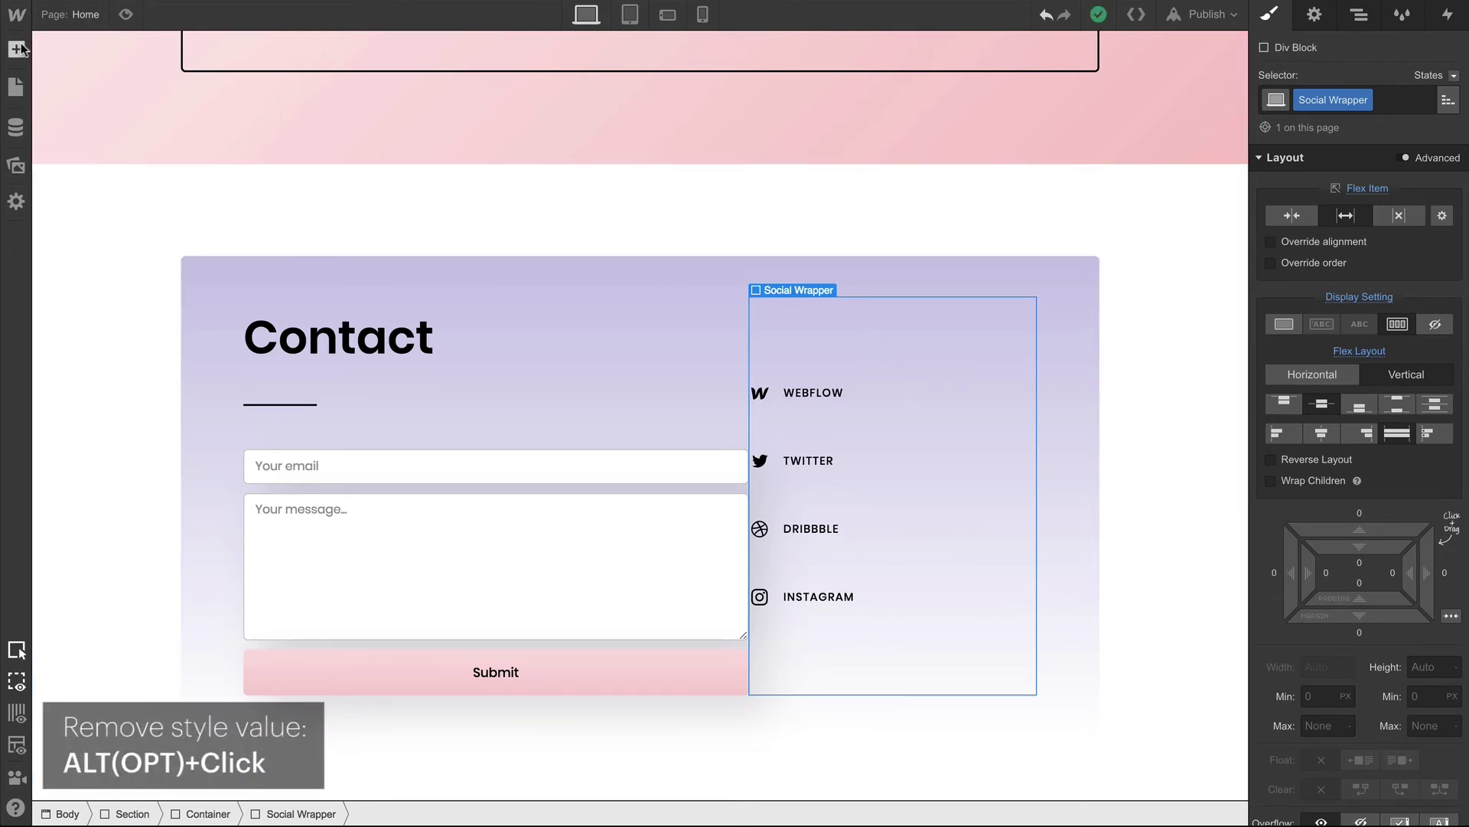
pyautogui.click(18, 50)
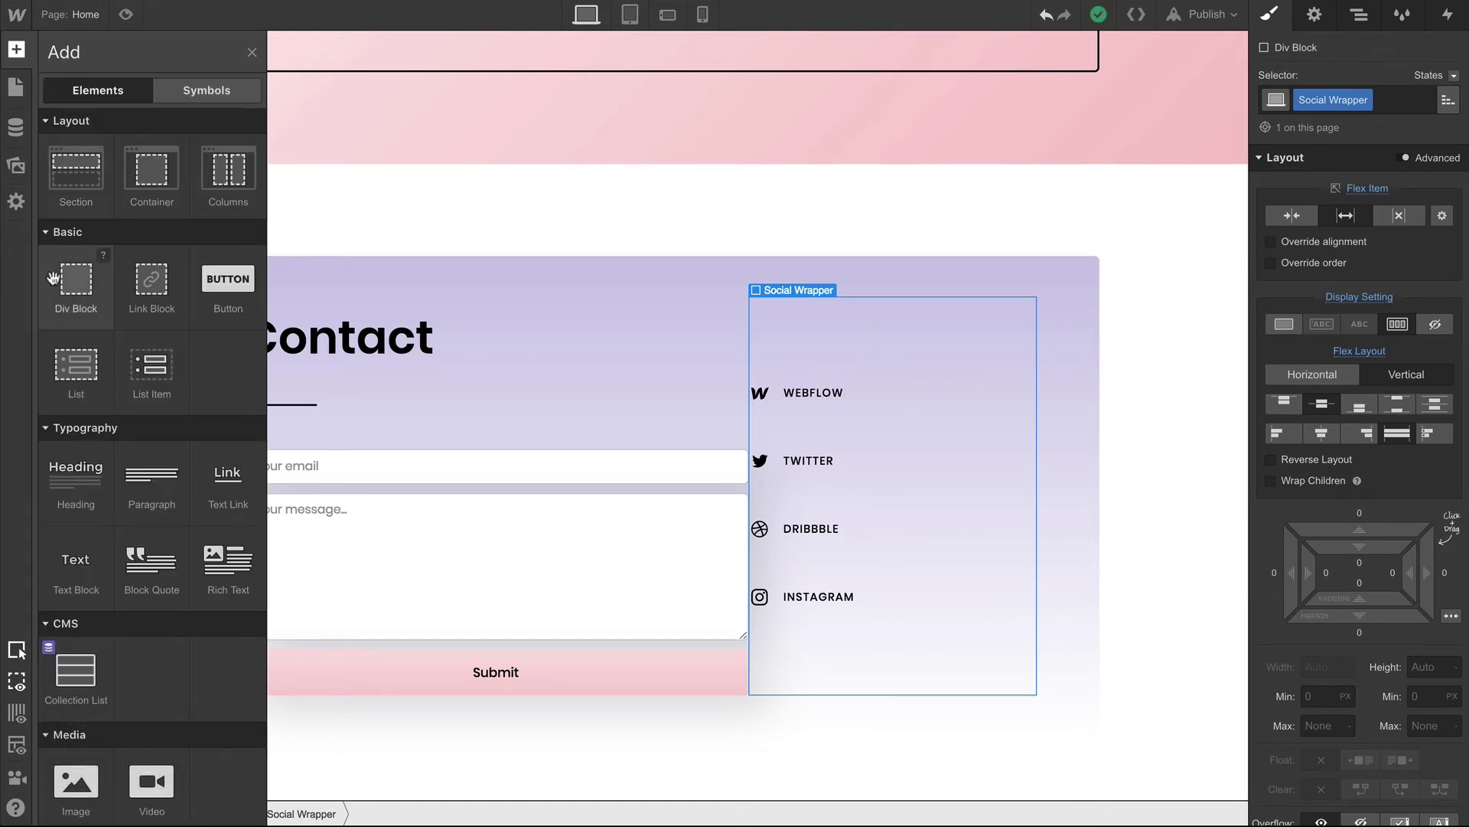
pyautogui.moveTo(55, 277); pyautogui.dragTo(857, 365)
# Move the WEBFLOW, TWITTER, DRIBBBLE and INSTAGRAM links into the new Div Block
pyautogui.moveTo(876, 425); pyautogui.dragTo(888, 367)
pyautogui.moveTo(870, 459); pyautogui.dragTo(885, 422)
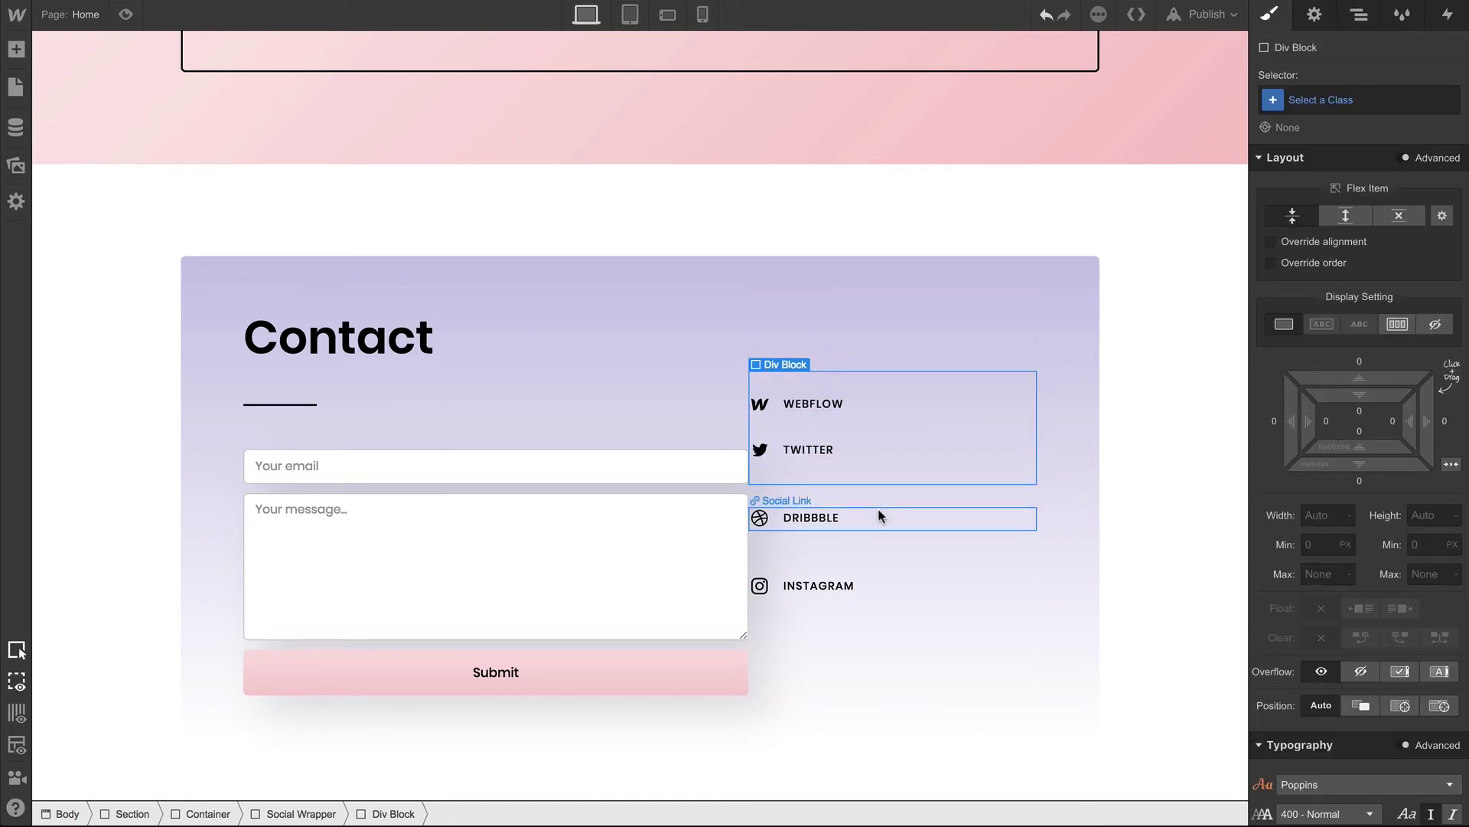
pyautogui.moveTo(880, 515); pyautogui.dragTo(894, 476)
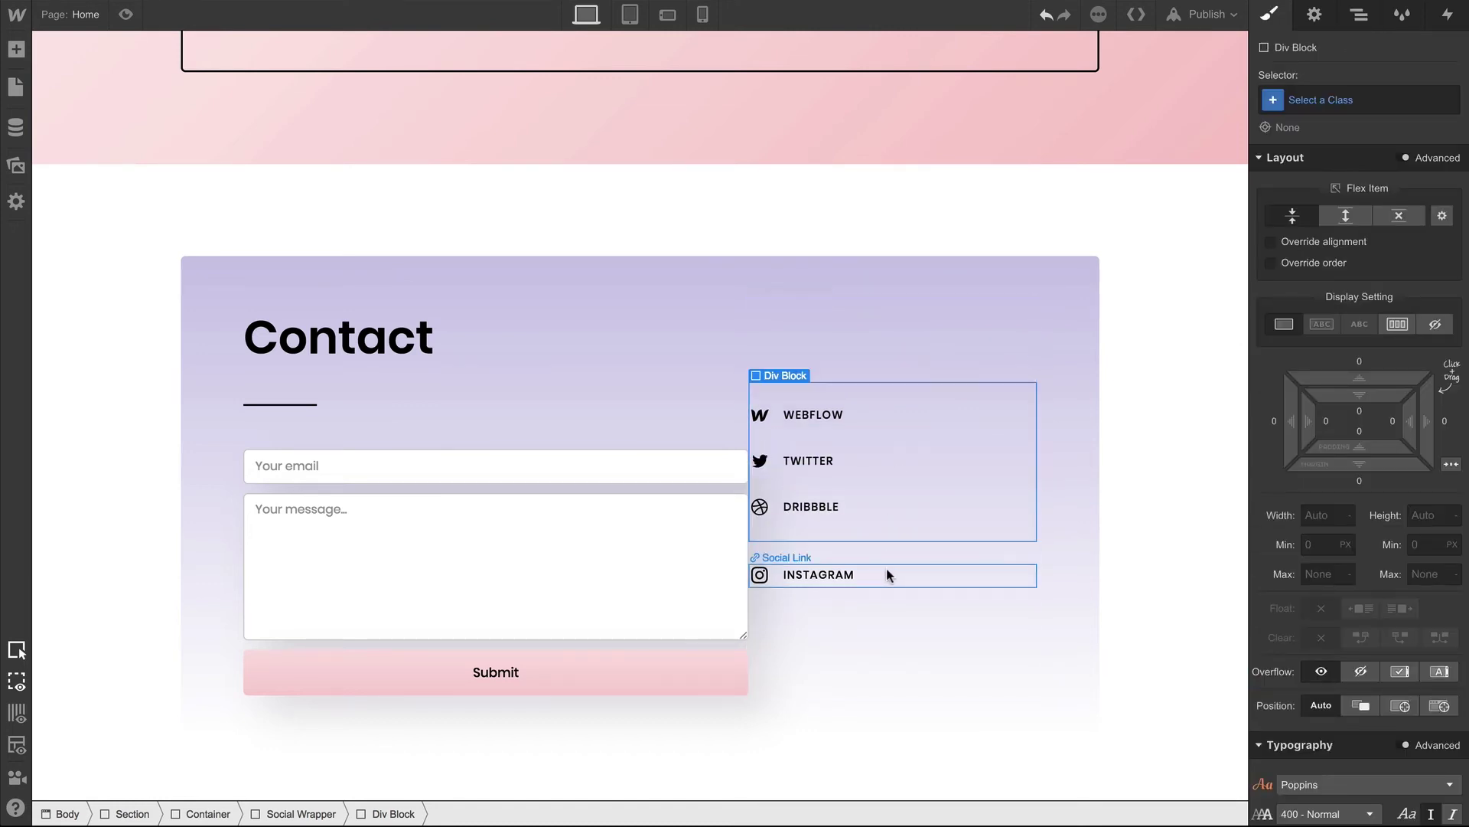
pyautogui.moveTo(886, 567); pyautogui.dragTo(906, 544)
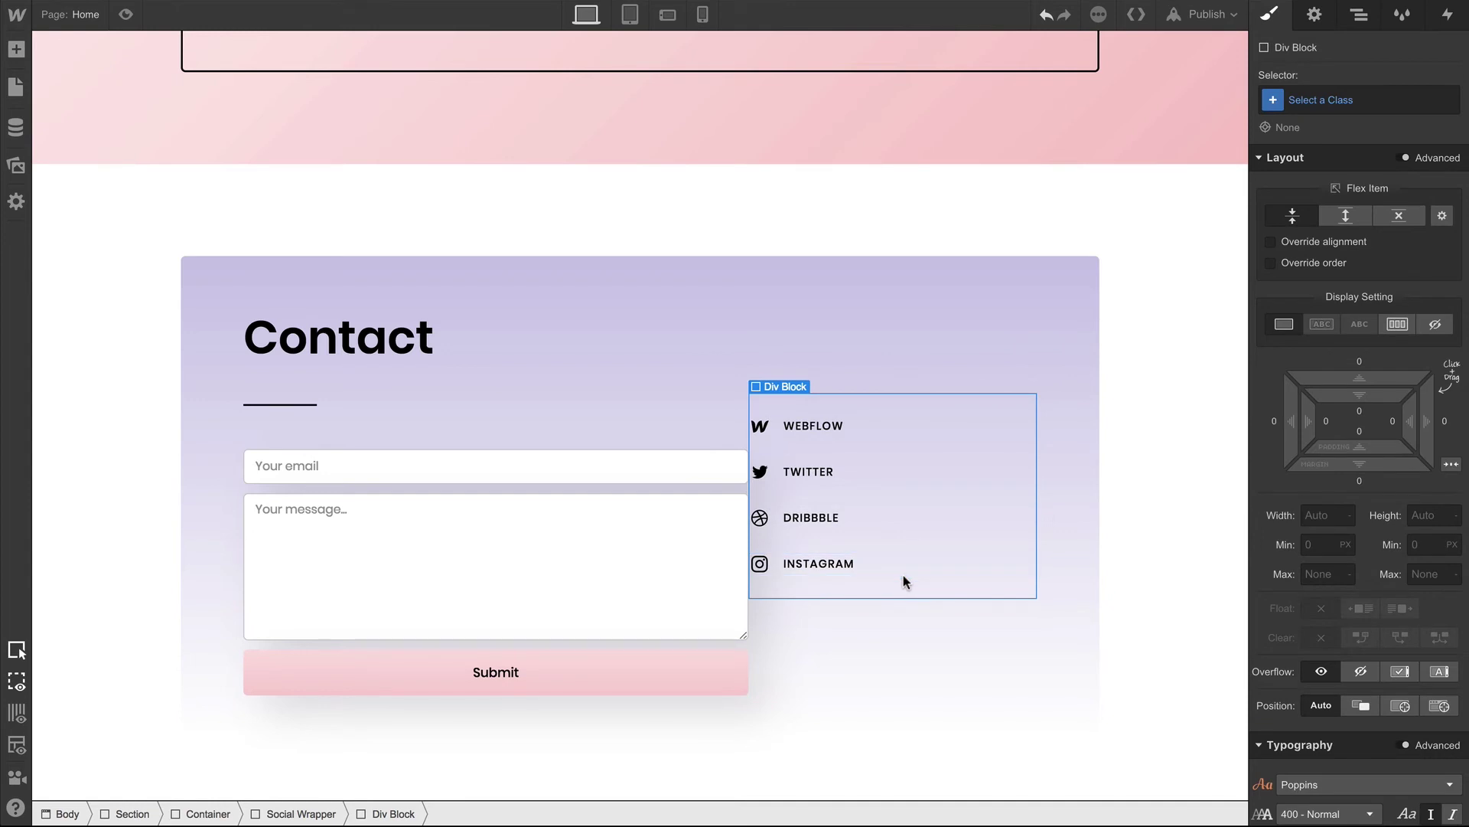
pyautogui.click(892, 624)
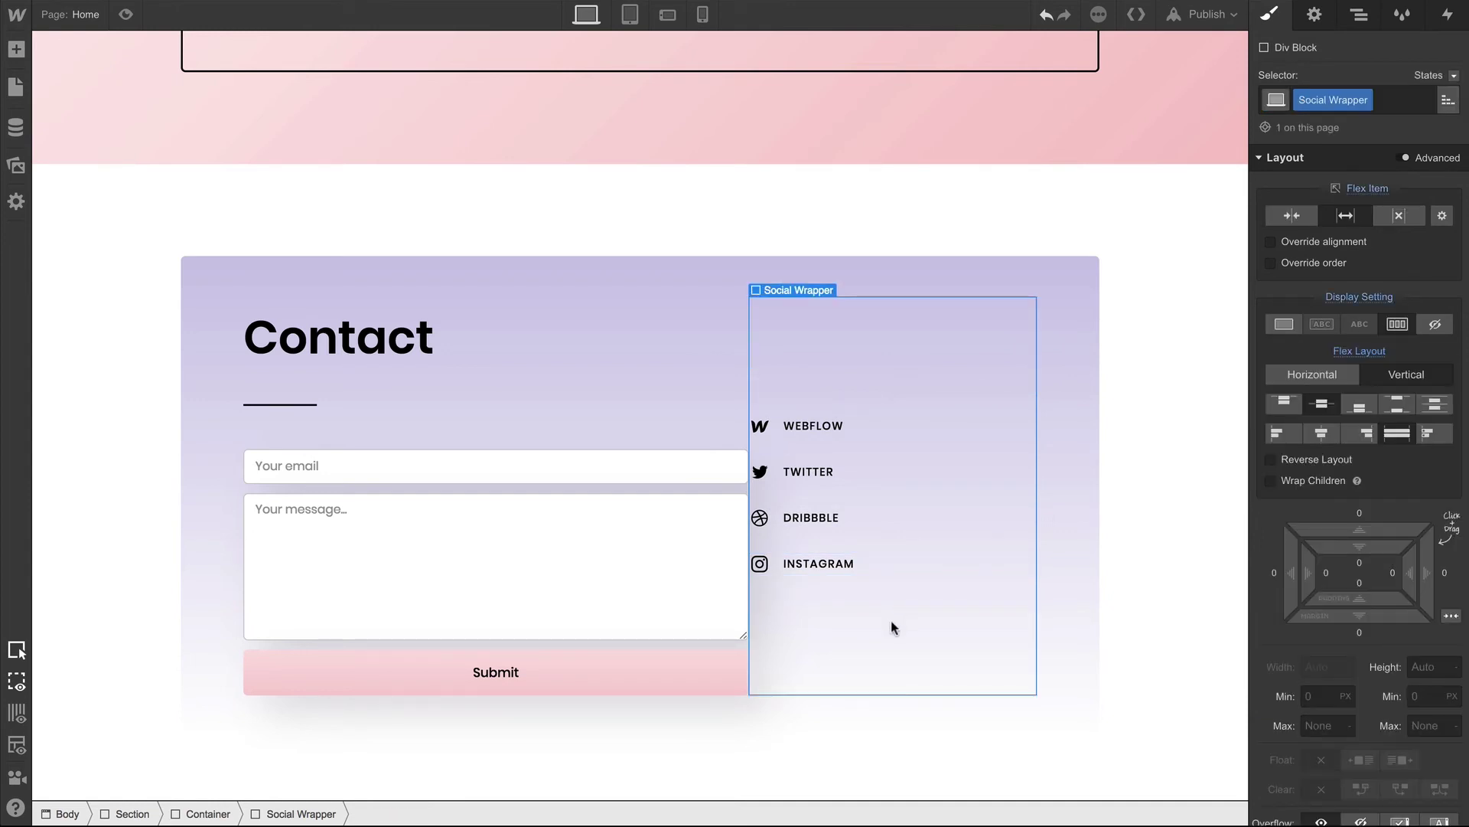
# Centre-align the Social Wrapper and make its Div Block a stretched vertical flex column, justified centre
pyautogui.click(1334, 433)
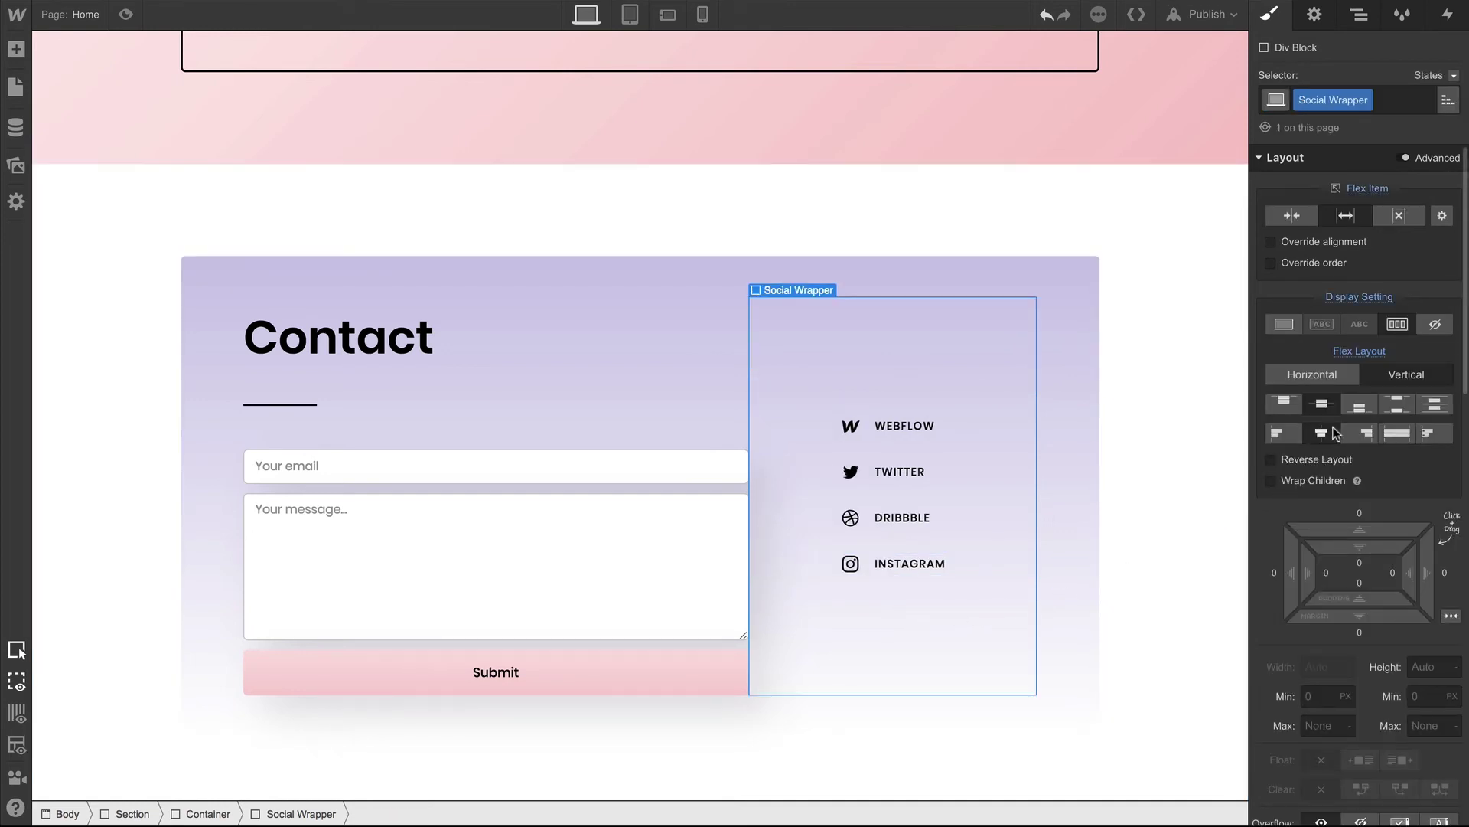
pyautogui.click(925, 453)
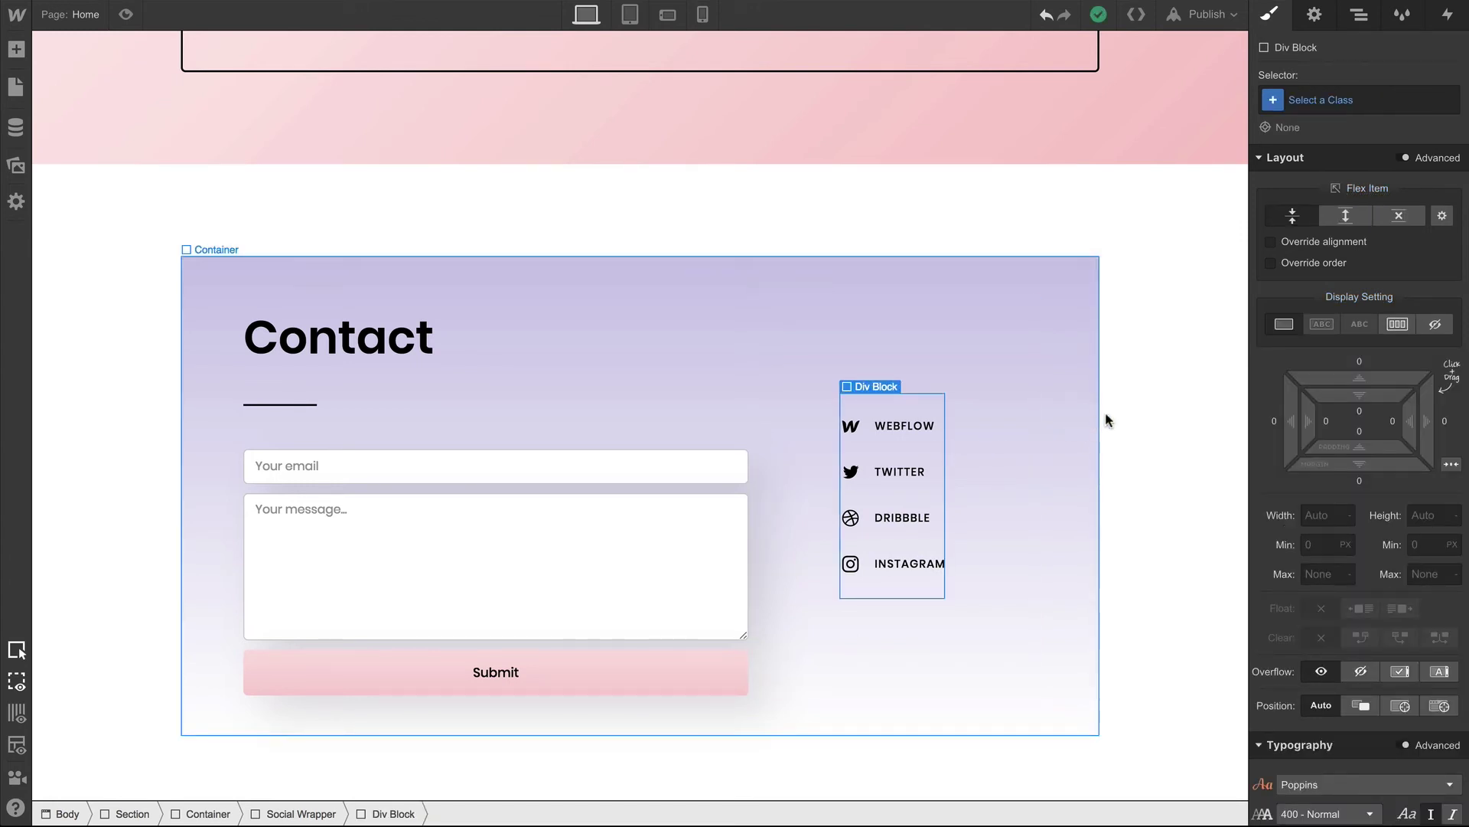
pyautogui.click(1345, 216)
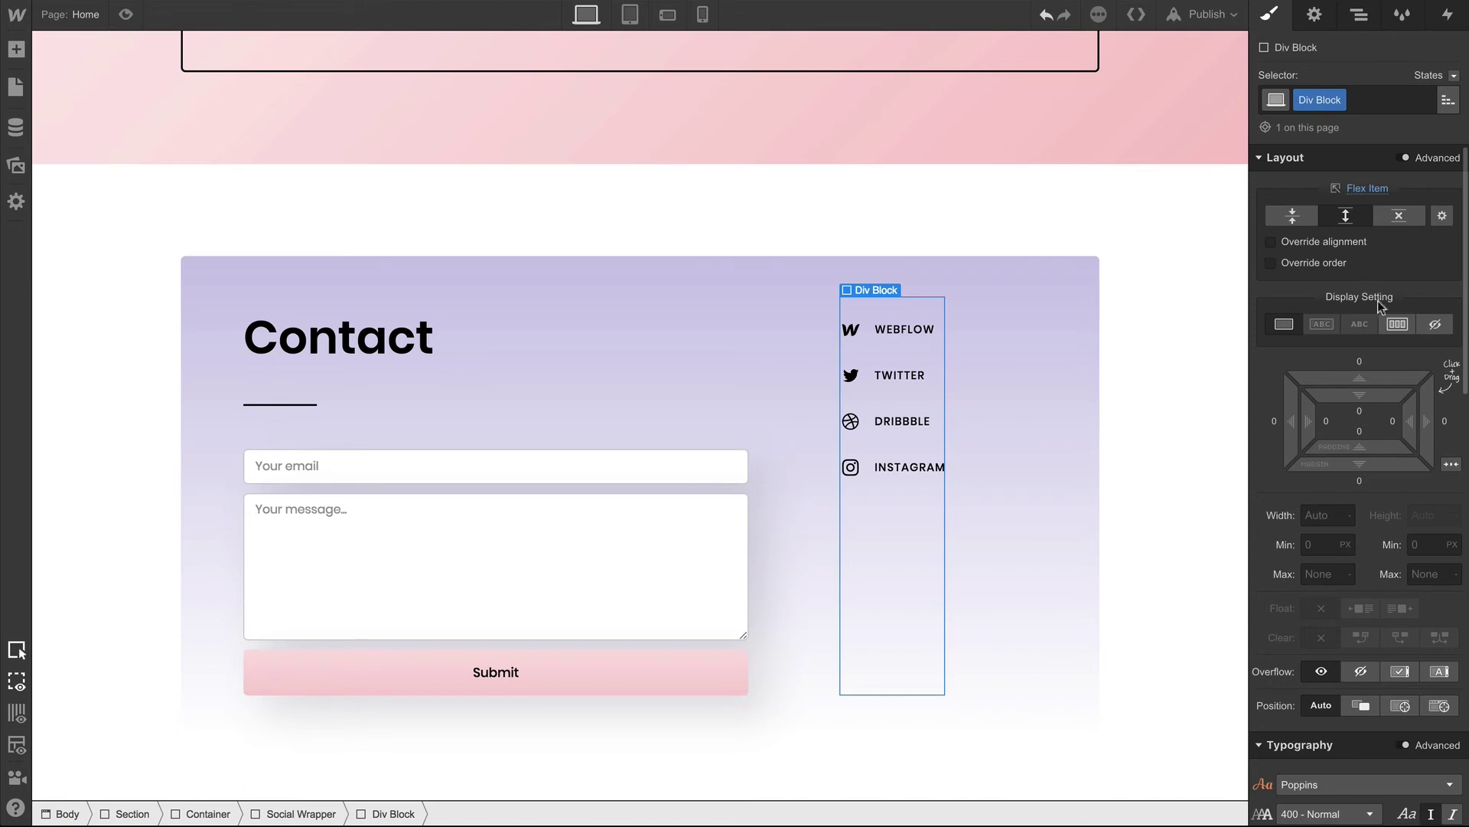
pyautogui.click(1397, 324)
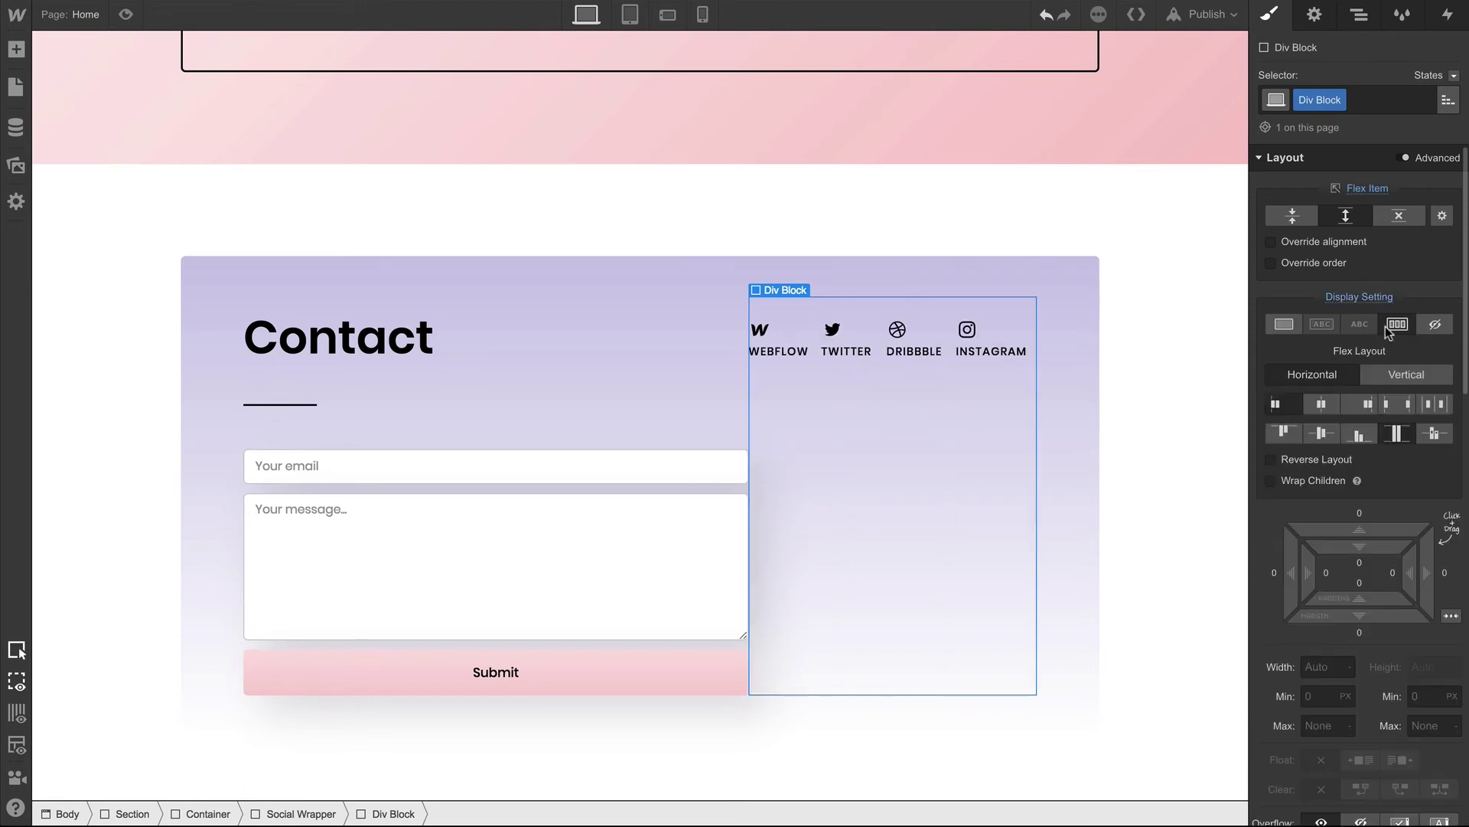
pyautogui.click(1385, 371)
pyautogui.click(1430, 406)
pyautogui.click(1324, 405)
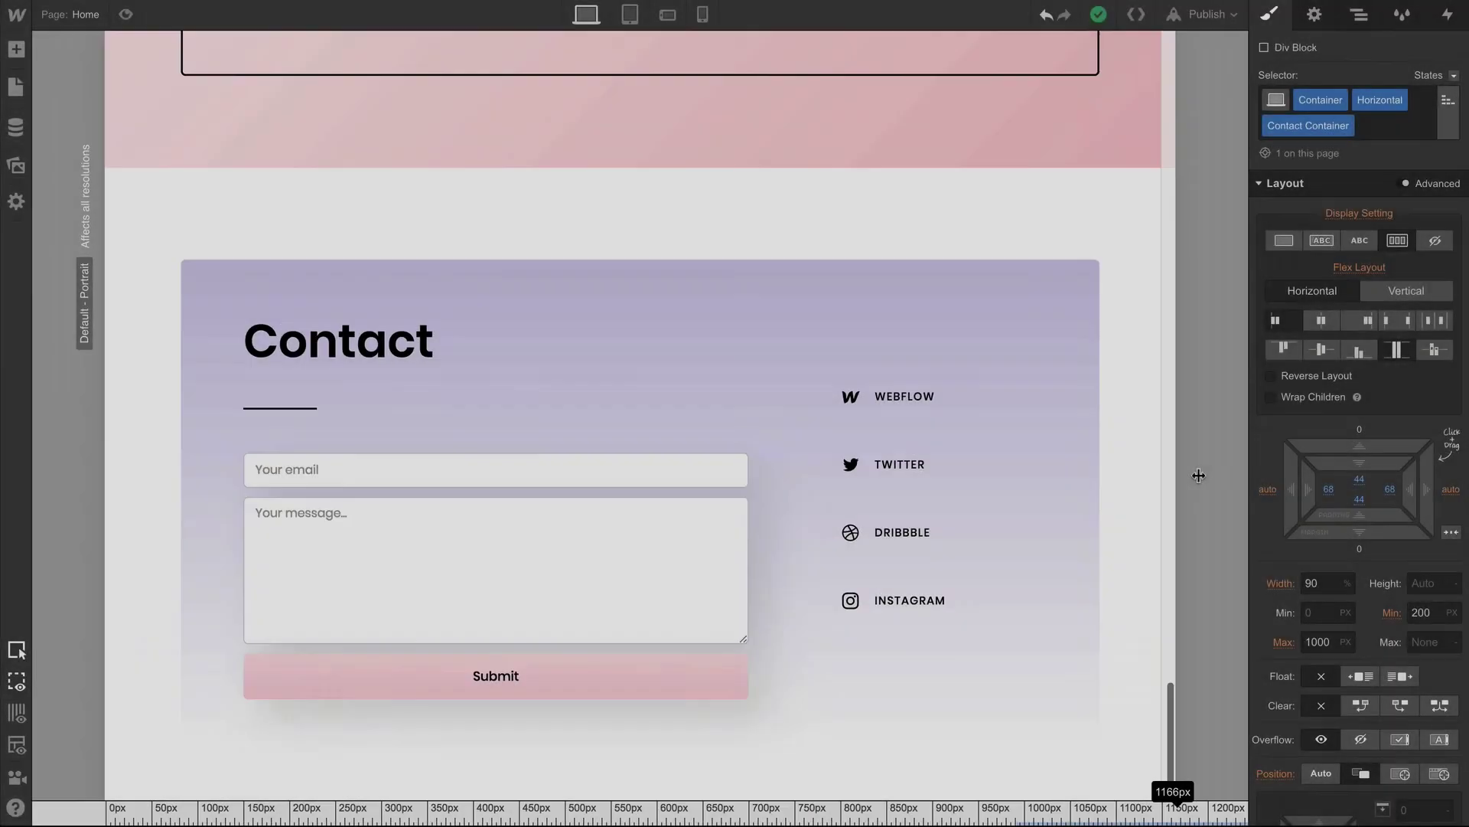
pyautogui.moveTo(1191, 479)
pyautogui.mouseDown()
pyautogui.moveTo(1059, 462)
pyautogui.moveTo(1229, 499)
pyautogui.moveTo(1214, 470)
pyautogui.mouseUp()
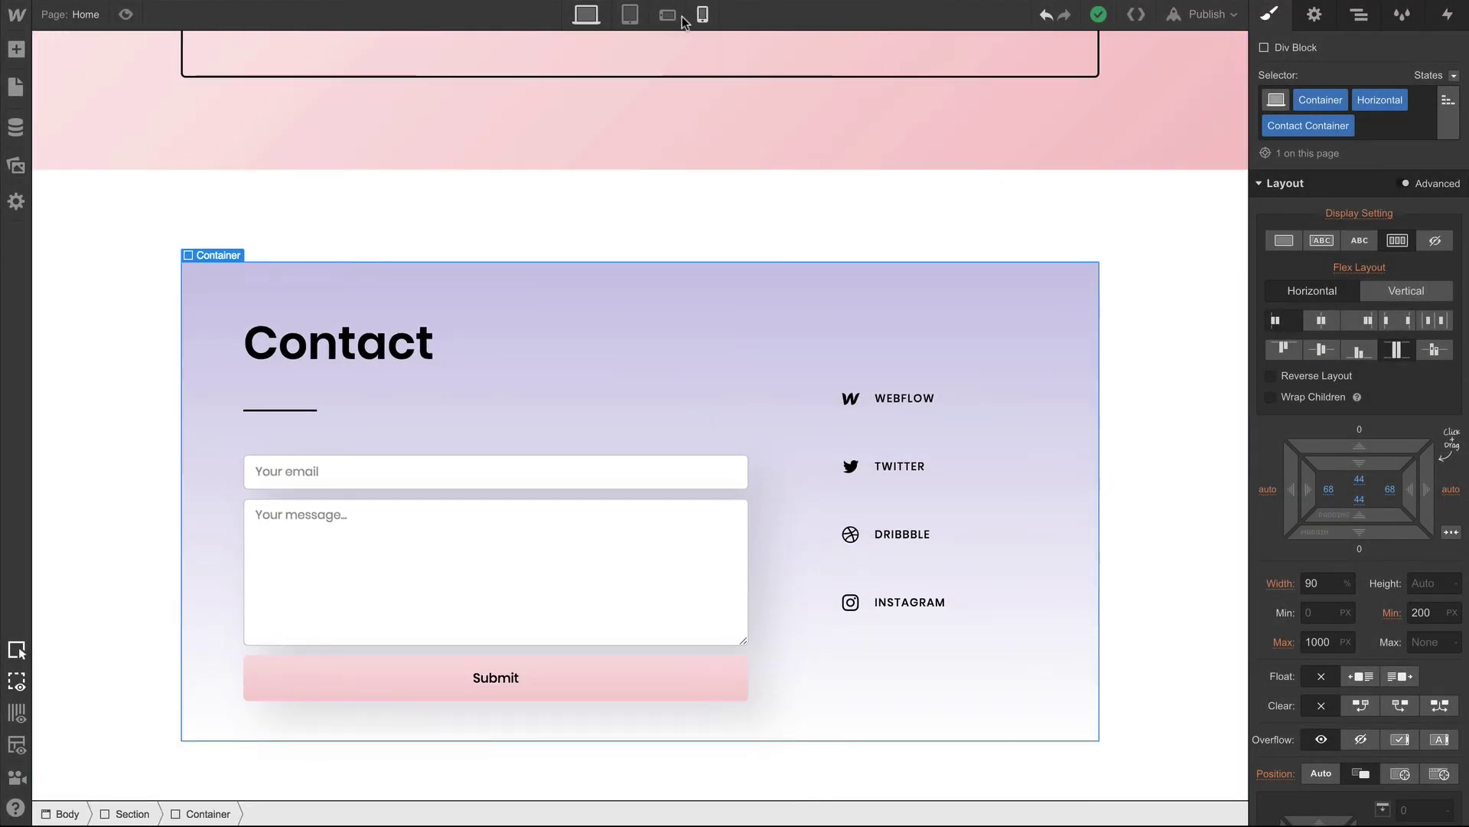
# At the tablet breakpoint, set the contact form's width to 100%
pyautogui.click(629, 15)
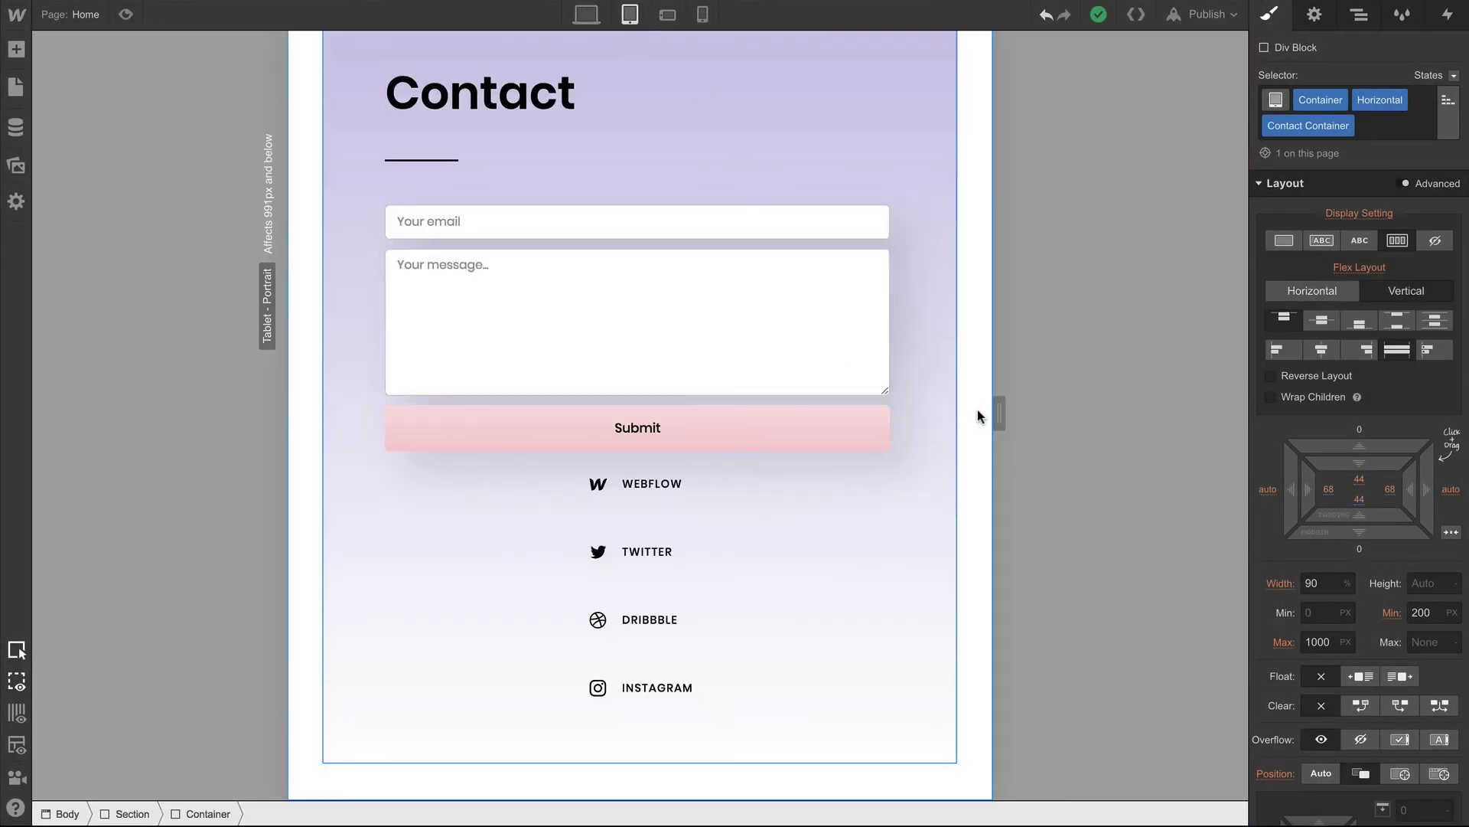
pyautogui.moveTo(1000, 413); pyautogui.dragTo(1135, 400)
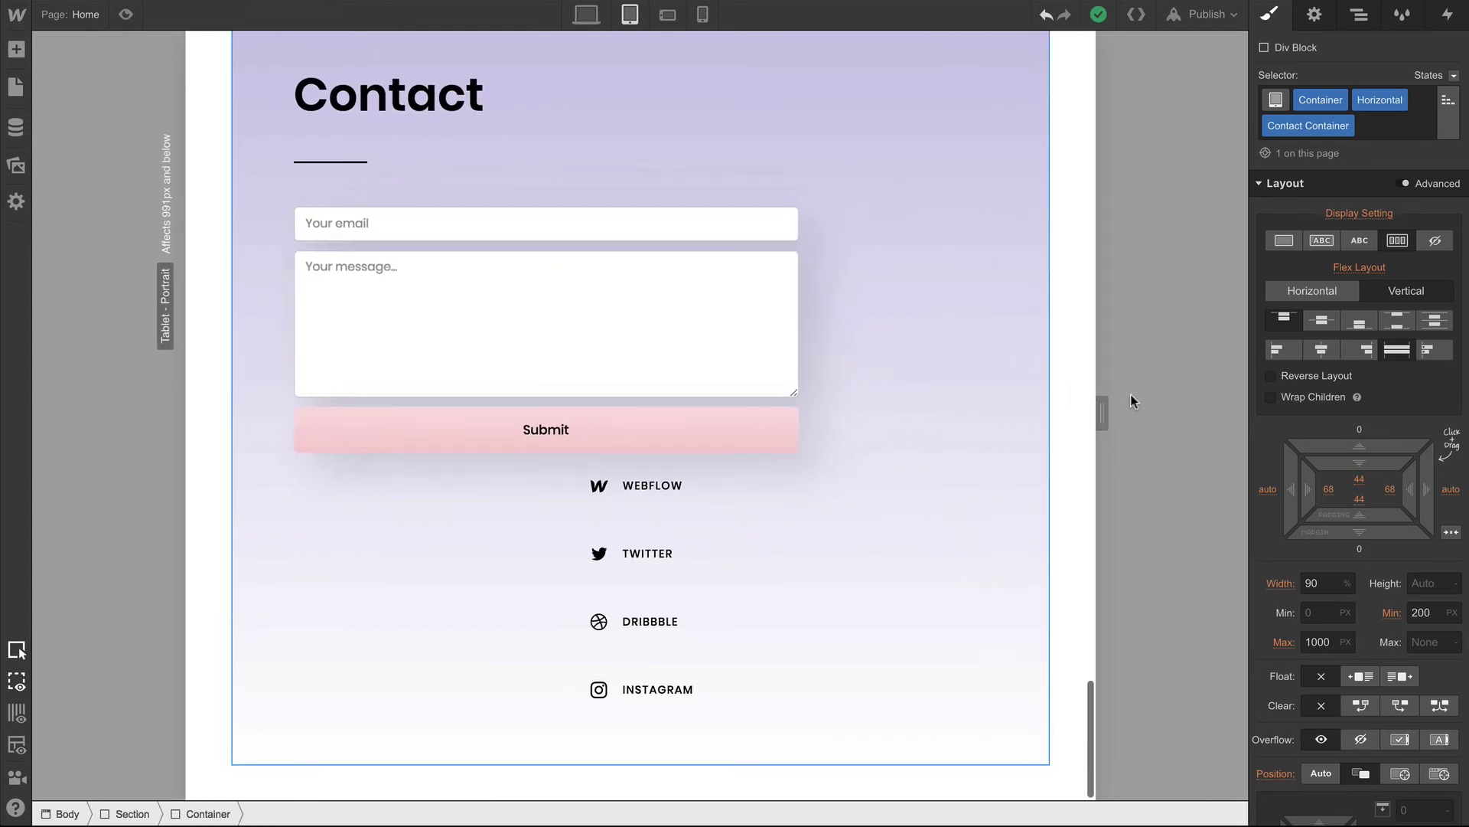
pyautogui.click(783, 242)
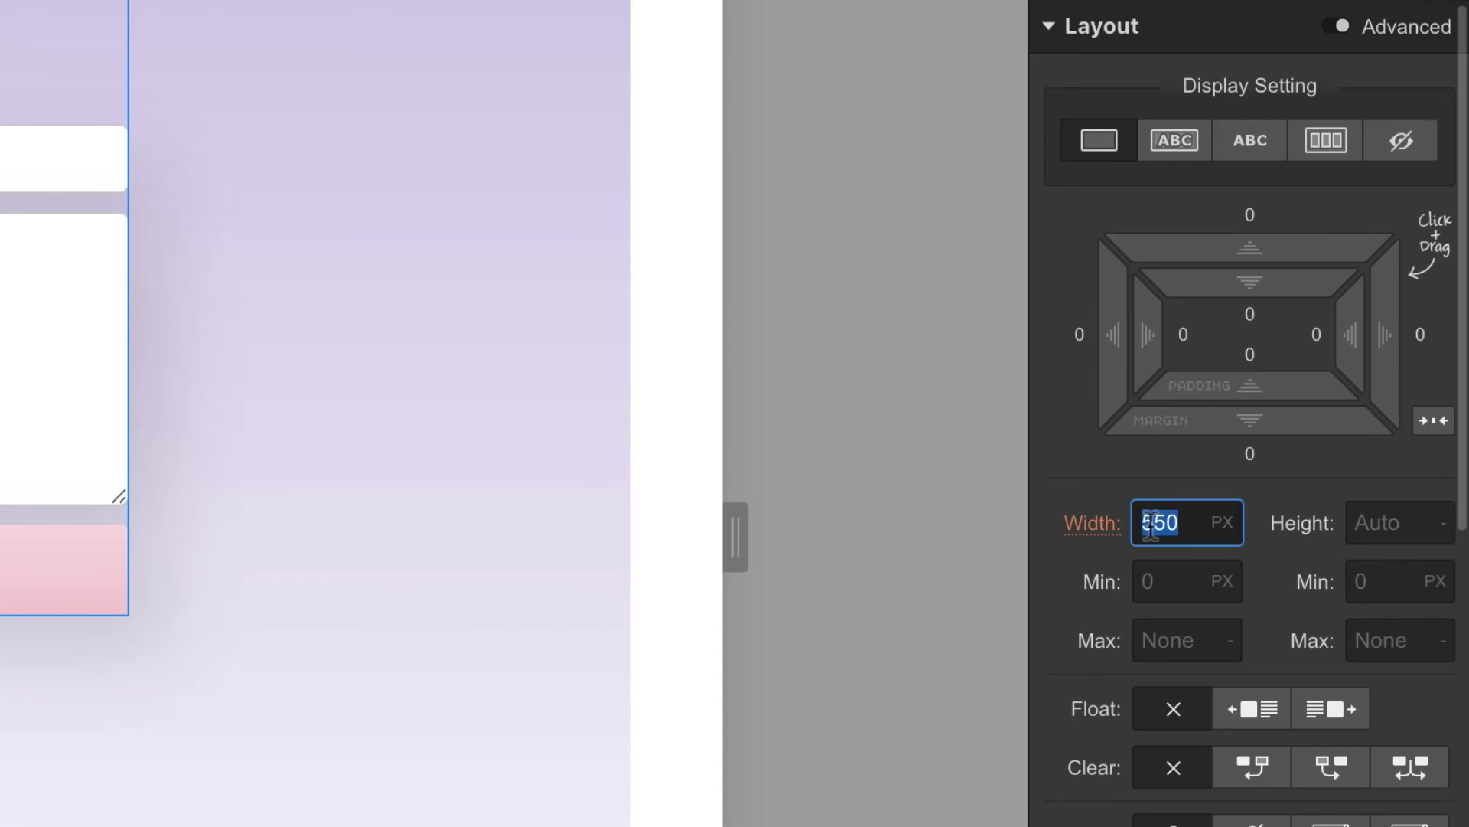
pyautogui.write('100')
pyautogui.write('%')
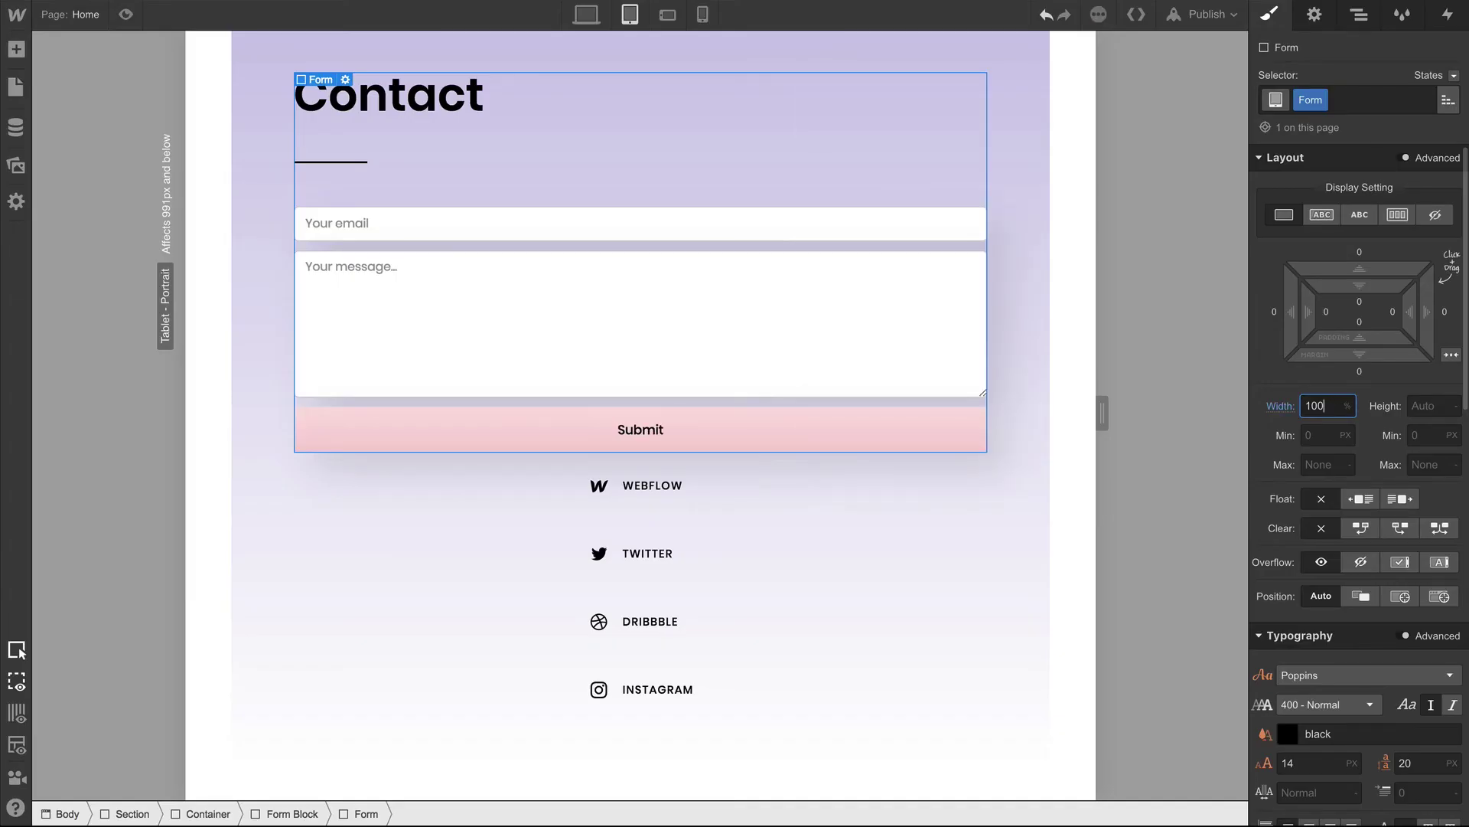
# Class the links block 'Social Container', lay links in a horizontal row with wider side margins
pyautogui.click(660, 521)
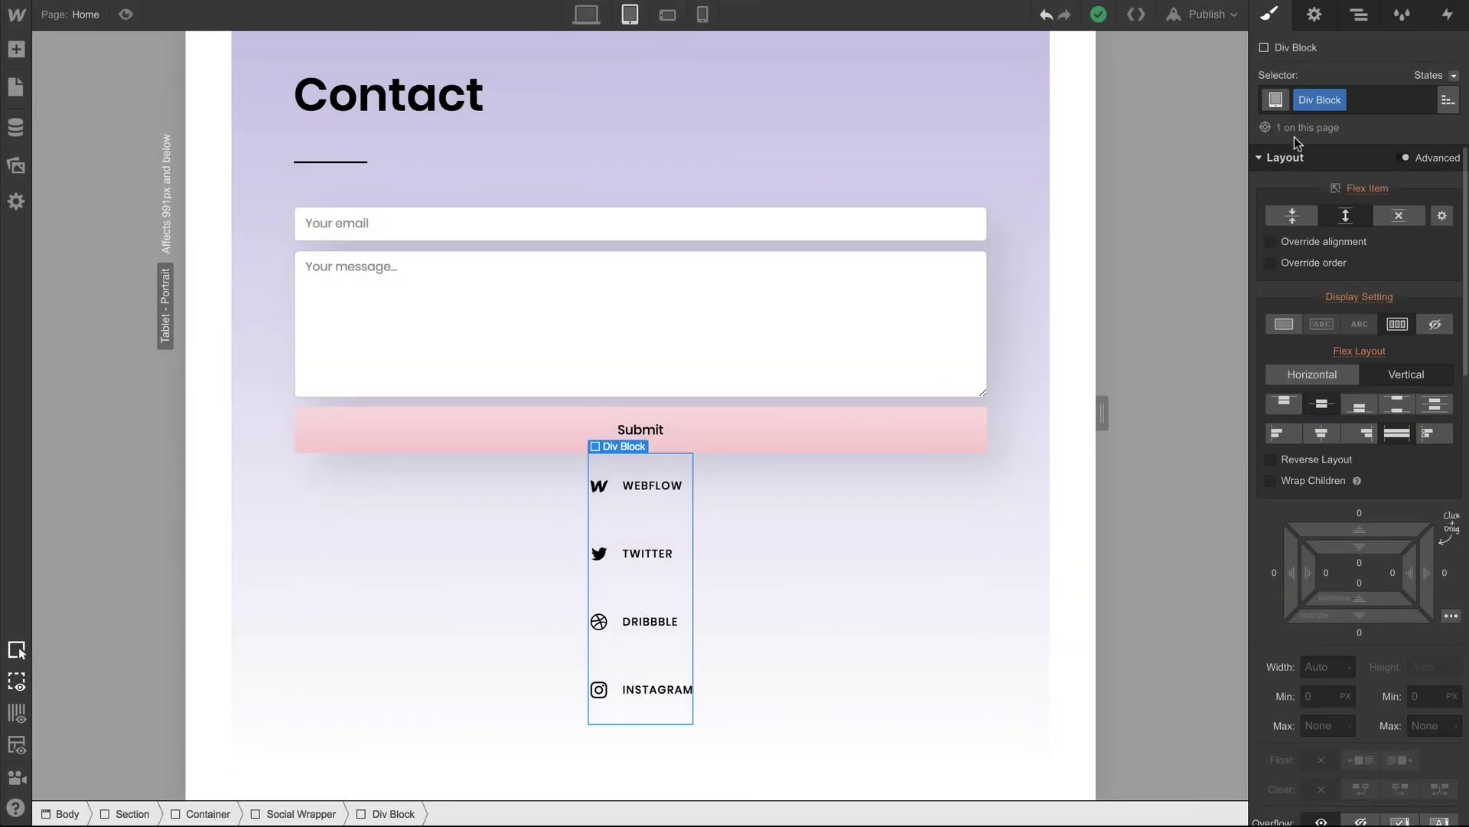
pyautogui.click(1319, 103)
pyautogui.write('Social Container')
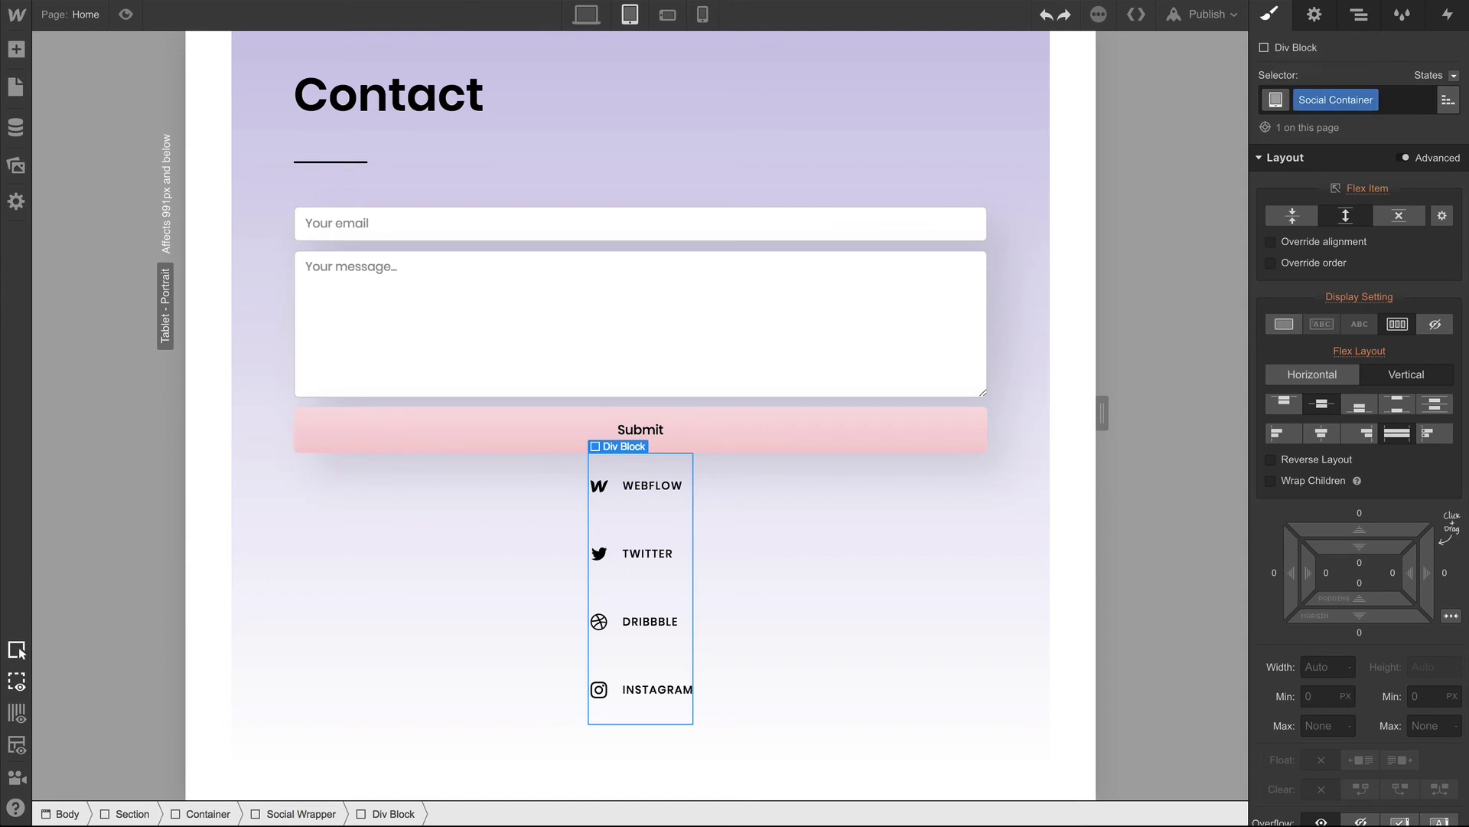
pyautogui.click(1310, 374)
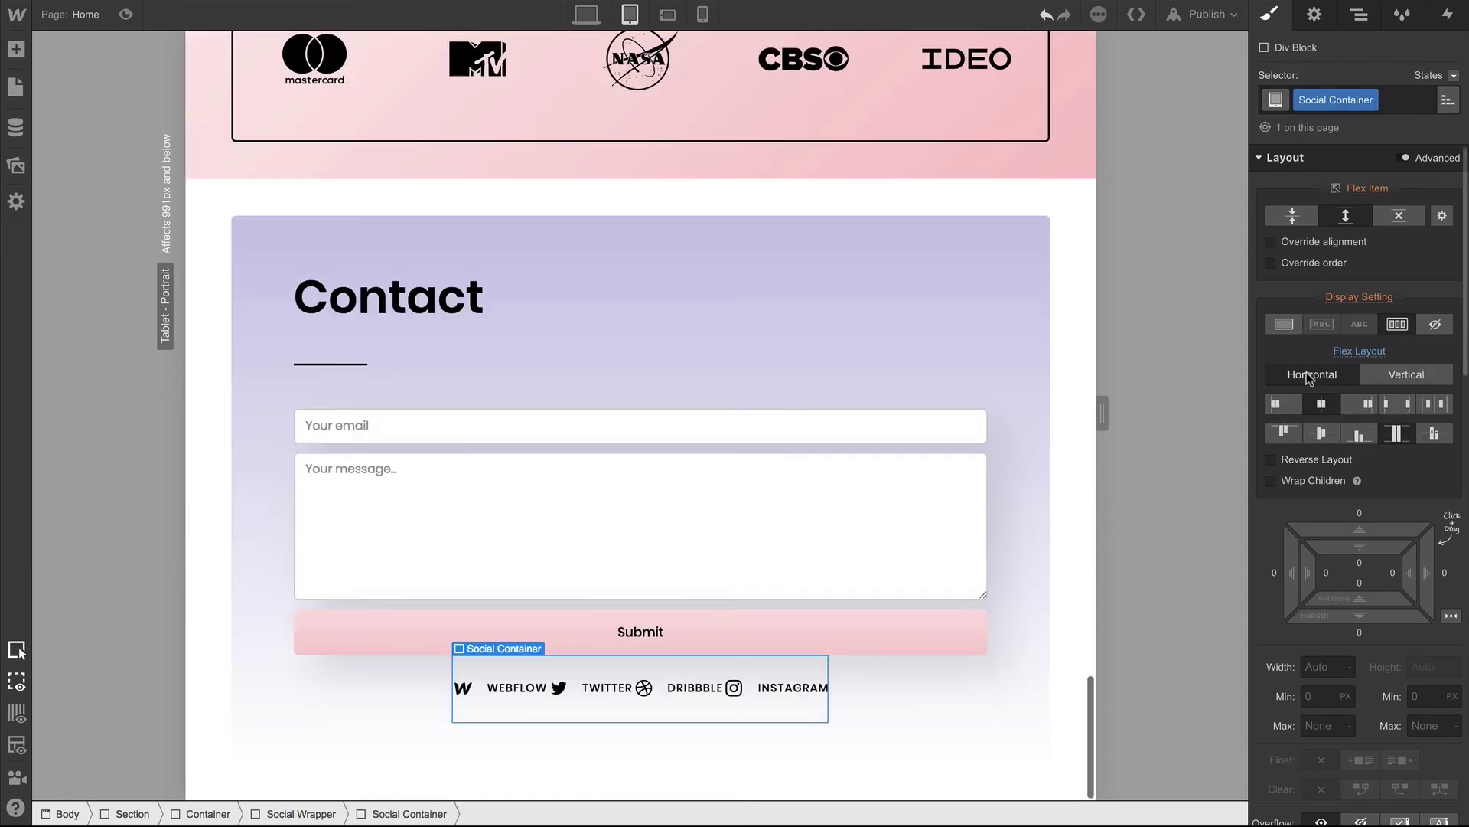
pyautogui.click(754, 687)
pyautogui.moveTo(1292, 421); pyautogui.dragTo(1211, 410)
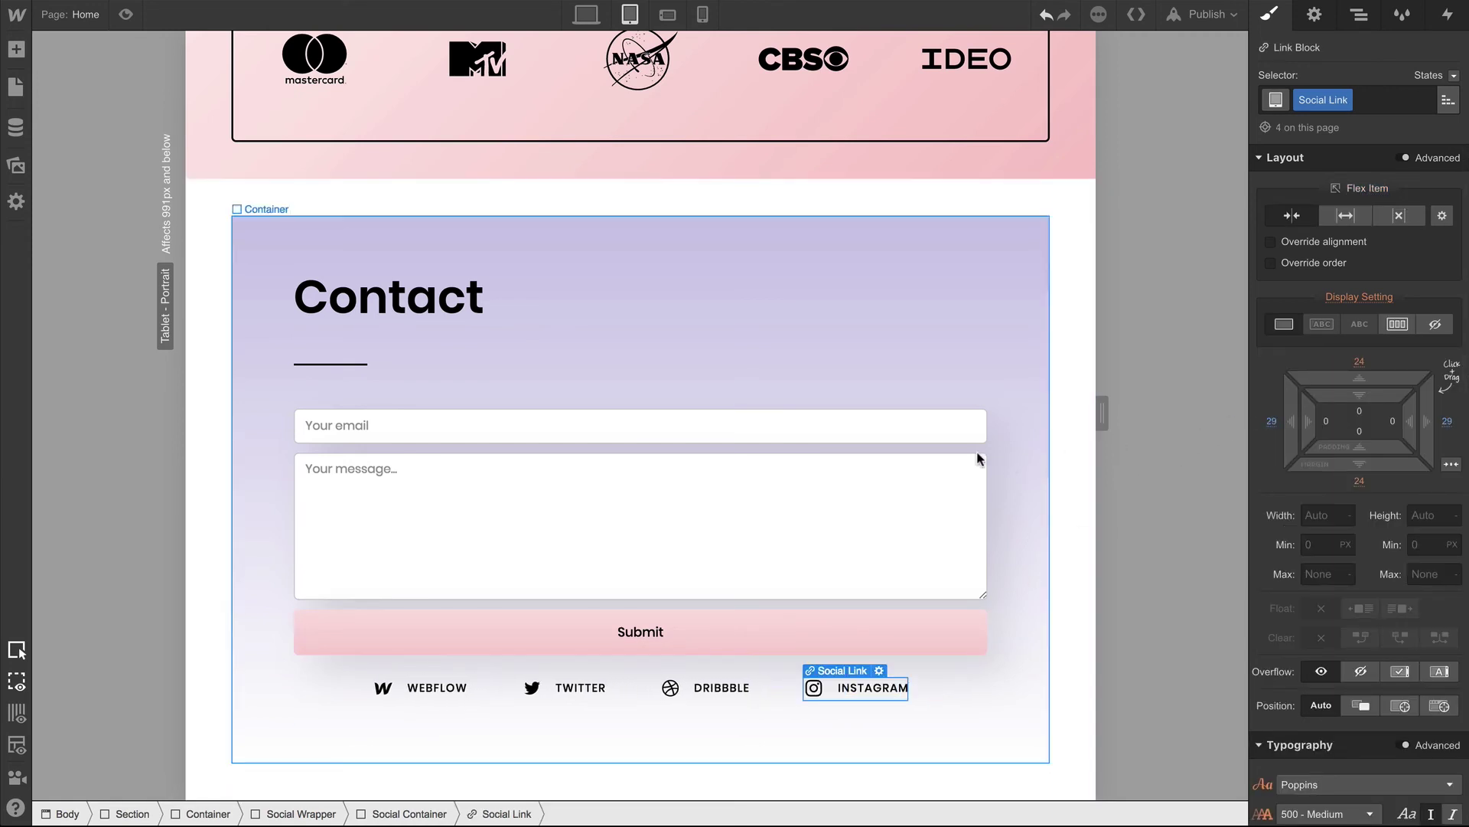
pyautogui.click(667, 14)
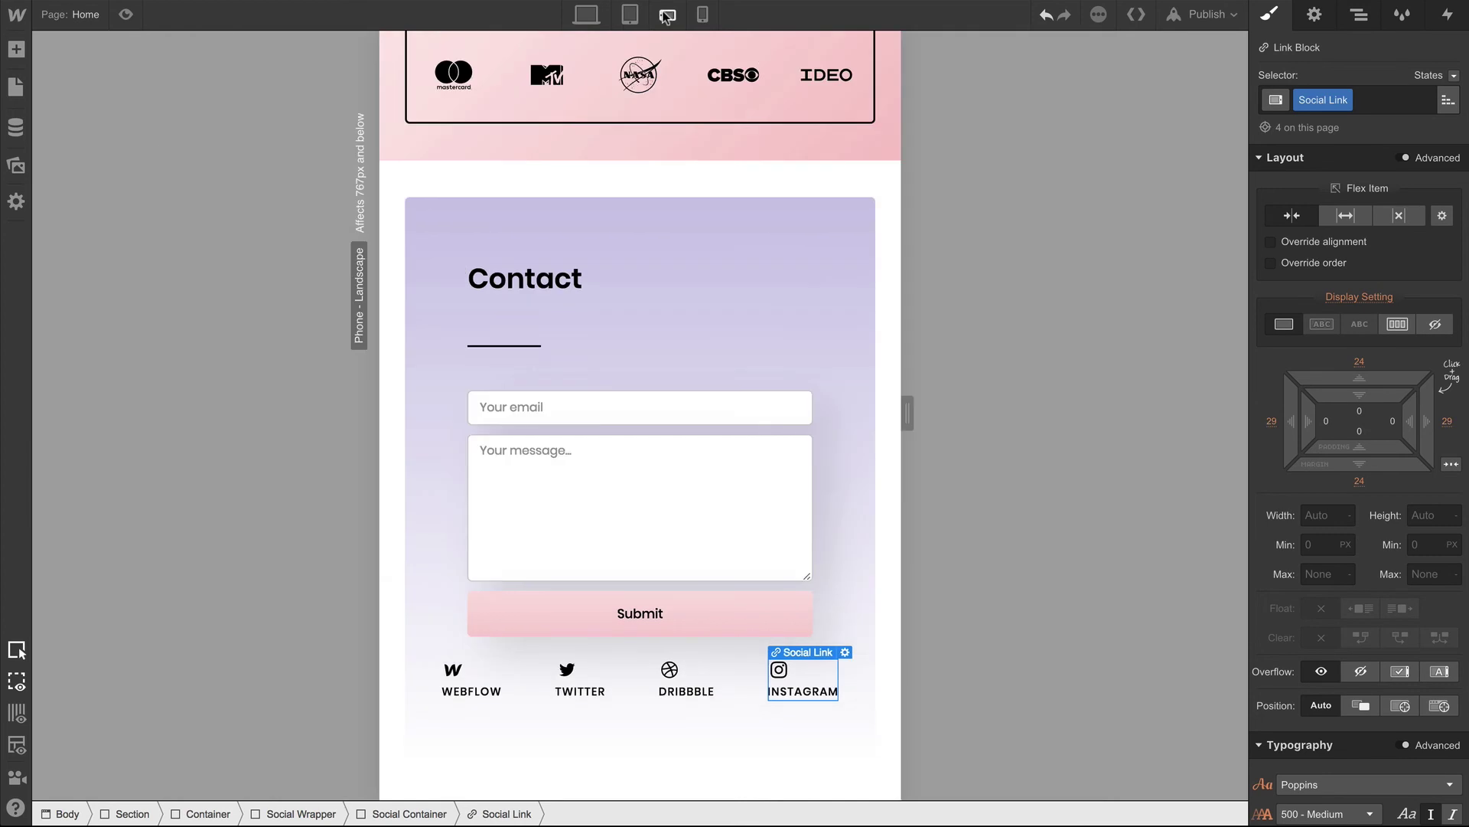
# Set the Social Container to wrap its children and justify them to the start
pyautogui.click(742, 658)
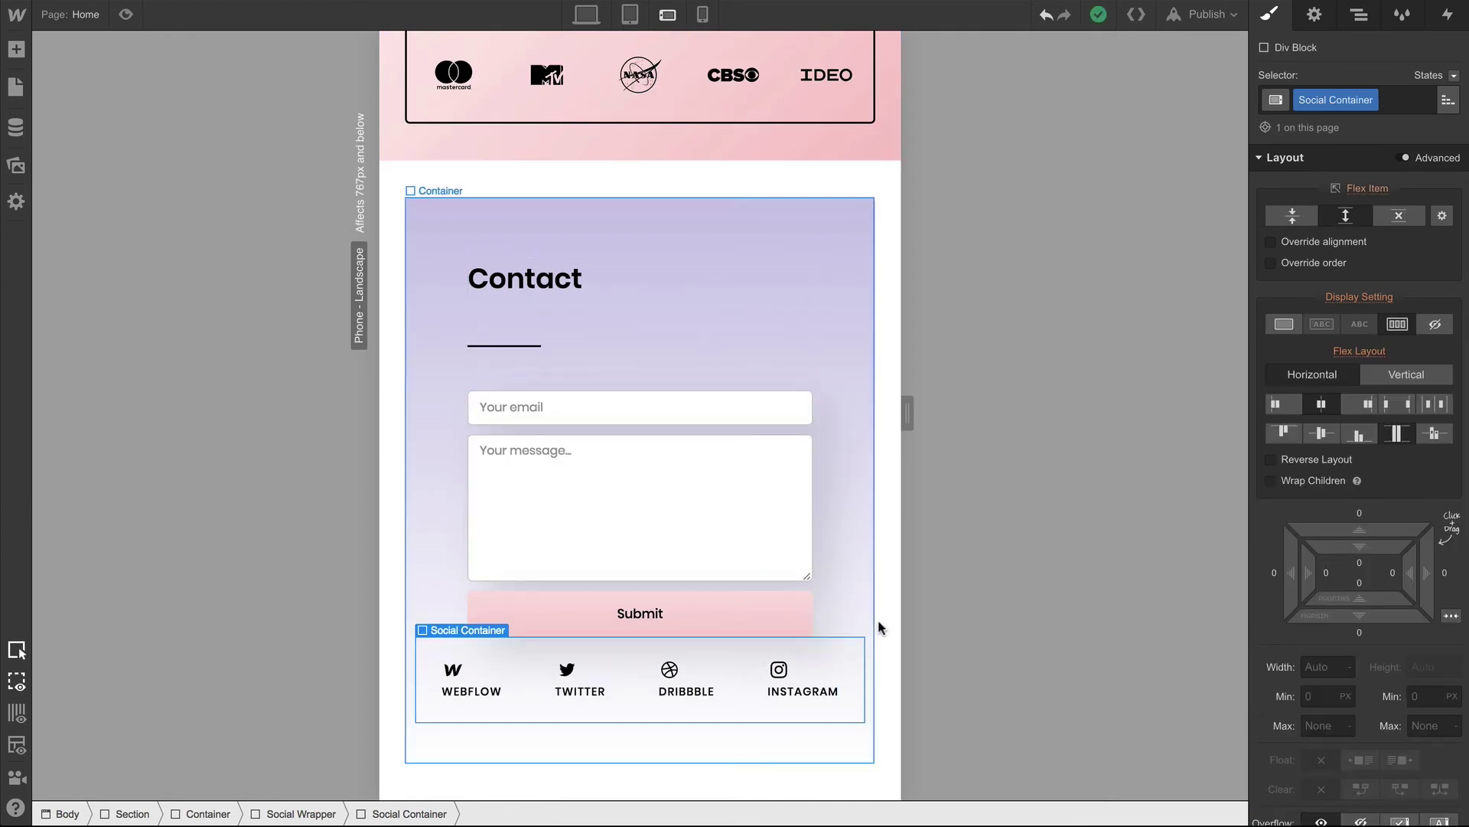
pyautogui.click(1271, 480)
pyautogui.click(1275, 410)
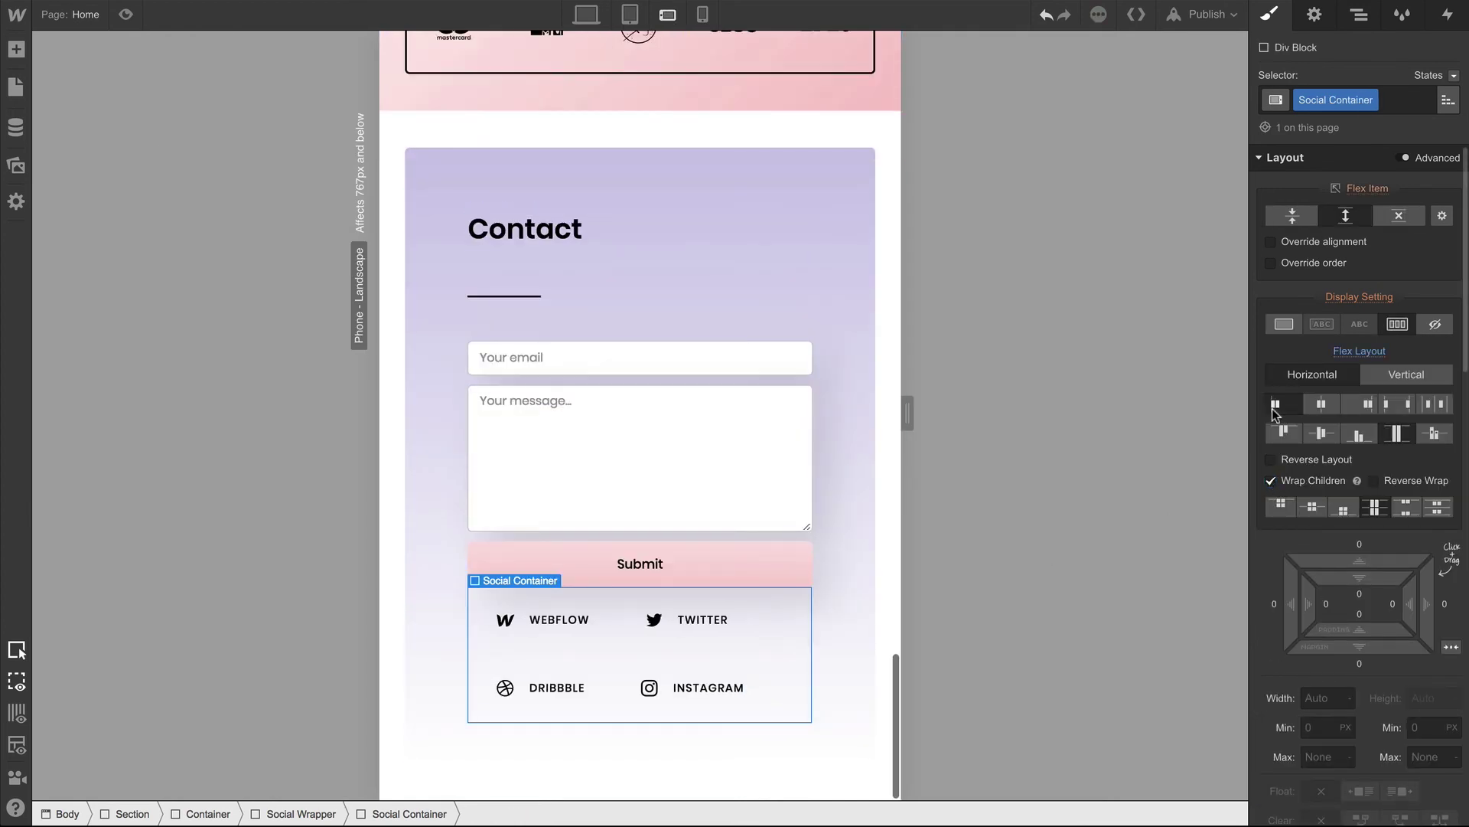
pyautogui.moveTo(908, 413); pyautogui.dragTo(967, 413)
# Give the Social Link a 50% flex basis and 0 left and right margins
pyautogui.click(502, 623)
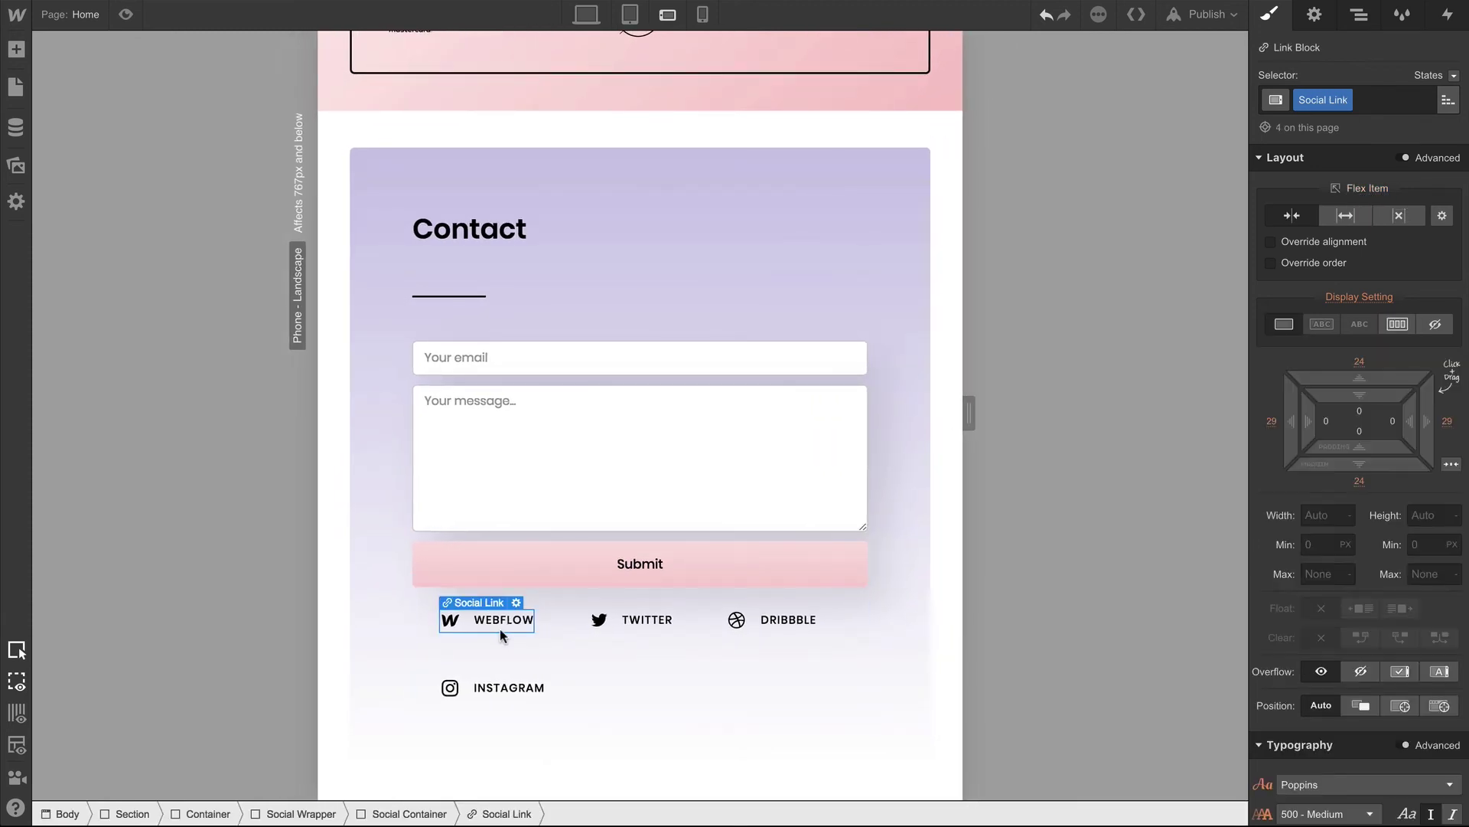
pyautogui.click(1441, 218)
pyautogui.write('%')
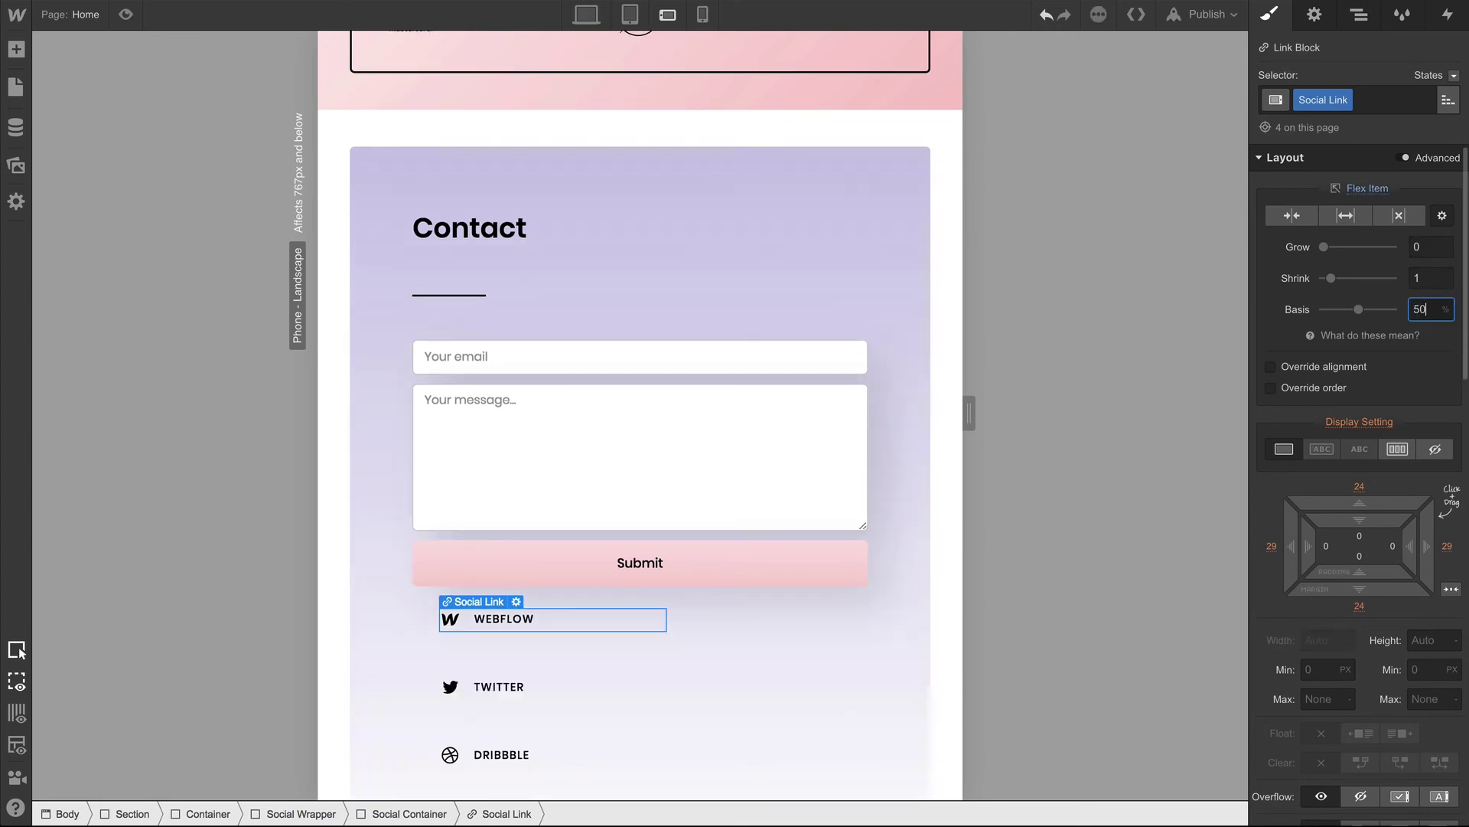
pyautogui.click(1272, 545)
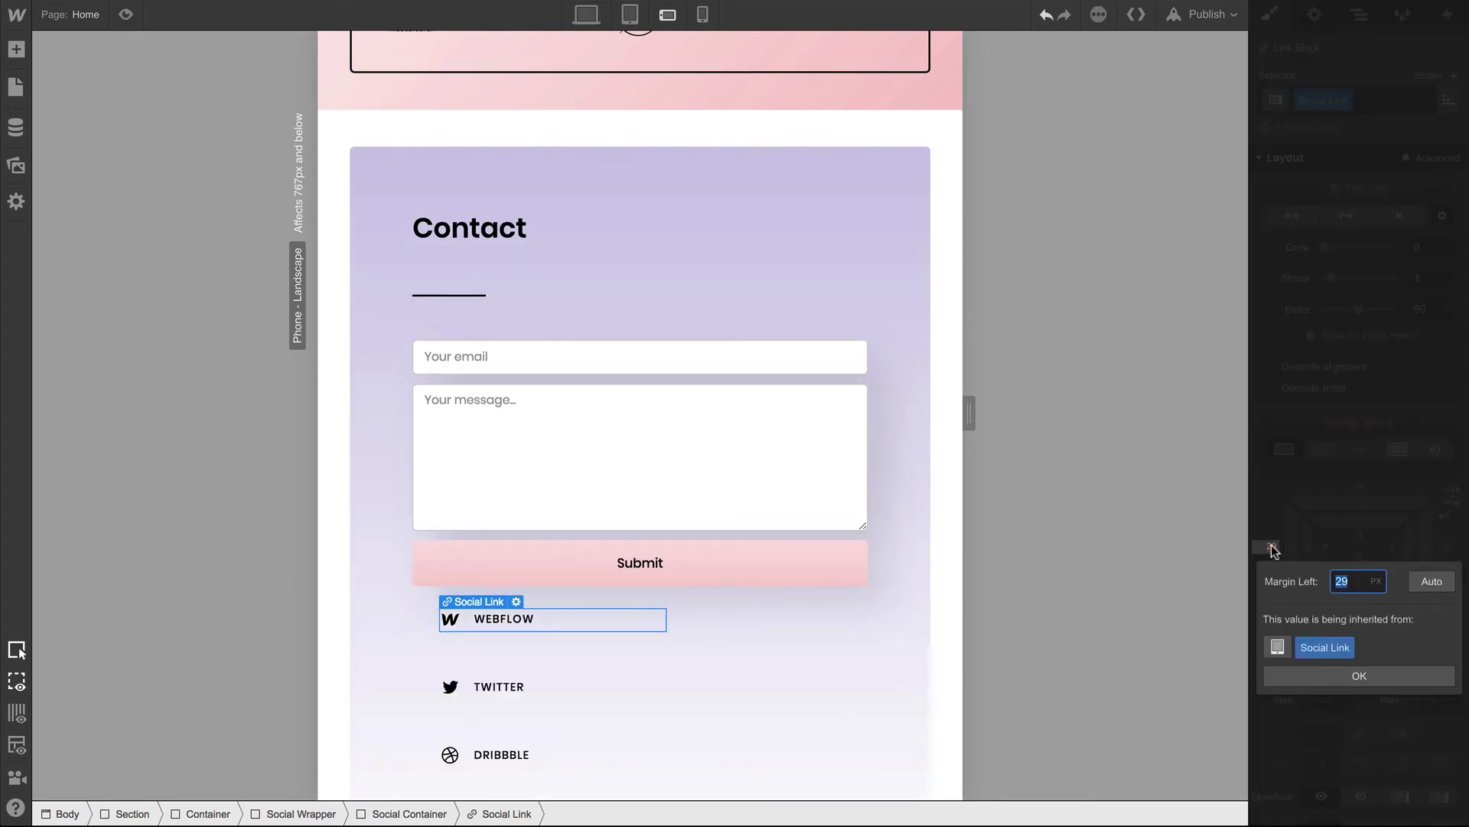
pyautogui.write('0')
pyautogui.press('Return')
pyautogui.click(1446, 545)
pyautogui.write('0')
pyautogui.press('Return')
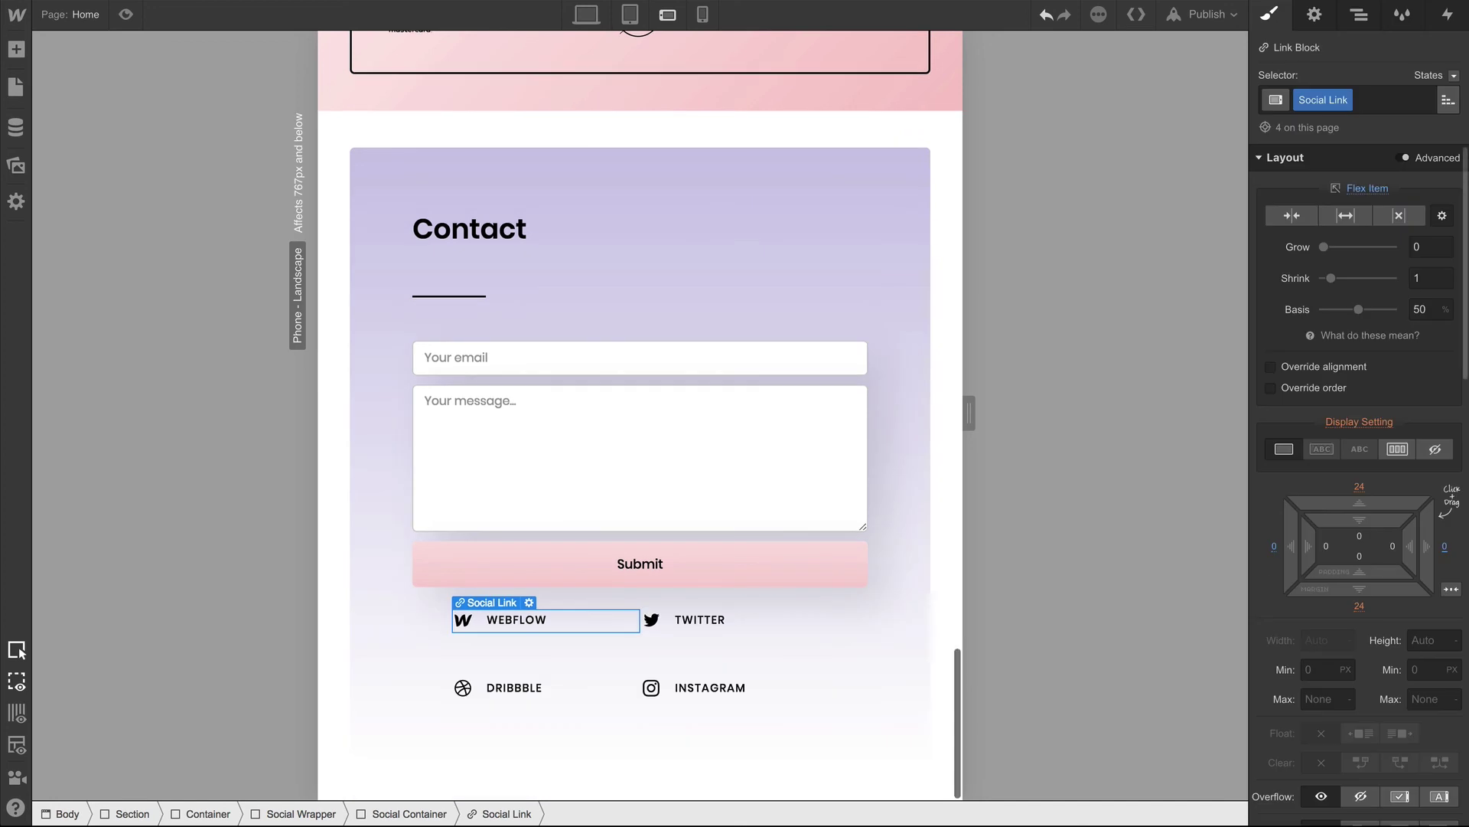
pyautogui.moveTo(969, 413); pyautogui.dragTo(1079, 405)
# At phone portrait, reduce the contact container's padding to 15 px sides and 13 px top/bottom
pyautogui.click(703, 15)
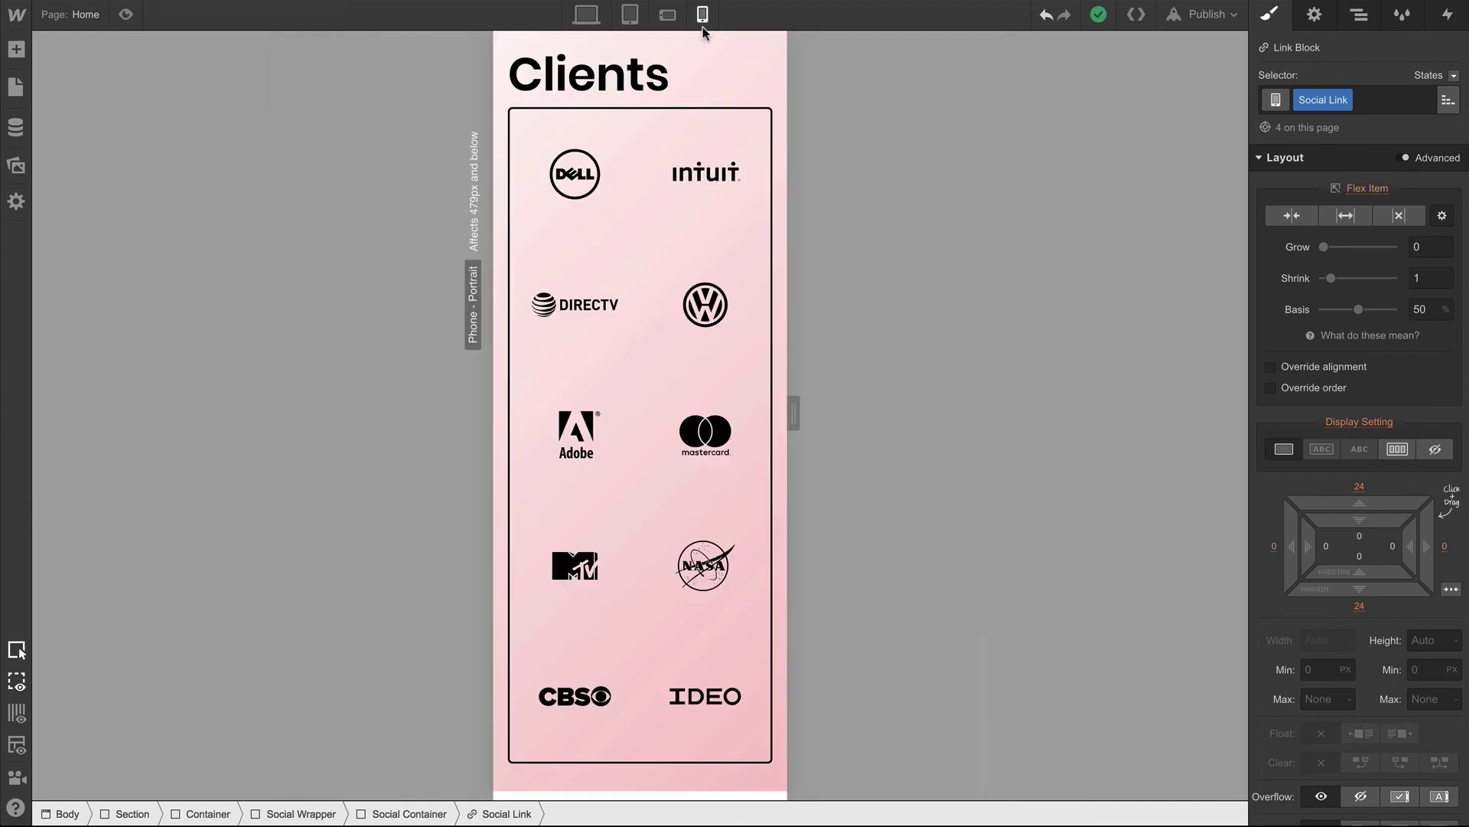
pyautogui.scroll(-10, 741, 317)
pyautogui.click(738, 283)
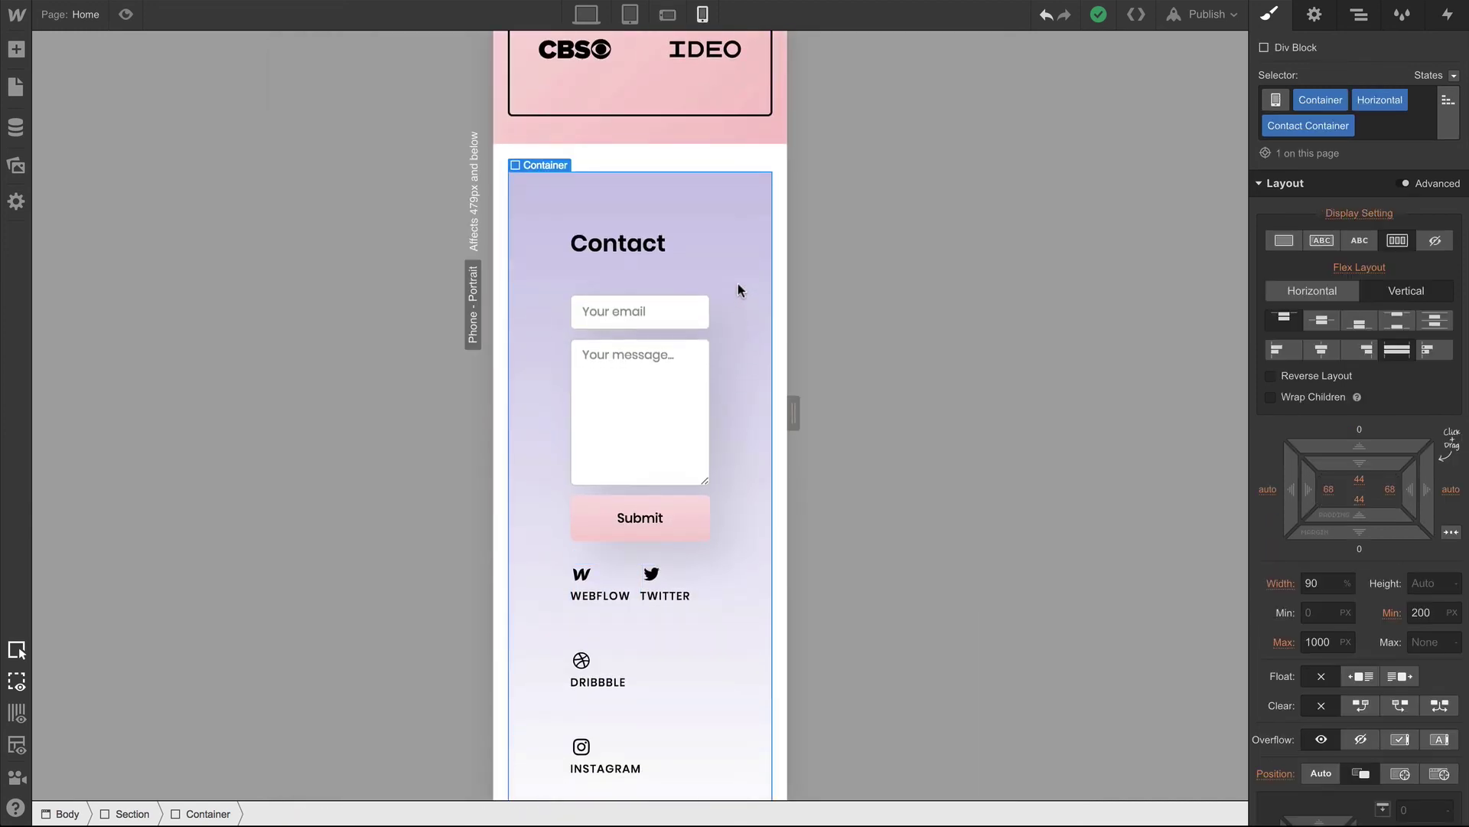
pyautogui.moveTo(1301, 494); pyautogui.dragTo(1154, 492)
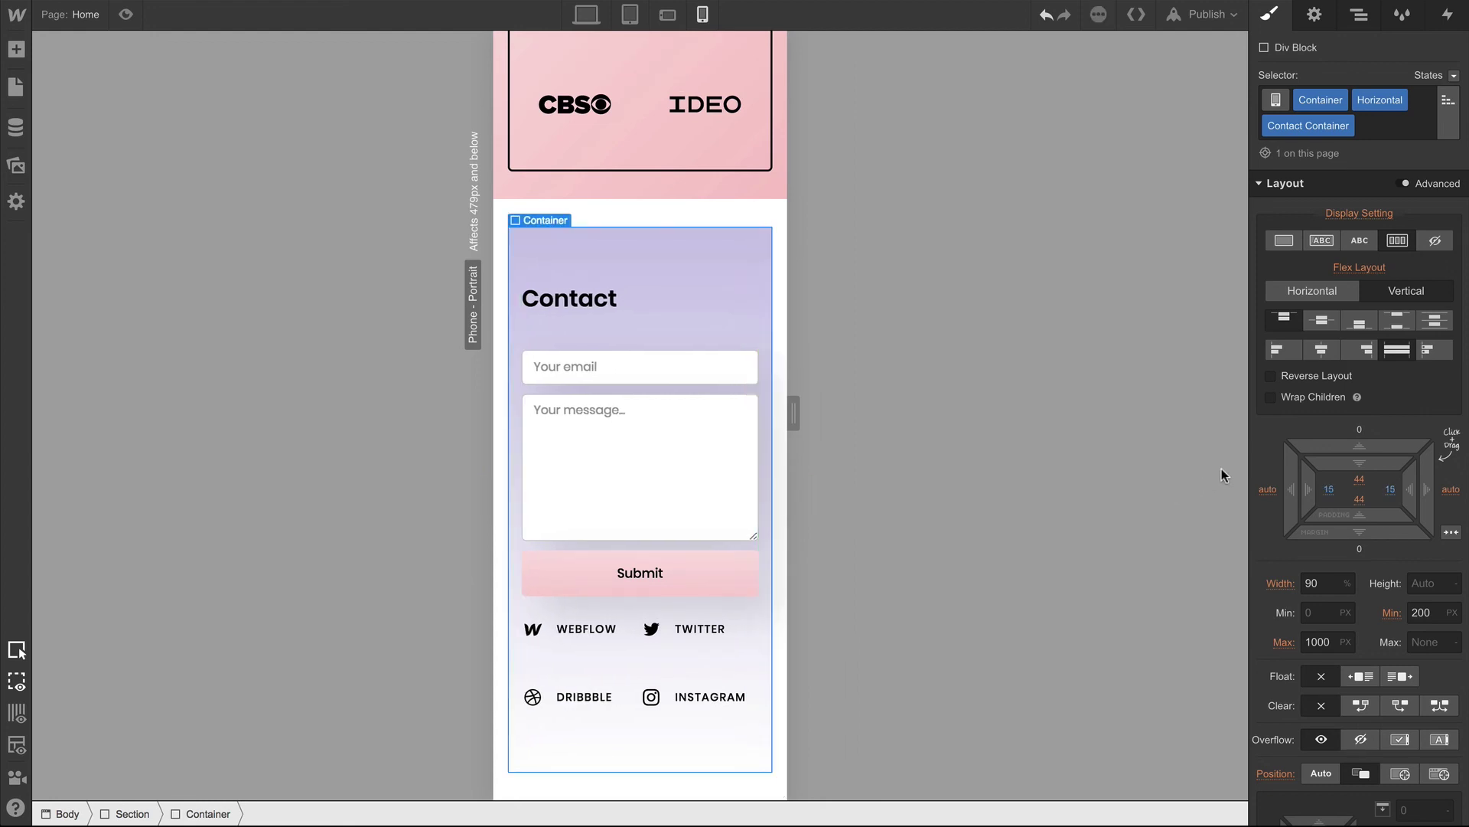
pyautogui.moveTo(1340, 459); pyautogui.dragTo(1346, 383)
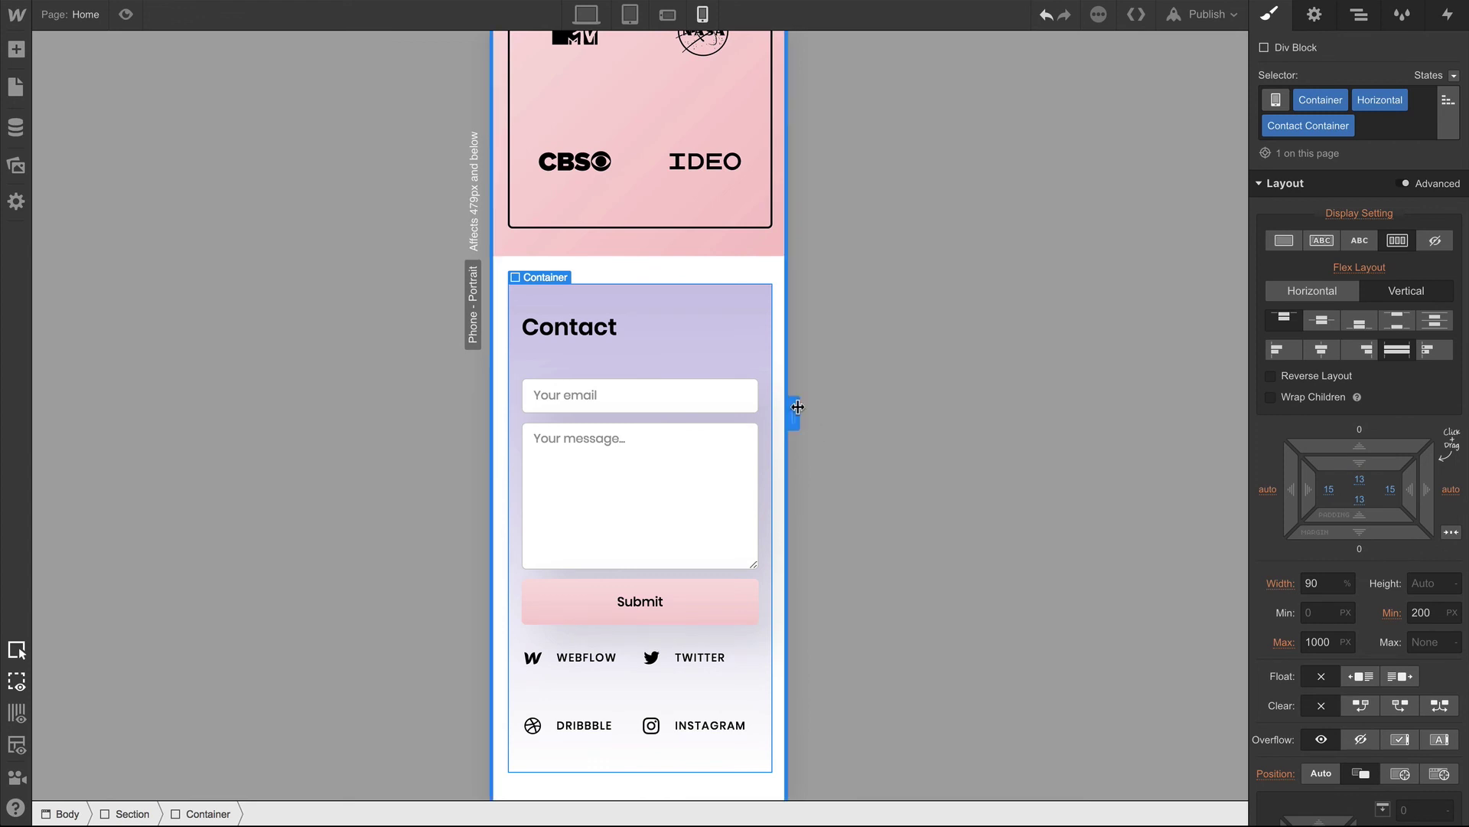
pyautogui.moveTo(794, 413)
pyautogui.mouseDown()
pyautogui.moveTo(758, 412)
pyautogui.moveTo(810, 410)
pyautogui.moveTo(770, 413)
pyautogui.mouseUp()
# Give the Social Link a 100% flex basis and 10 px vertical margins
pyautogui.scroll(-1, 612, 612)
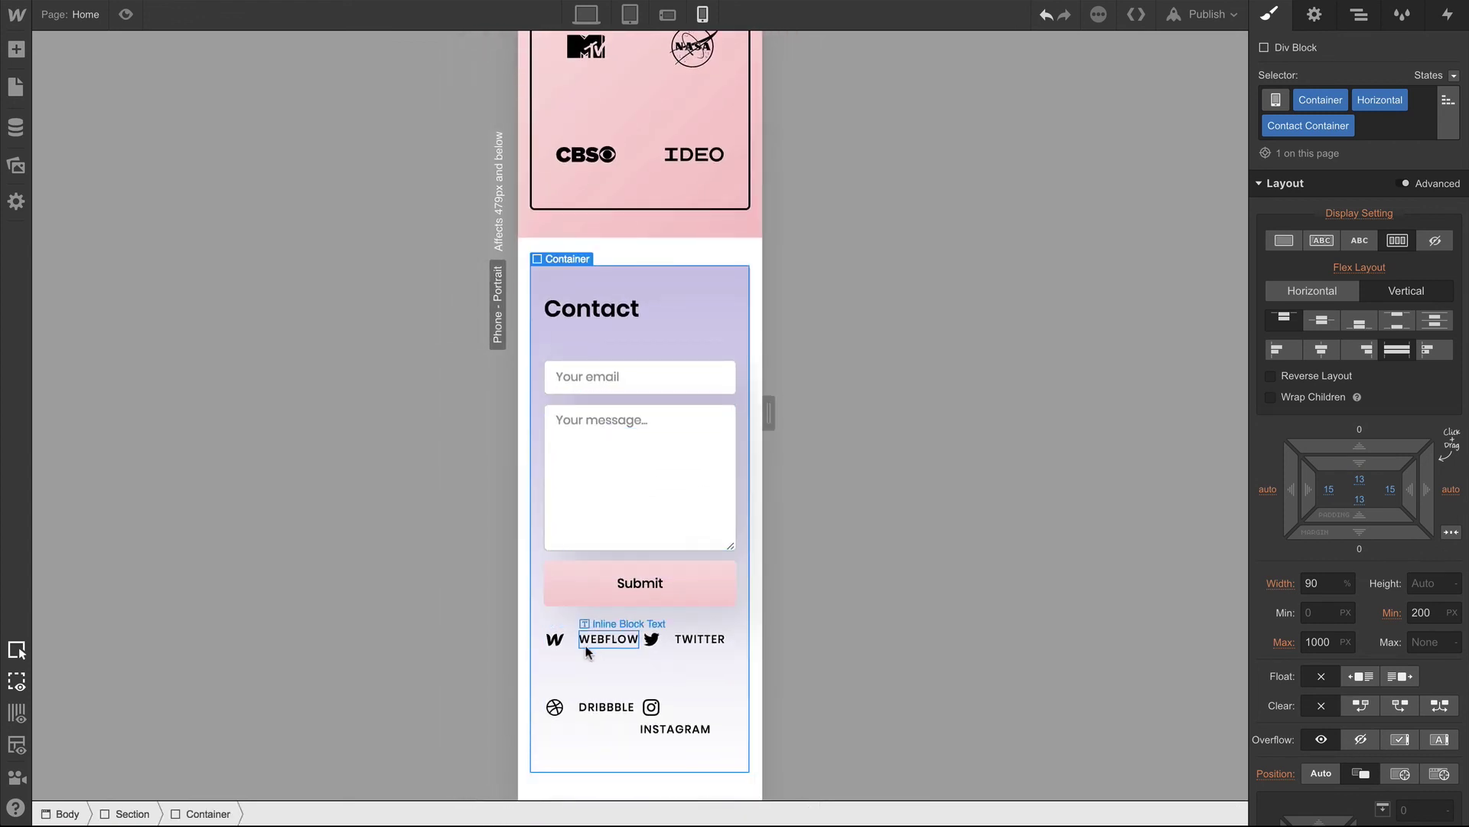
pyautogui.click(585, 645)
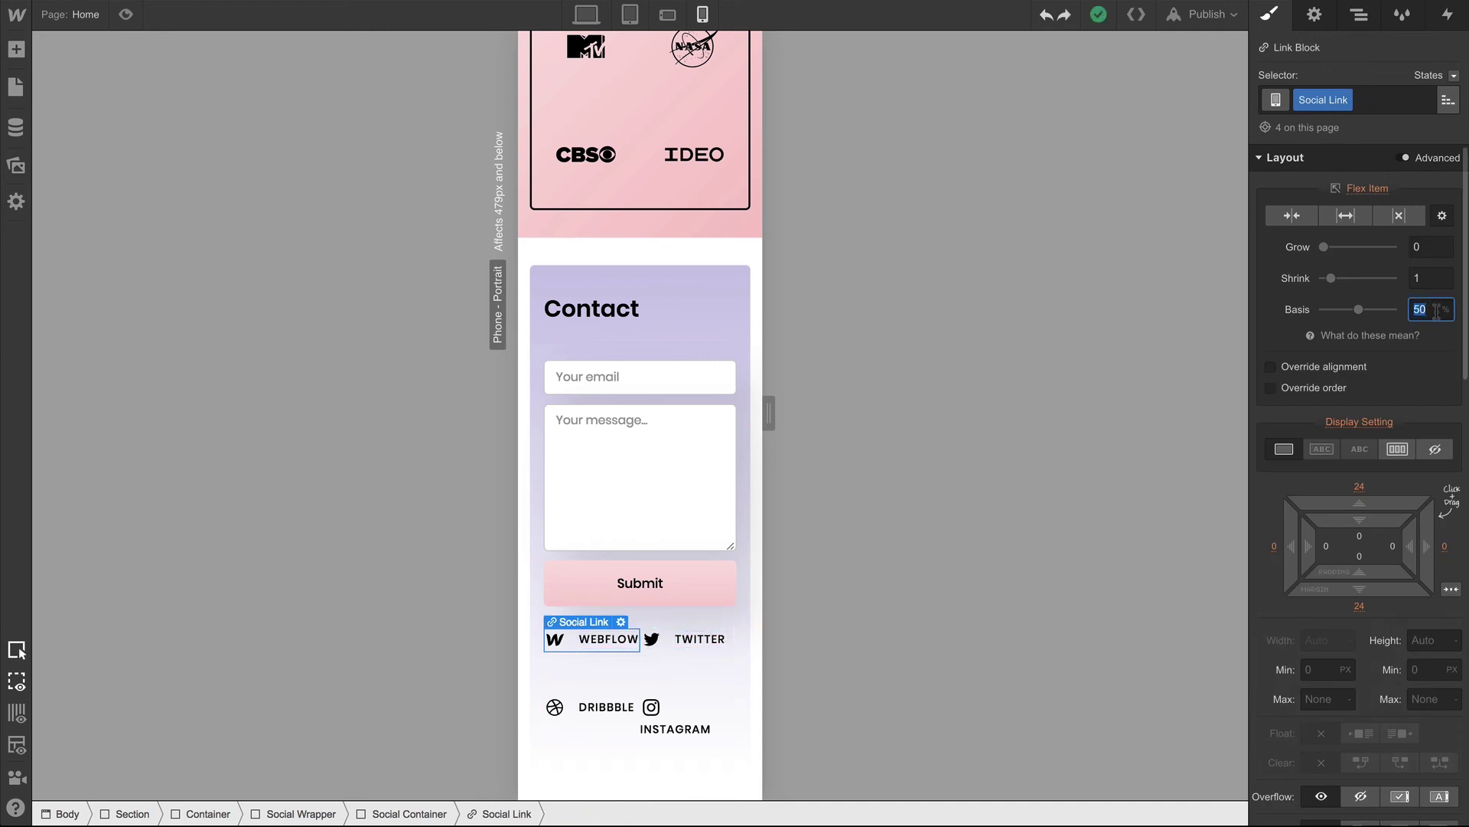
pyautogui.write('100')
pyautogui.press('Return')
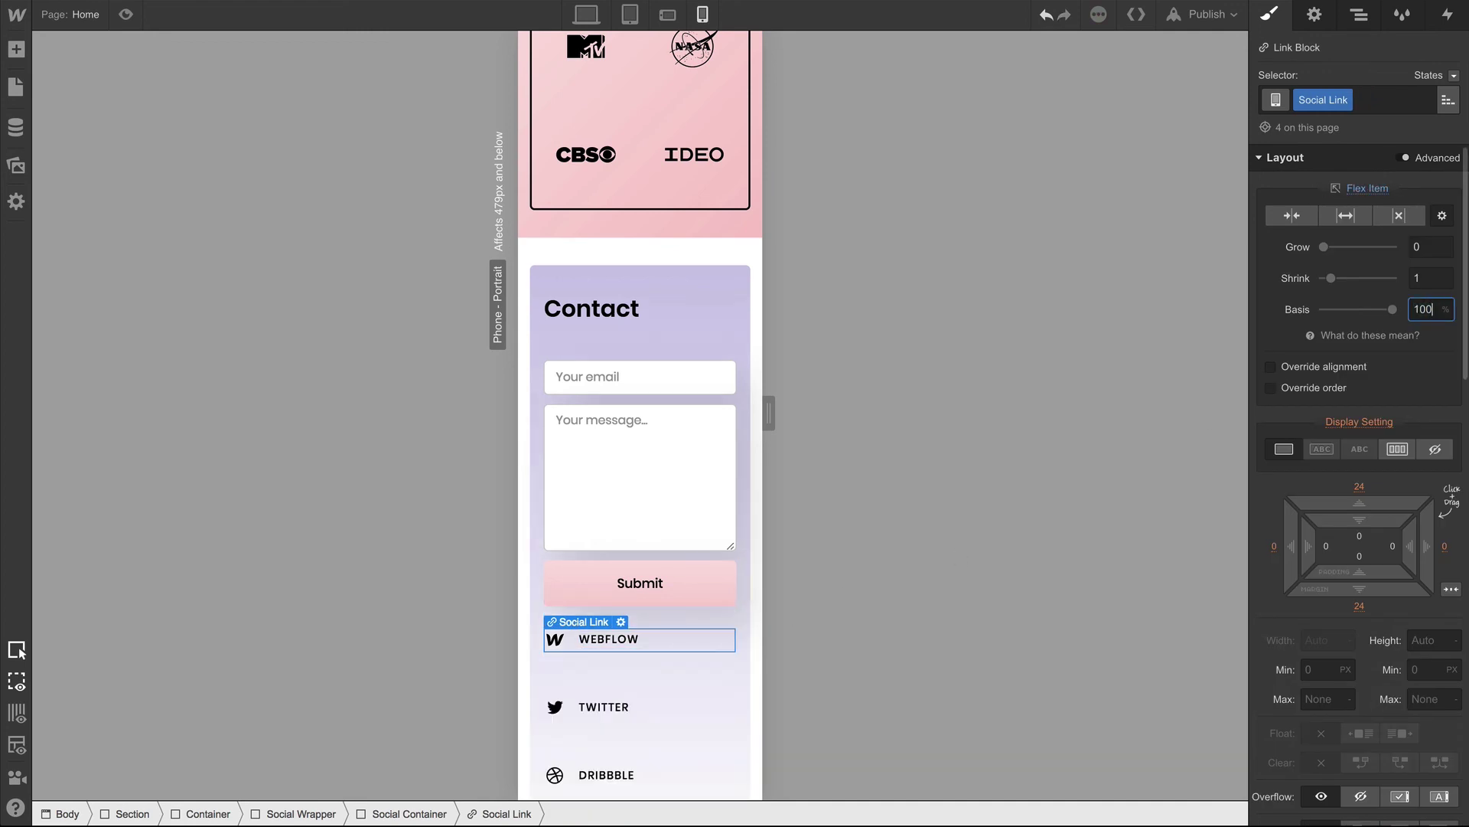
pyautogui.moveTo(1376, 501); pyautogui.dragTo(1378, 541)
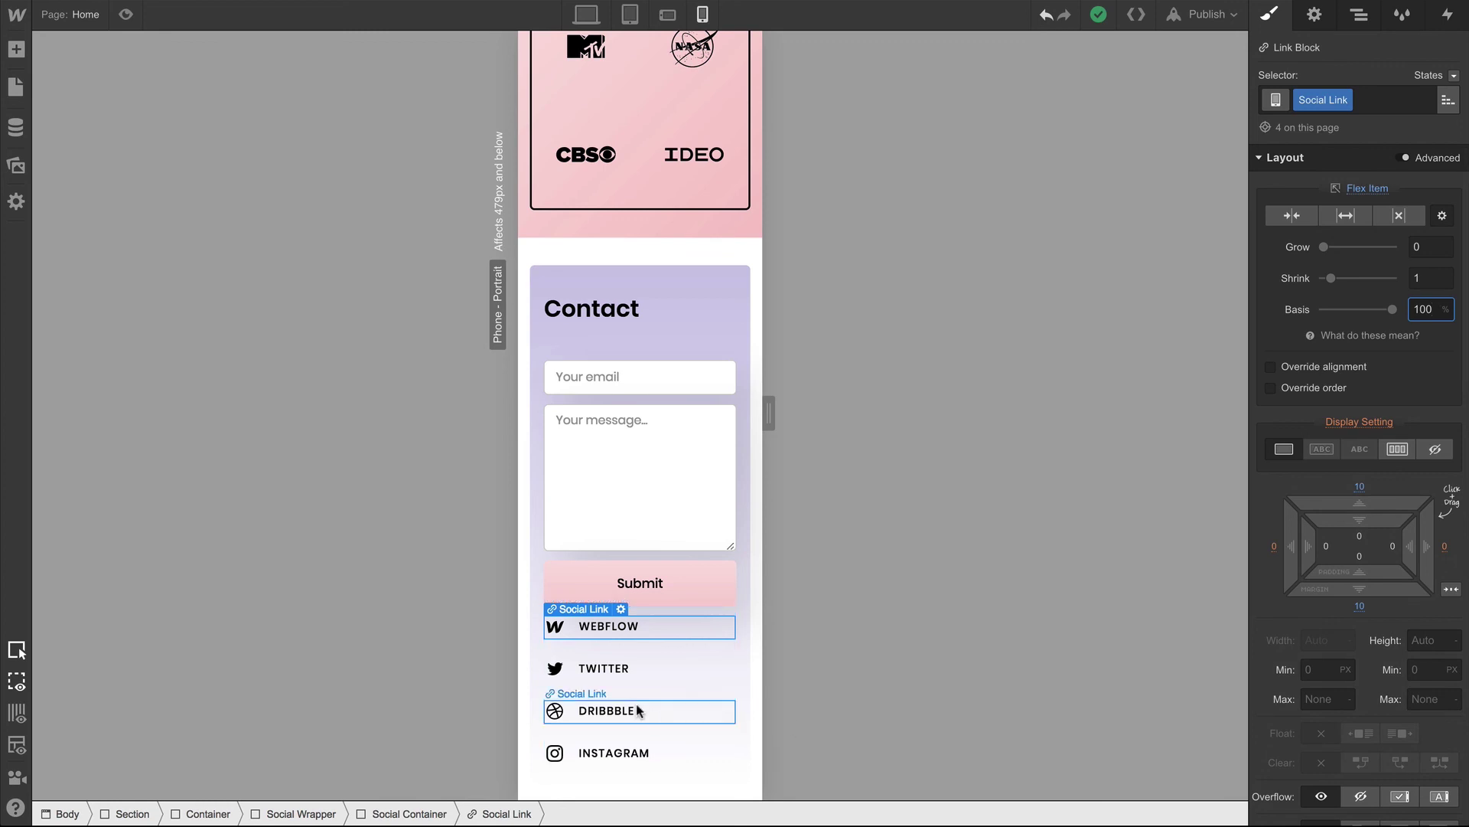
# Add a 22 px top margin to the Social Container
pyautogui.click(611, 641)
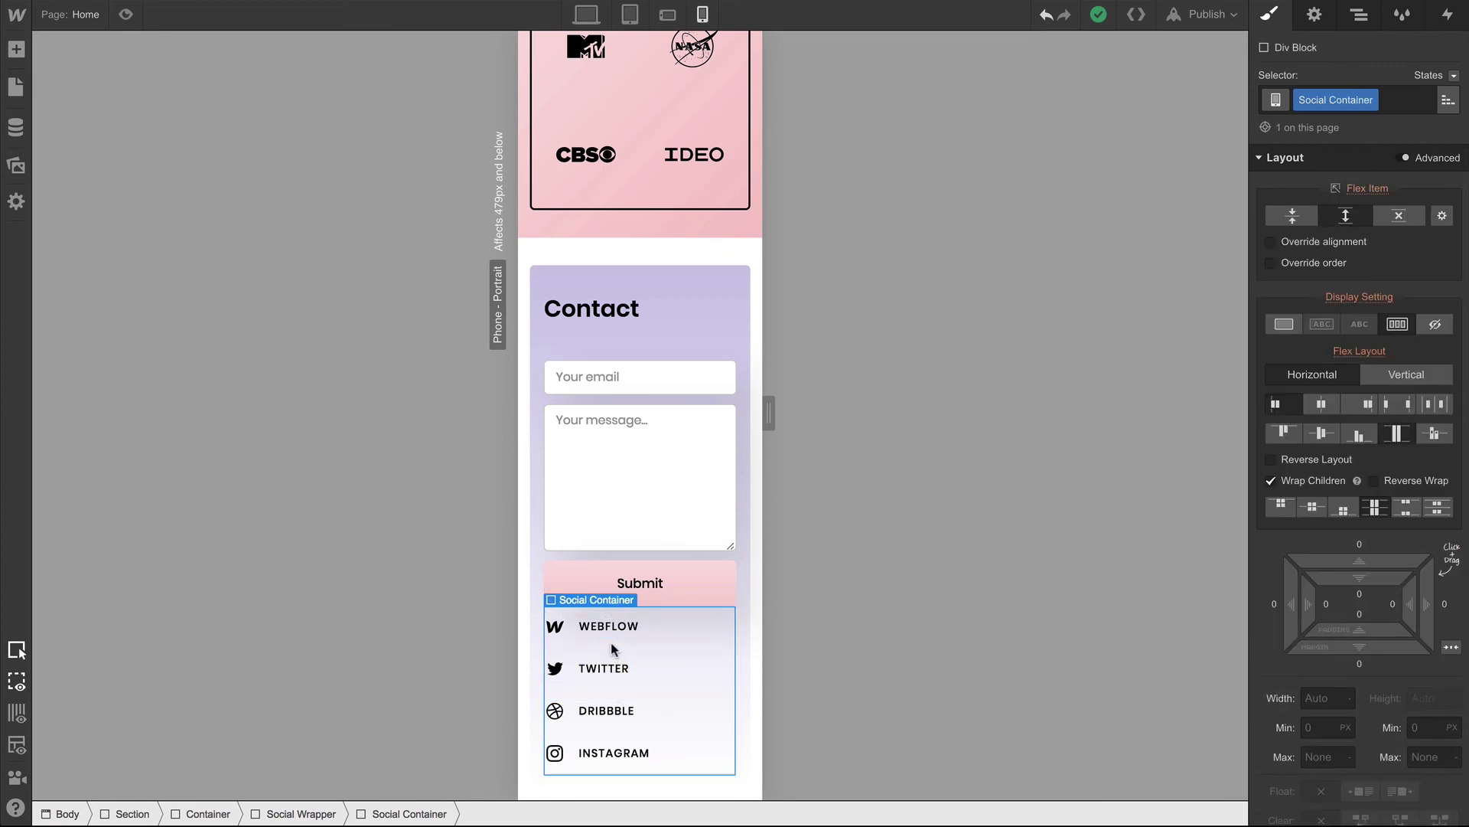
pyautogui.moveTo(767, 423)
pyautogui.mouseDown()
pyautogui.moveTo(860, 413)
pyautogui.moveTo(755, 420)
pyautogui.mouseUp()
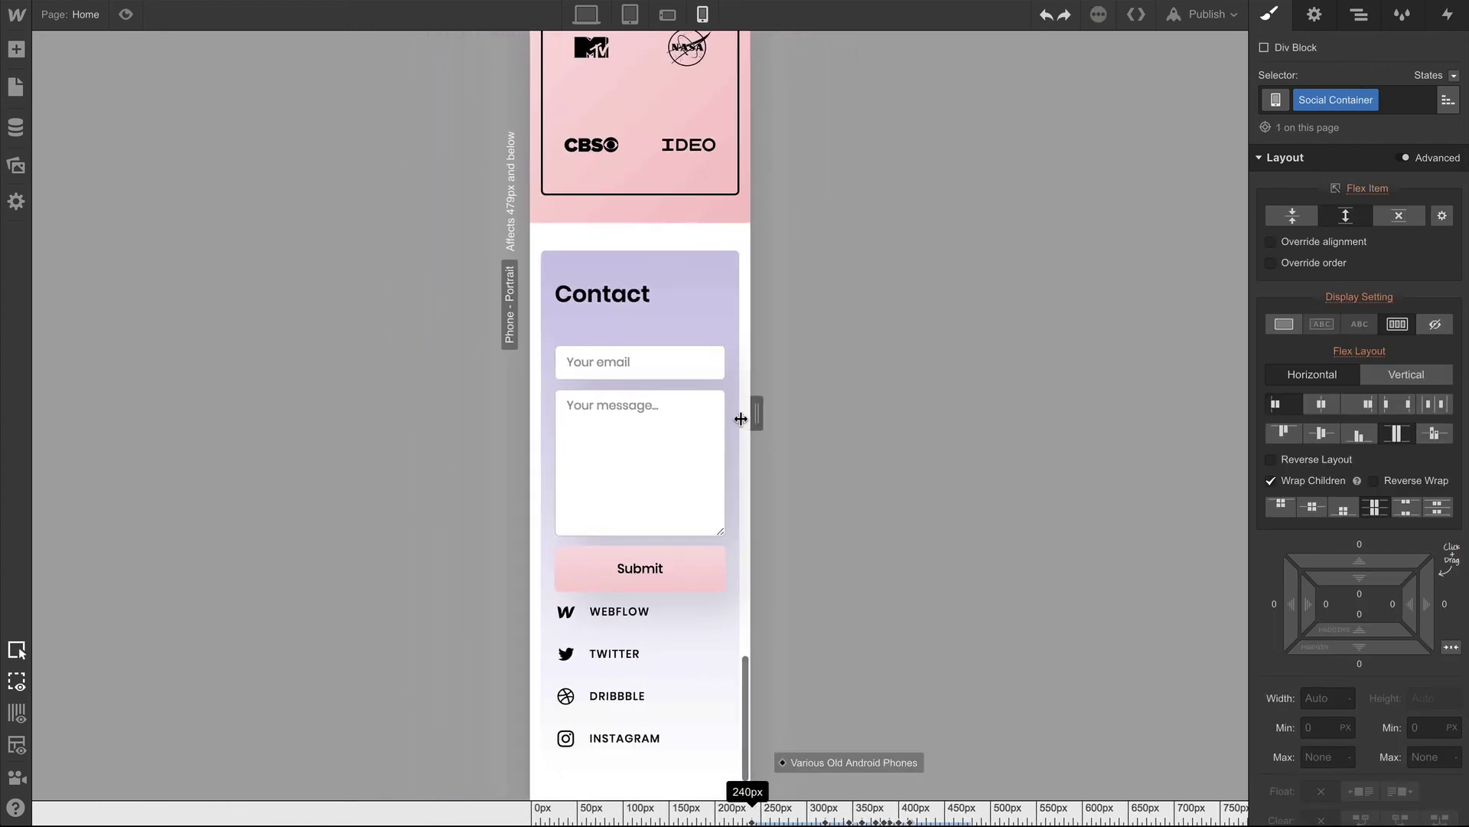
pyautogui.moveTo(1359, 561); pyautogui.dragTo(1264, 522)
pyautogui.moveTo(756, 413); pyautogui.dragTo(800, 418)
# Reduce the Contact heading's bottom margin to 27
pyautogui.click(585, 384)
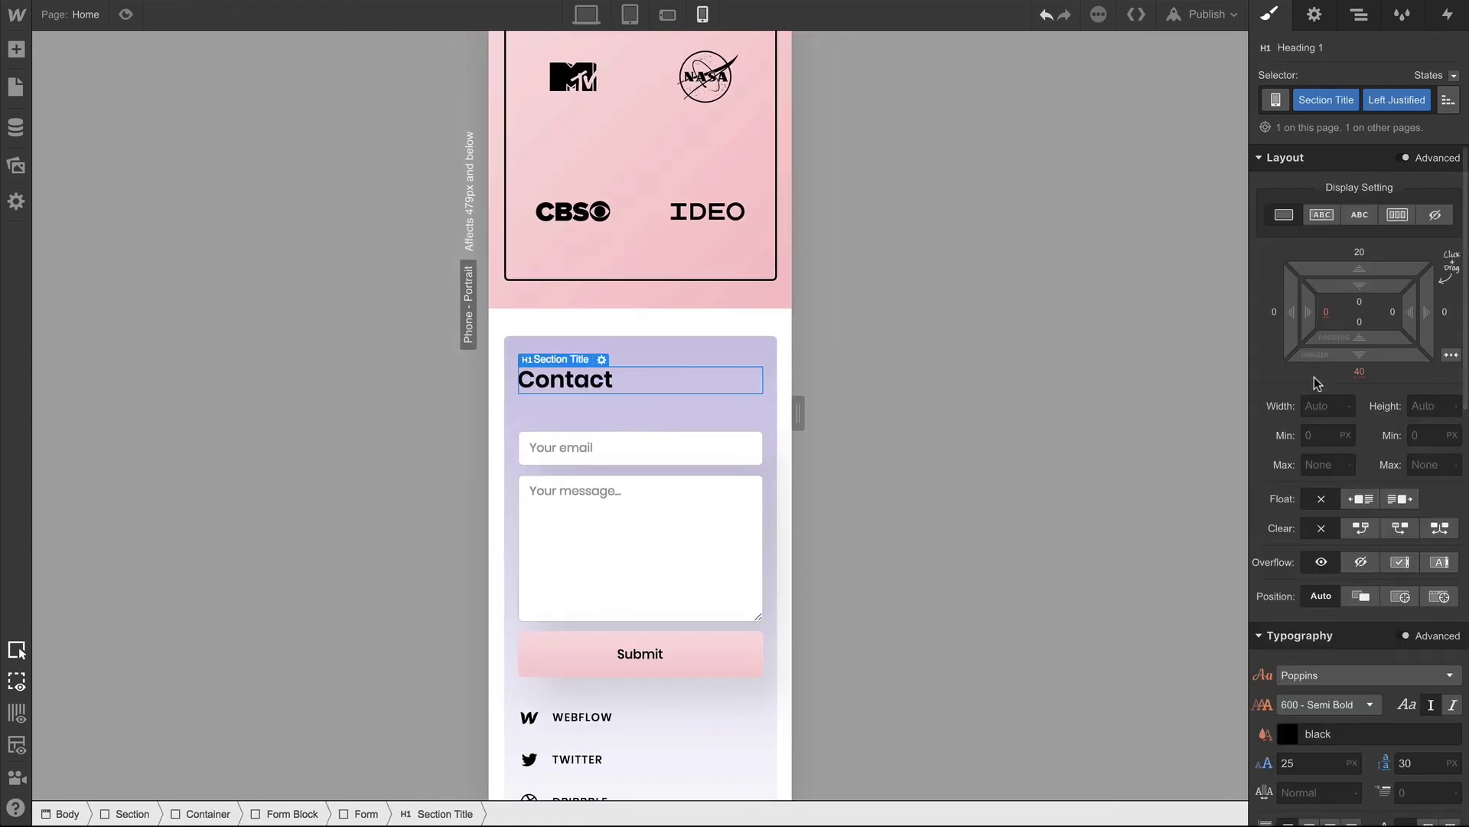
pyautogui.moveTo(1353, 358); pyautogui.dragTo(980, 357)
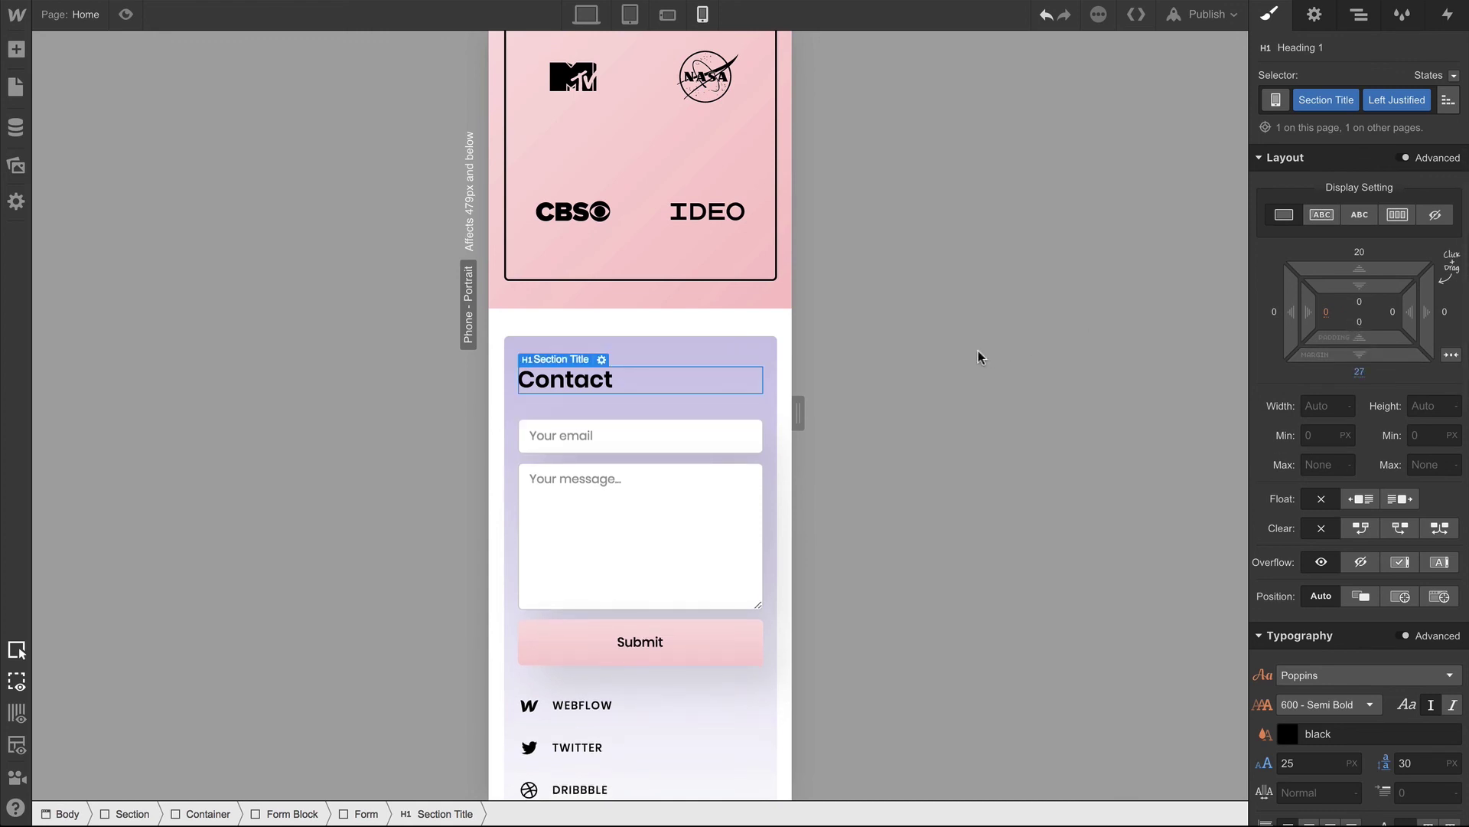
pyautogui.moveTo(804, 413); pyautogui.dragTo(941, 414)
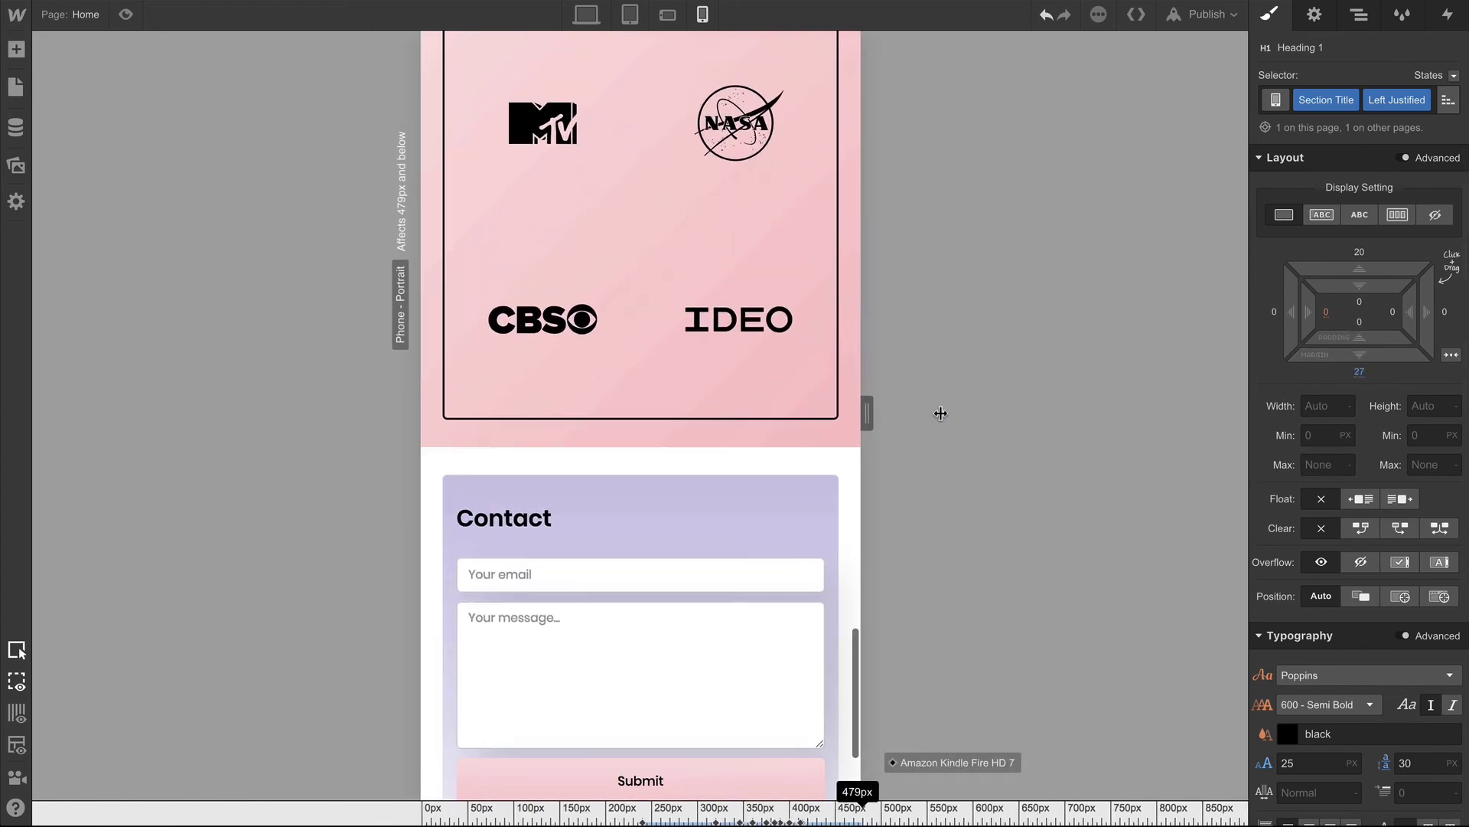